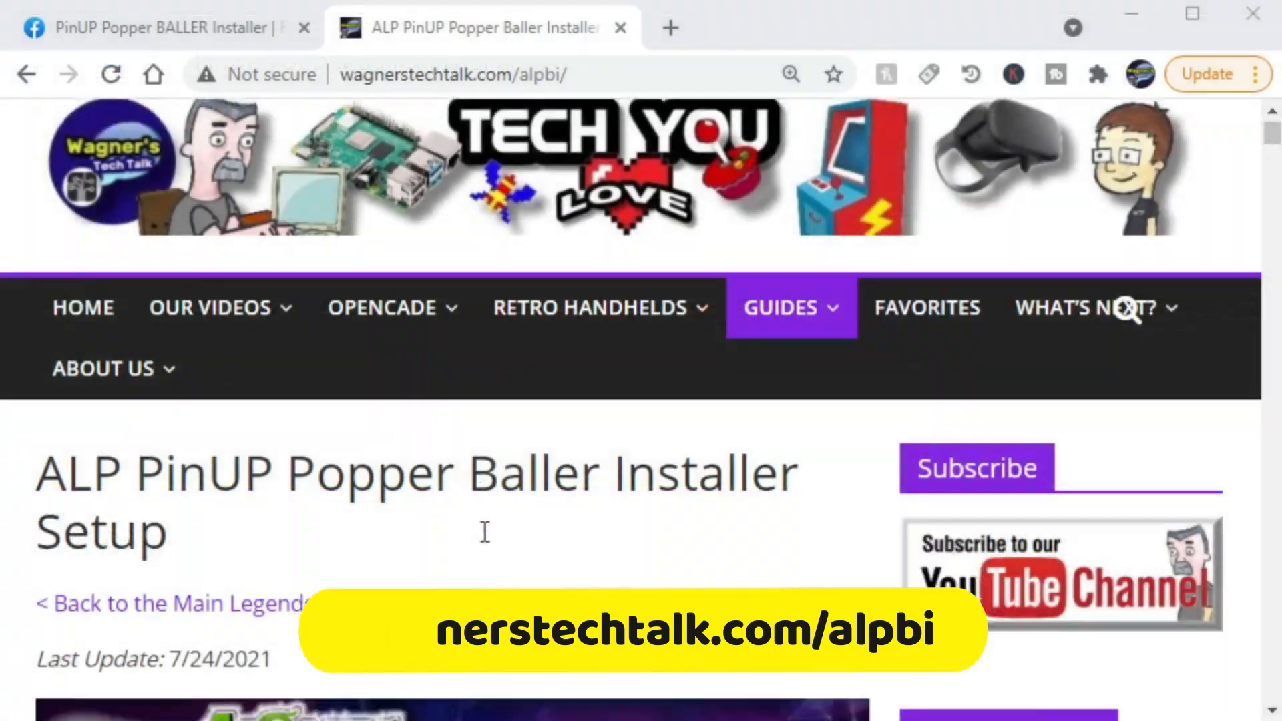
- Go through the PinUP Popper Baller Installer guide's Installation section, reading the component list, the prerequisites and the download sources
{"action": "scroll", "coordinate": [485, 533], "scroll_direction": "down", "scroll_amount": 3}
{"action": "scroll", "coordinate": [485, 531], "scroll_direction": "down", "scroll_amount": 6}
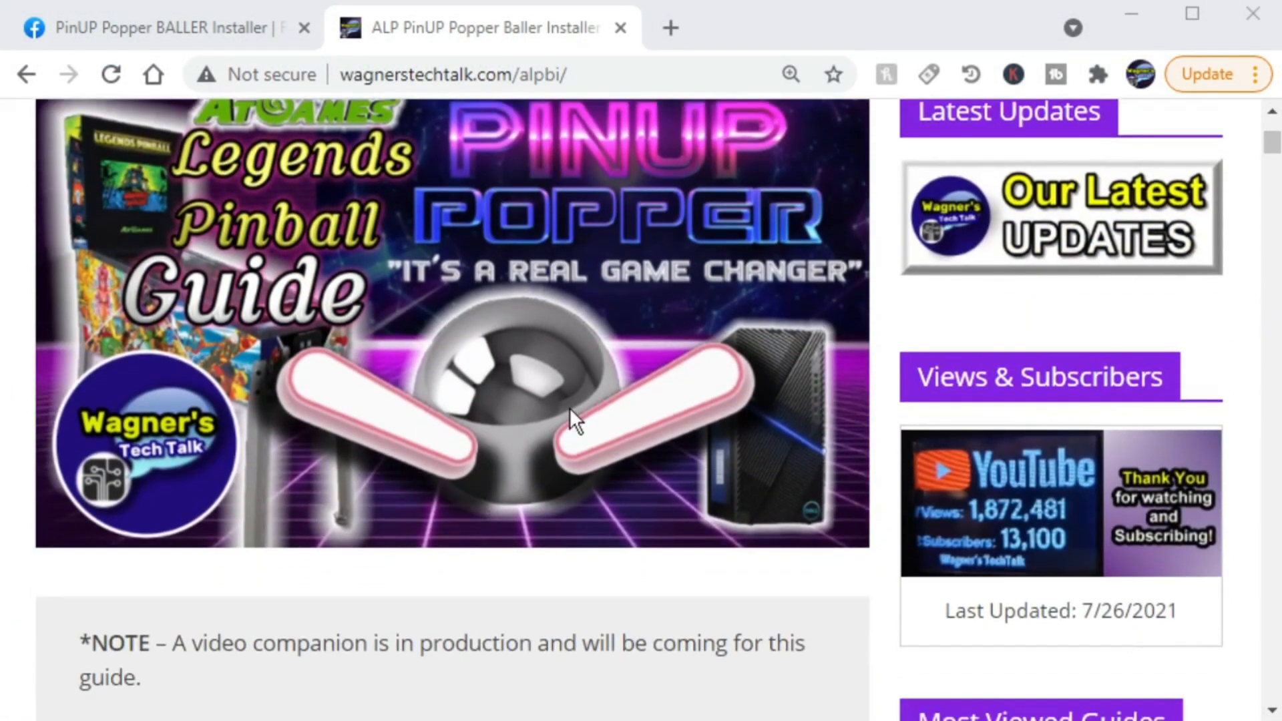
{"action": "scroll", "coordinate": [569, 408], "scroll_direction": "down", "scroll_amount": 15}
{"action": "scroll", "coordinate": [571, 407], "scroll_direction": "down", "scroll_amount": 3}
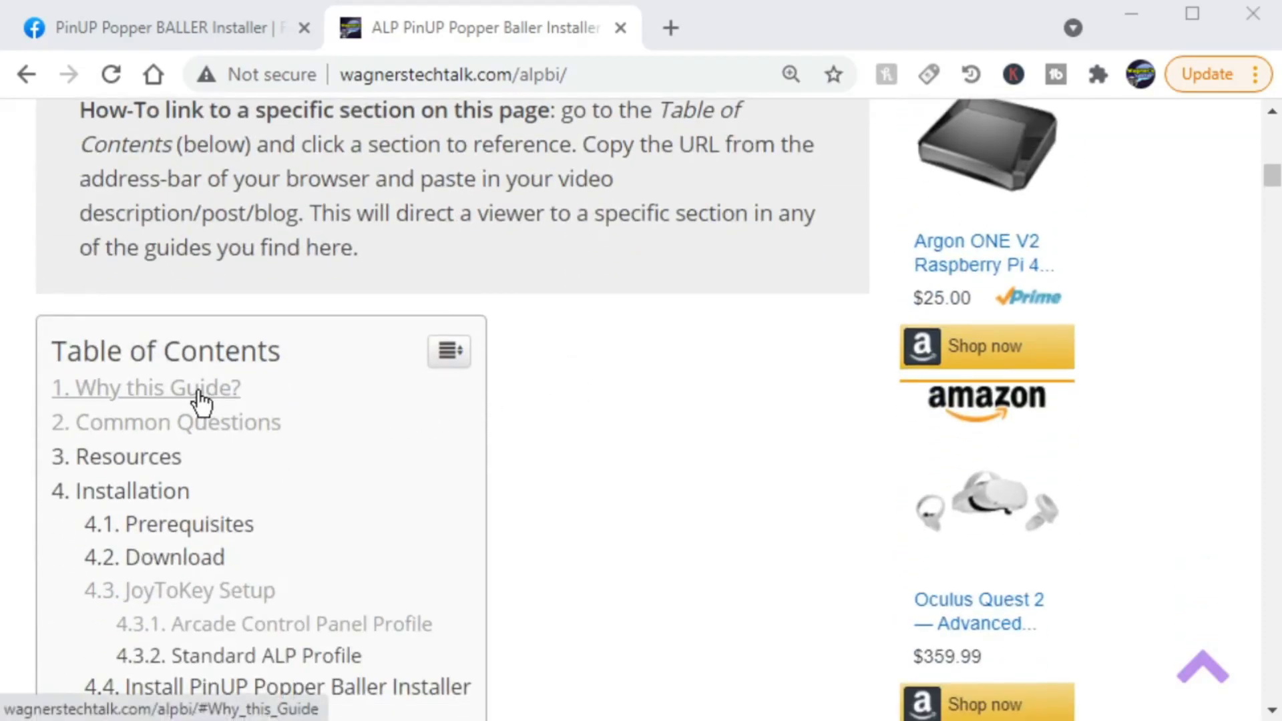
{"action": "left_click", "coordinate": [152, 494]}
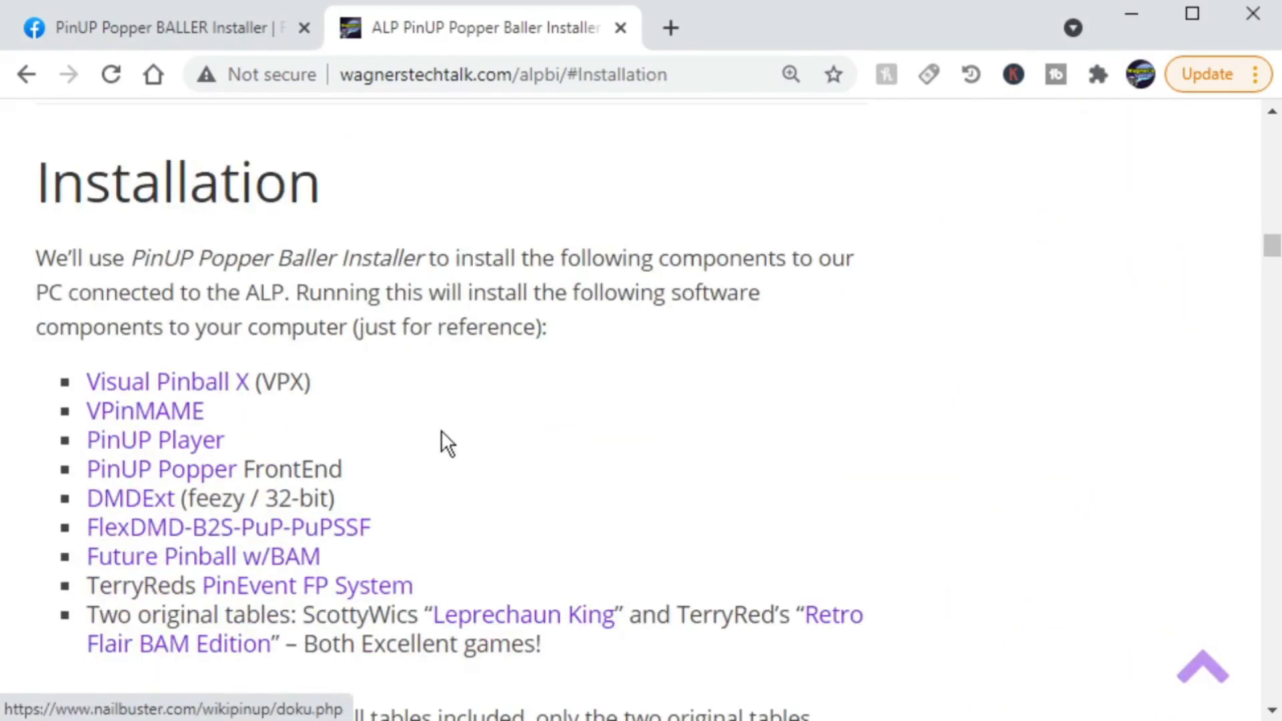
{"action": "scroll", "coordinate": [891, 424], "scroll_direction": "down", "scroll_amount": 2}
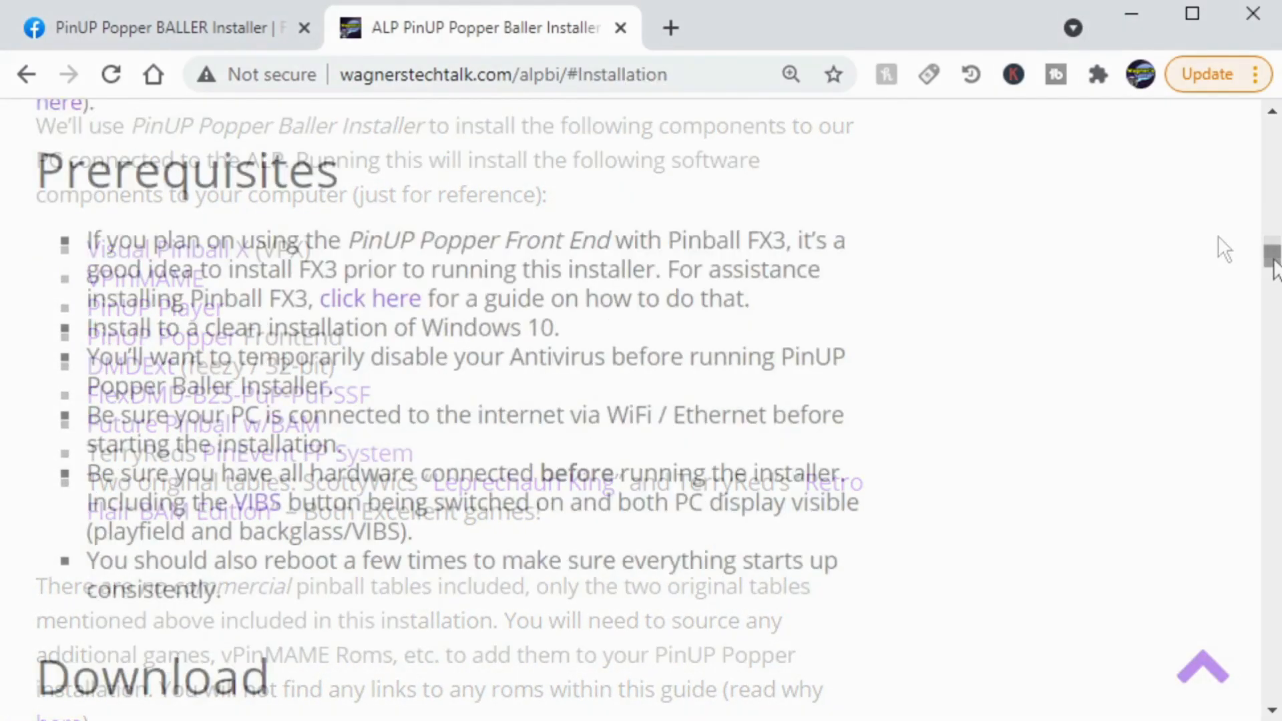
{"action": "left_click_drag", "start_coordinate": [1273, 269], "coordinate": [1275, 276]}
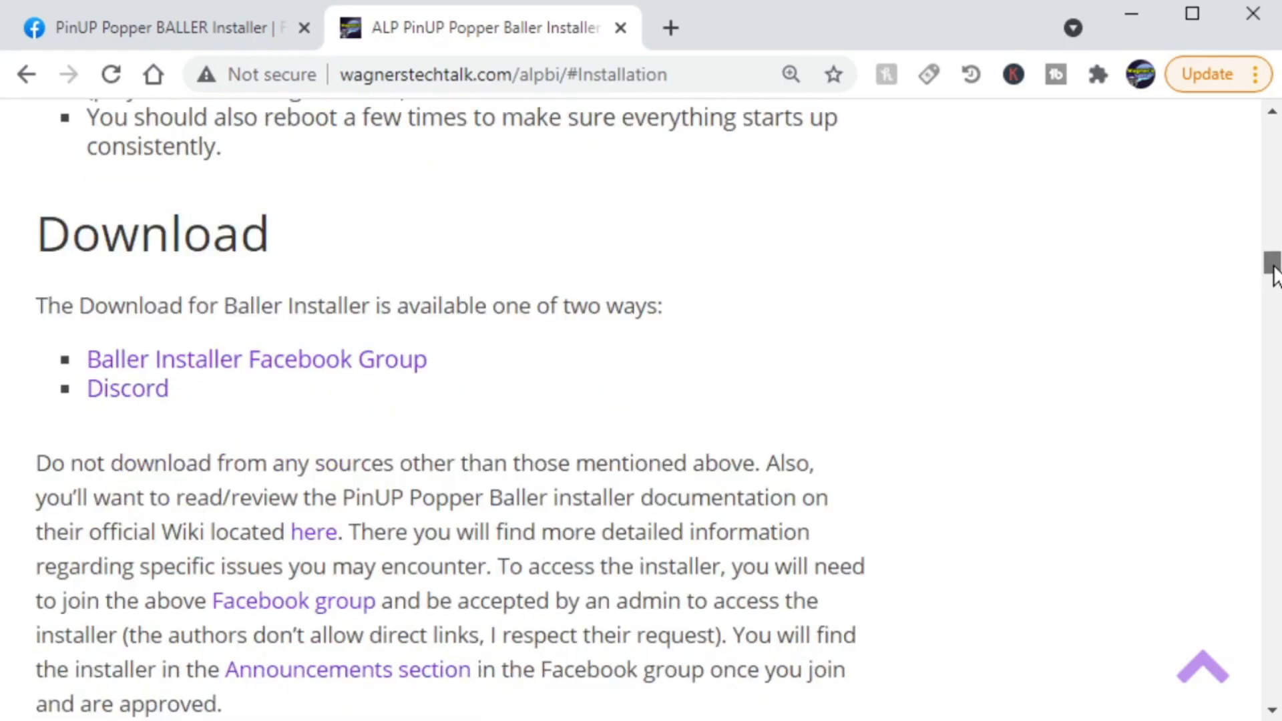
{"action": "scroll", "coordinate": [1275, 275], "scroll_direction": "down", "scroll_amount": 1}
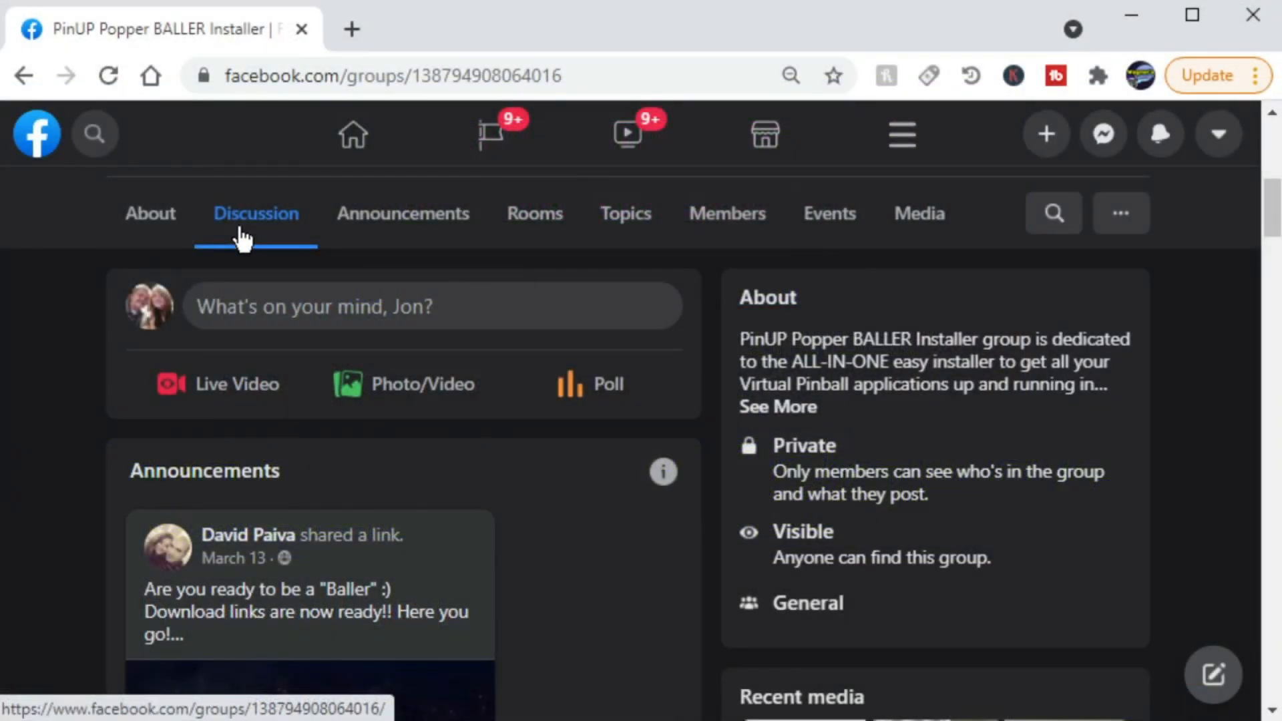
- Download PinUP_Popper_Baller_Installer_2104.exe from MEGA through the v2021.4 link in the Facebook group's announcements
{"action": "left_click", "coordinate": [370, 231]}
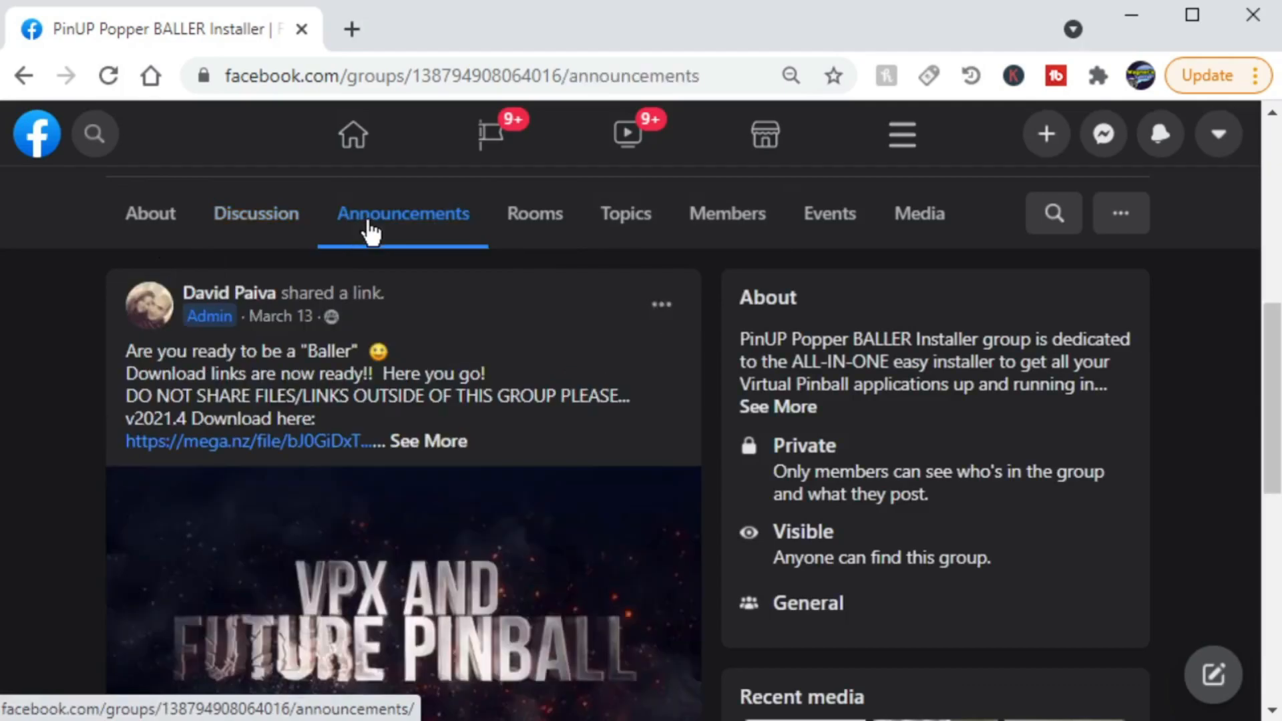
{"action": "left_click", "coordinate": [426, 442]}
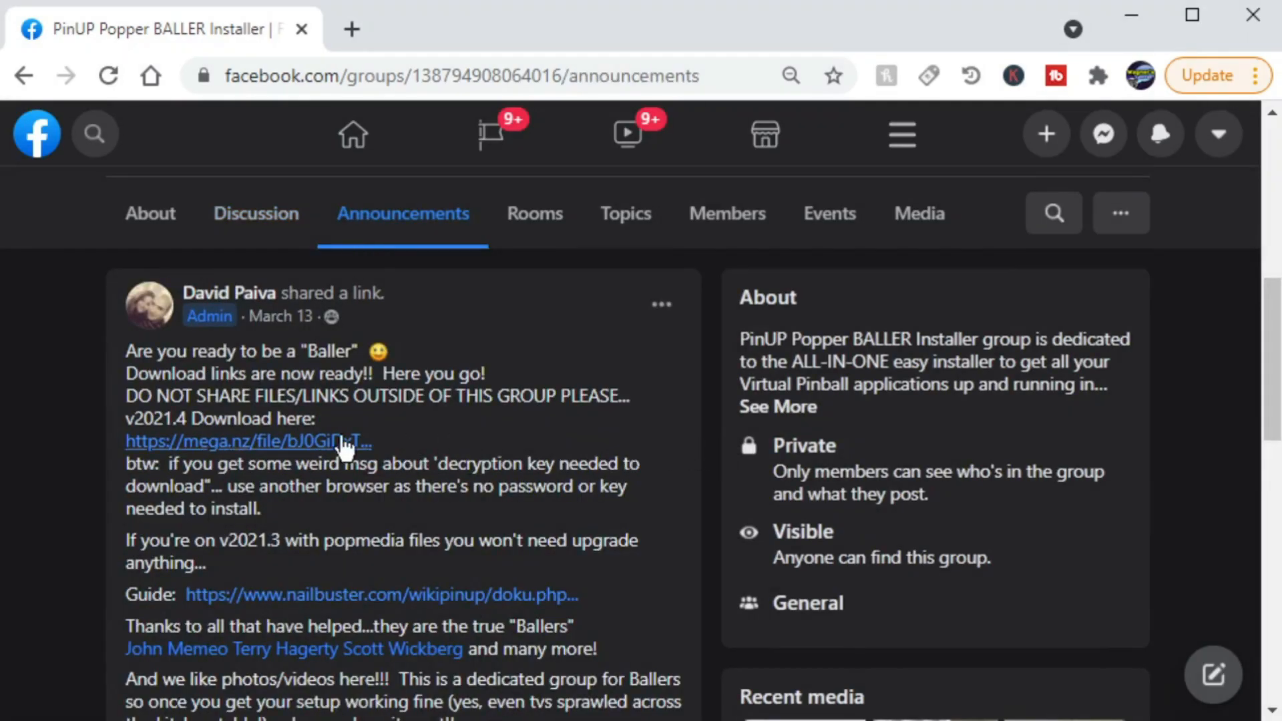
{"action": "left_click", "coordinate": [241, 442]}
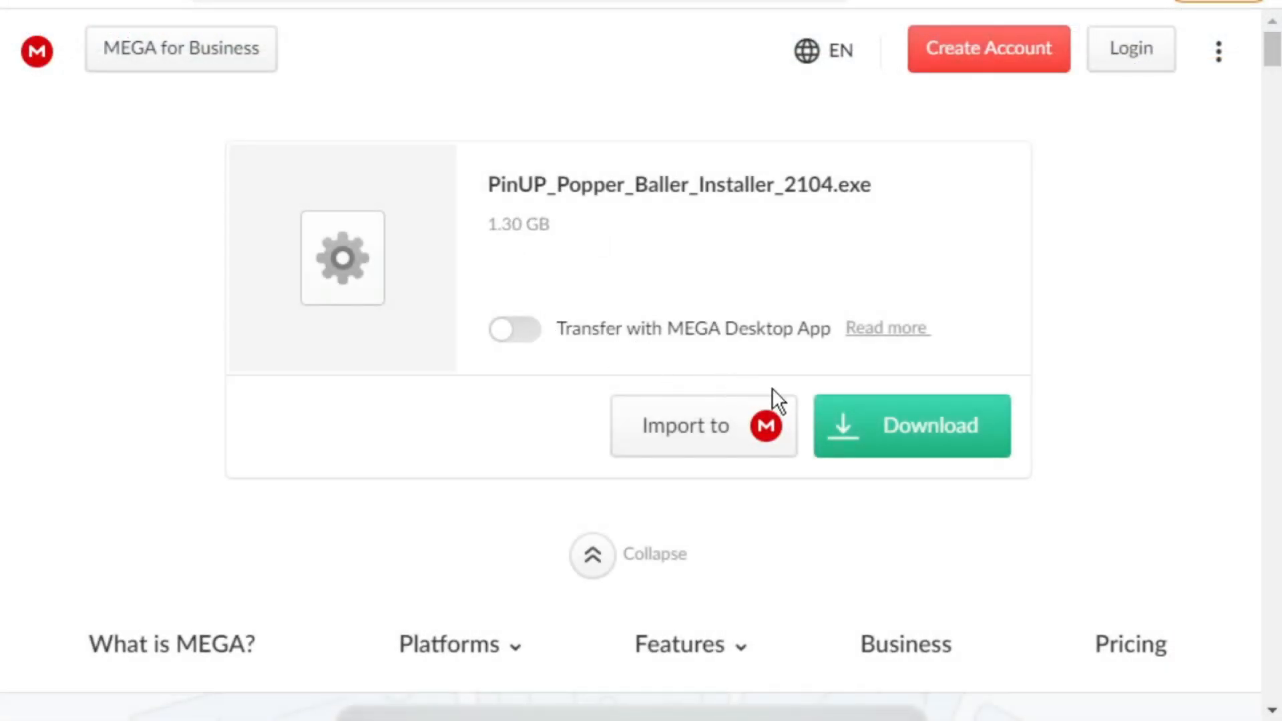
{"action": "left_click", "coordinate": [899, 426]}
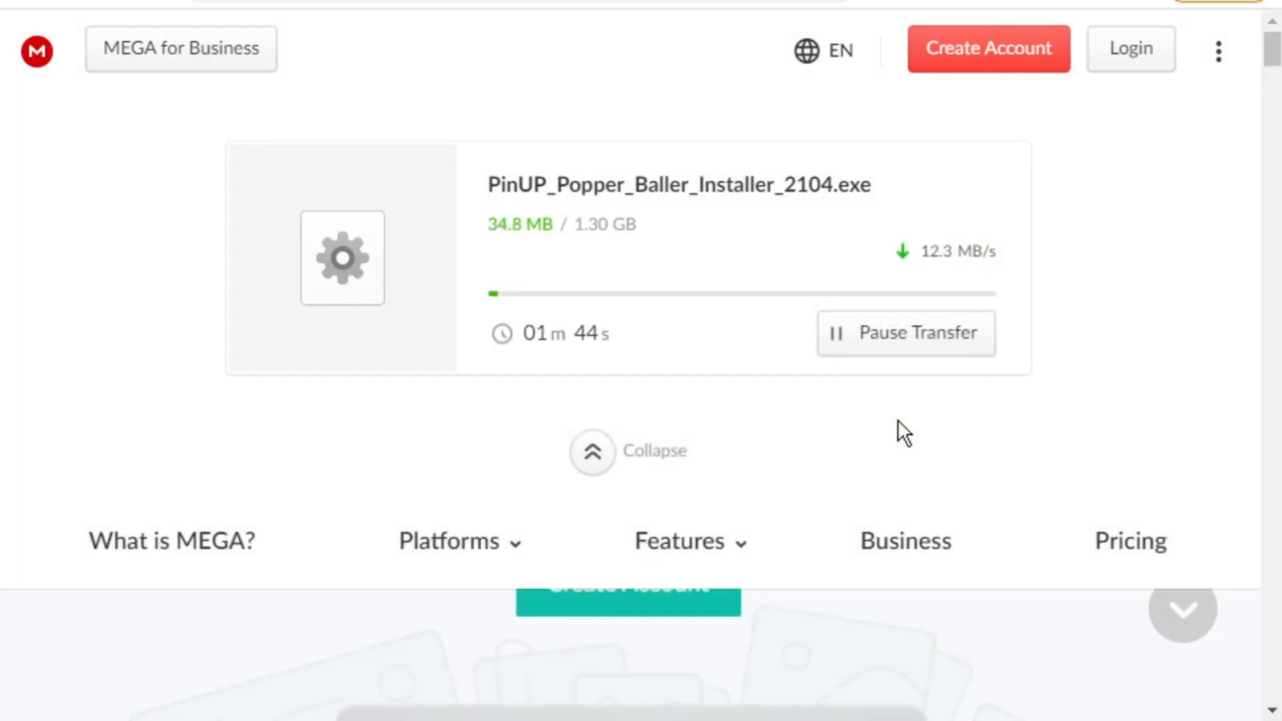
- Get the JoyToKey installer from joytokey.net and go through its version 6.6 setup, accepting the license agreement
{"action": "left_click", "coordinate": [888, 327]}
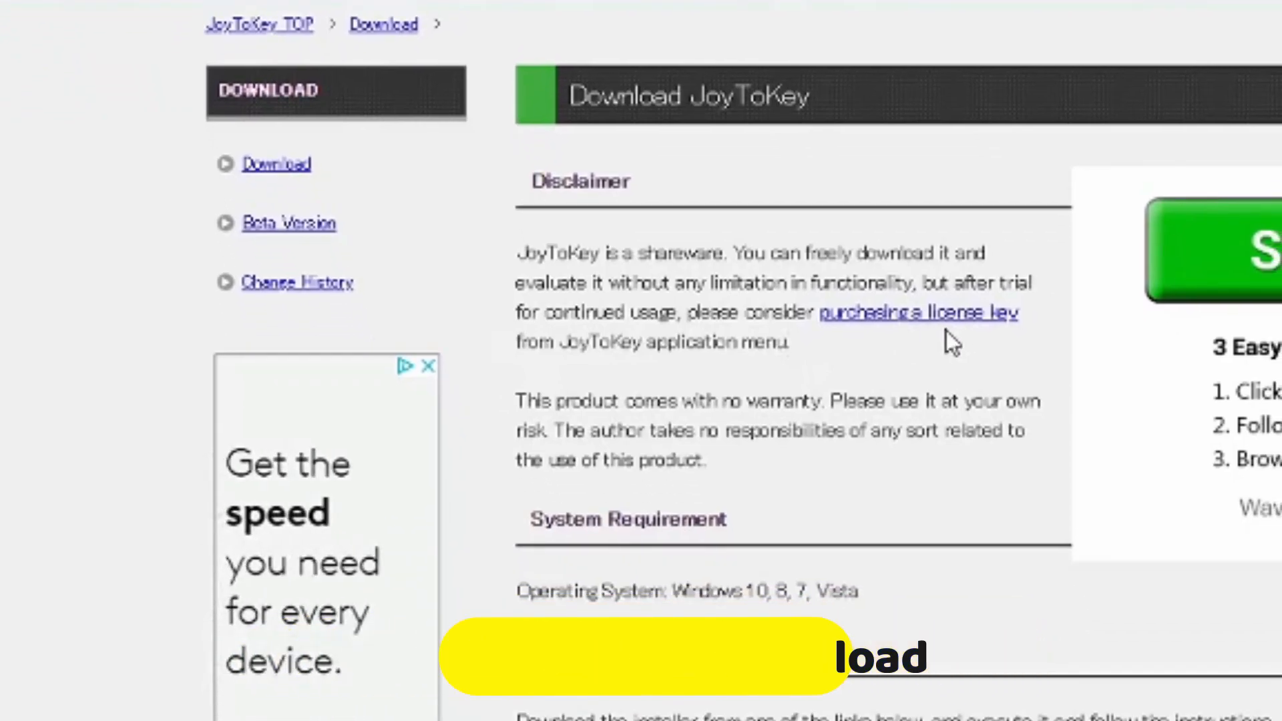
{"action": "scroll", "coordinate": [947, 331], "scroll_direction": "down", "scroll_amount": 4}
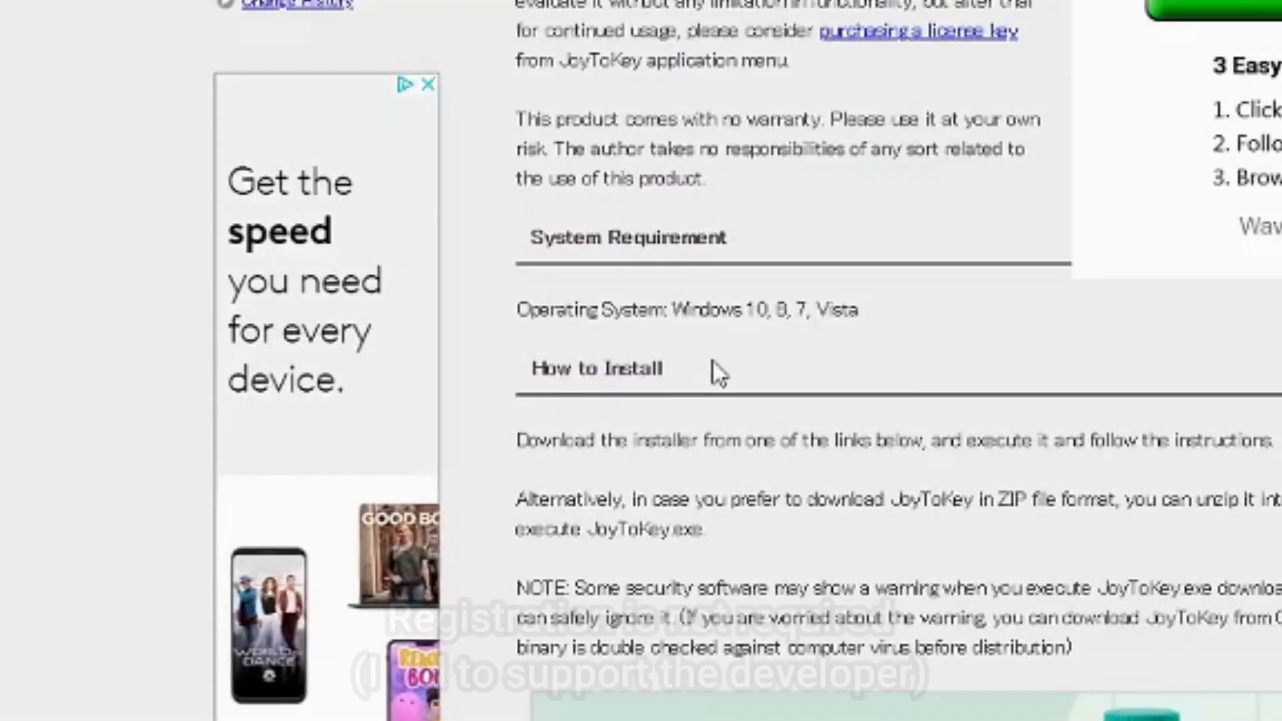
{"action": "scroll", "coordinate": [722, 373], "scroll_direction": "down", "scroll_amount": 2}
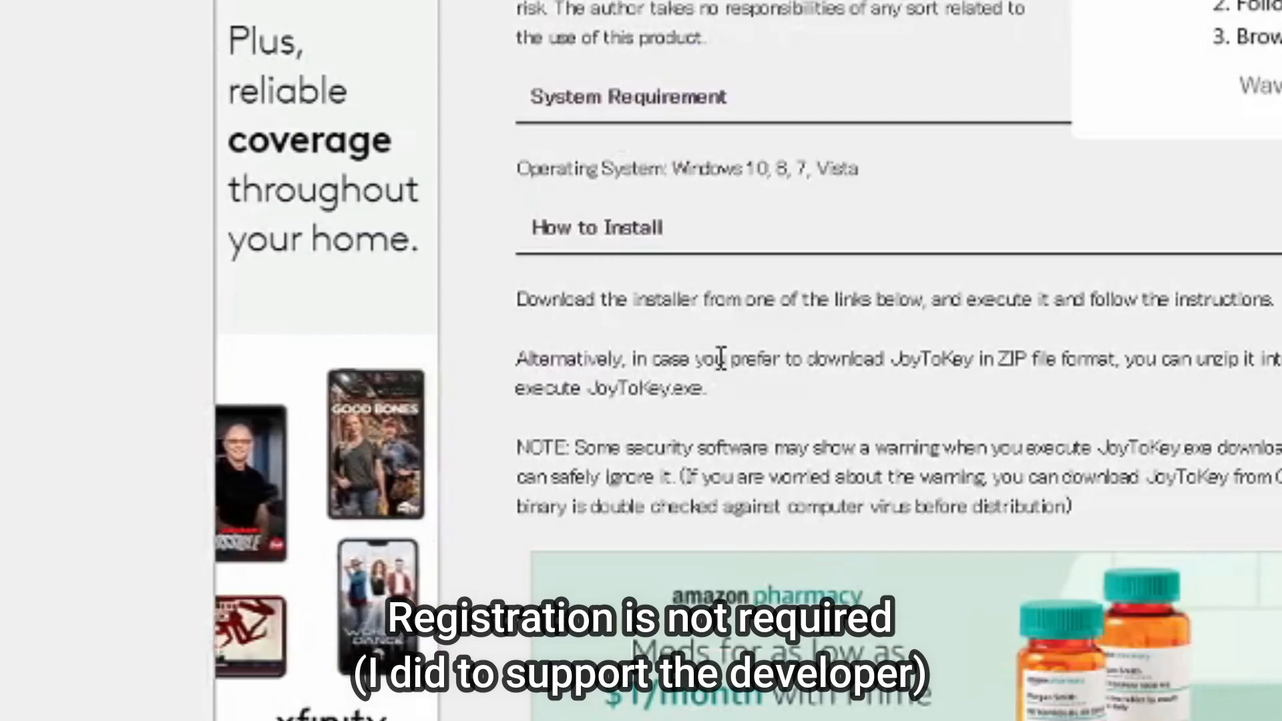
{"action": "scroll", "coordinate": [722, 361], "scroll_direction": "down", "scroll_amount": 4}
{"action": "scroll", "coordinate": [721, 358], "scroll_direction": "down", "scroll_amount": 6}
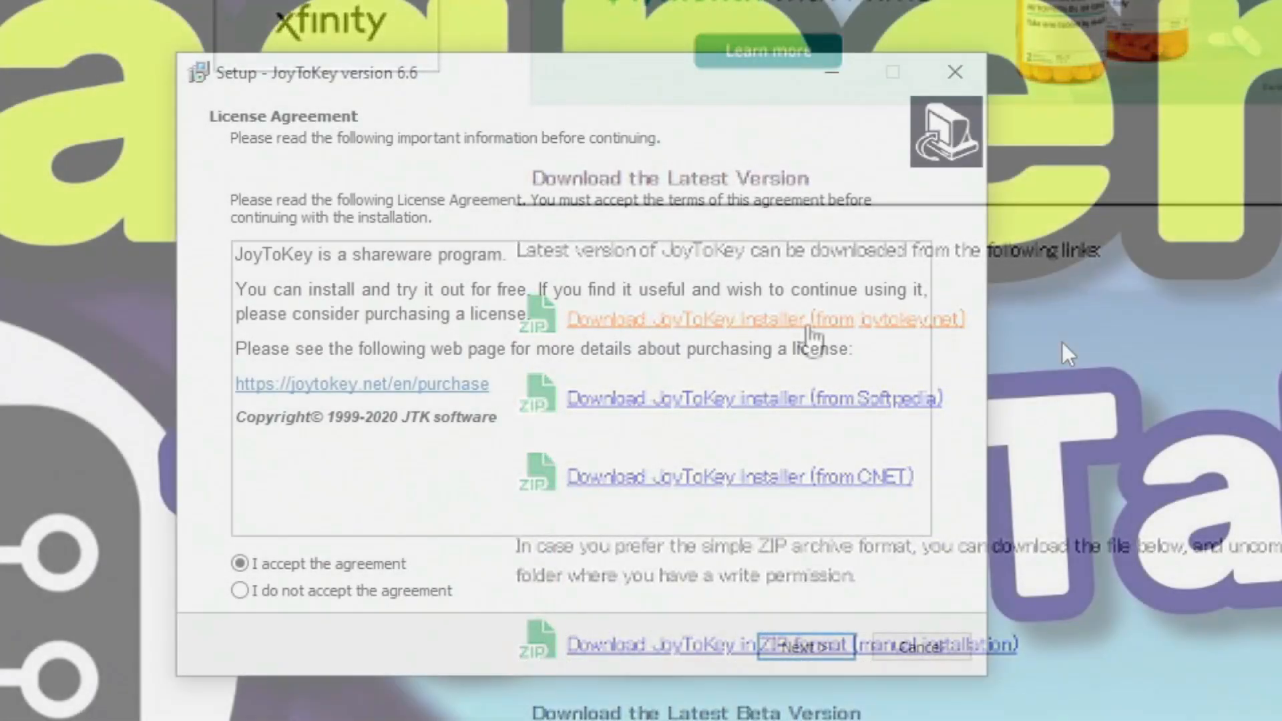
{"action": "left_click", "coordinate": [811, 652]}
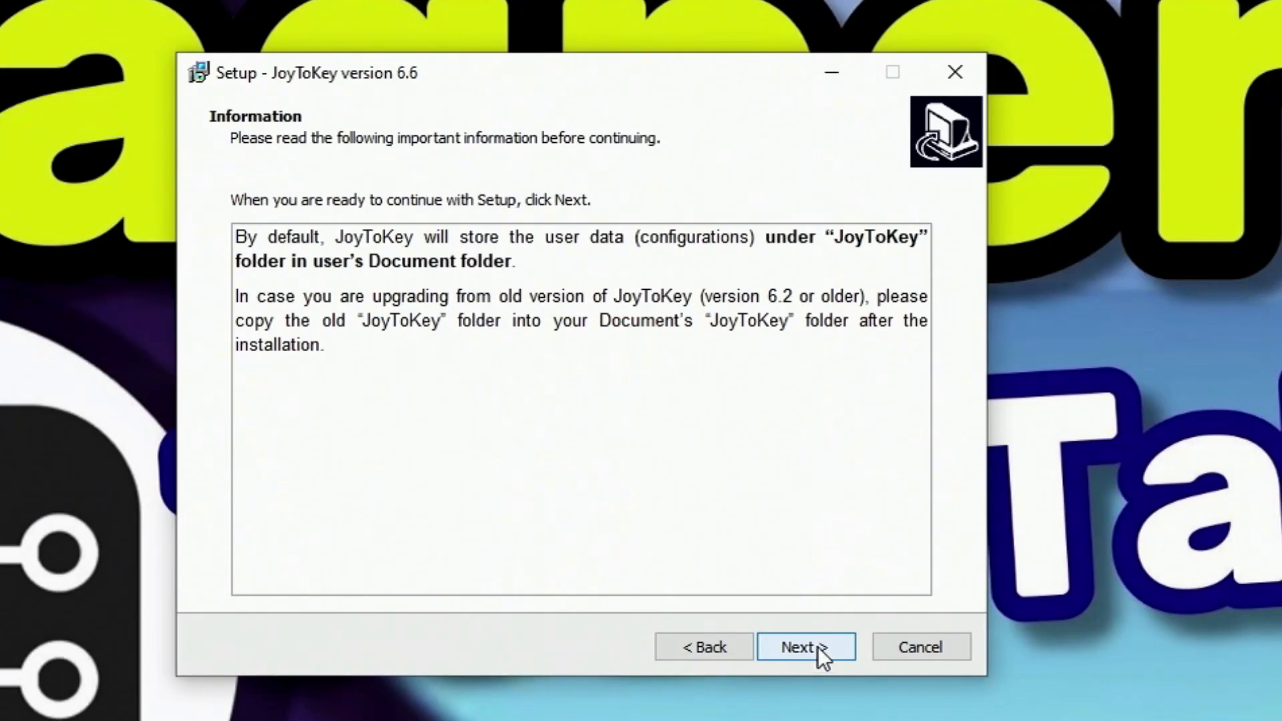
{"action": "left_click", "coordinate": [819, 647]}
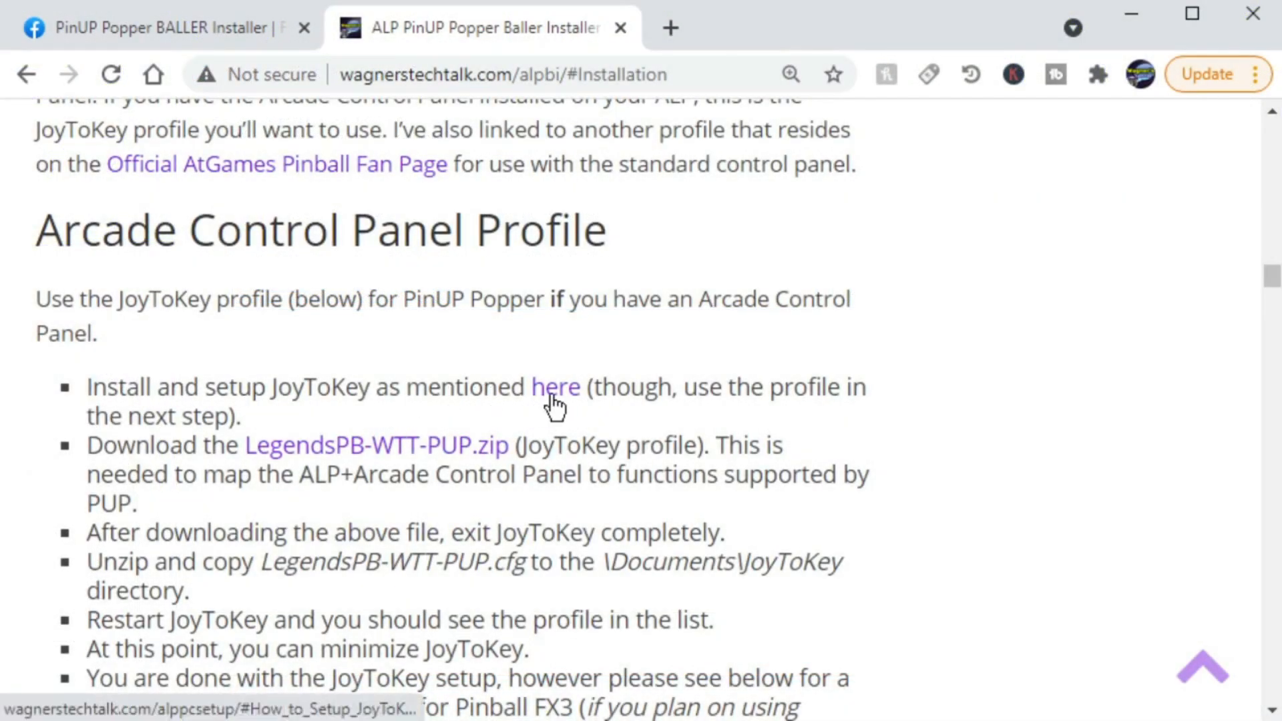
- Consult the JoyToKey setup instructions linked from the guide's Arcade Control Panel Profile section and return to the guide
{"action": "left_click", "coordinate": [553, 401]}
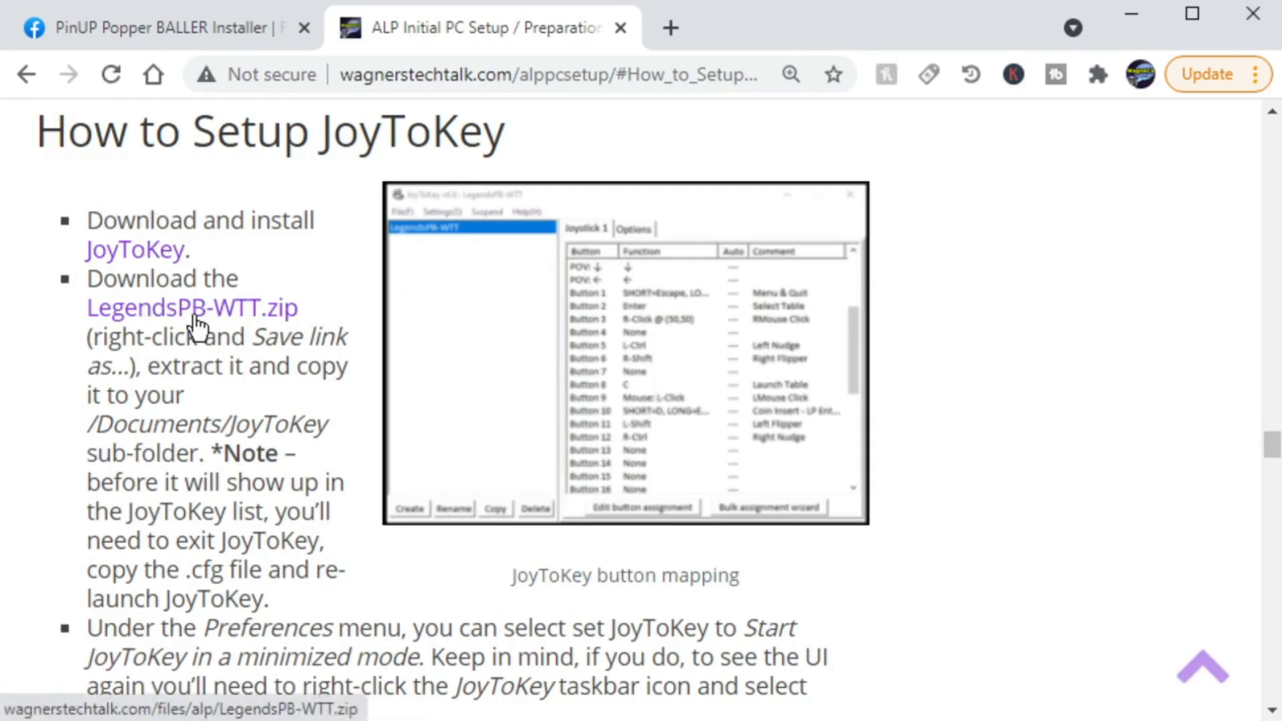
{"action": "left_click", "coordinate": [19, 79]}
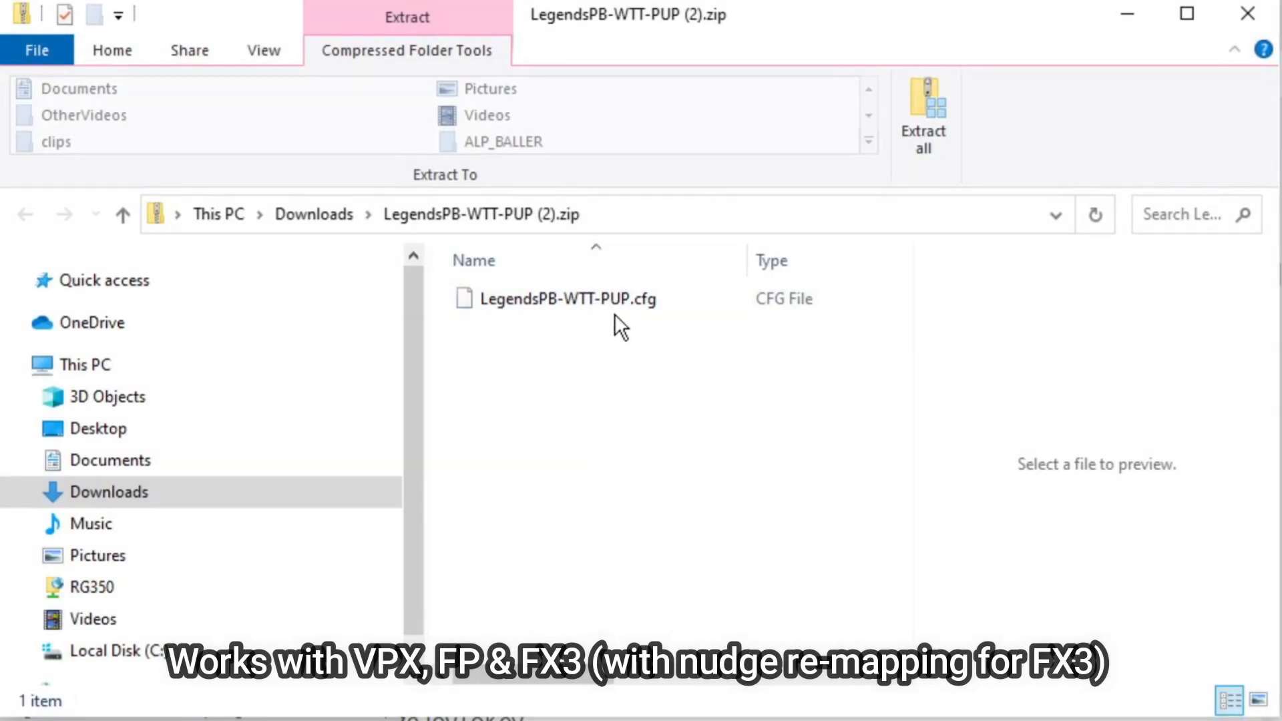
- Copy LegendsPB-WTT-PUP.cfg from the downloaded zip archive into the JoyToKey folder under Documents
{"action": "right_click", "coordinate": [601, 300]}
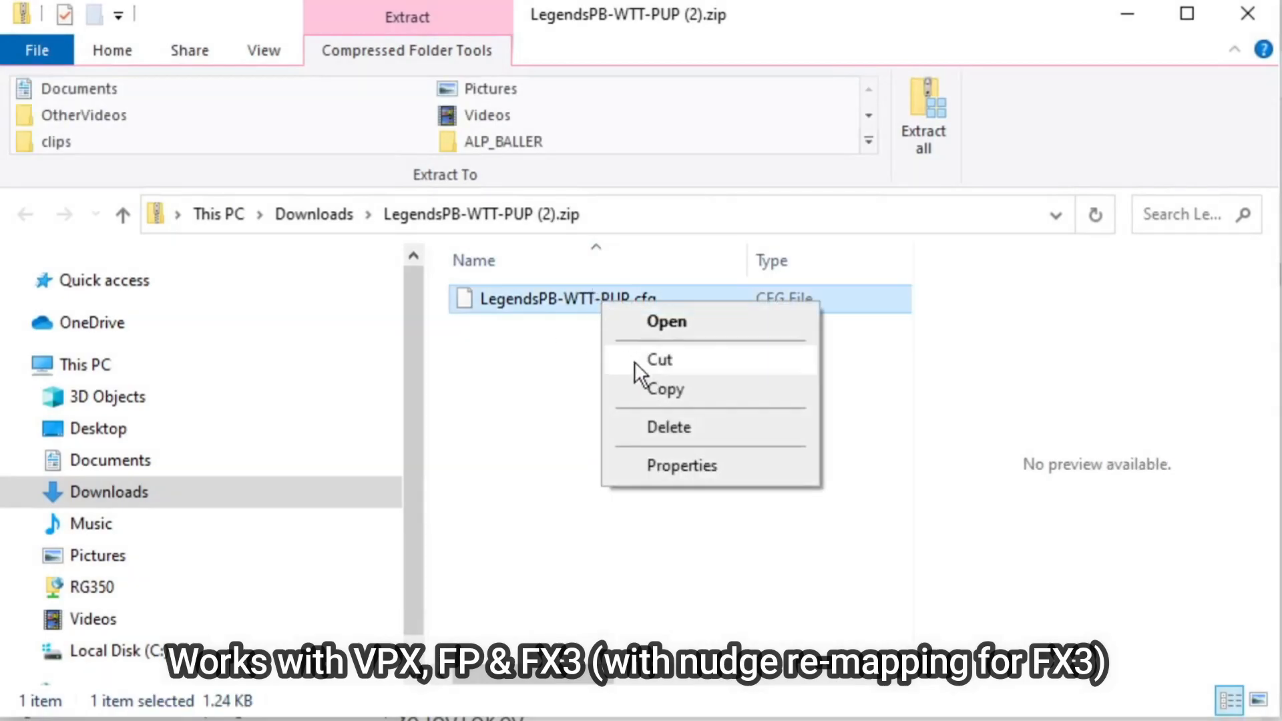
{"action": "left_click", "coordinate": [653, 389]}
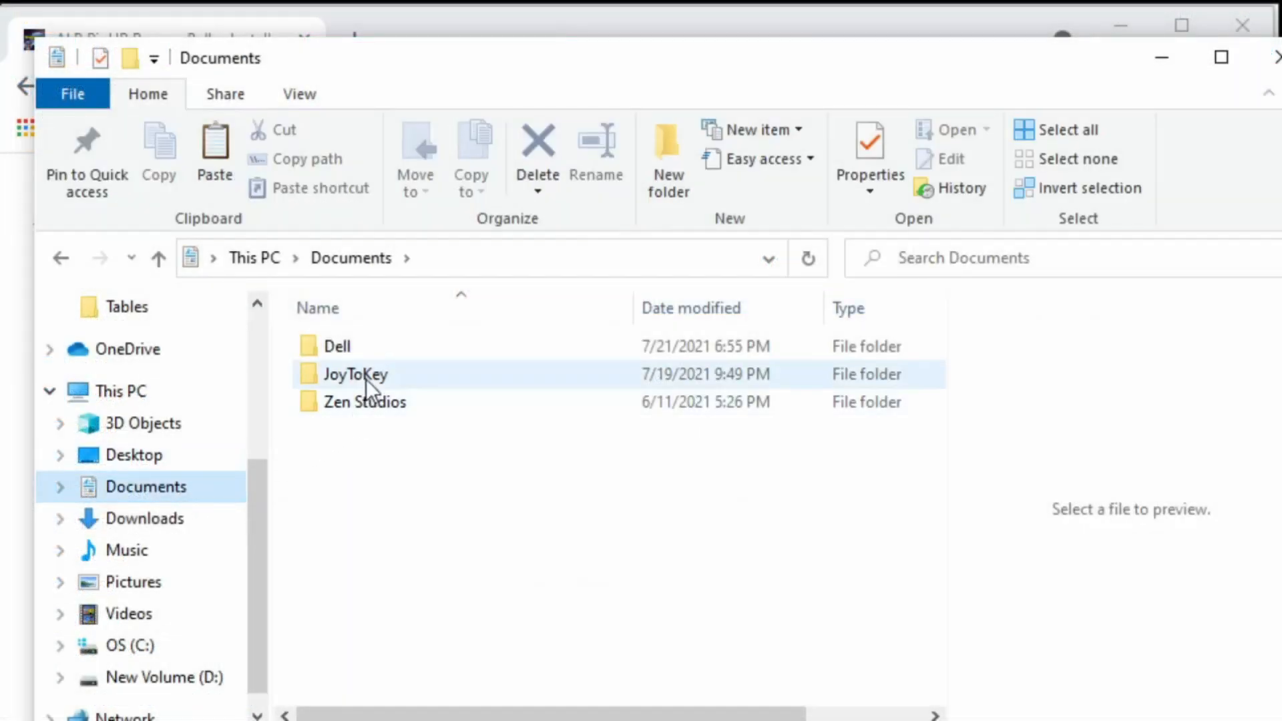
{"action": "double_click", "coordinate": [366, 377]}
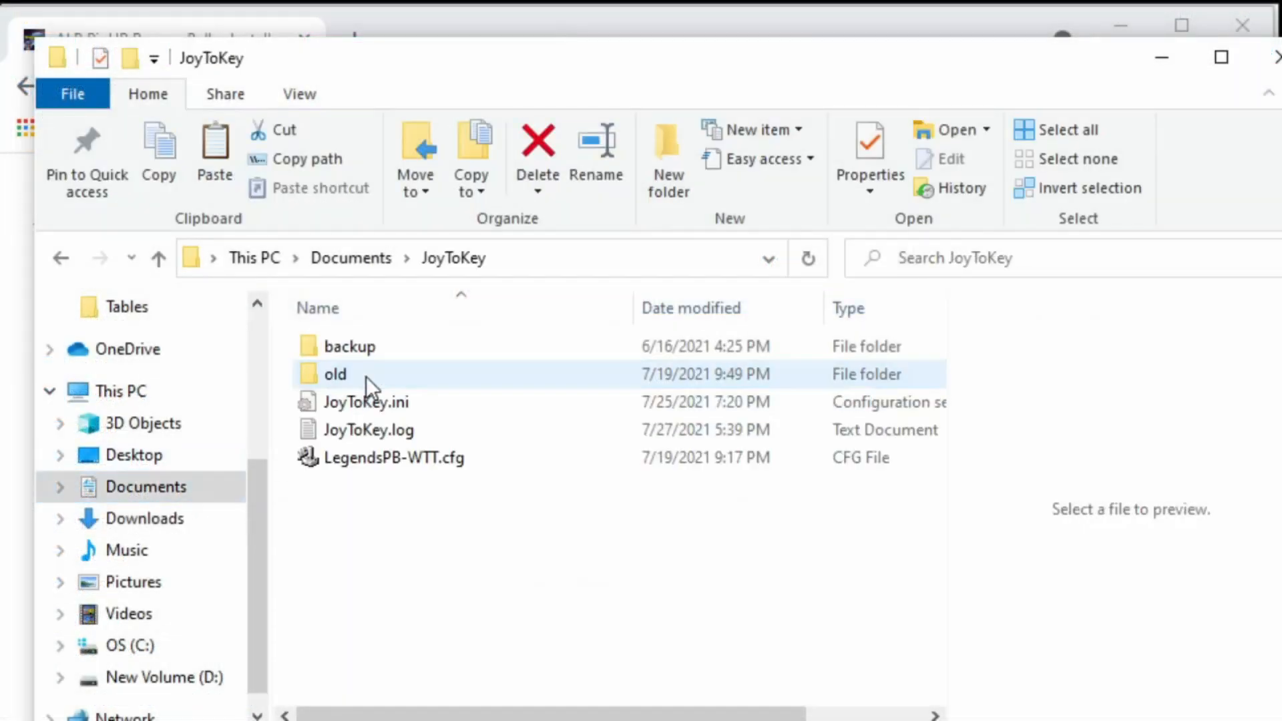
{"action": "right_click", "coordinate": [385, 496]}
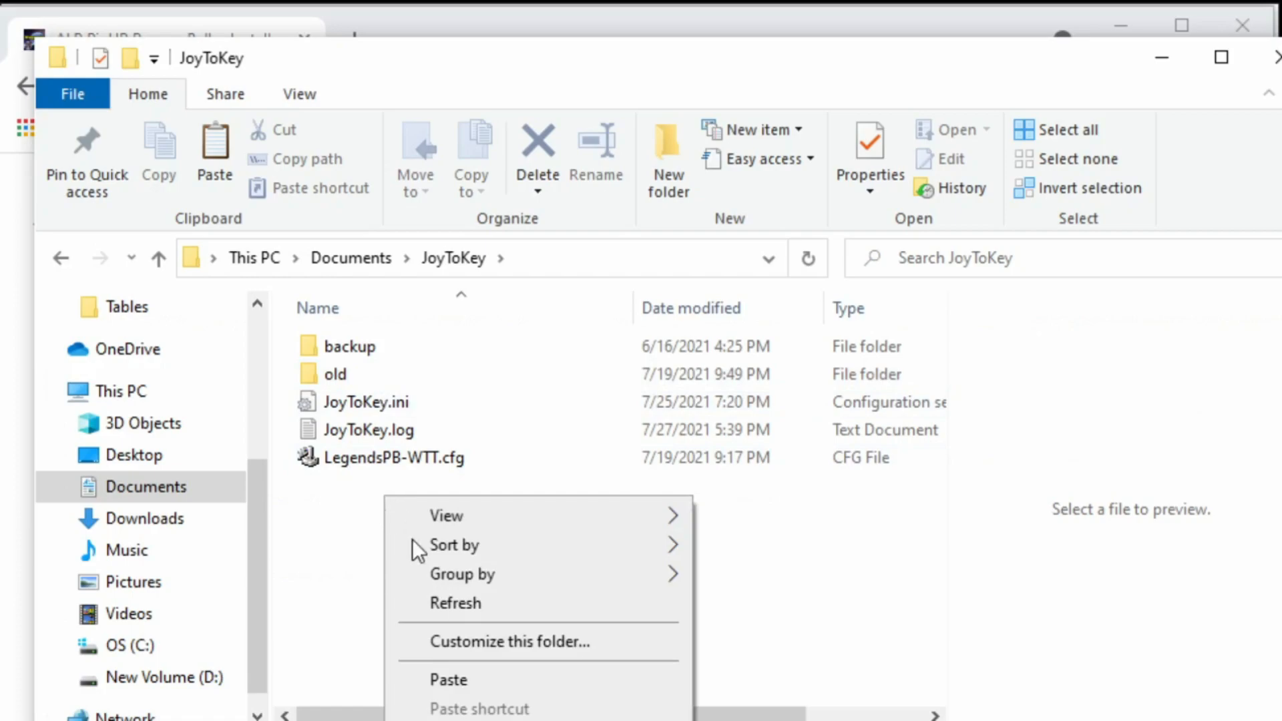
{"action": "left_click", "coordinate": [452, 676]}
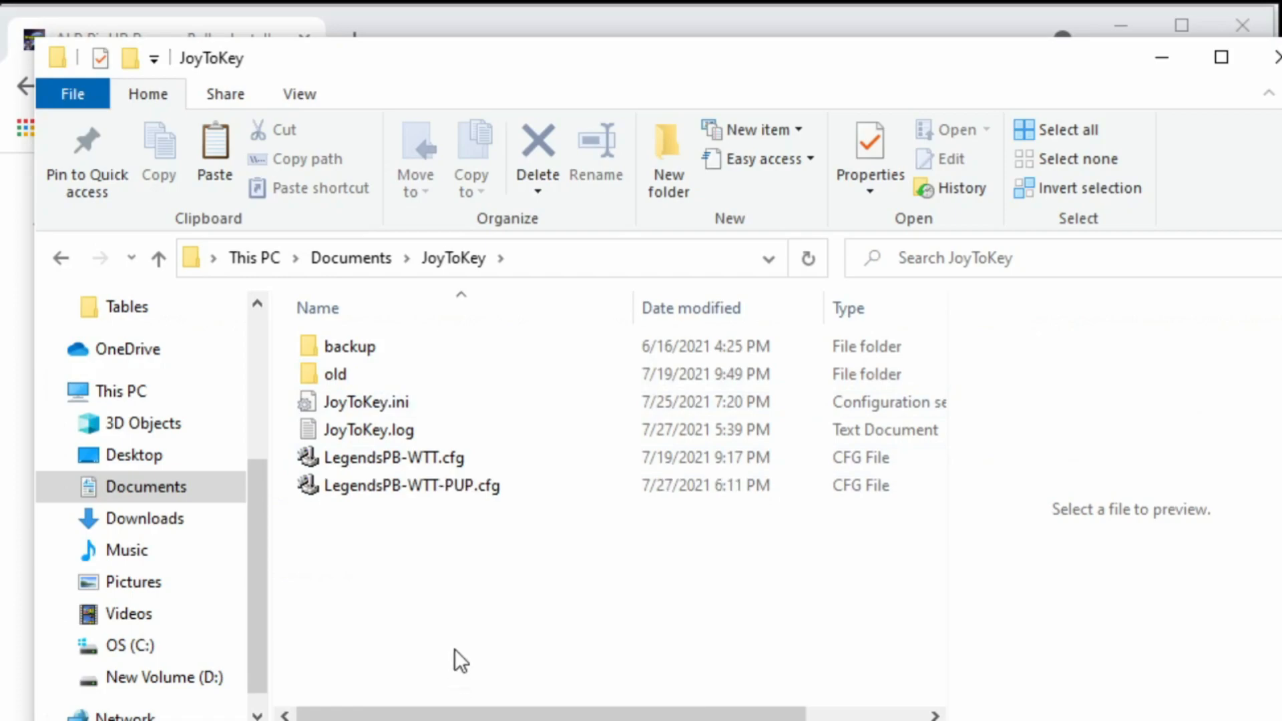
- Move the LegendsPB-WTT.cfg profile into the old subfolder of the JoyToKey folder
{"action": "left_click", "coordinate": [402, 453]}
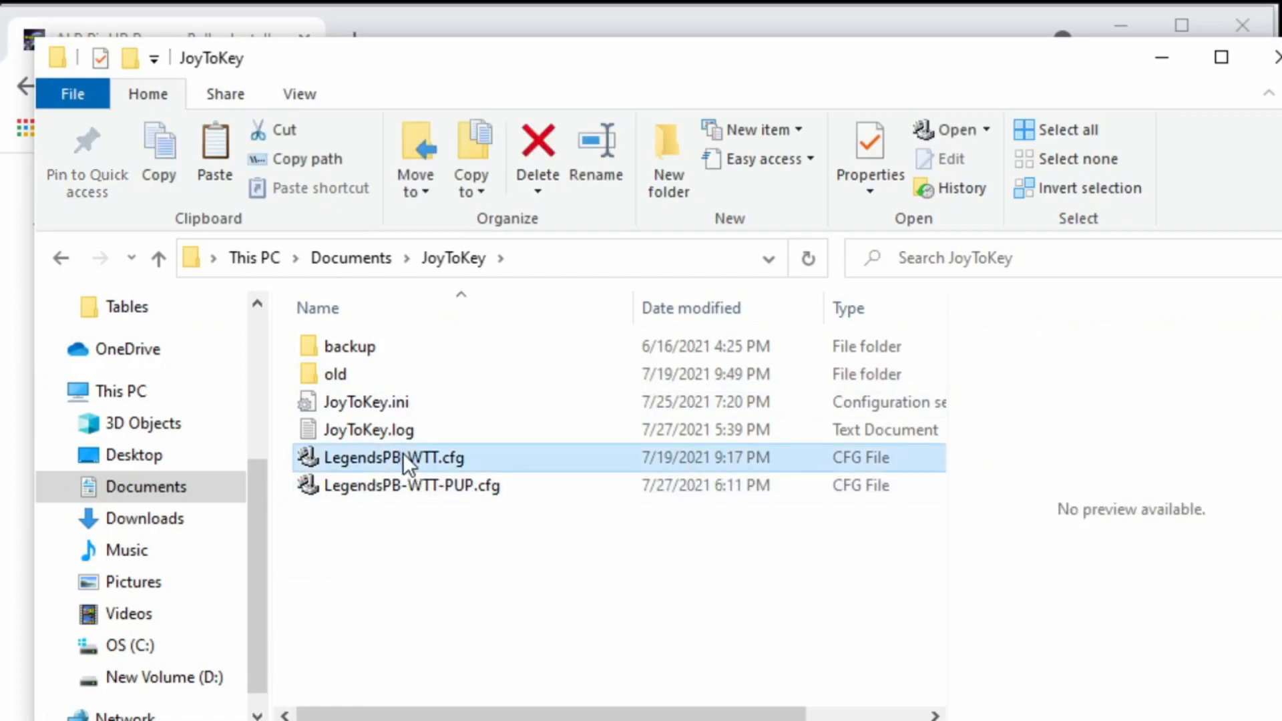
{"action": "left_click_drag", "start_coordinate": [403, 455], "coordinate": [342, 374]}
{"action": "left_click", "coordinate": [393, 421]}
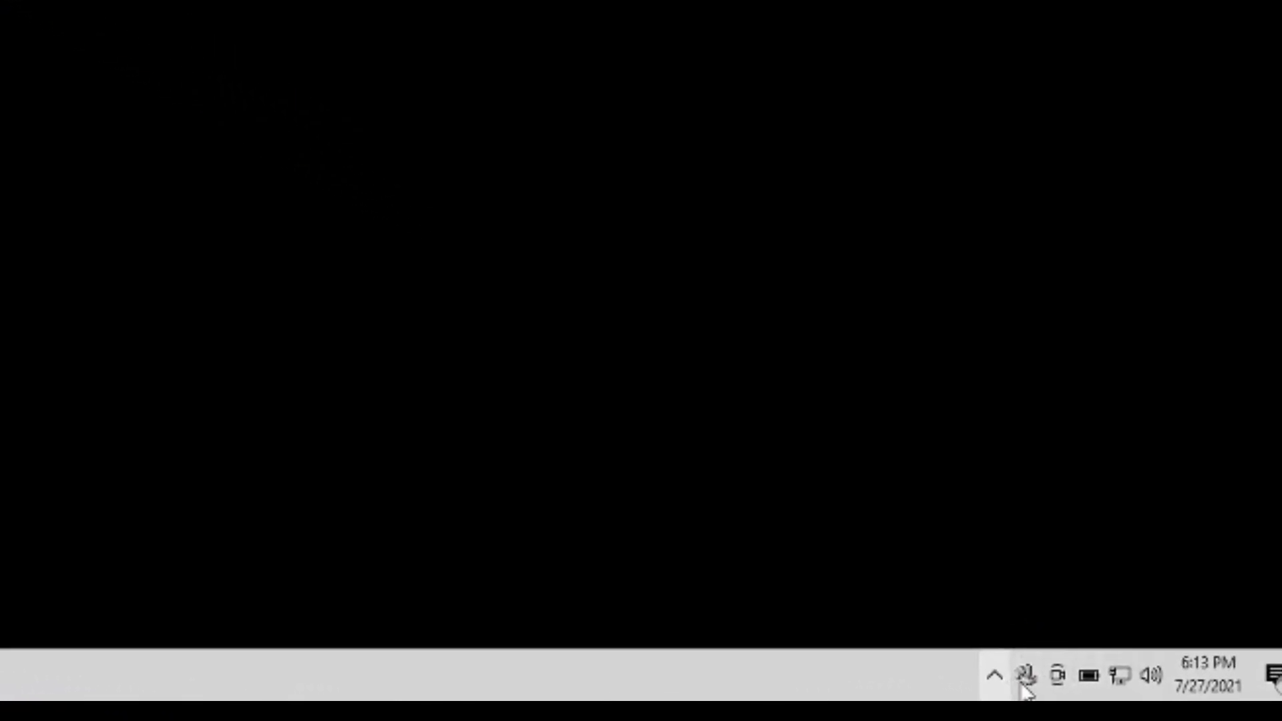
- Terminate JoyToKey, relaunch it from the desktop to check the LegendsPB-WTT-PUP button mappings, and minimize it
{"action": "right_click", "coordinate": [985, 671]}
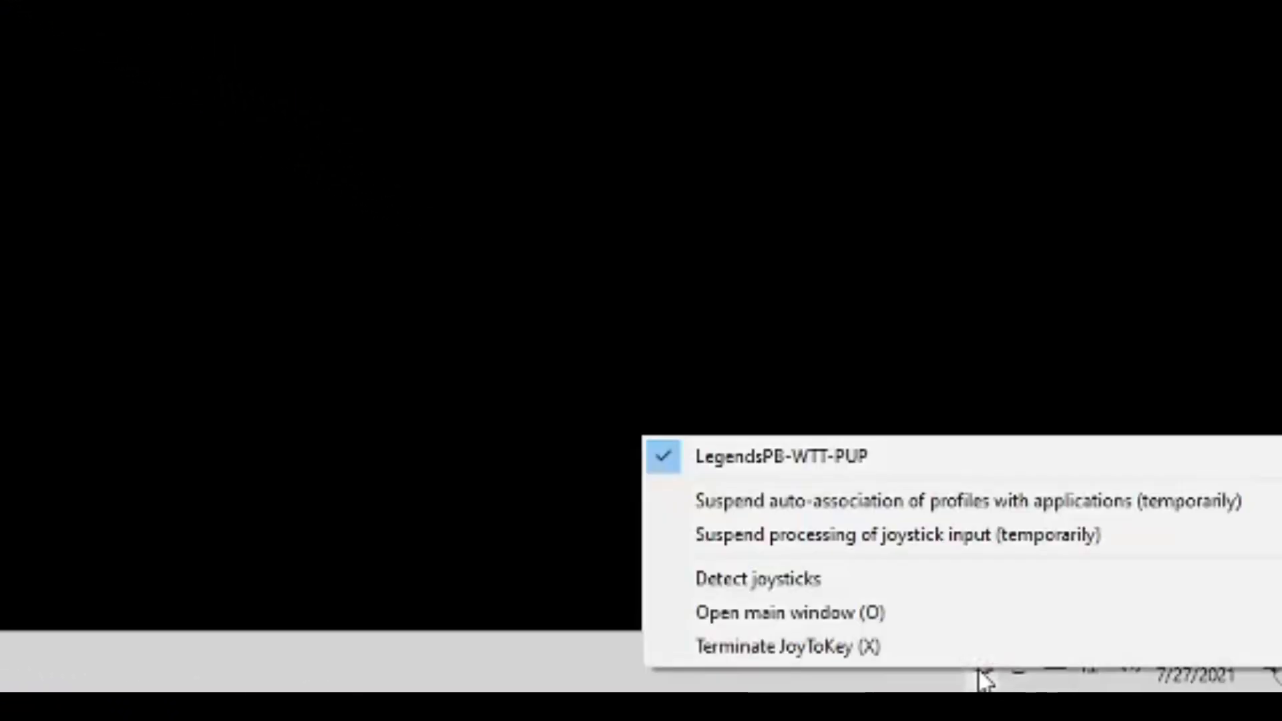
{"action": "left_click", "coordinate": [938, 646]}
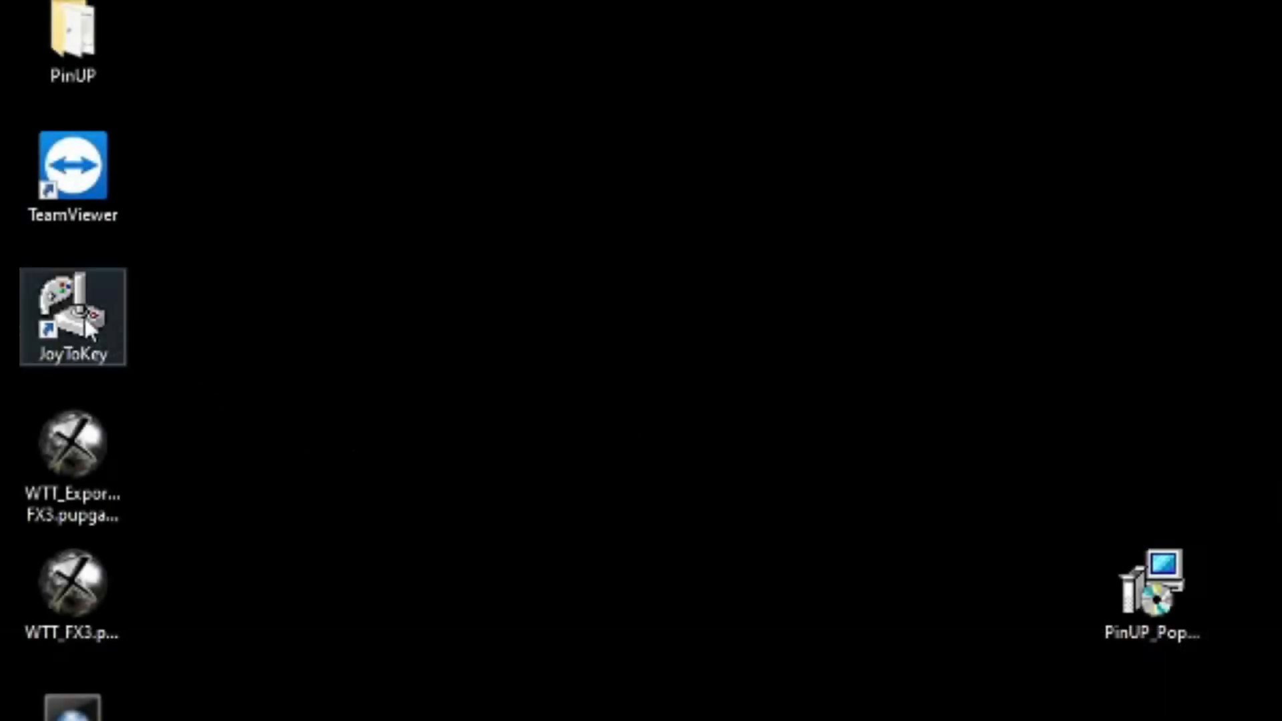
{"action": "double_click", "coordinate": [84, 315]}
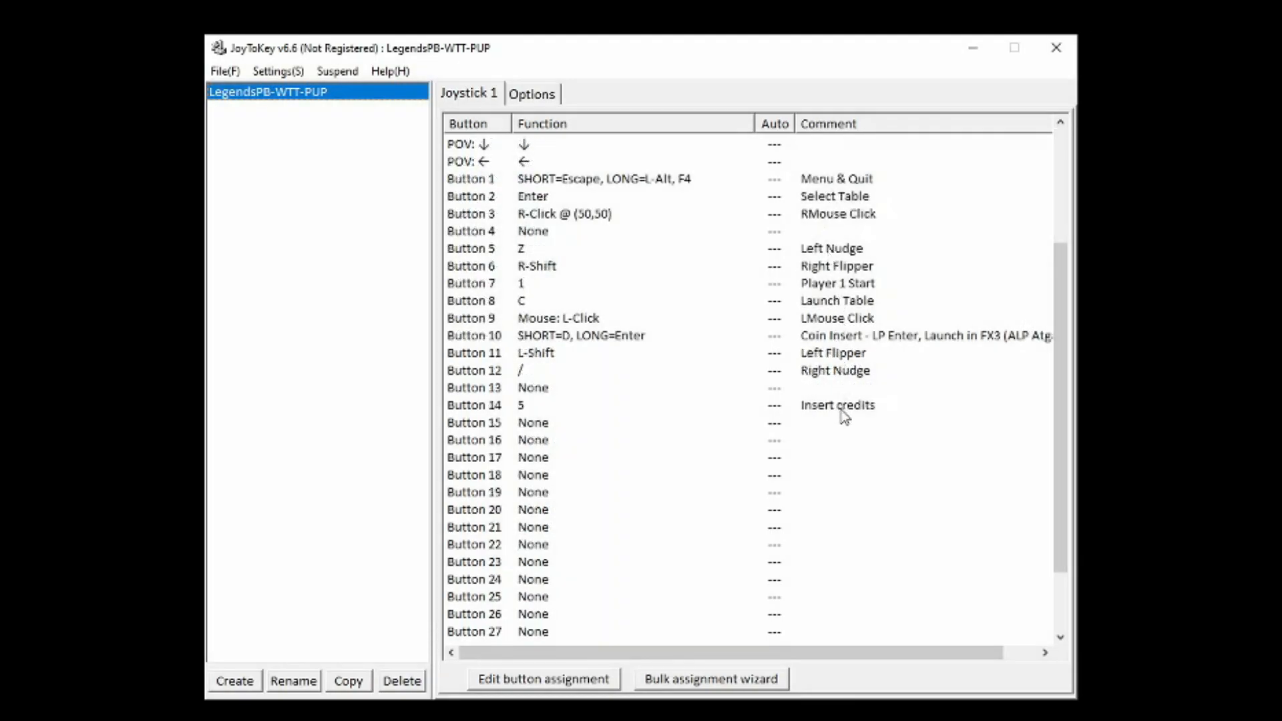
{"action": "left_click", "coordinate": [973, 48]}
- Open the Windows display settings and check the arrangement of displays 1 and 2 and display 1's scale, resolution and orientation
{"action": "right_click", "coordinate": [435, 119]}
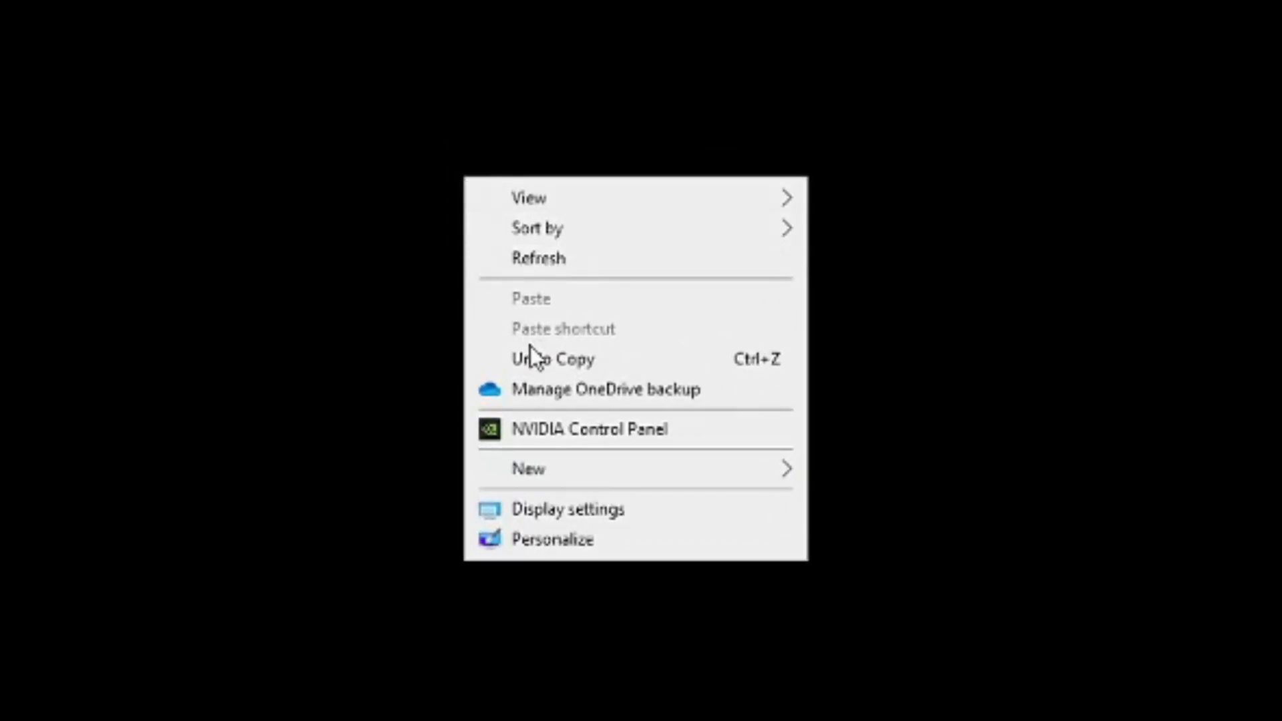
{"action": "left_click", "coordinate": [556, 509]}
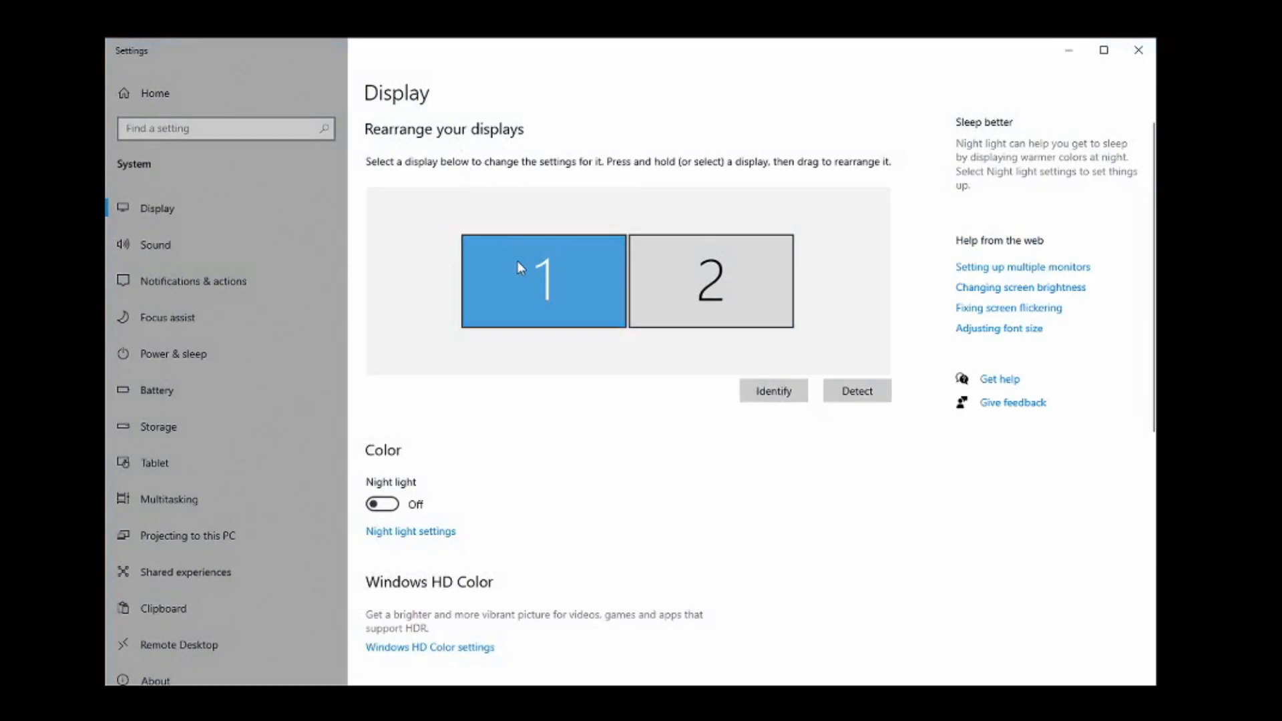
{"action": "mouse_move", "coordinate": [518, 267]}
{"action": "left_mouse_down"}
{"action": "mouse_move", "coordinate": [529, 247]}
{"action": "mouse_move", "coordinate": [715, 211]}
{"action": "mouse_move", "coordinate": [810, 271]}
{"action": "mouse_move", "coordinate": [524, 244]}
{"action": "mouse_move", "coordinate": [517, 274]}
{"action": "left_mouse_up"}
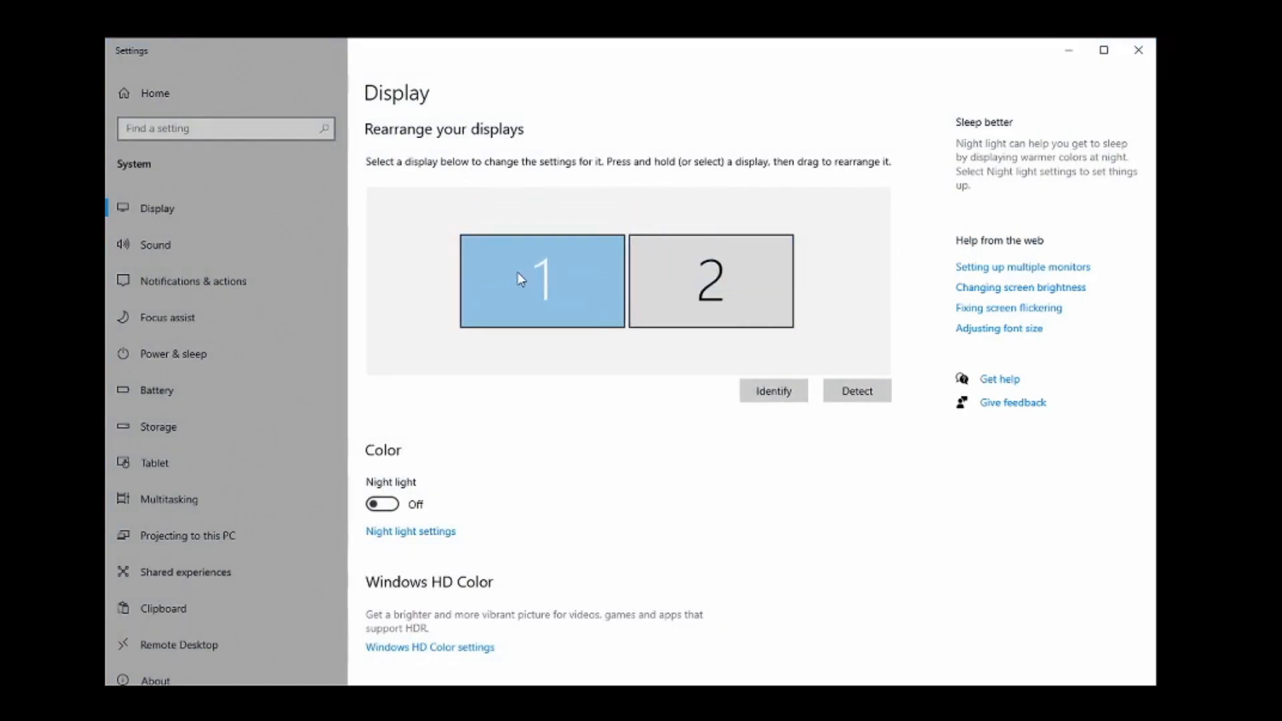
{"action": "left_click", "coordinate": [522, 271]}
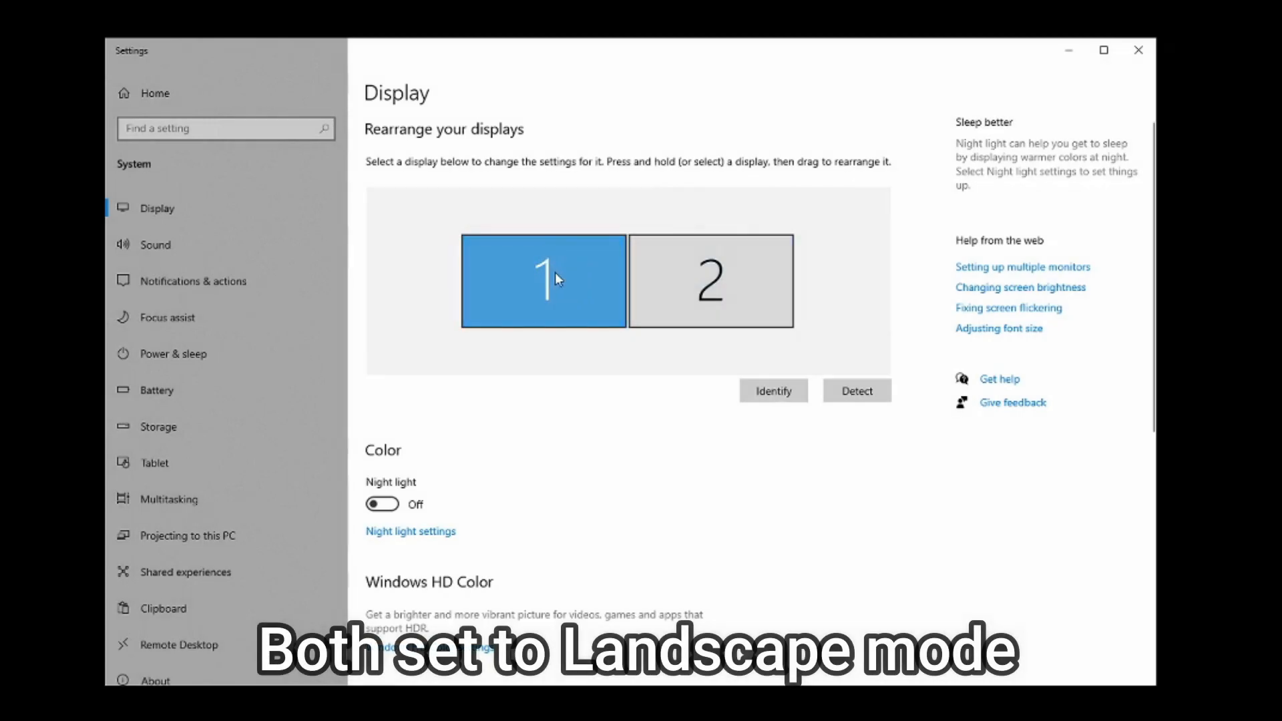
{"action": "left_click", "coordinate": [713, 277]}
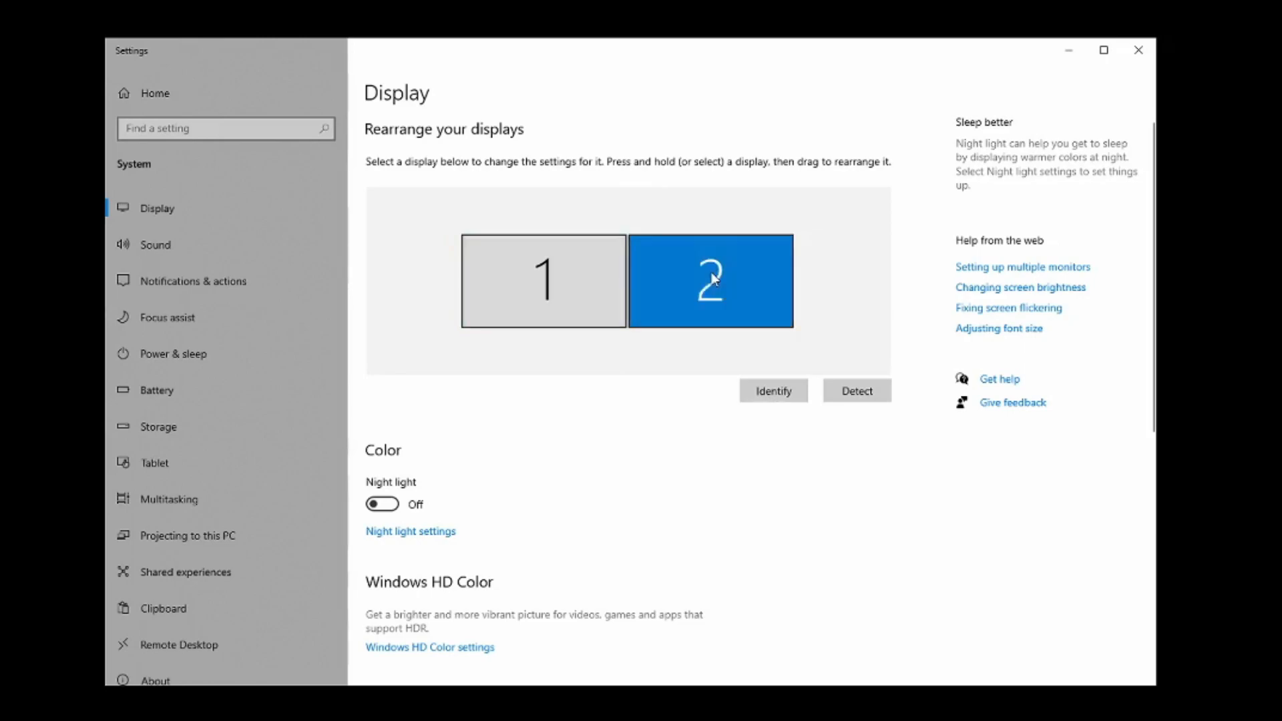
{"action": "left_click", "coordinate": [567, 274]}
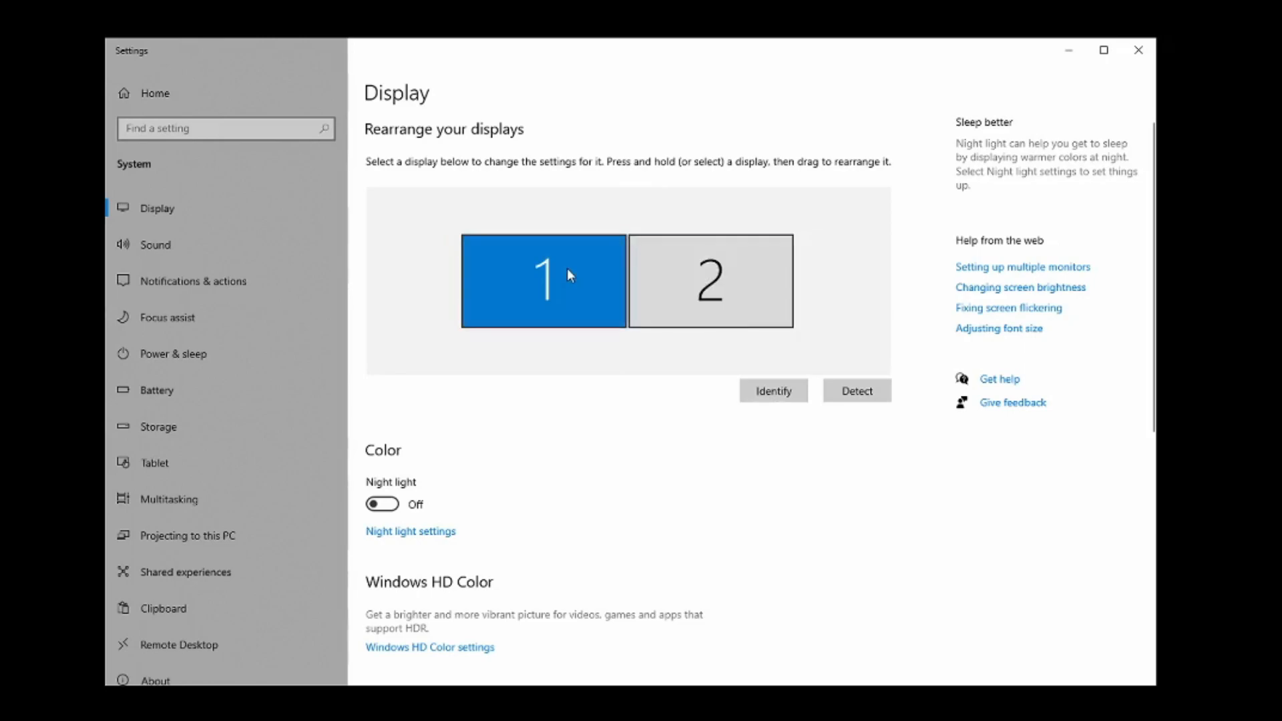
{"action": "scroll", "coordinate": [568, 270], "scroll_direction": "down", "scroll_amount": 5}
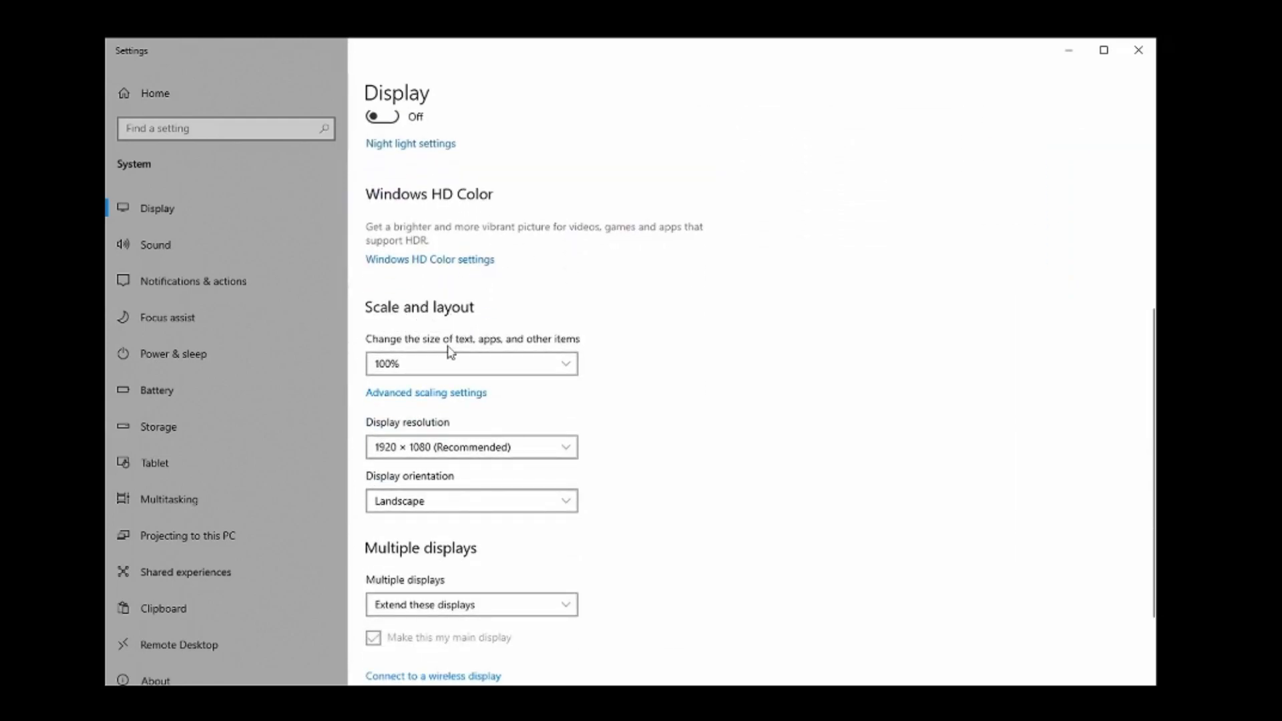
- Check display 1's scaling options, keeping 100%, and its resolution options
{"action": "left_click", "coordinate": [567, 368]}
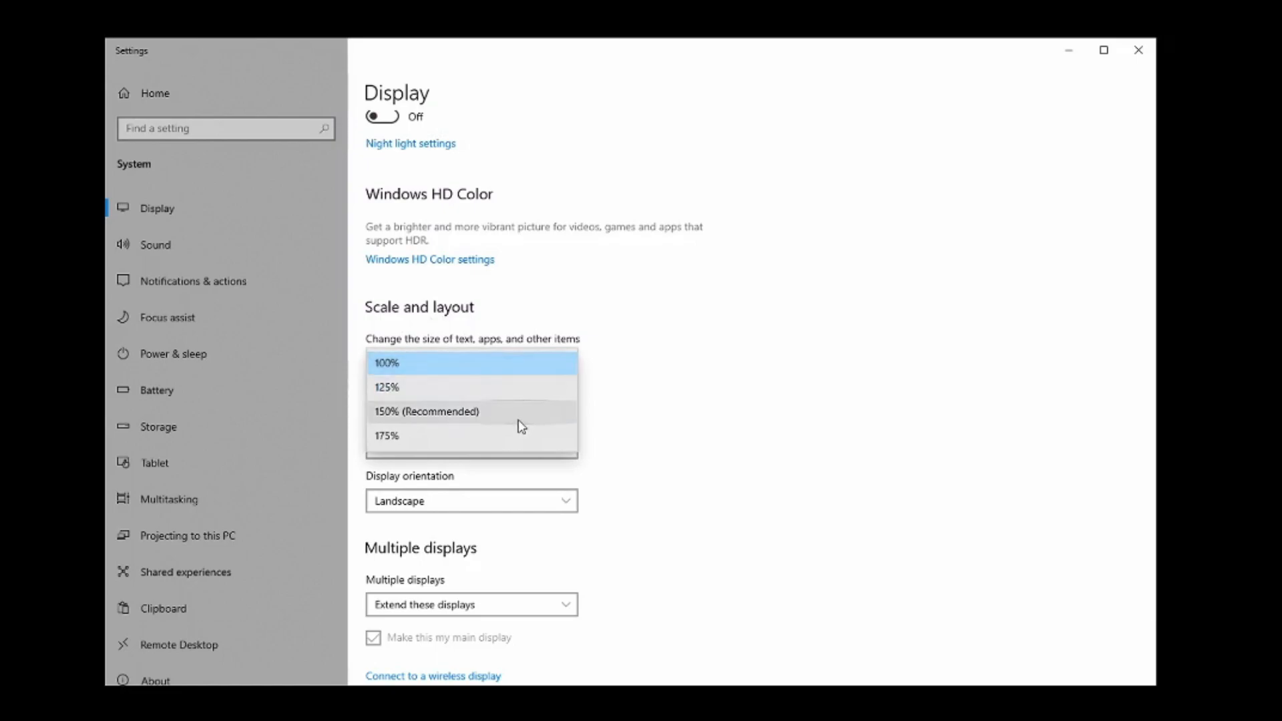
{"action": "left_click", "coordinate": [521, 375]}
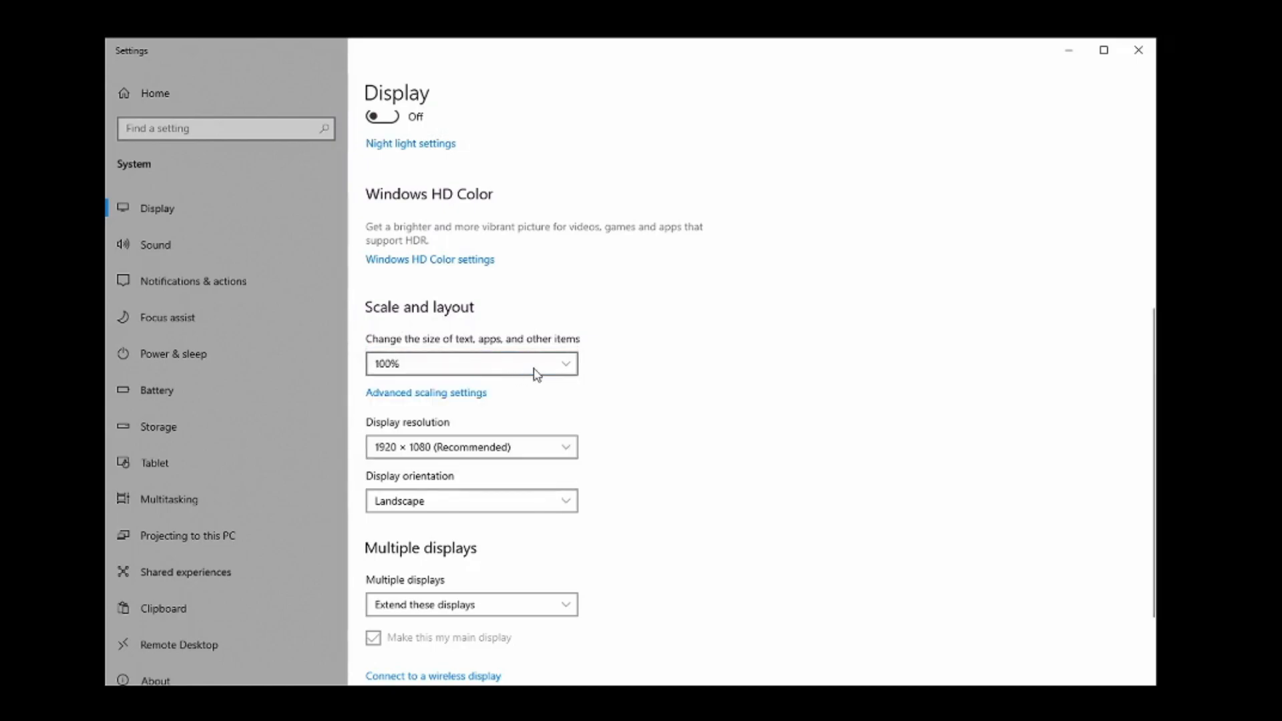
{"action": "scroll", "coordinate": [652, 375], "scroll_direction": "down", "scroll_amount": 2}
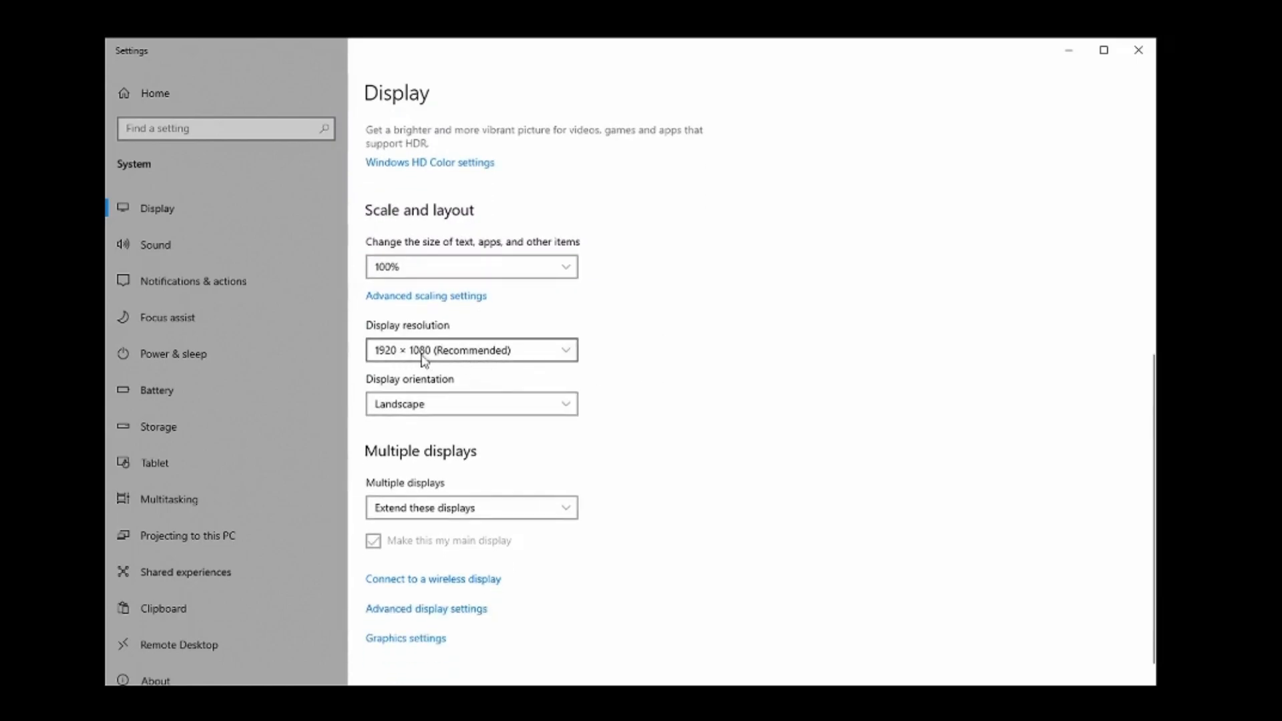
{"action": "left_click", "coordinate": [561, 352]}
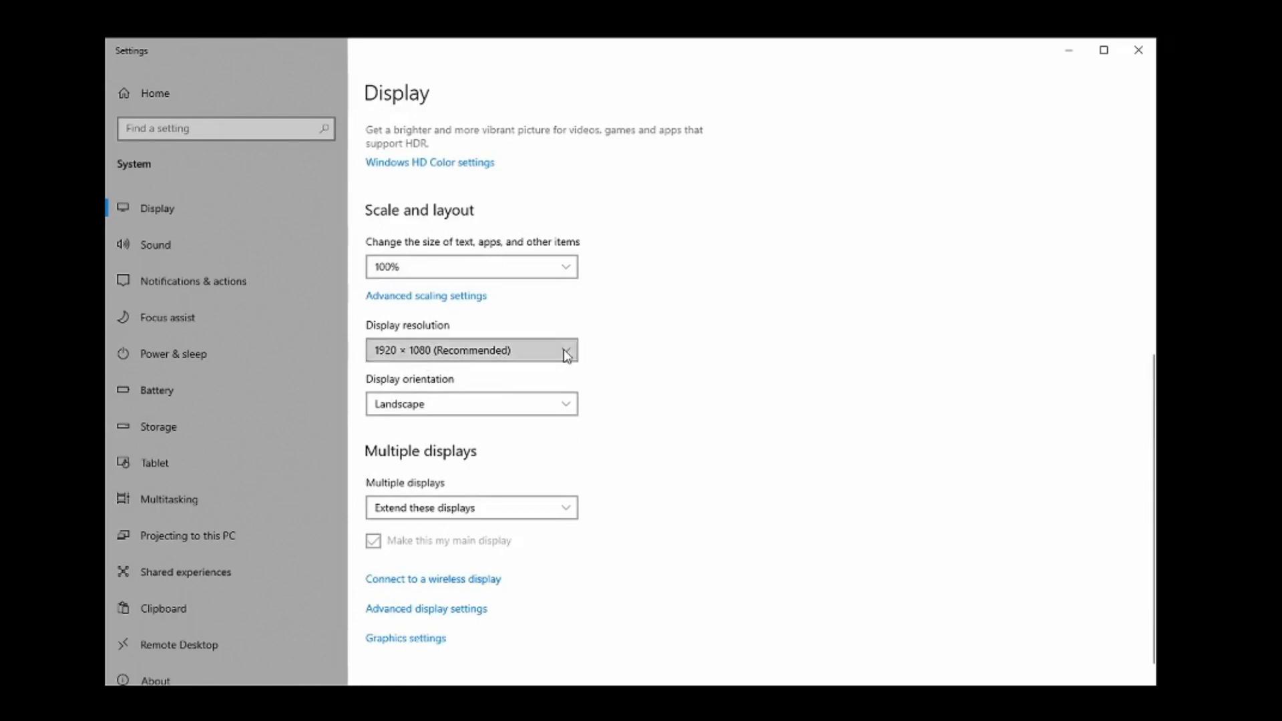
{"action": "left_click", "coordinate": [671, 305]}
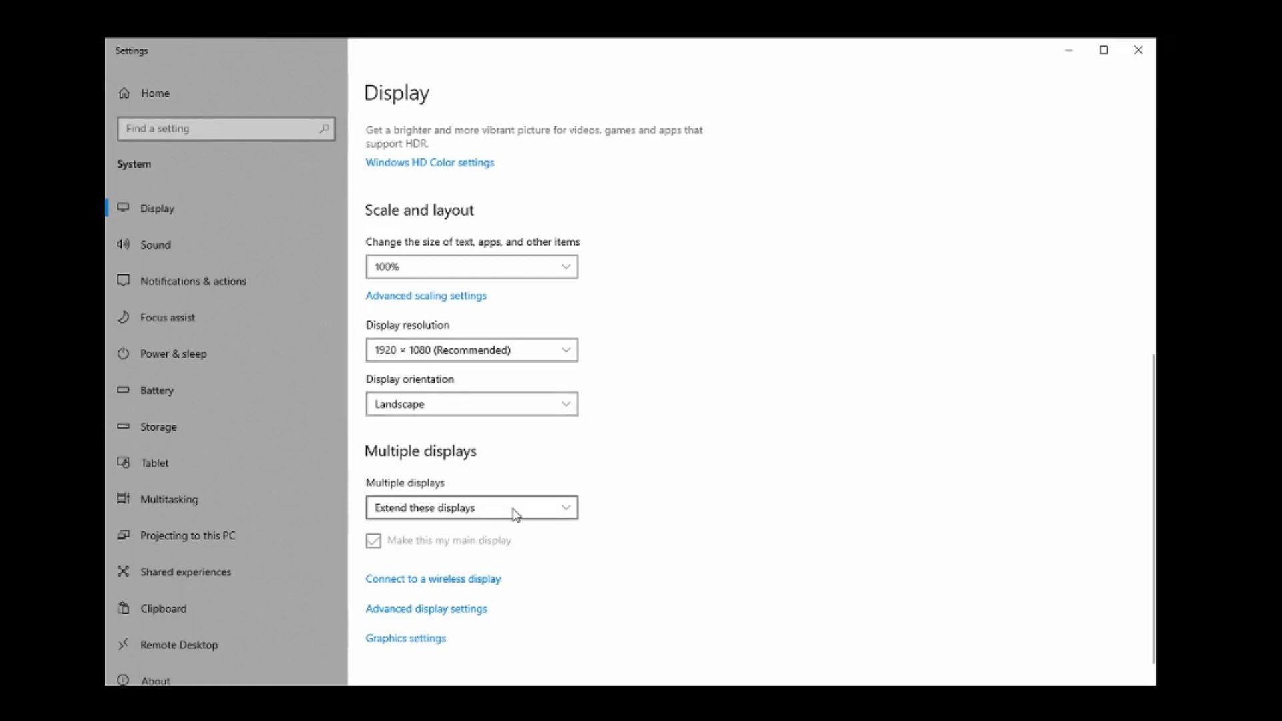
- Select display 2 in the display arrangement and check its scale and layout settings
{"action": "scroll", "coordinate": [526, 511], "scroll_direction": "up", "scroll_amount": 5}
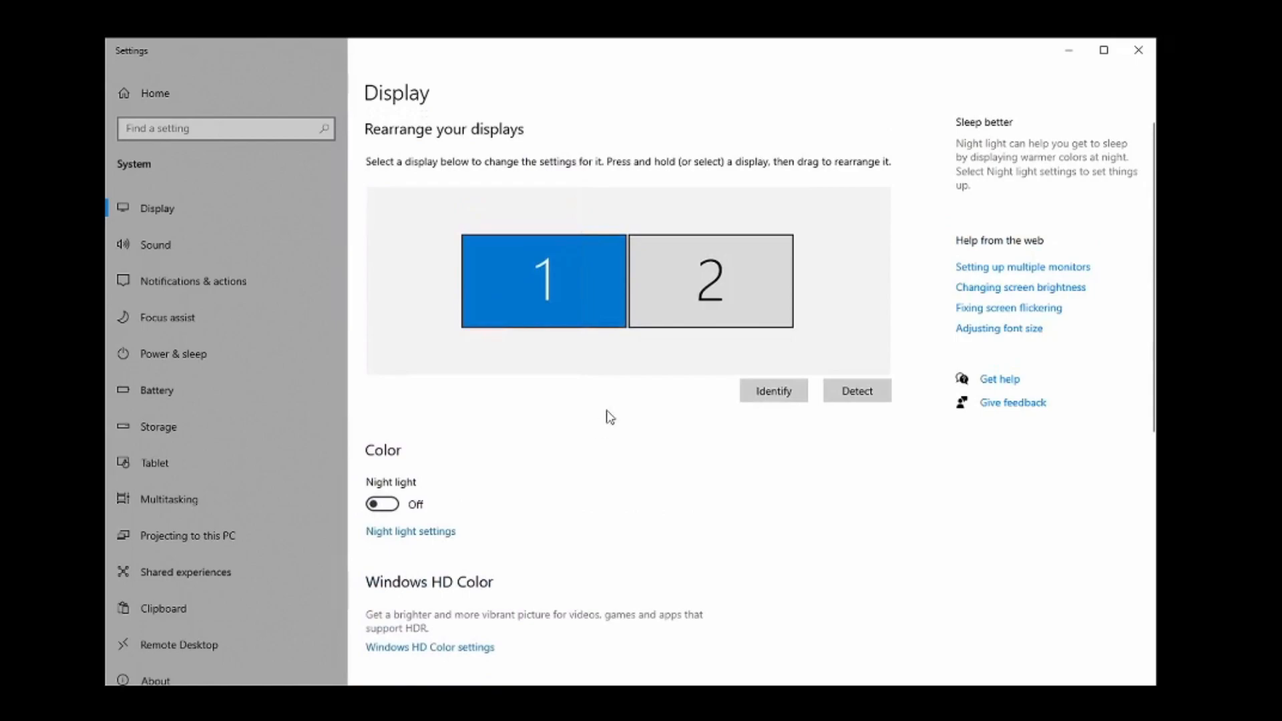
{"action": "left_click", "coordinate": [692, 289]}
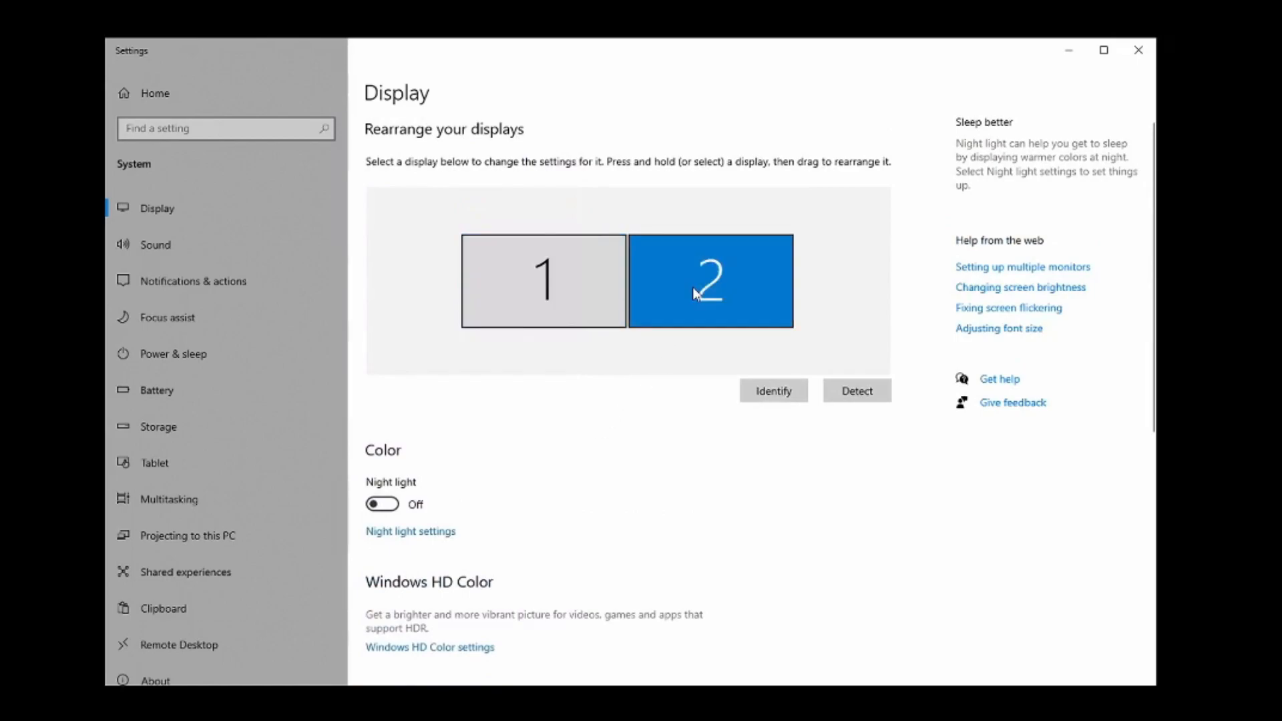
{"action": "scroll", "coordinate": [692, 288], "scroll_direction": "down", "scroll_amount": 6}
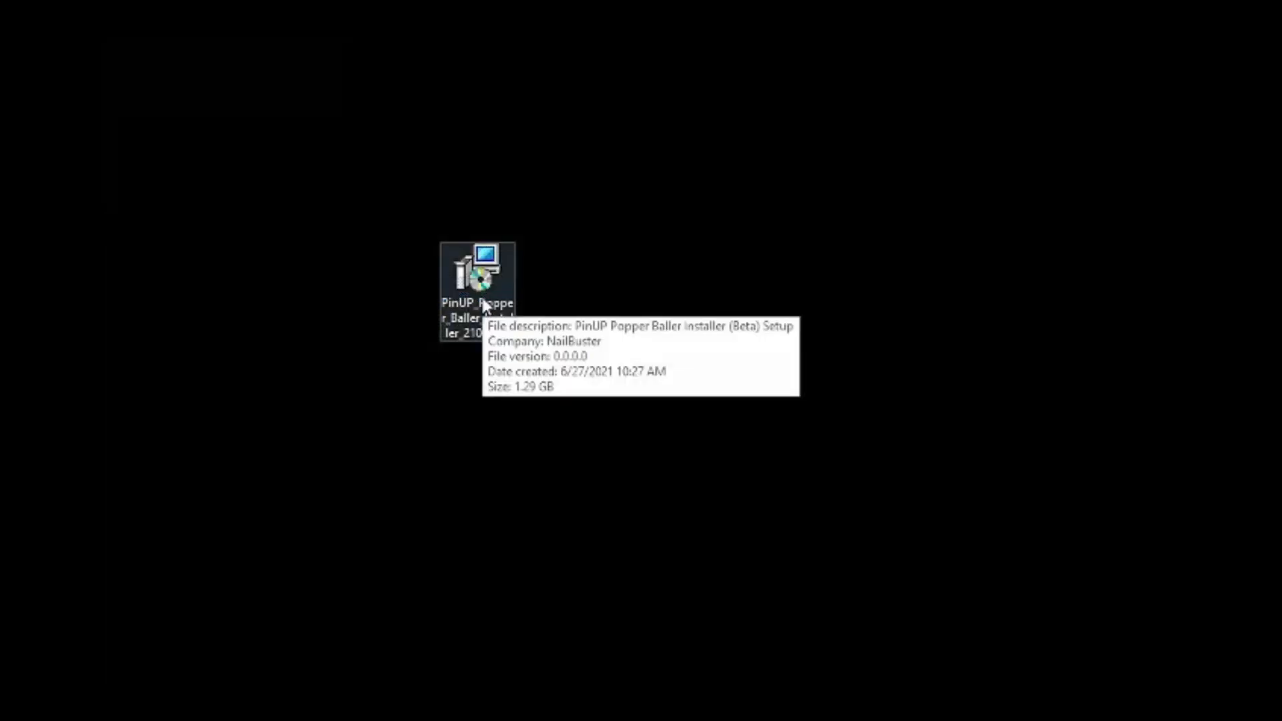
- Run the PinUP Popper Baller Installer from the desktop as administrator and accept its license agreement
{"action": "right_click", "coordinate": [481, 297]}
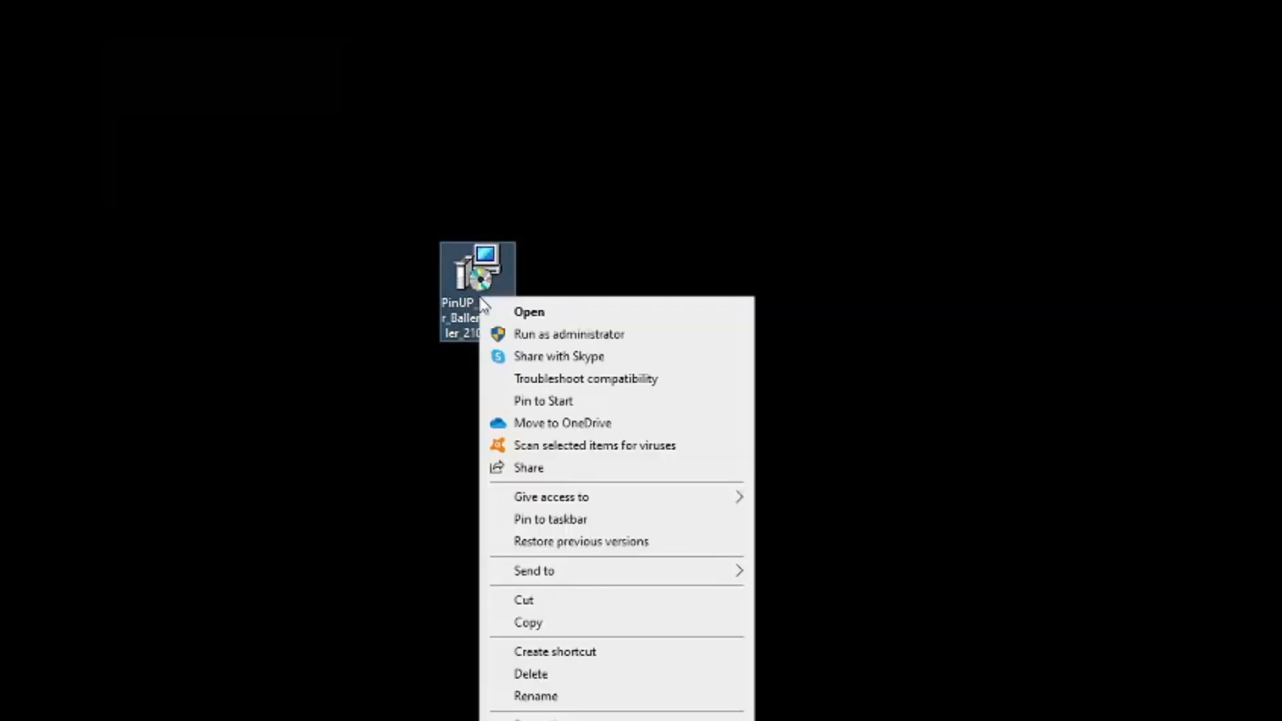
{"action": "left_click", "coordinate": [540, 335]}
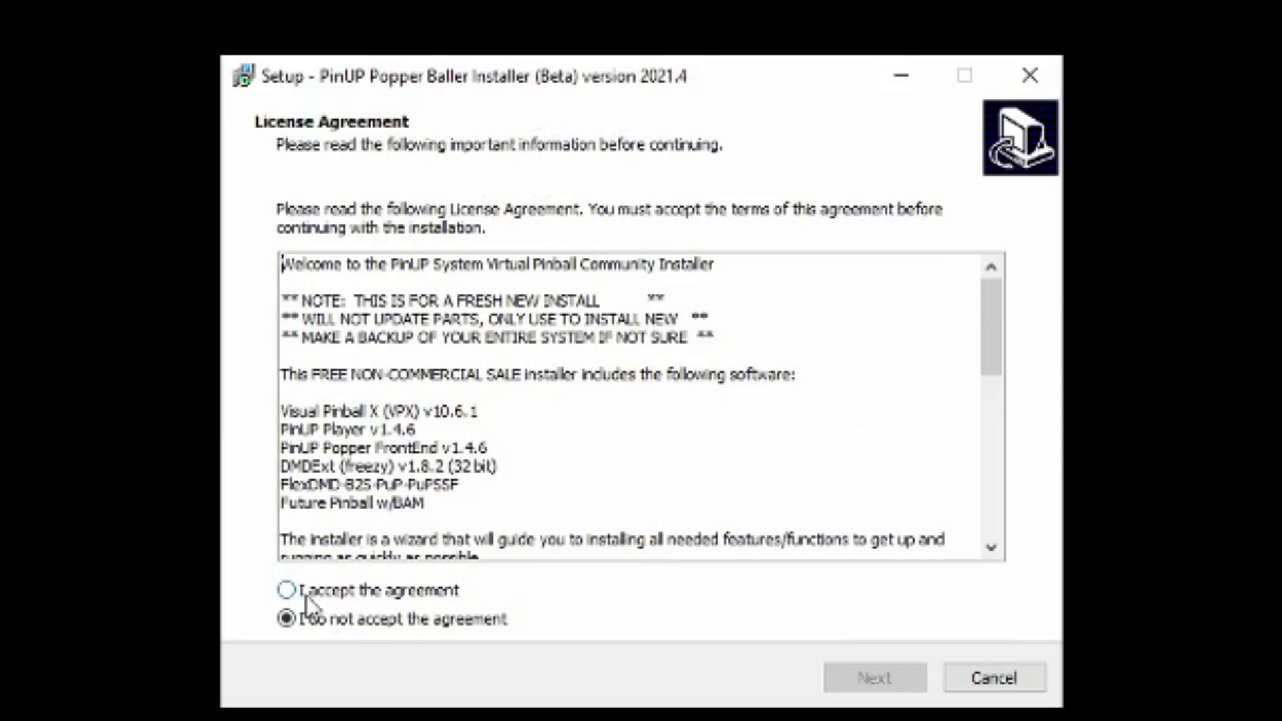
{"action": "left_click", "coordinate": [306, 596]}
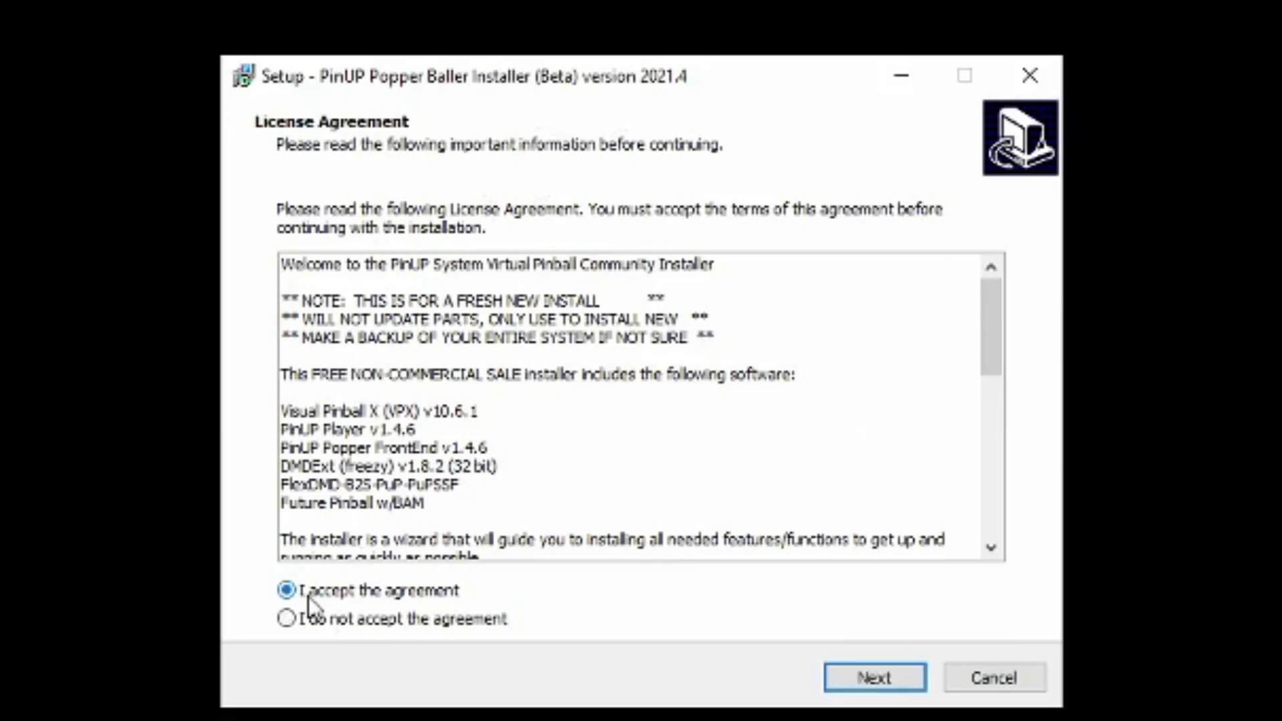
{"action": "left_click", "coordinate": [862, 675]}
- Set the installation folder to d:\vPinball and start the installation
{"action": "left_click", "coordinate": [506, 314]}
{"action": "key", "text": "Home"}
{"action": "key", "text": "Delete"}
{"action": "type", "text": "d"}
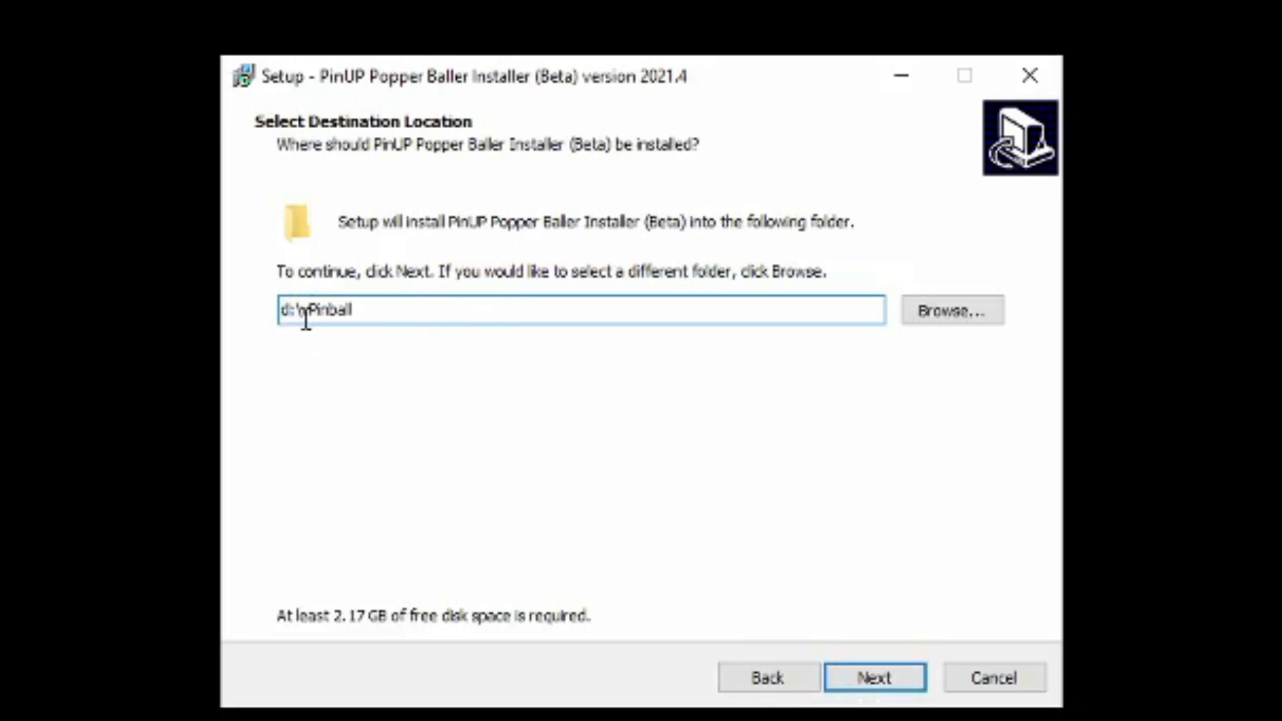
{"action": "left_click", "coordinate": [858, 677]}
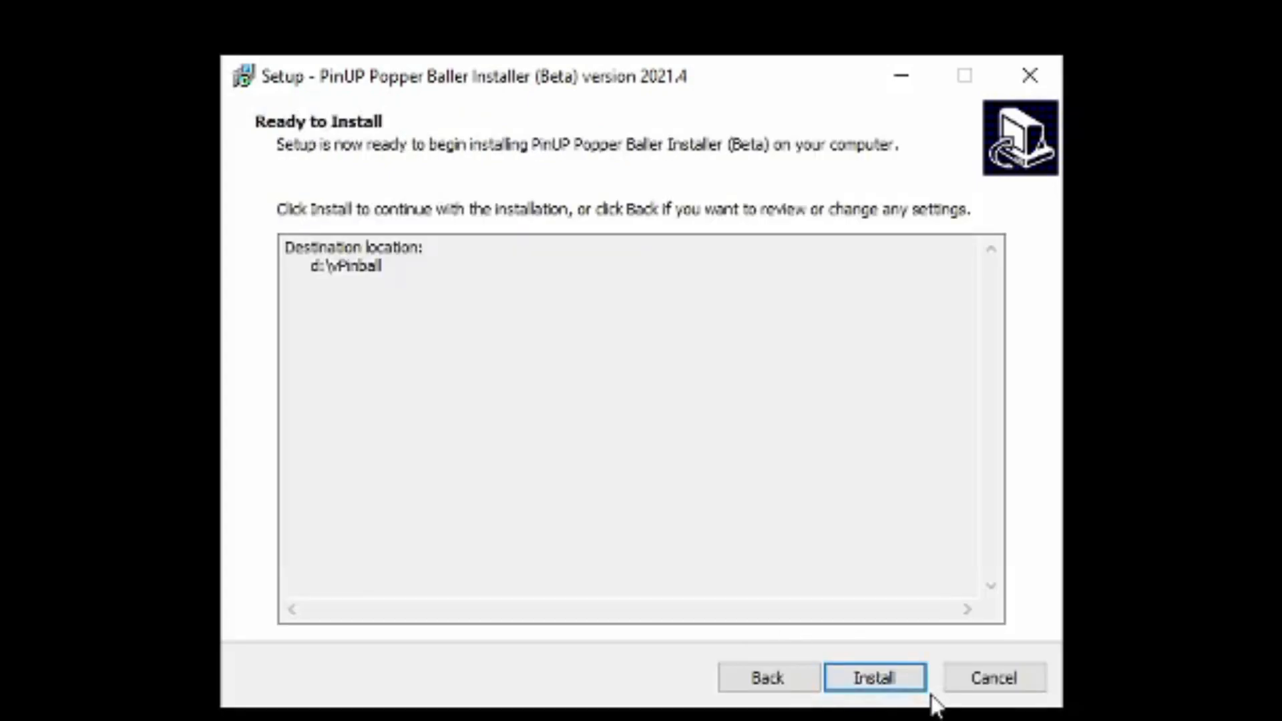
{"action": "left_click", "coordinate": [880, 683]}
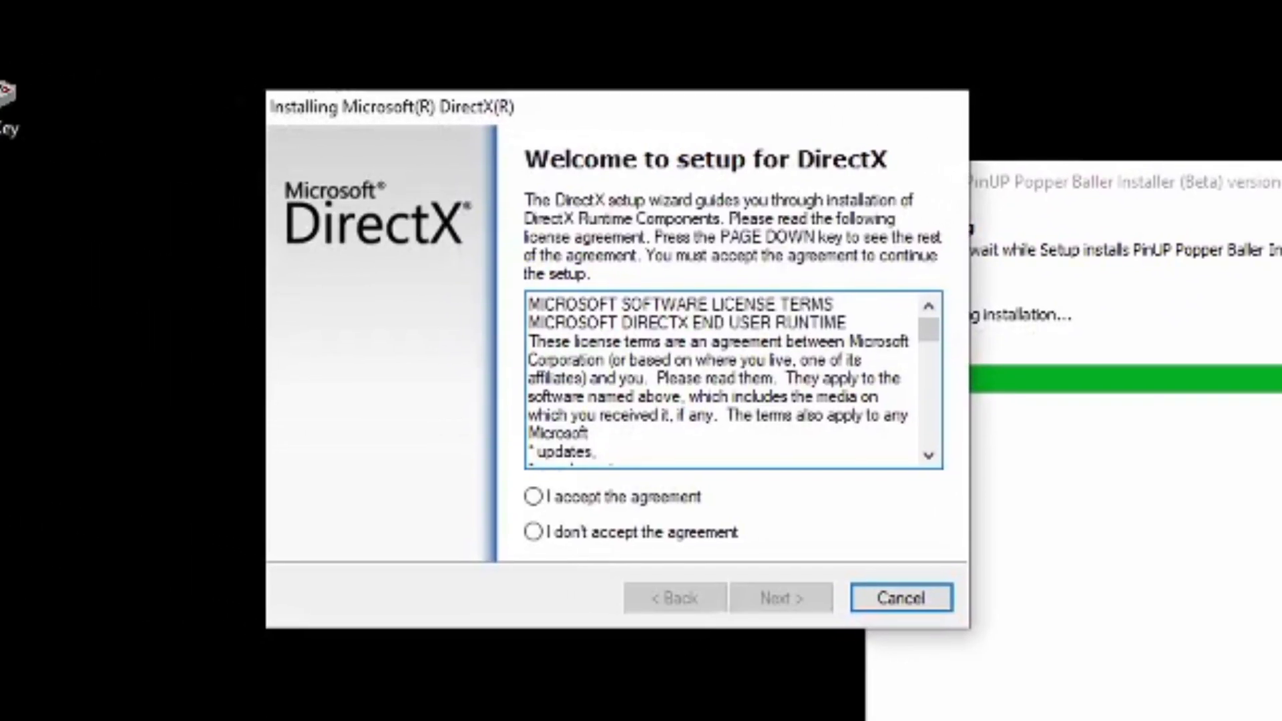
- Accept the DirectX agreement, install its runtime components, and finish the Baller Installer setup with Run Config enabled
{"action": "left_click", "coordinate": [572, 497]}
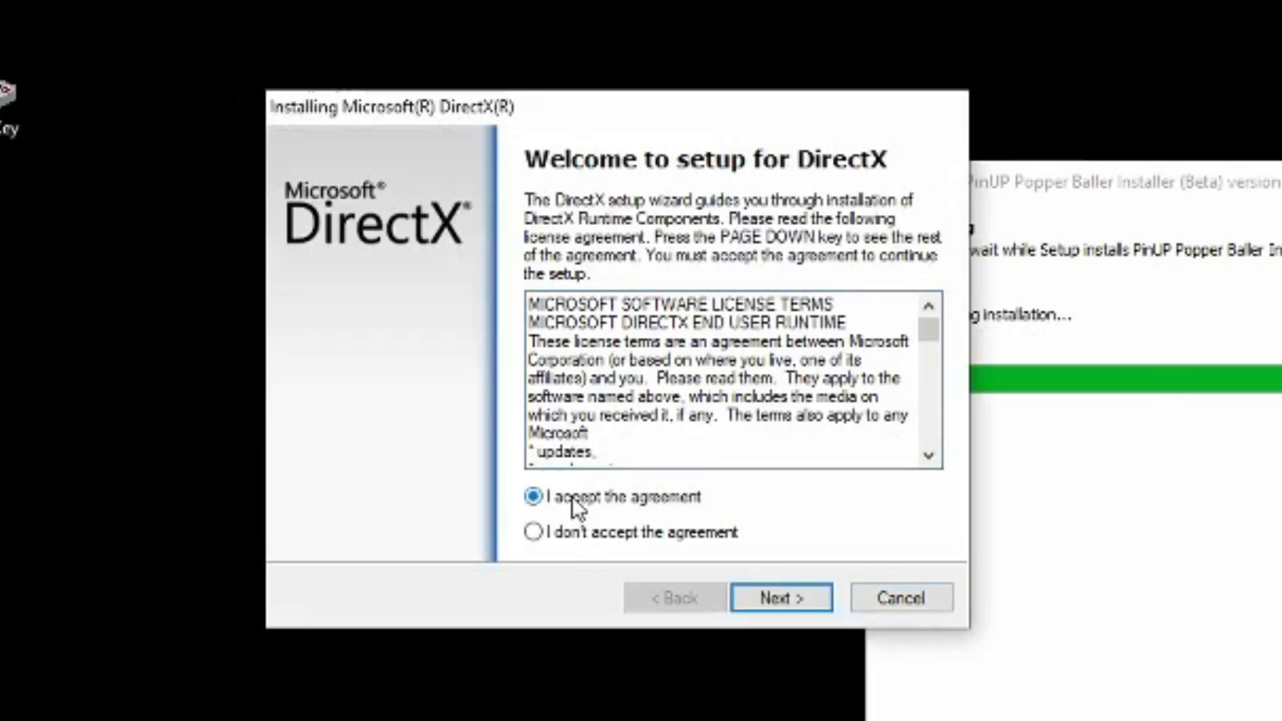
{"action": "left_click", "coordinate": [789, 601]}
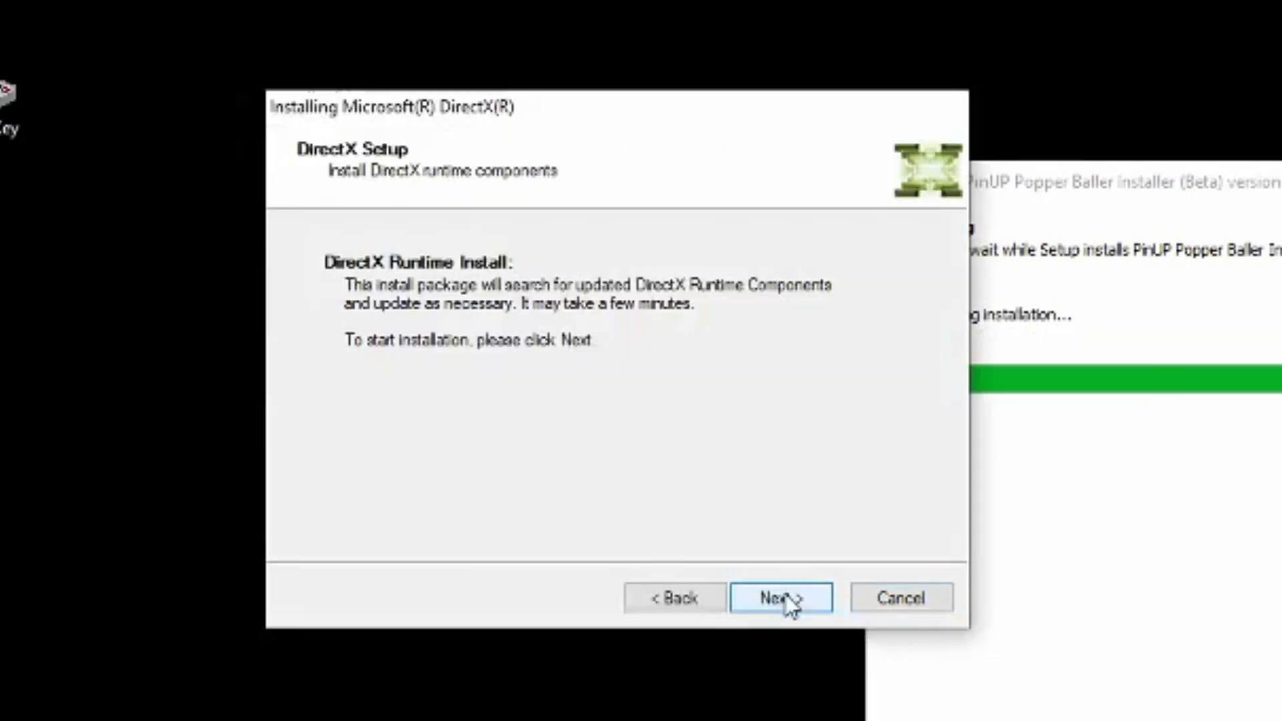
{"action": "left_click", "coordinate": [775, 594]}
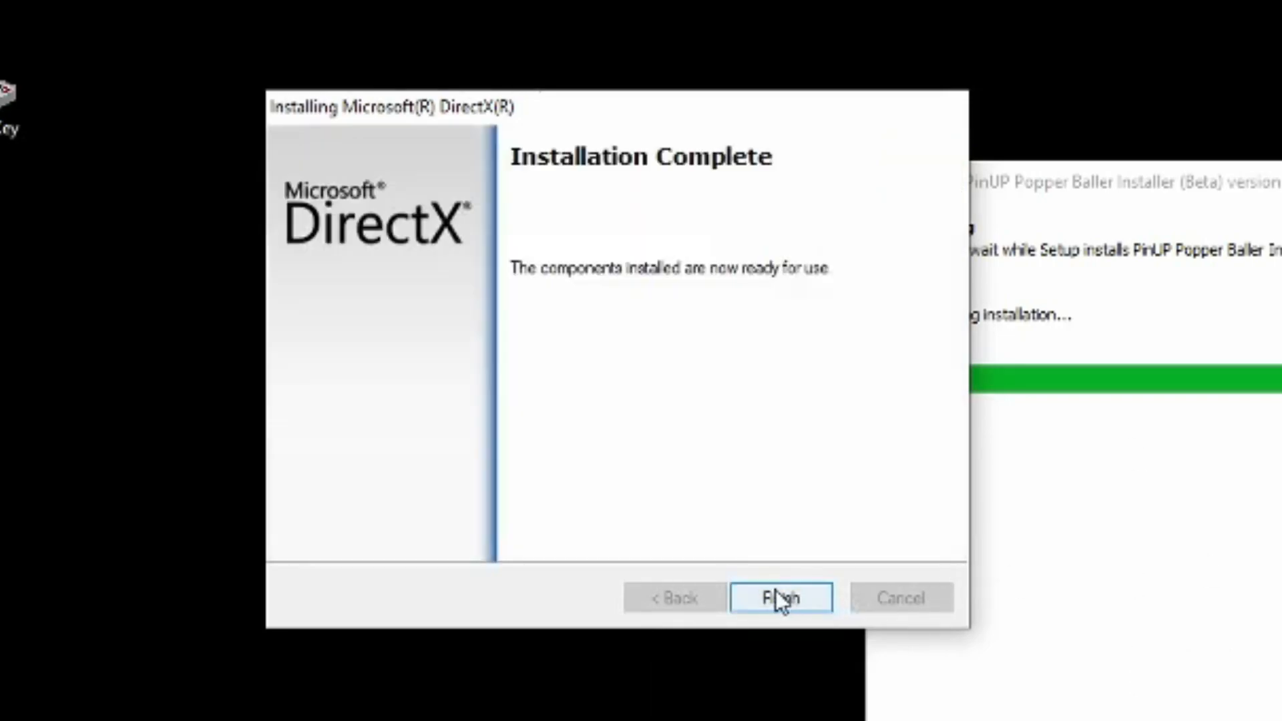
{"action": "left_click", "coordinate": [775, 598]}
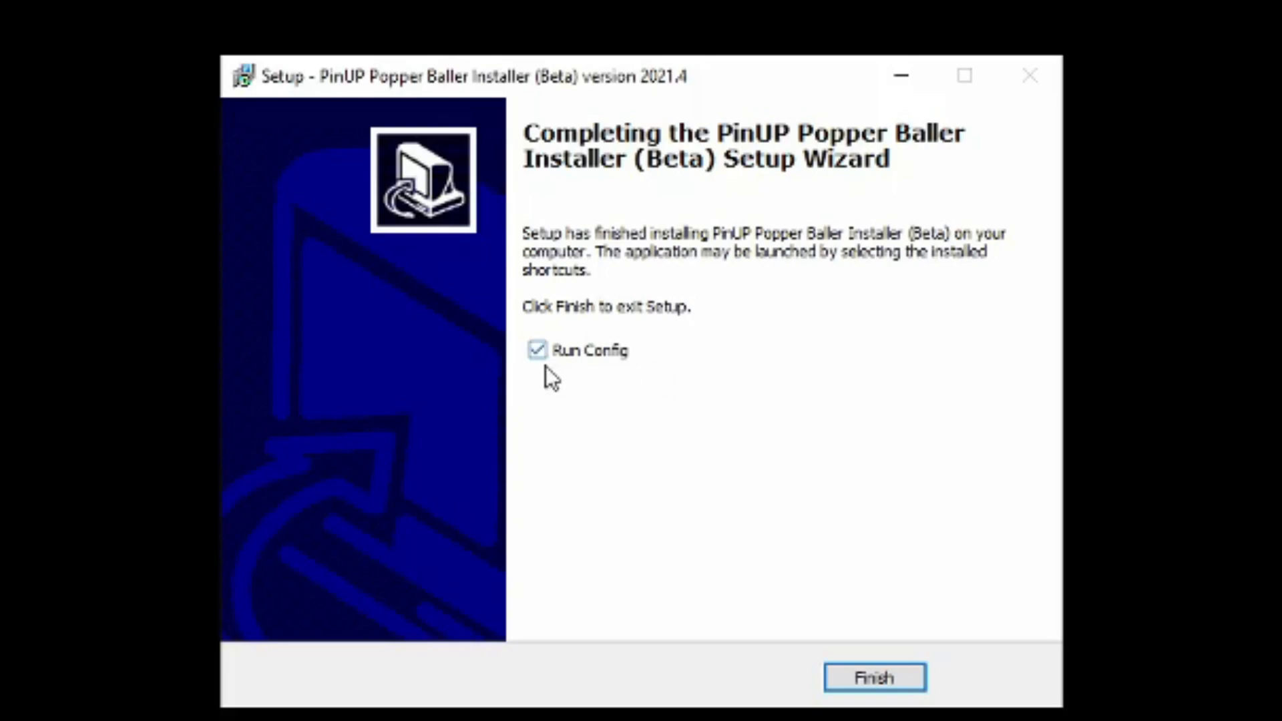
{"action": "left_click", "coordinate": [855, 676]}
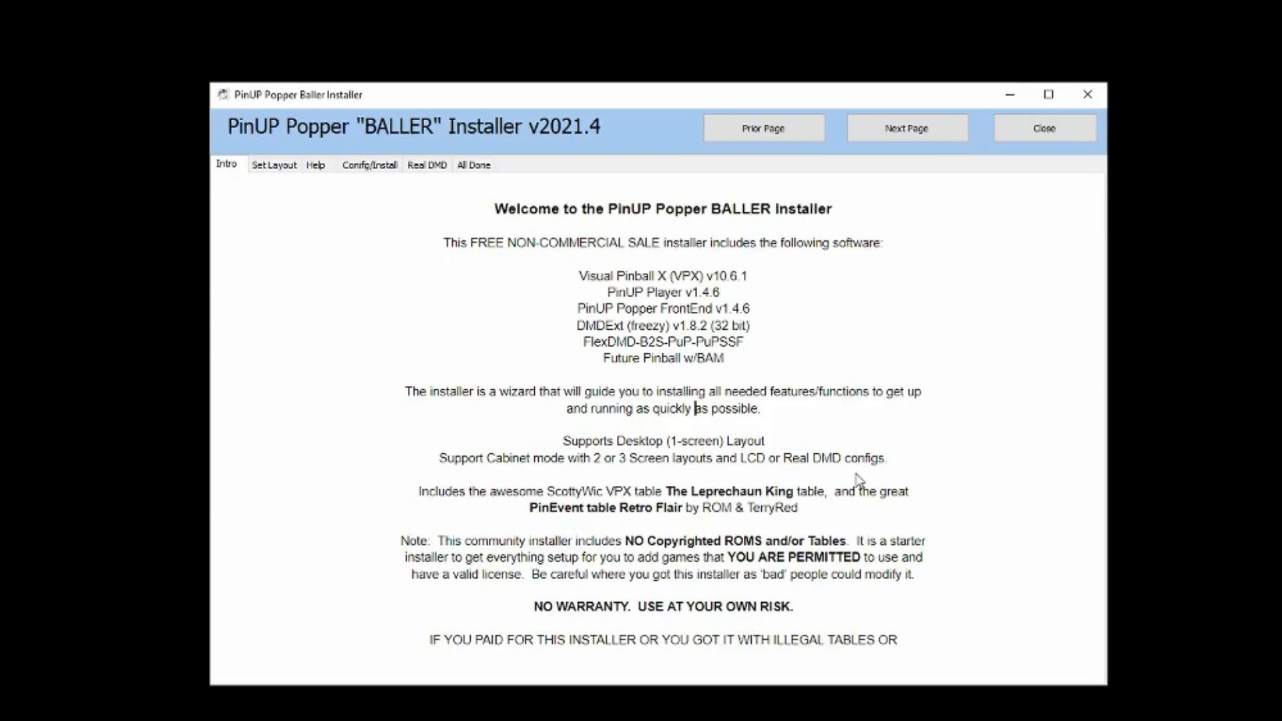
- Apply Layout A (2-screens) with the HD 1080p playfield resolution in the Baller Installer
{"action": "left_click", "coordinate": [905, 127]}
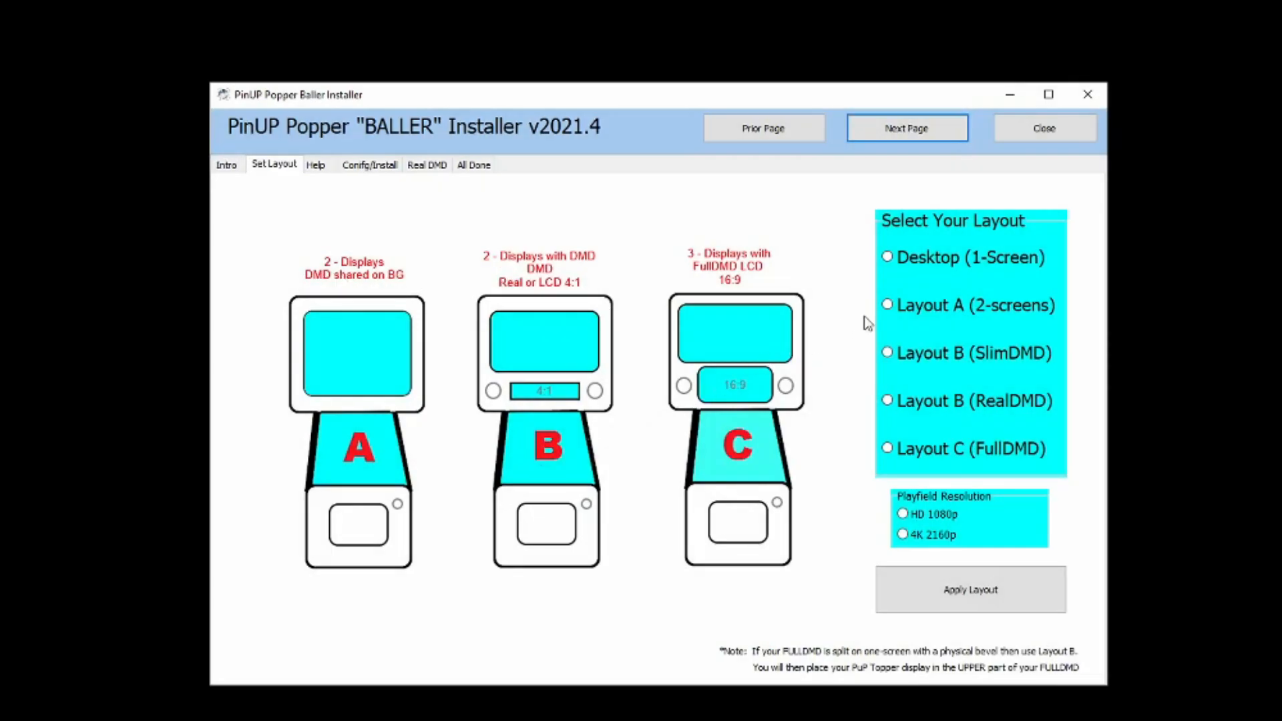
{"action": "left_click", "coordinate": [888, 305]}
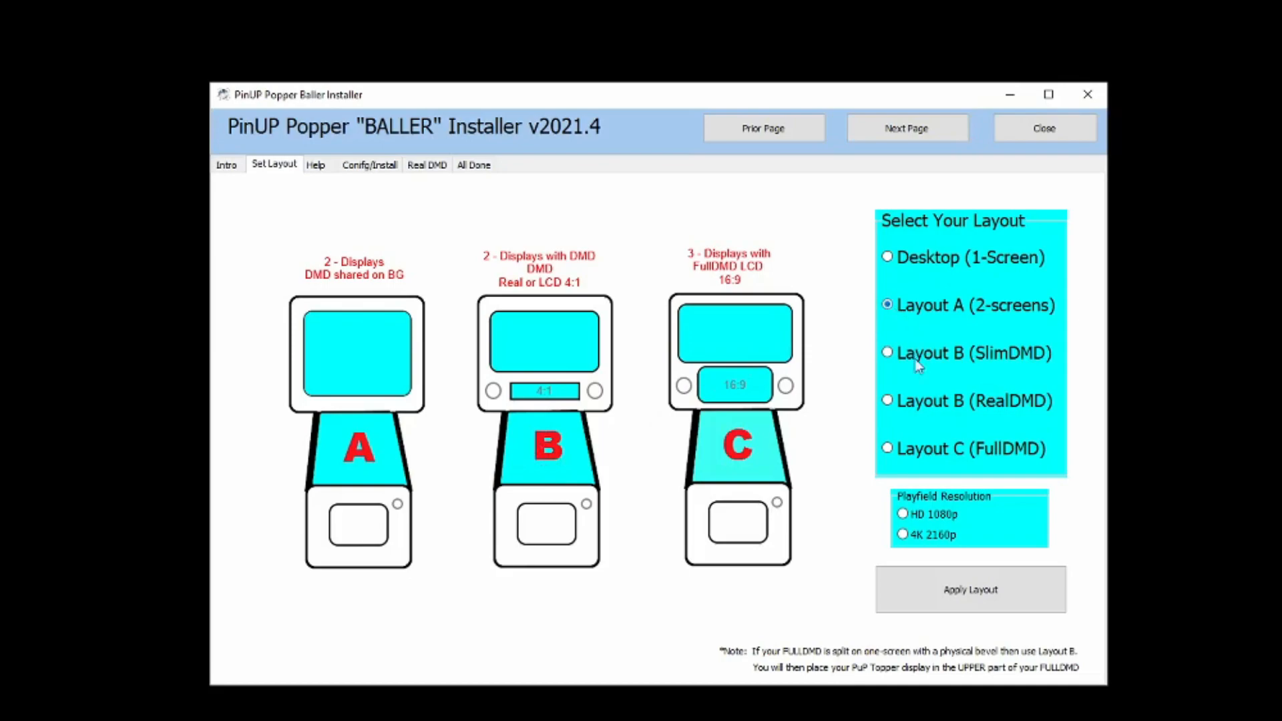
{"action": "left_click", "coordinate": [903, 516]}
{"action": "left_click", "coordinate": [985, 600]}
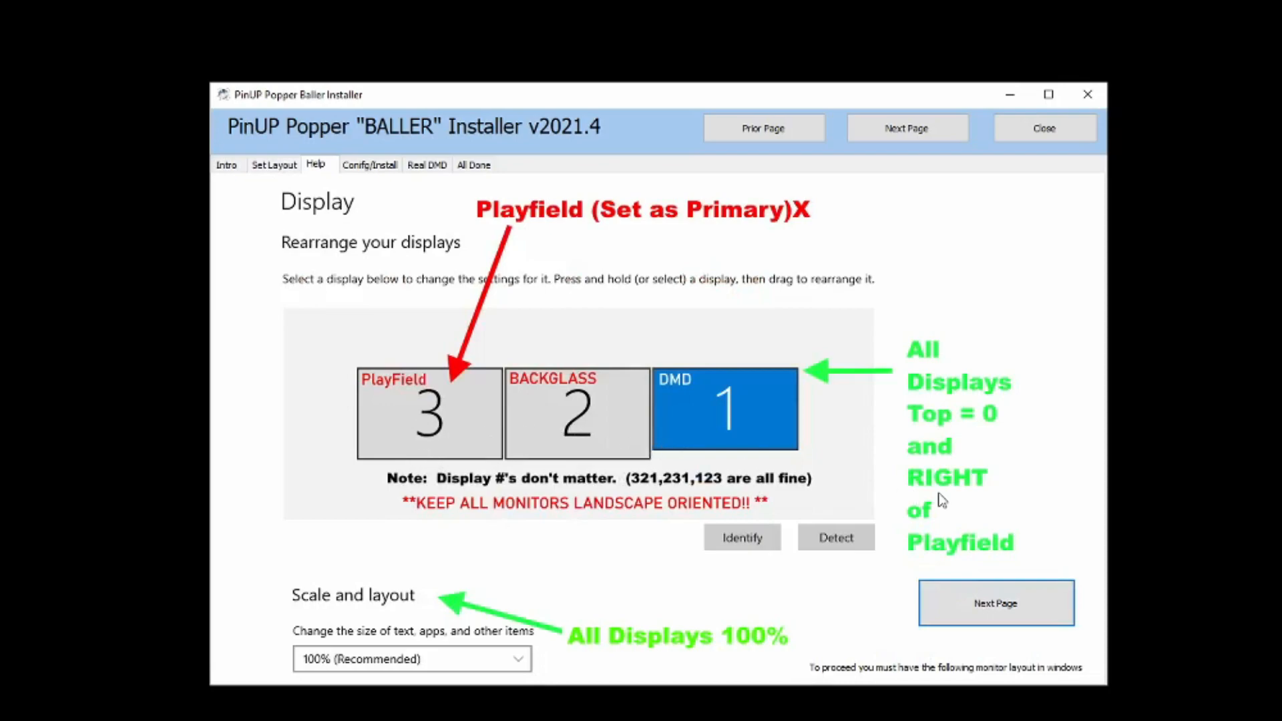
- Proceed past the display help page, test the display layout, and install the apps, acknowledging the B2S backglass server registration
{"action": "left_click", "coordinate": [958, 605]}
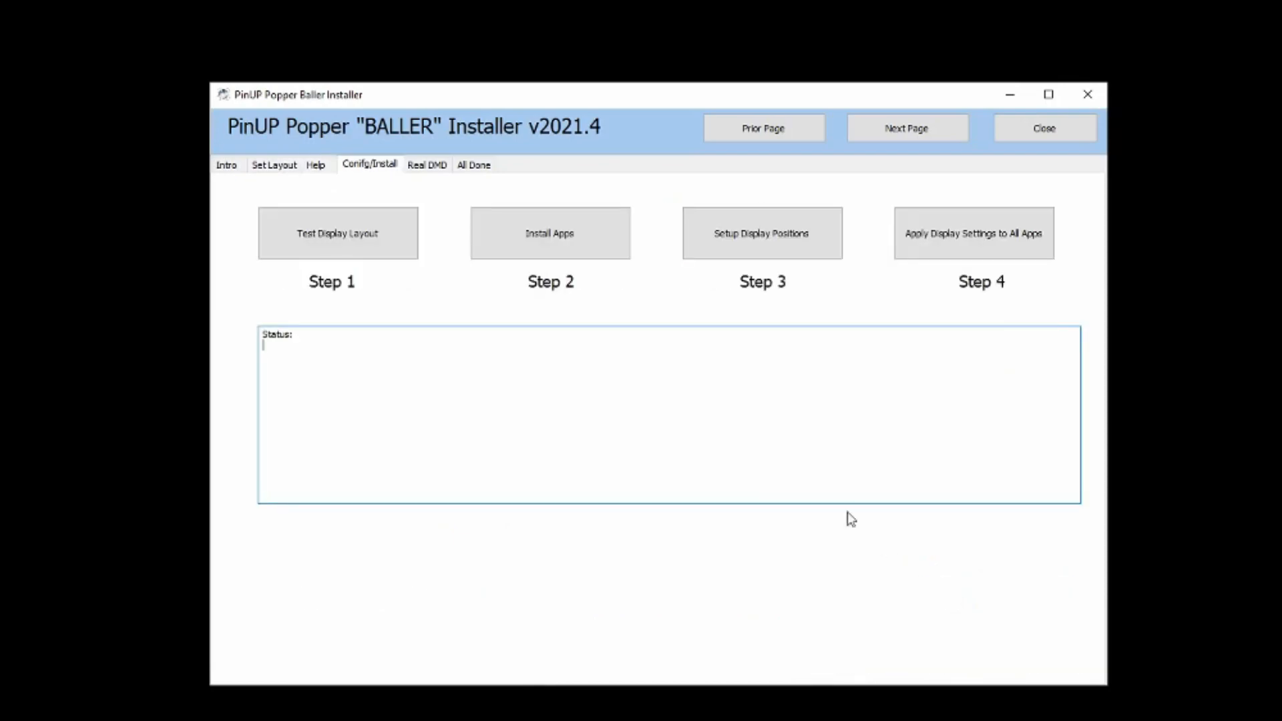
{"action": "left_click", "coordinate": [361, 247]}
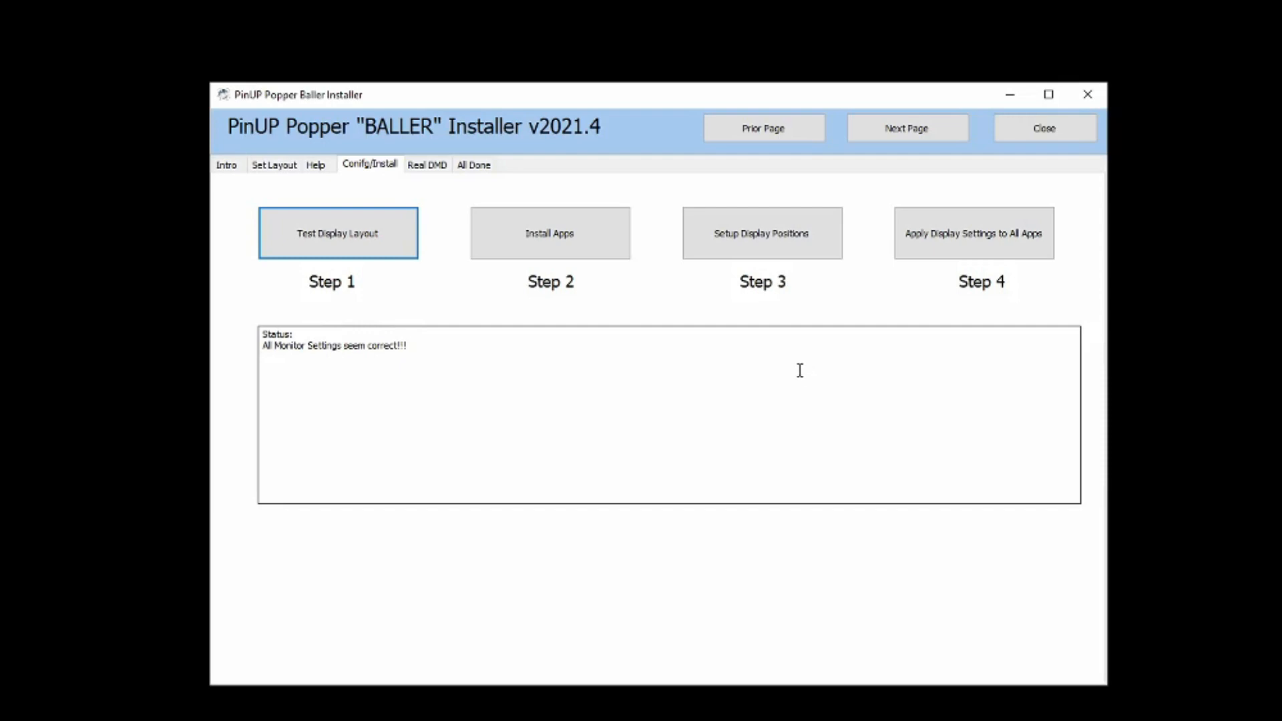
{"action": "left_click", "coordinate": [553, 244]}
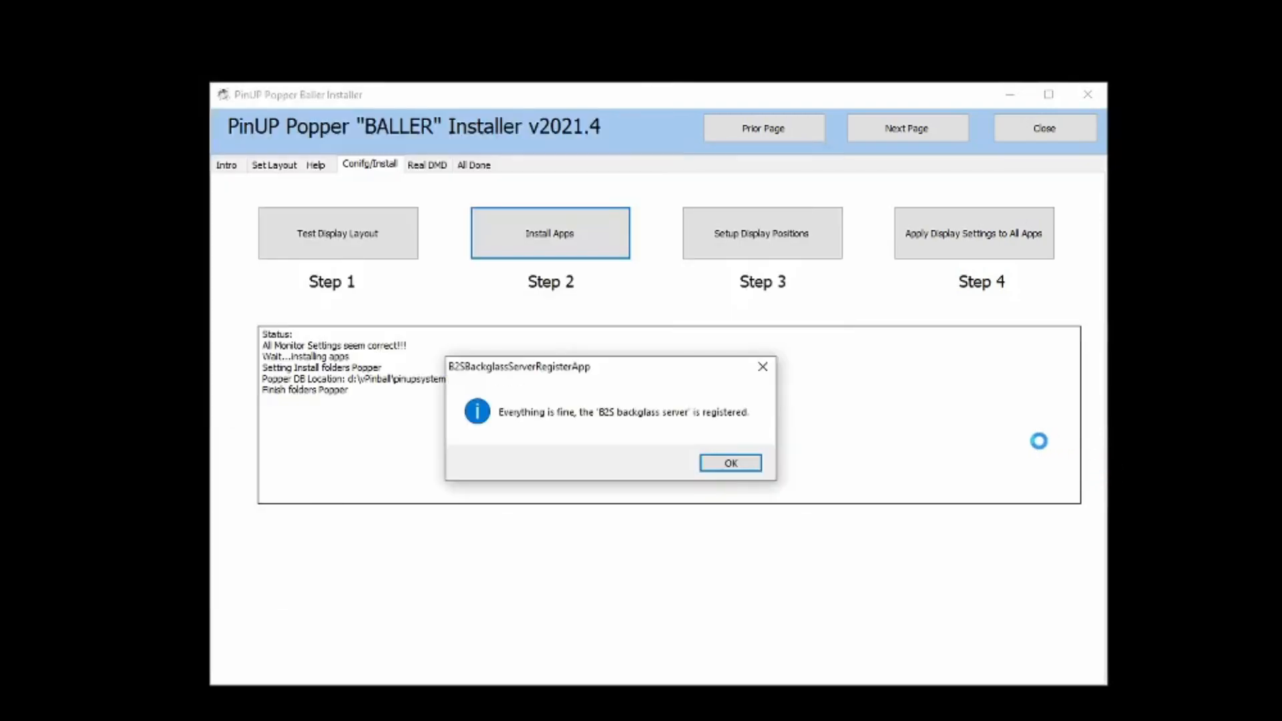
{"action": "left_click", "coordinate": [745, 466]}
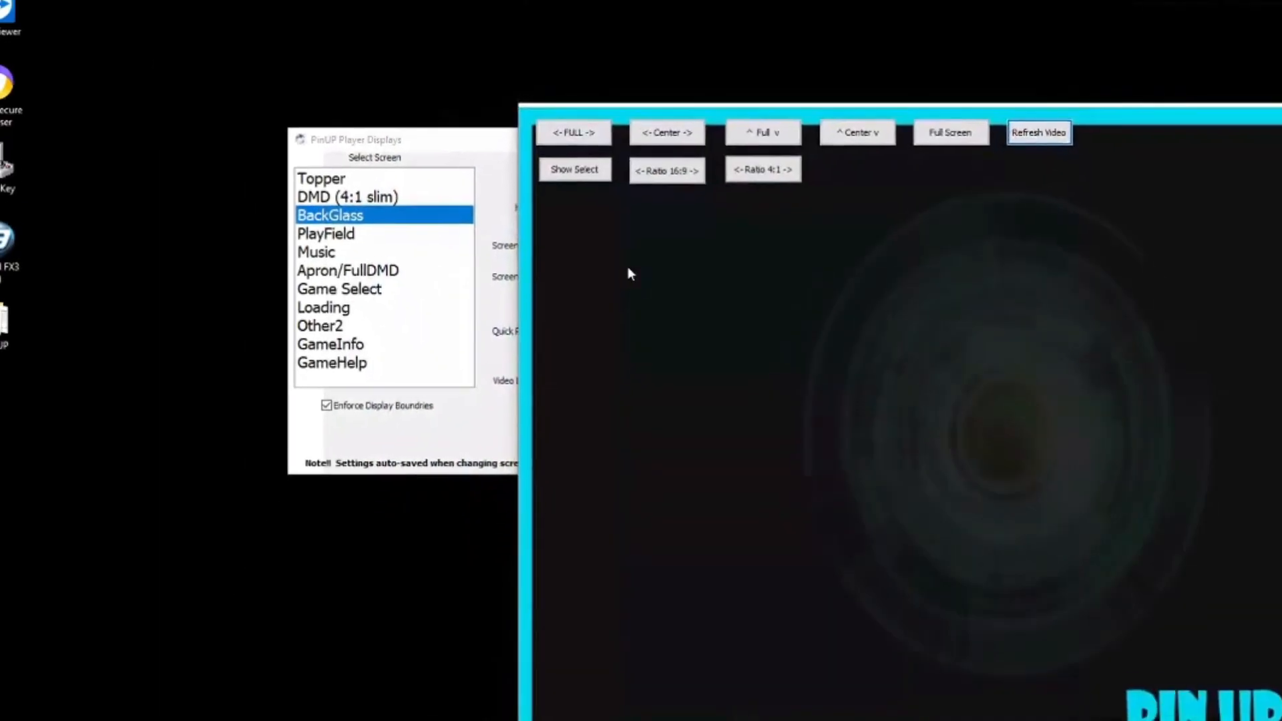
- Move the BackGlass screen window off the playfield display onto the second display
{"action": "left_click_drag", "start_coordinate": [617, 252], "coordinate": [1281, 194]}
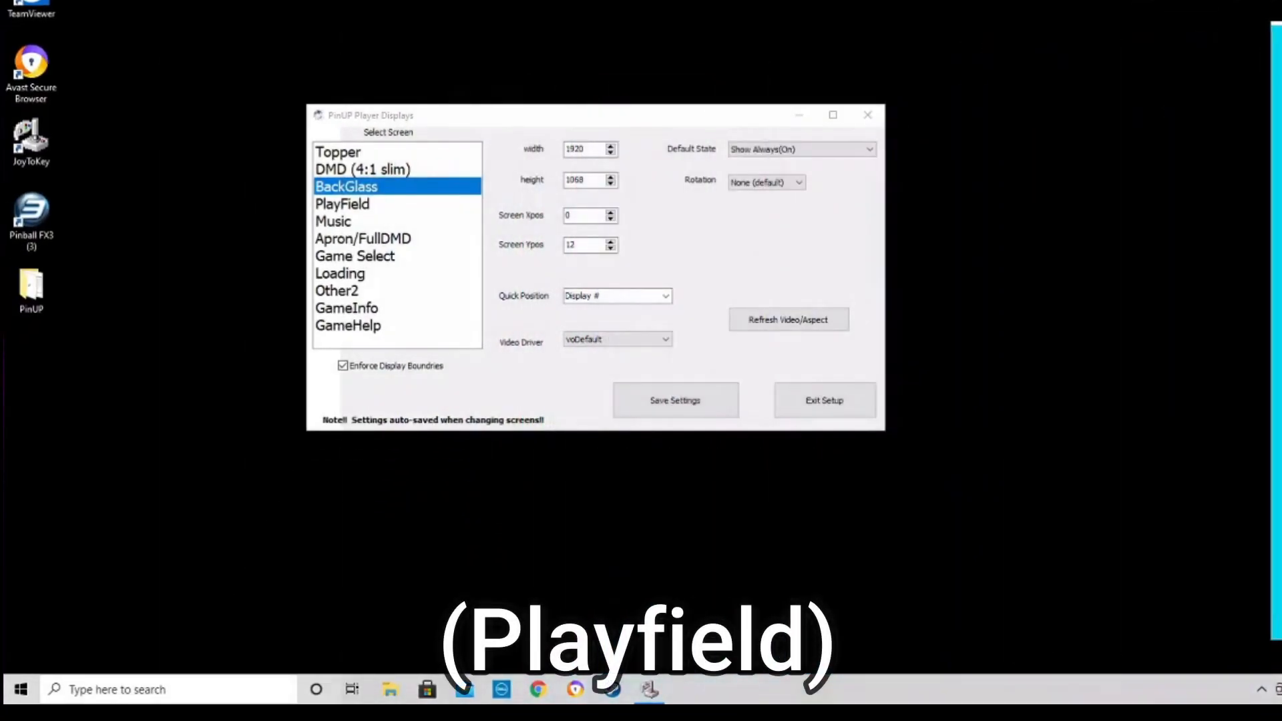
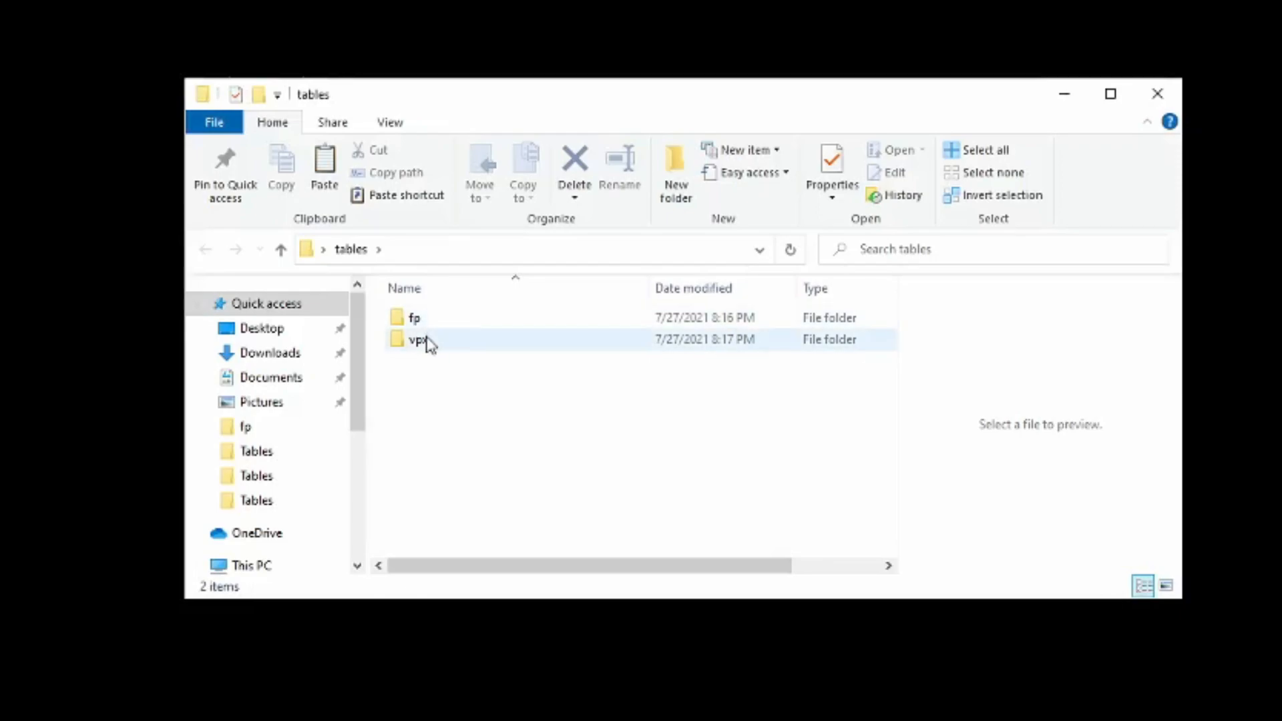
- Look through the fp and vpx subfolders of the tables folder for the table files
{"action": "double_click", "coordinate": [433, 321]}
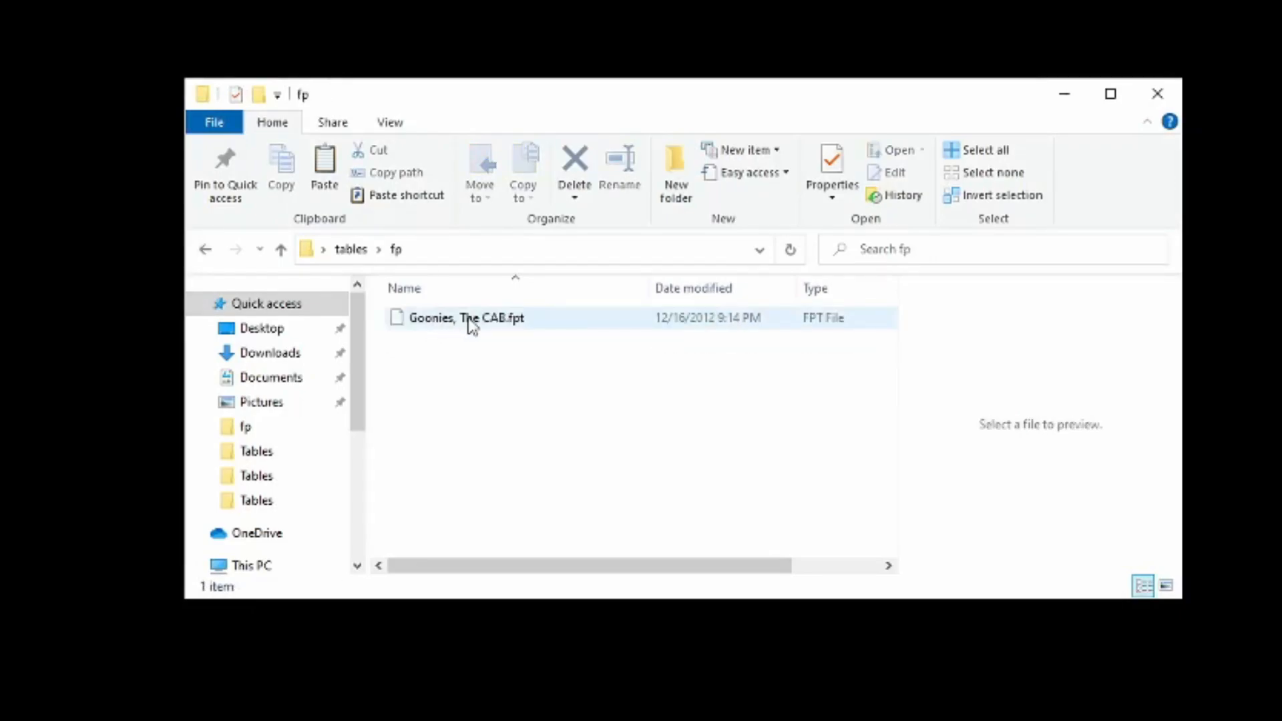
{"action": "left_click", "coordinate": [358, 251]}
{"action": "double_click", "coordinate": [418, 340]}
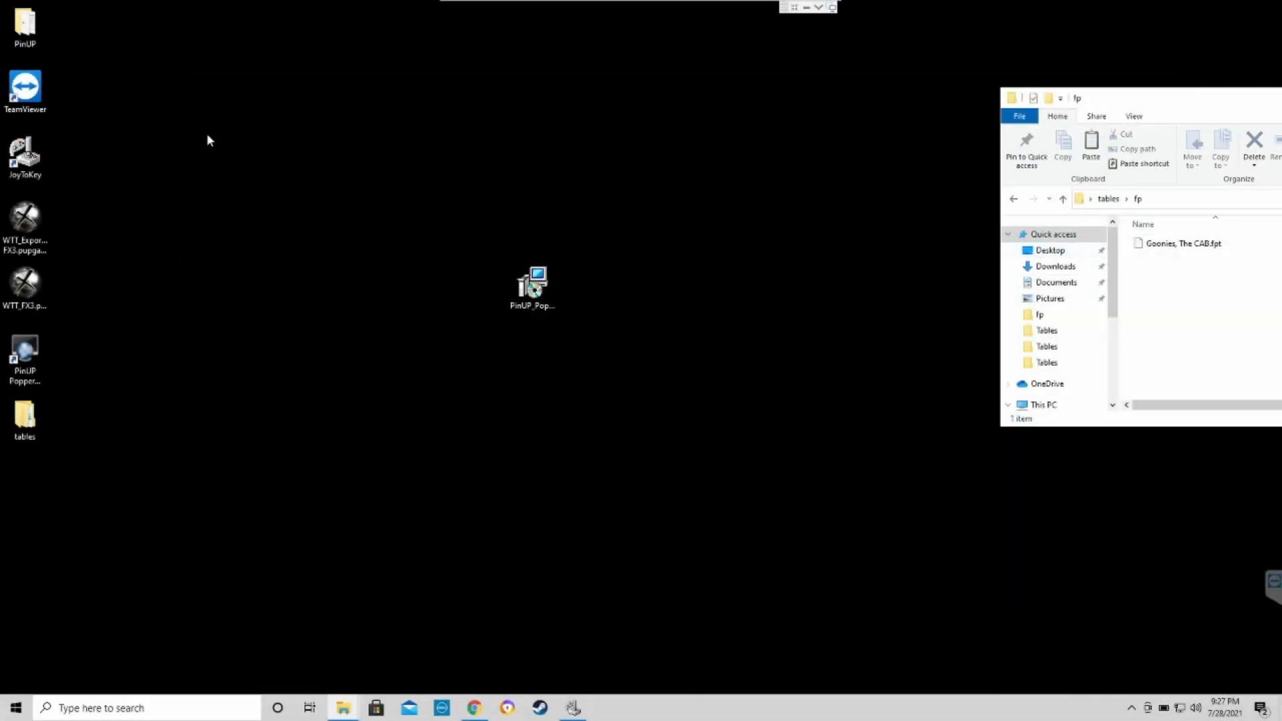
- Launch PinUP Popper FrontEnd from the desktop's PinUP folder and browse its game wheel to Future Pinball
{"action": "double_click", "coordinate": [26, 27]}
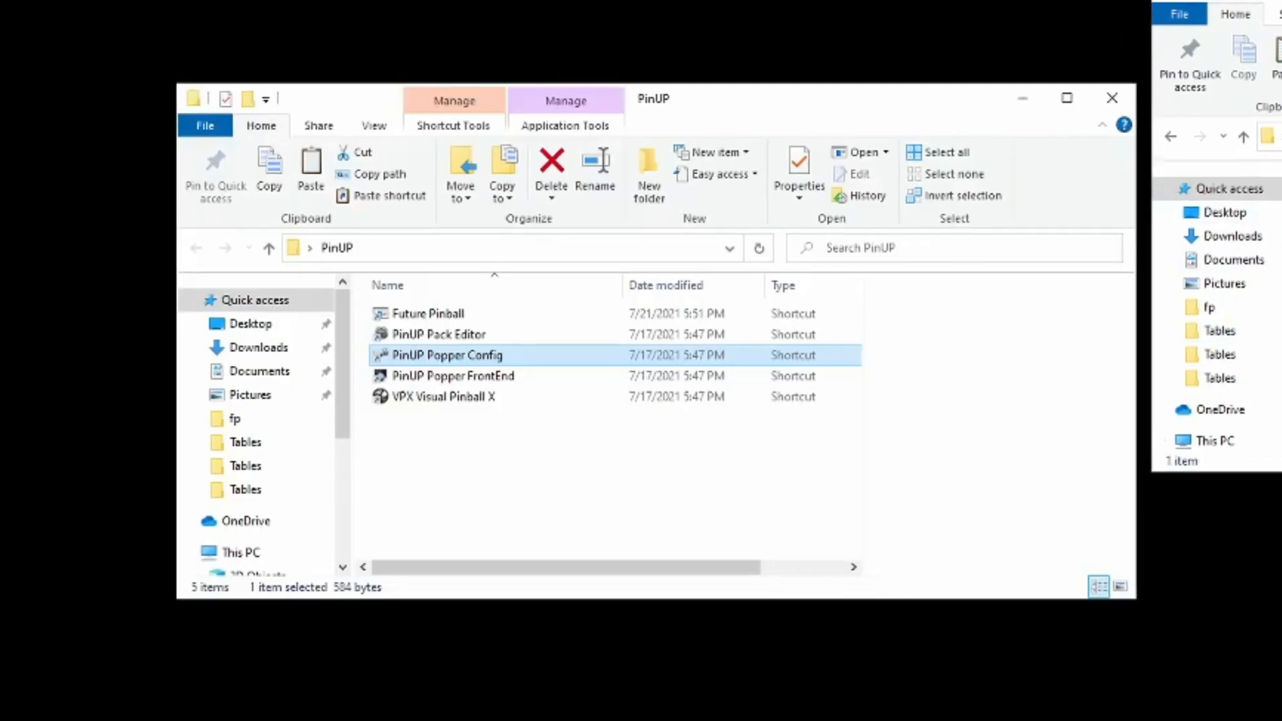
{"action": "left_click", "coordinate": [411, 314]}
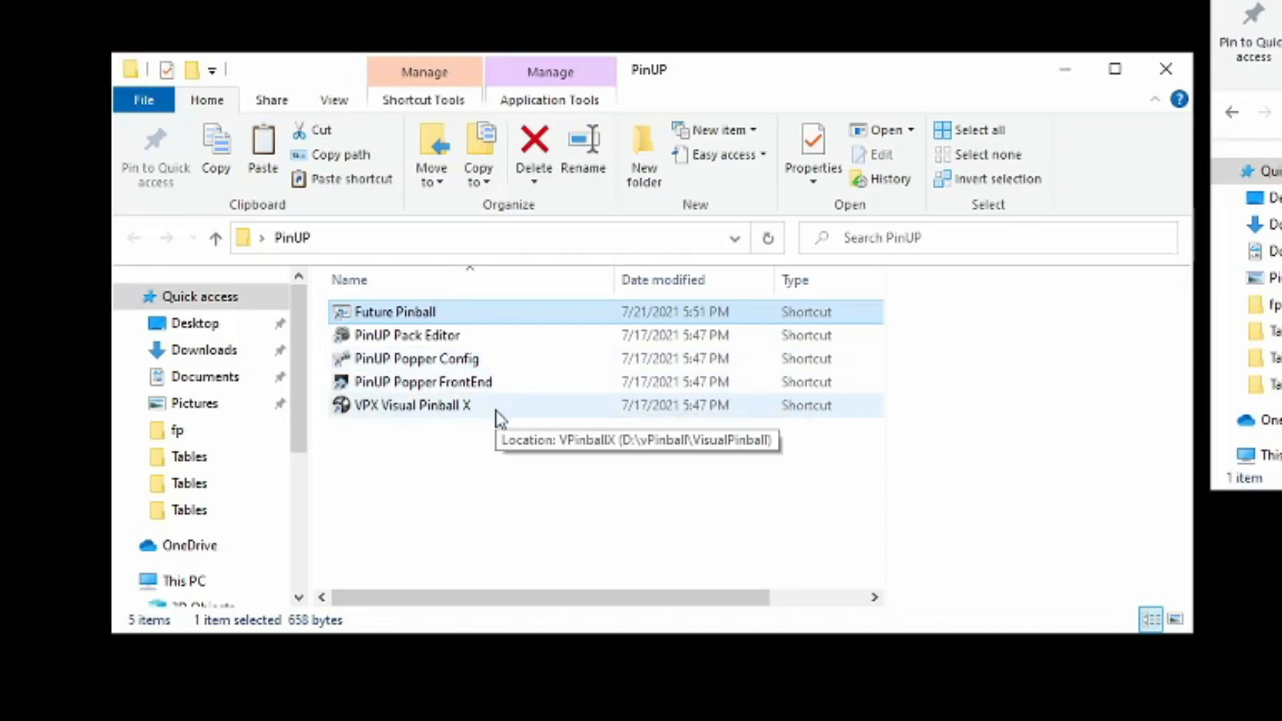
{"action": "double_click", "coordinate": [492, 383]}
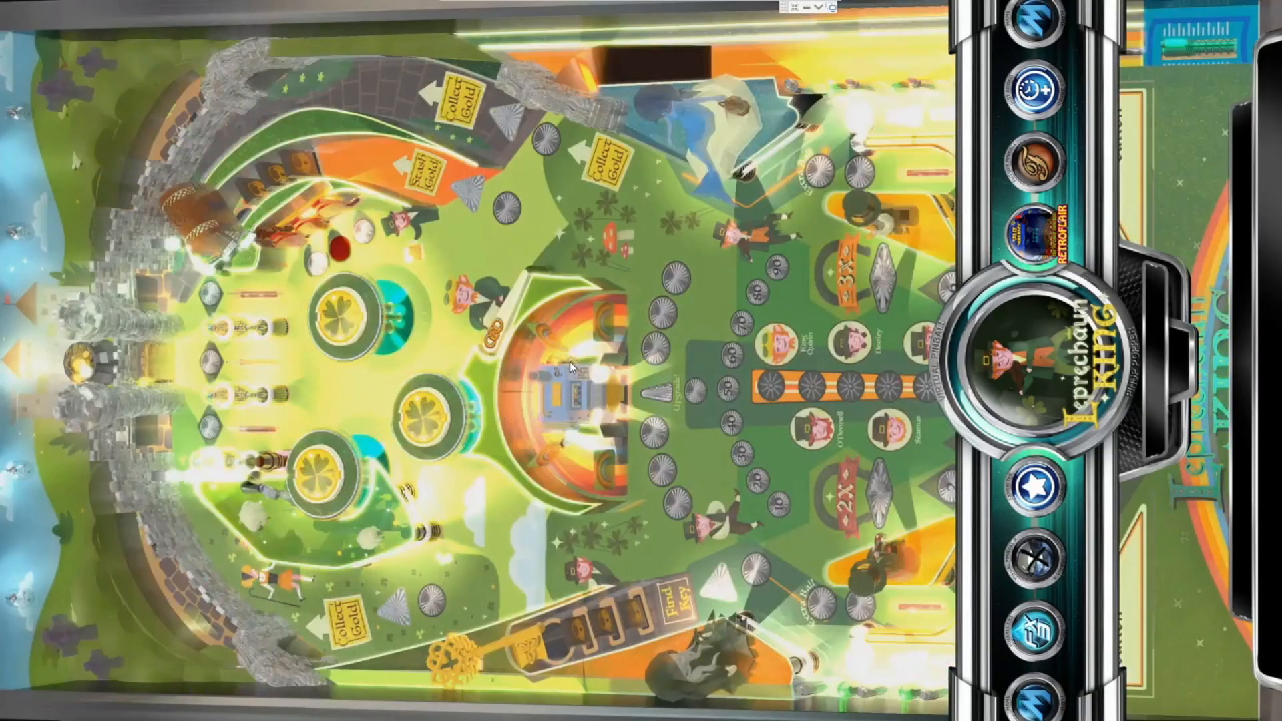
{"action": "key", "text": "Shift_R"}
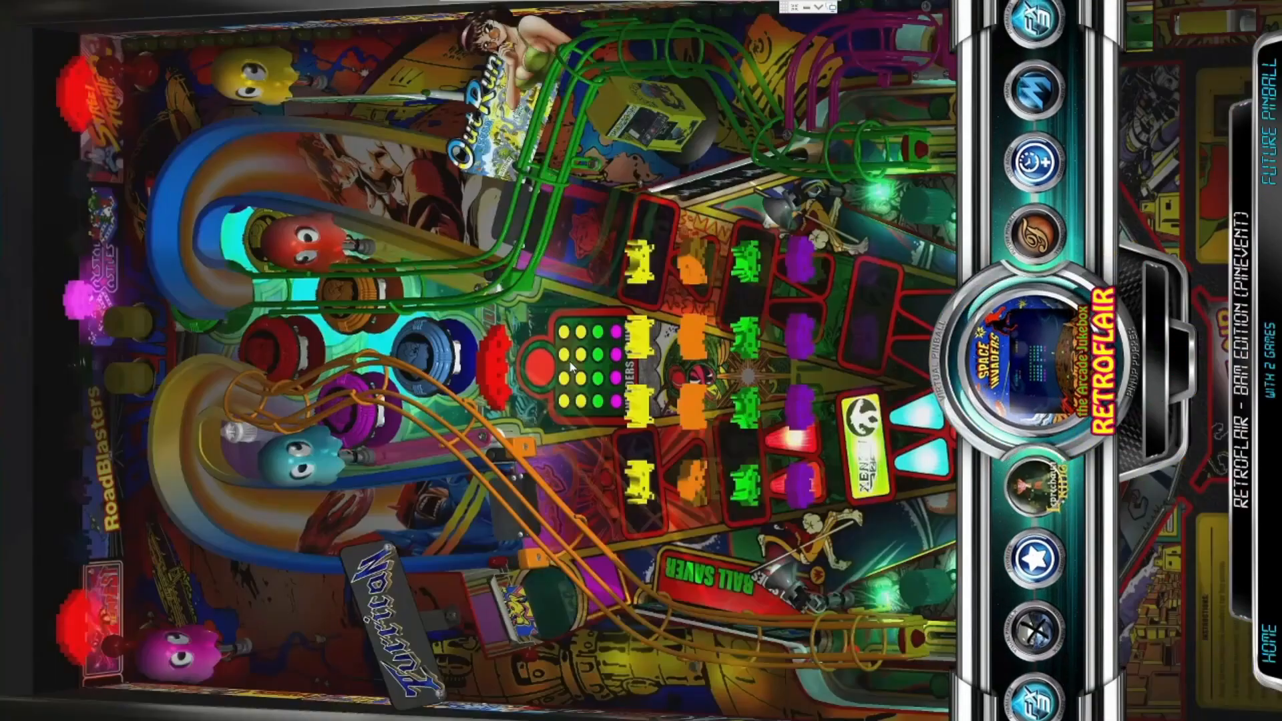
{"action": "key", "text": "Shift_L"}
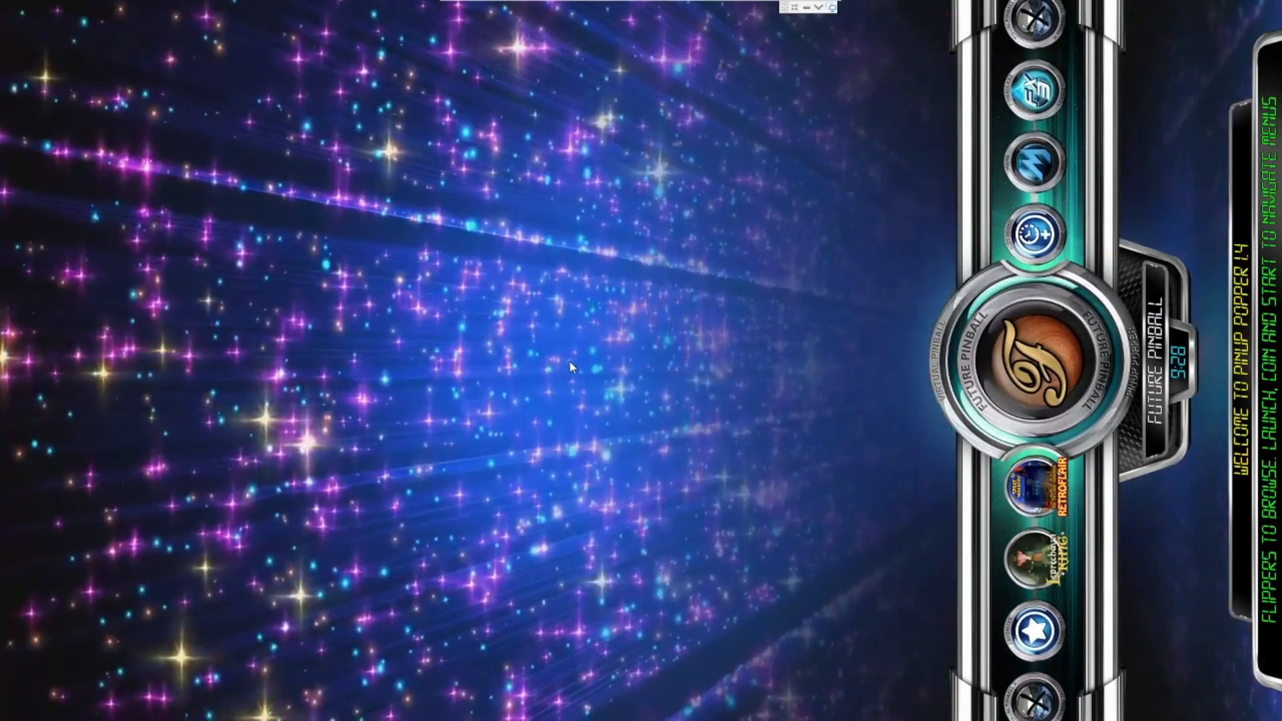
- Browse the Future Pinball playlist from 2001_V200 through Family Guy, Jaws and Tales from the Crypt, ending with Go Back
{"action": "key", "text": "Return"}
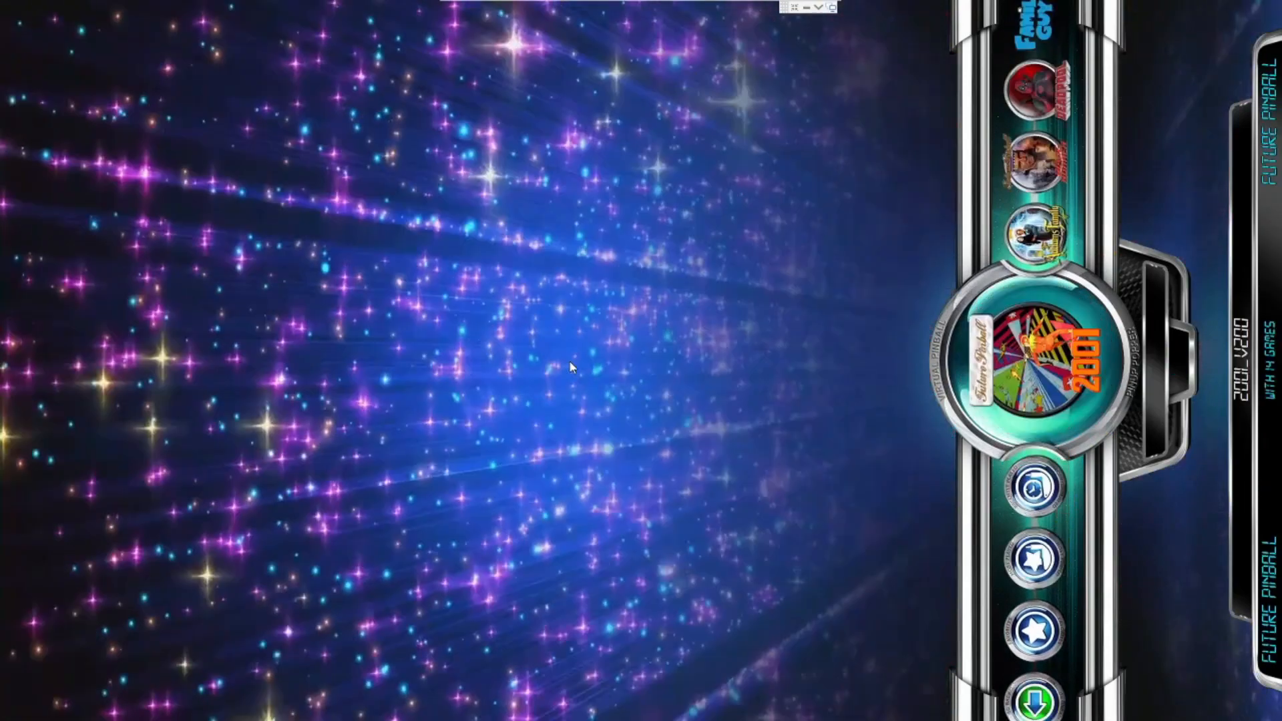
{"action": "key", "text": "Shift_R"}
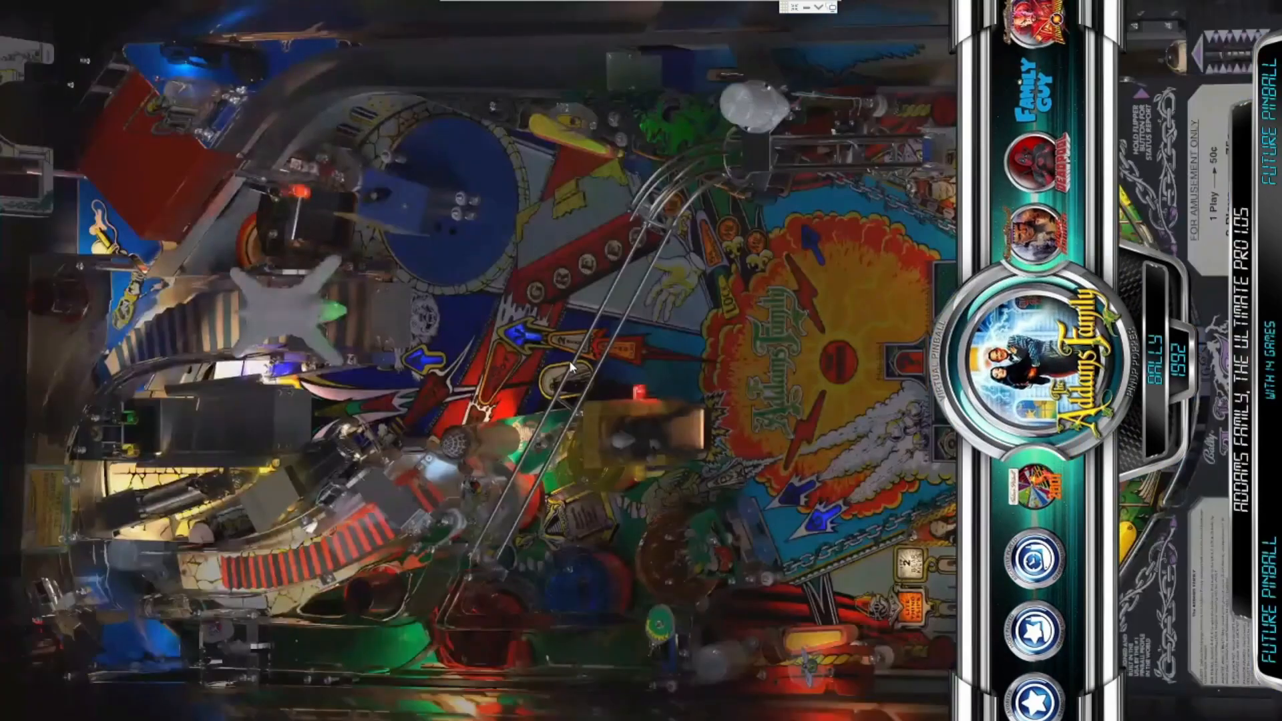
{"action": "key", "text": "Shift_R"}
{"action": "key", "text": "Shift_R"}
{"action": "key", "text": "Shift_R"}
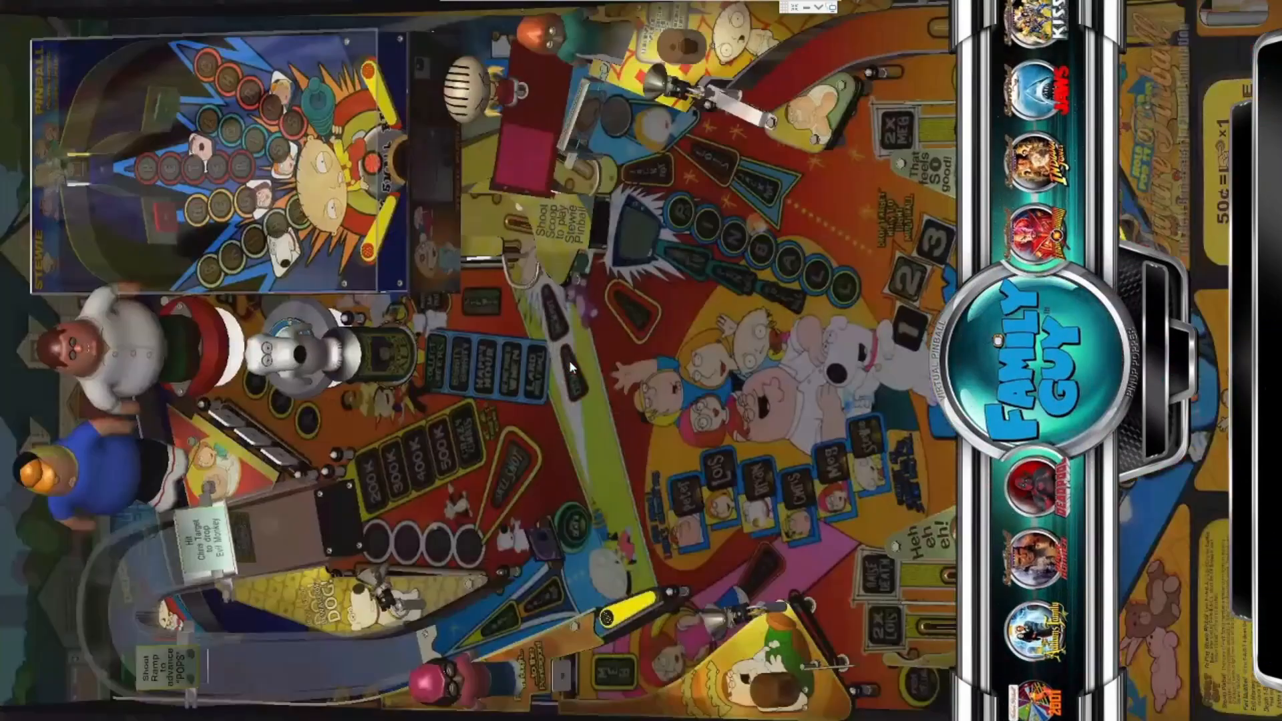
{"action": "key", "text": "Shift_R"}
{"action": "key", "text": "Shift_R"}
{"action": "key", "text": "Shift_R"}
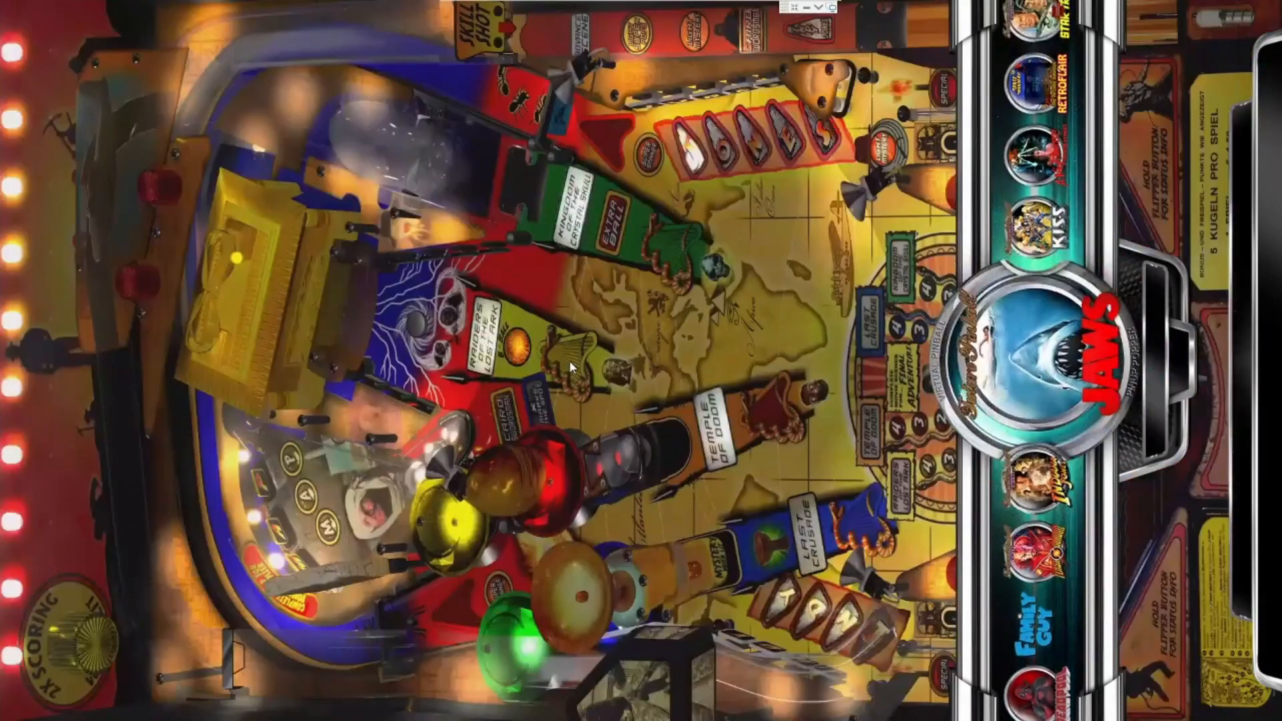
{"action": "key", "text": "Shift_R"}
{"action": "key", "text": "Shift_R"}
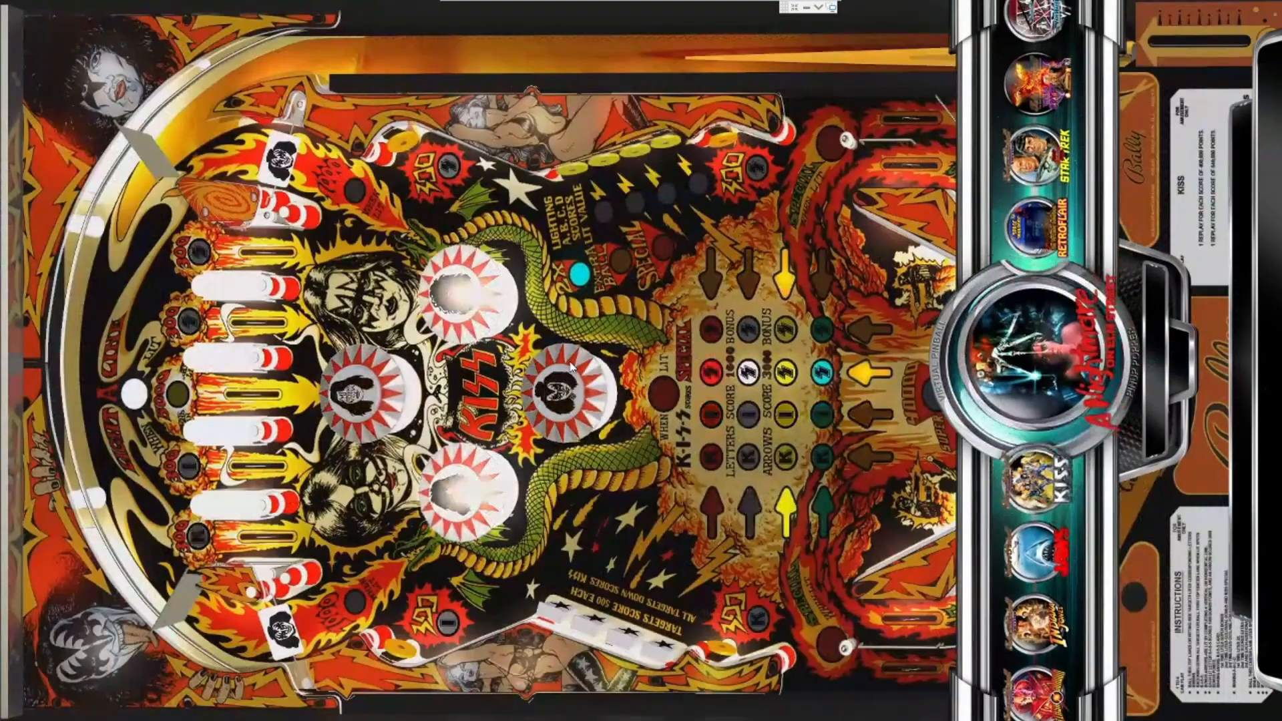
{"action": "key", "text": "Shift_R"}
{"action": "key", "text": "Shift_R"}
{"action": "key", "text": "Shift_R"}
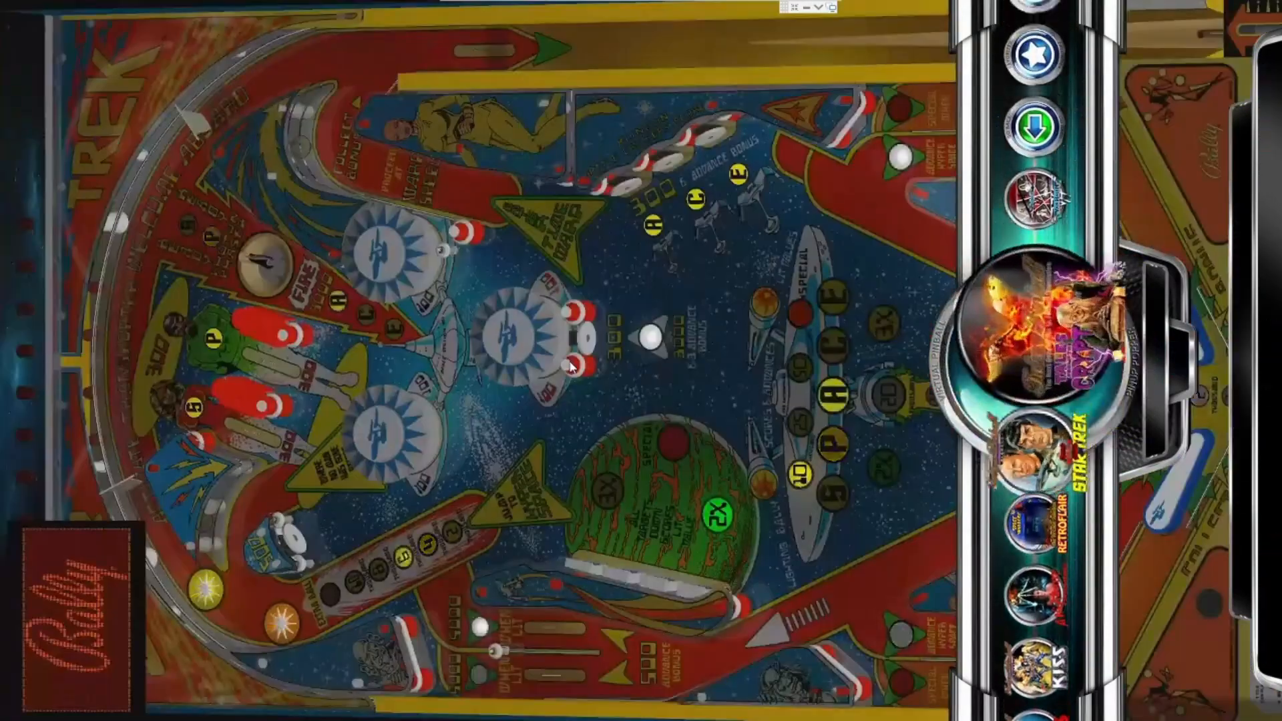
{"action": "key", "text": "Shift_R"}
{"action": "key", "text": "Shift_R"}
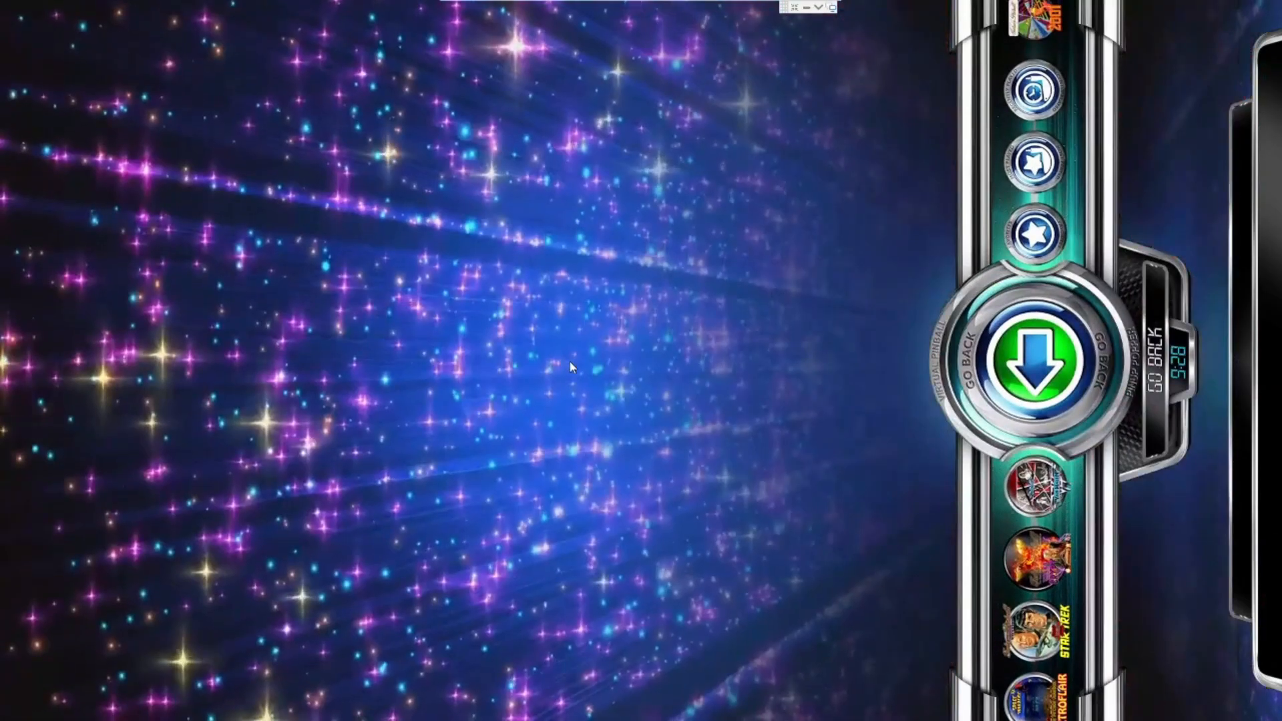
{"action": "key", "text": "Return"}
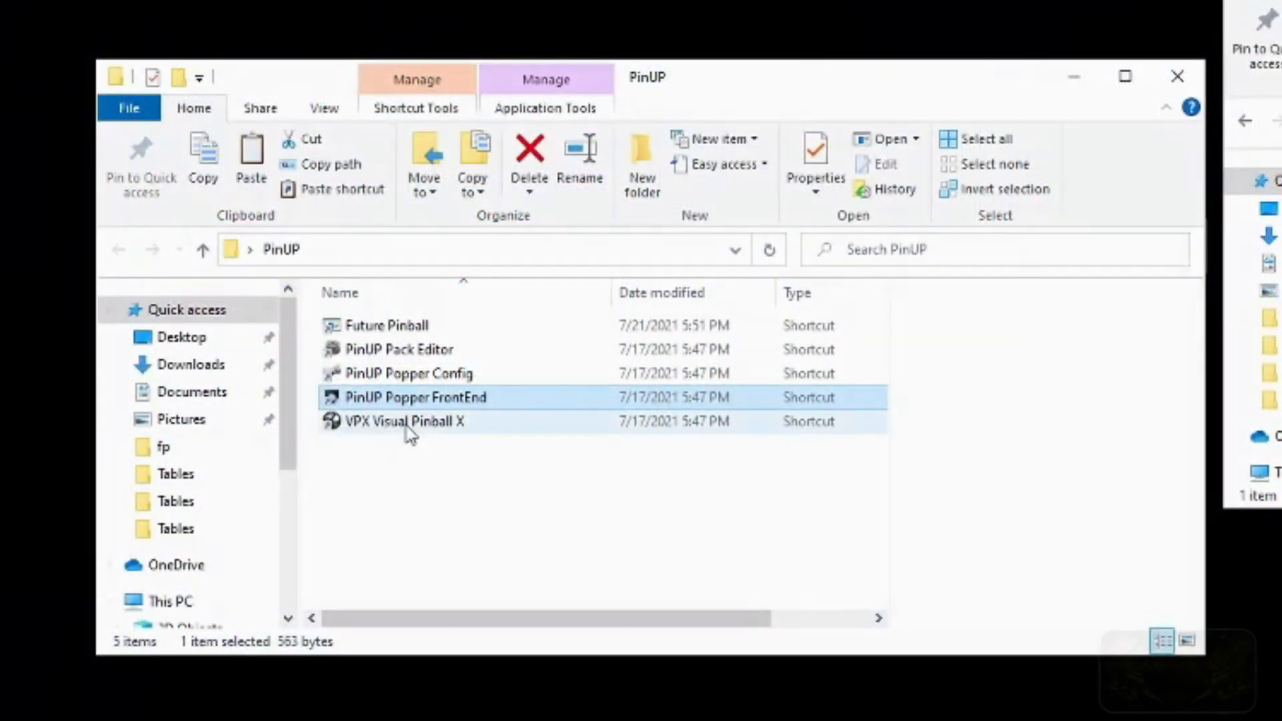
- Open the Games Manager in PinUP Popper Config and scan for new games using the Future Pinball emulator filter
{"action": "double_click", "coordinate": [458, 373]}
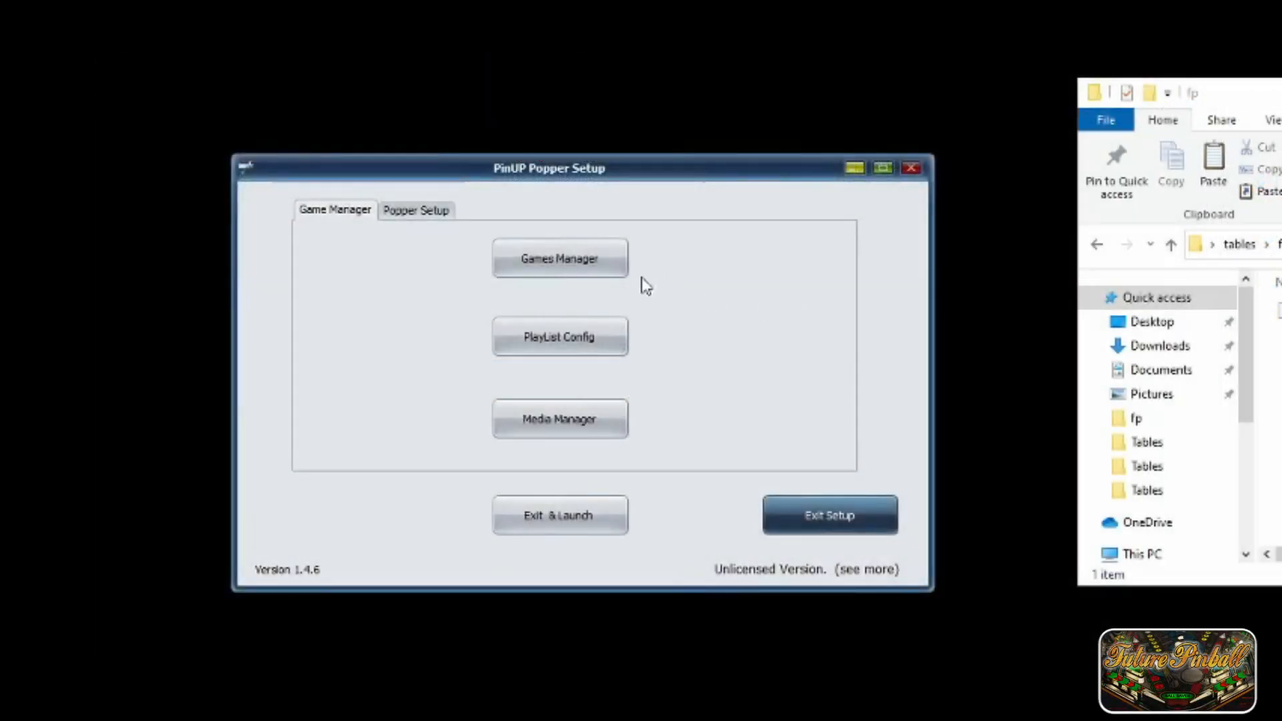
{"action": "left_click", "coordinate": [558, 268]}
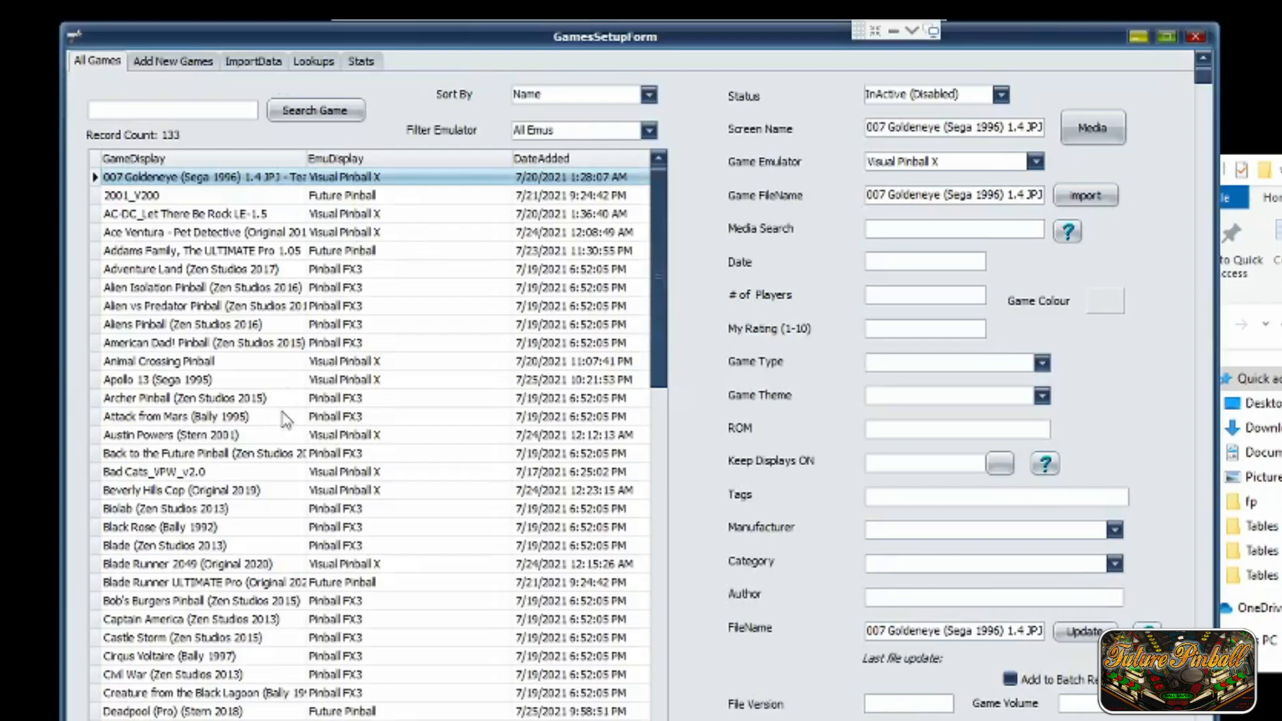
{"action": "left_click", "coordinate": [162, 66]}
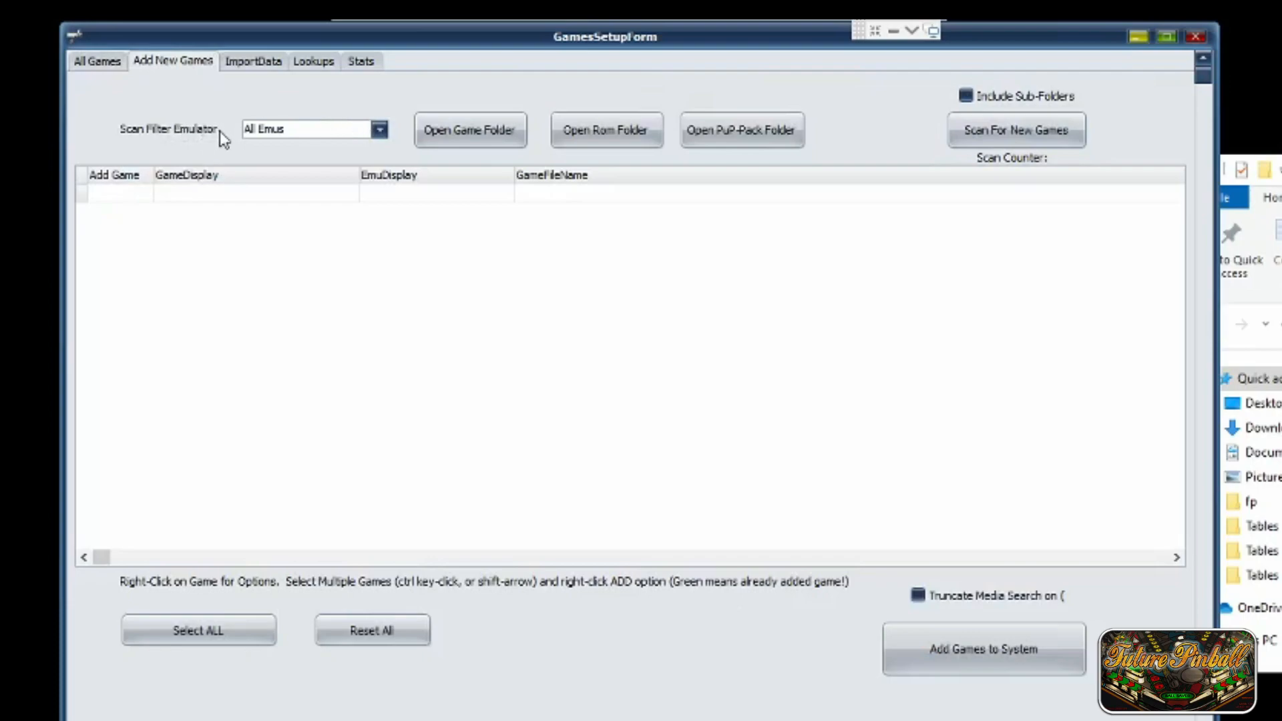
{"action": "left_click", "coordinate": [379, 131]}
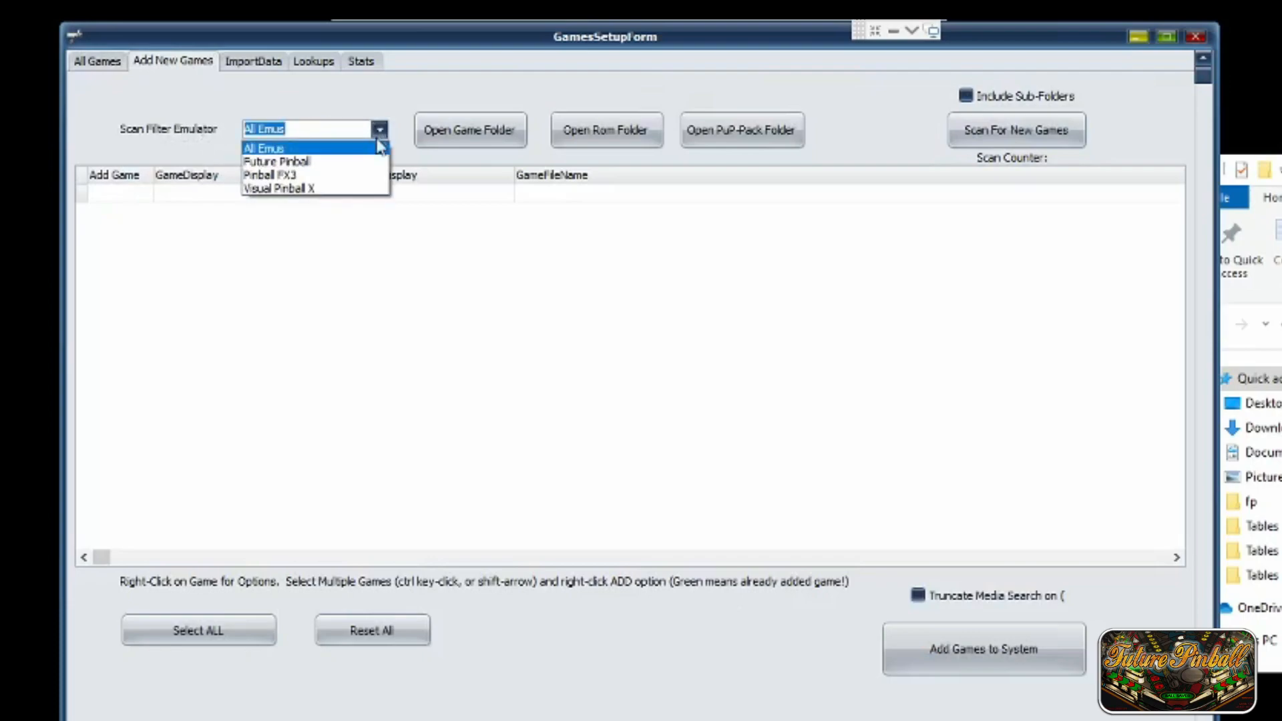
{"action": "left_click", "coordinate": [363, 163]}
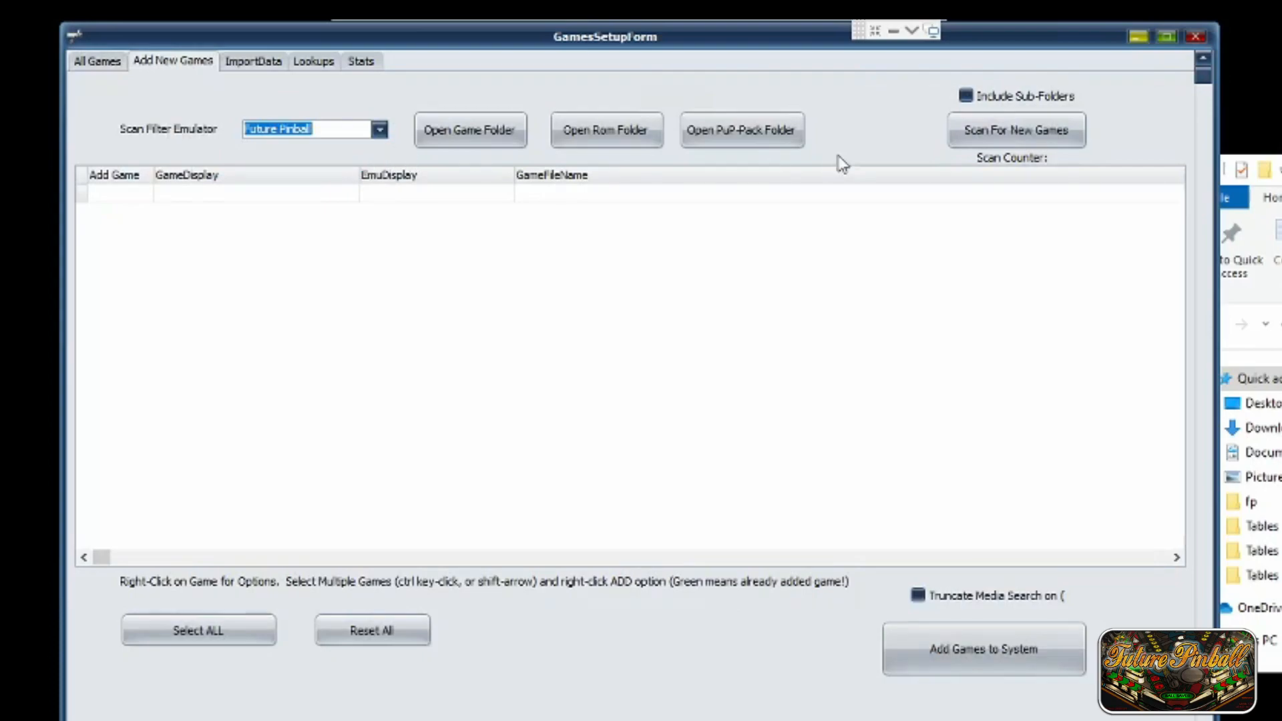
{"action": "left_click", "coordinate": [1006, 139]}
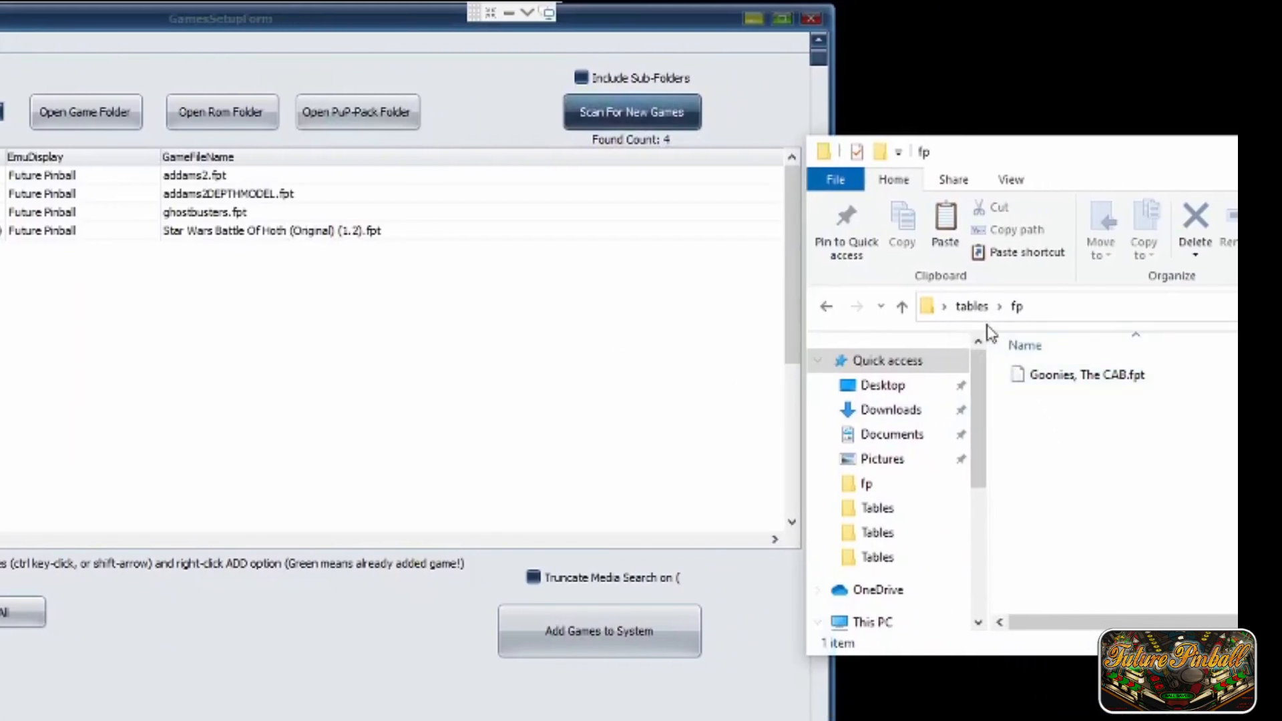
- Copy Goonies, The CAB.fpt from the fp folder into Future Pinball's Tables folder, check the parent folder, and close it
{"action": "right_click", "coordinate": [1050, 377]}
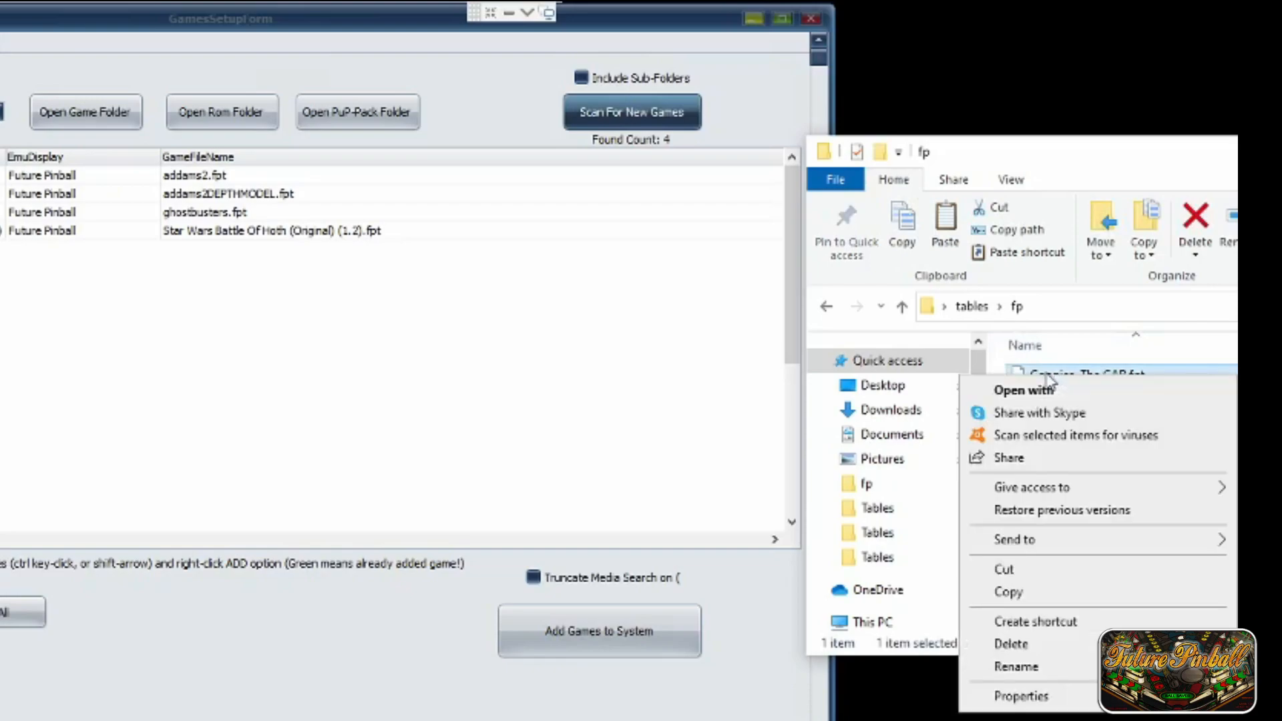
{"action": "left_click", "coordinate": [1035, 593]}
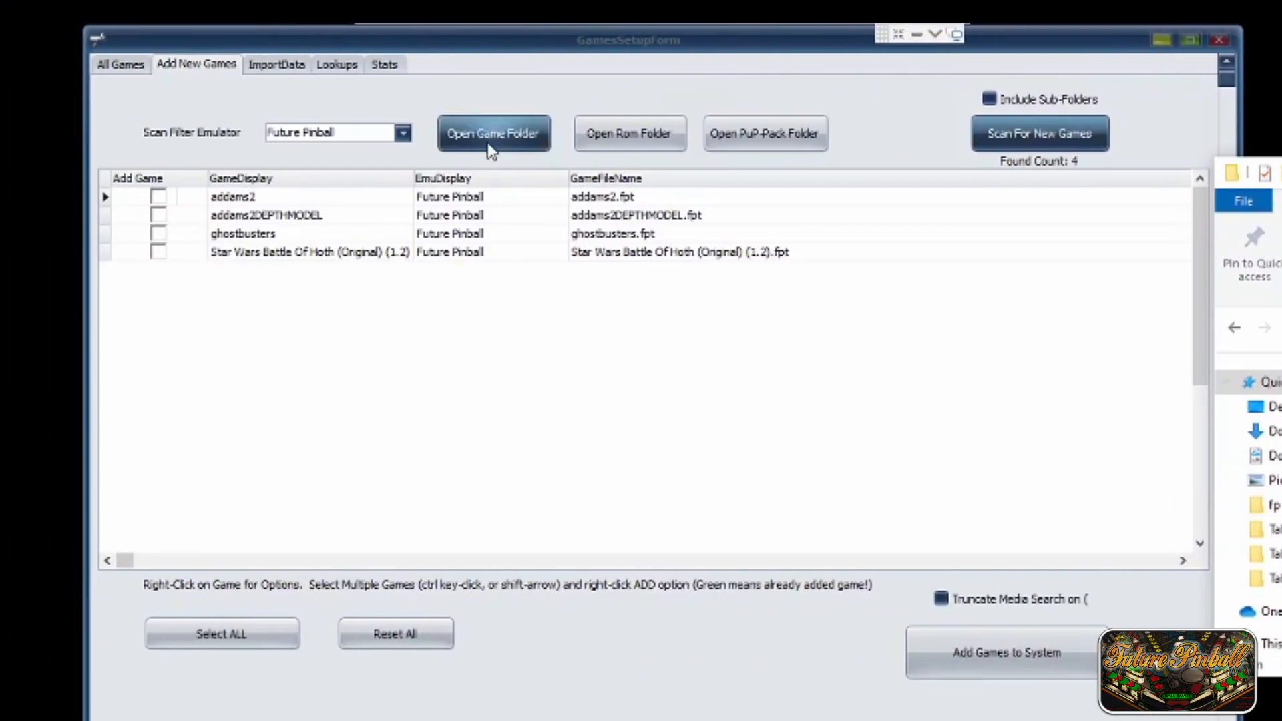
{"action": "left_click", "coordinate": [486, 142]}
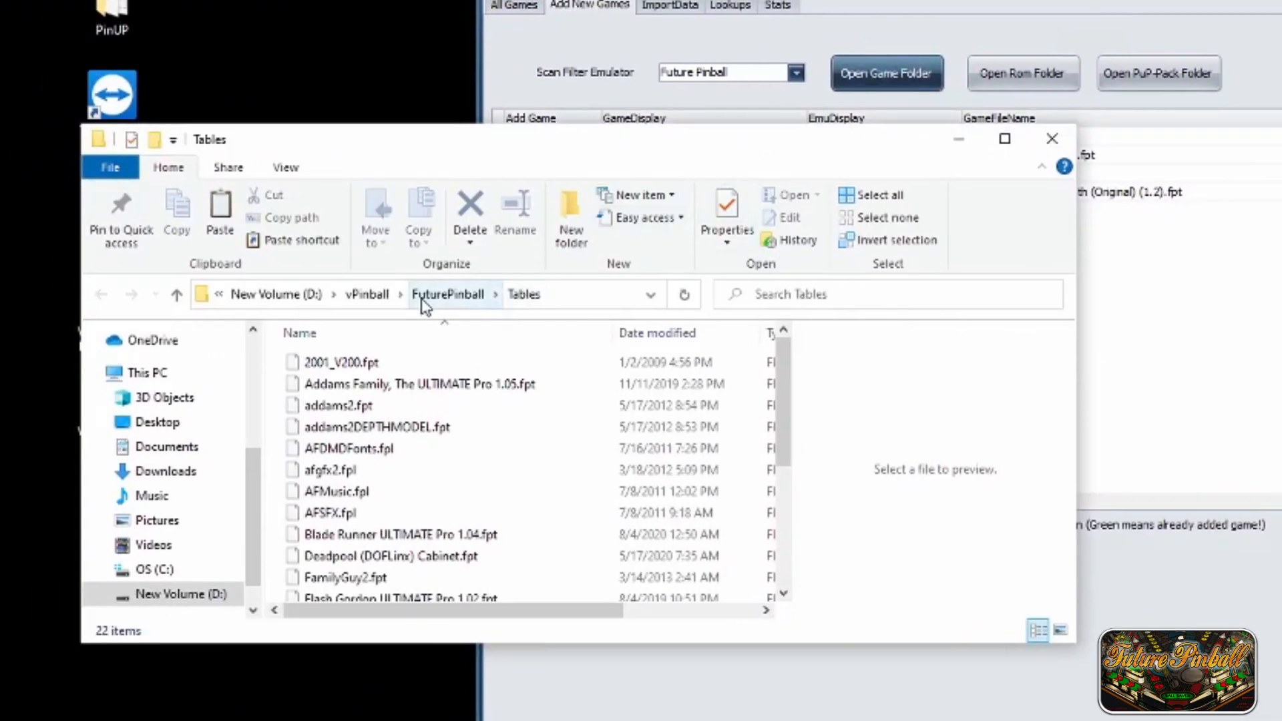
{"action": "right_click", "coordinate": [855, 414]}
{"action": "left_click", "coordinate": [898, 545]}
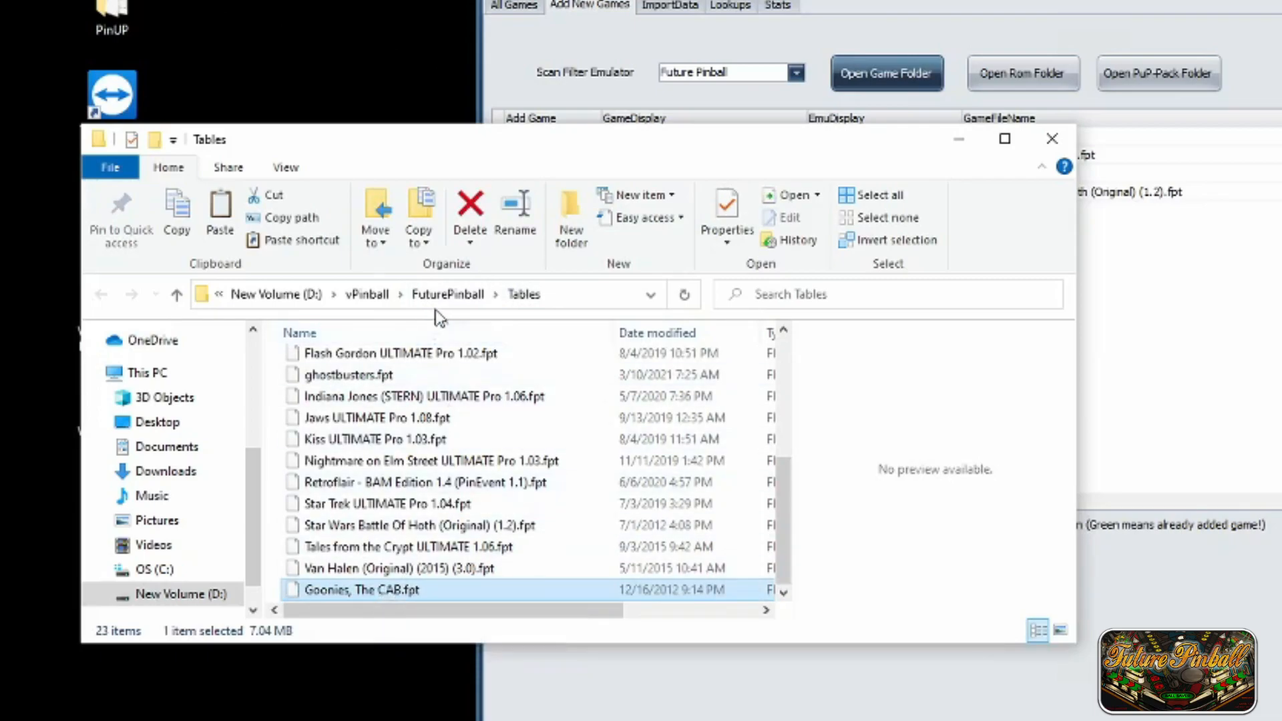
{"action": "left_click", "coordinate": [448, 295]}
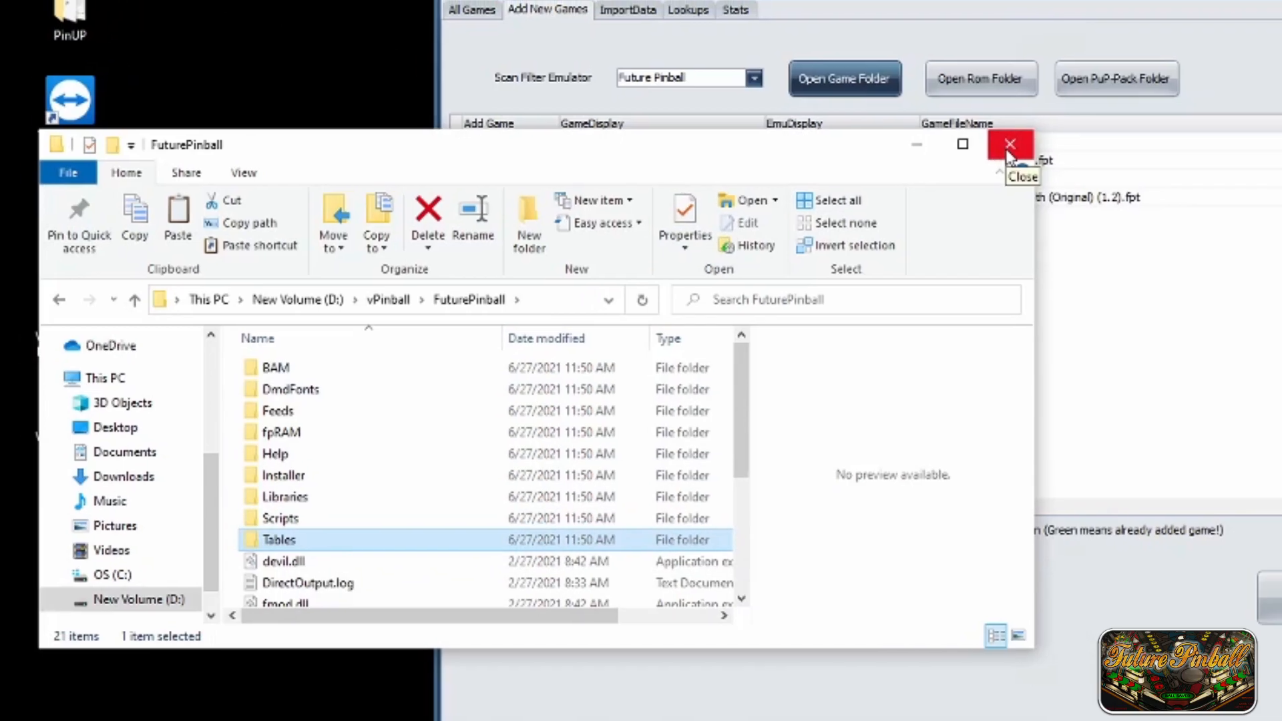
{"action": "left_click", "coordinate": [1052, 141]}
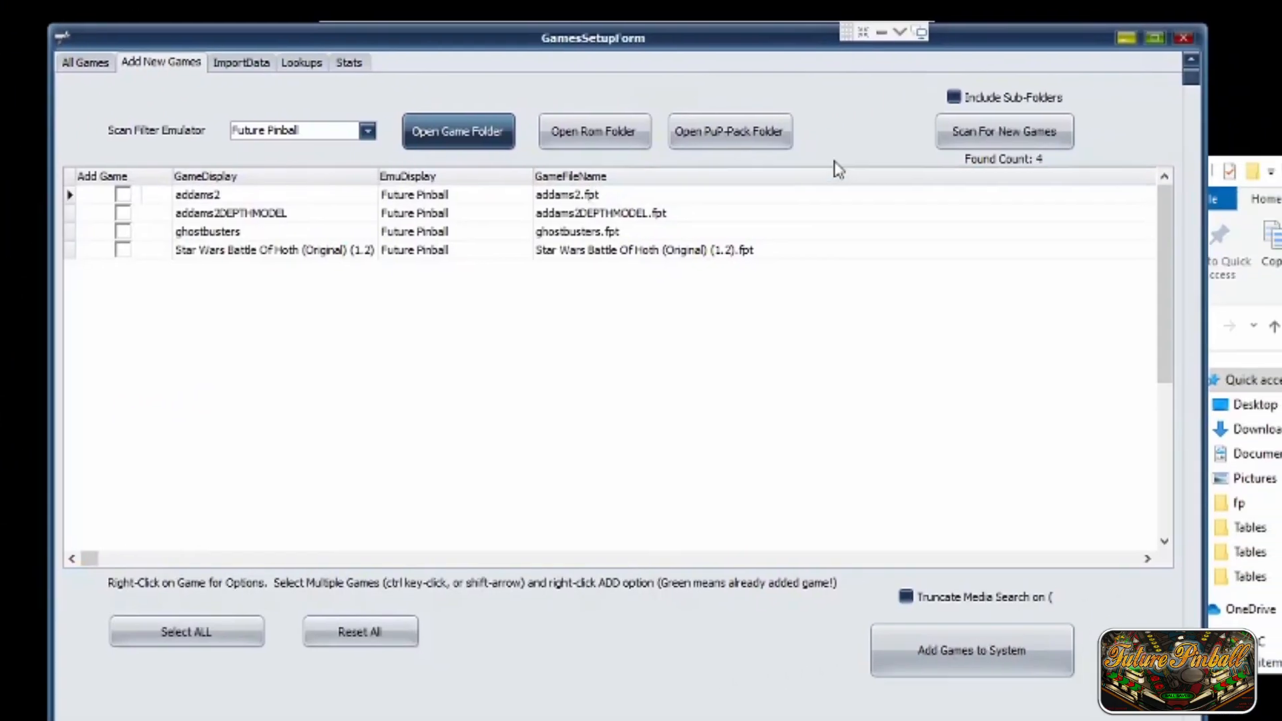
- Rescan for new games, add Goonies, The CAB to the system, and check it in the full games list
{"action": "left_click", "coordinate": [973, 132]}
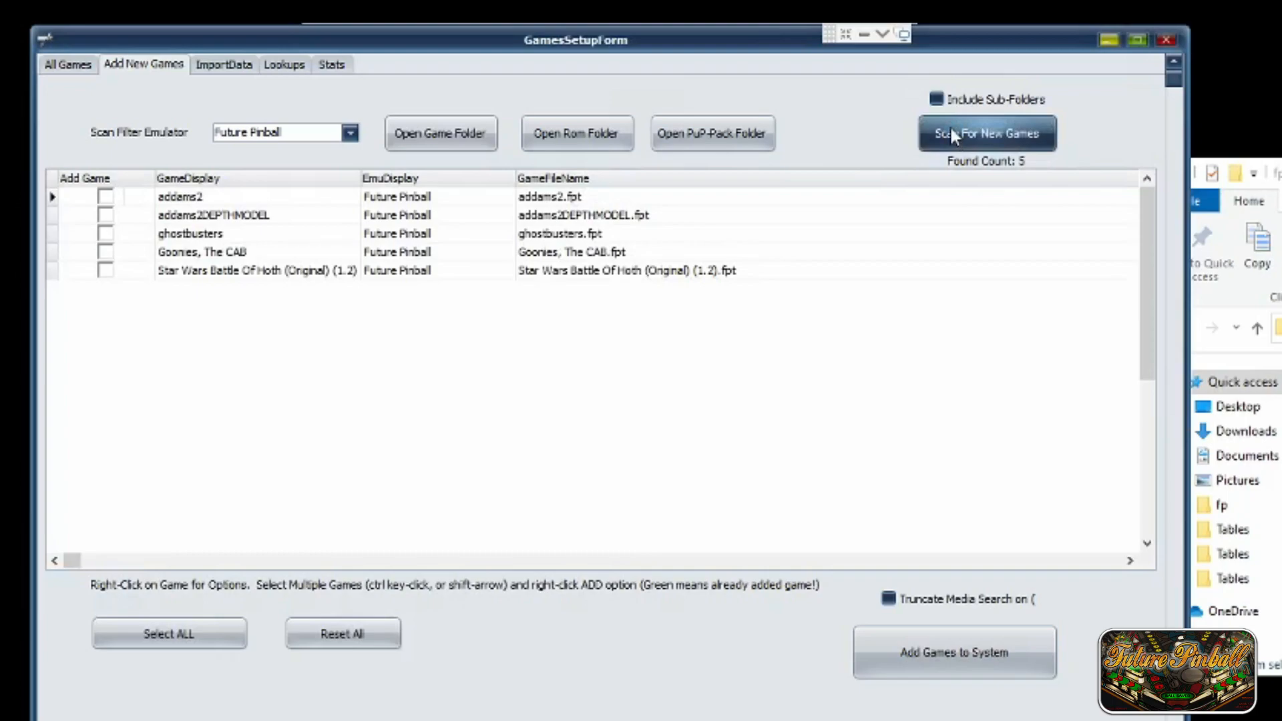
{"action": "left_click", "coordinate": [106, 253]}
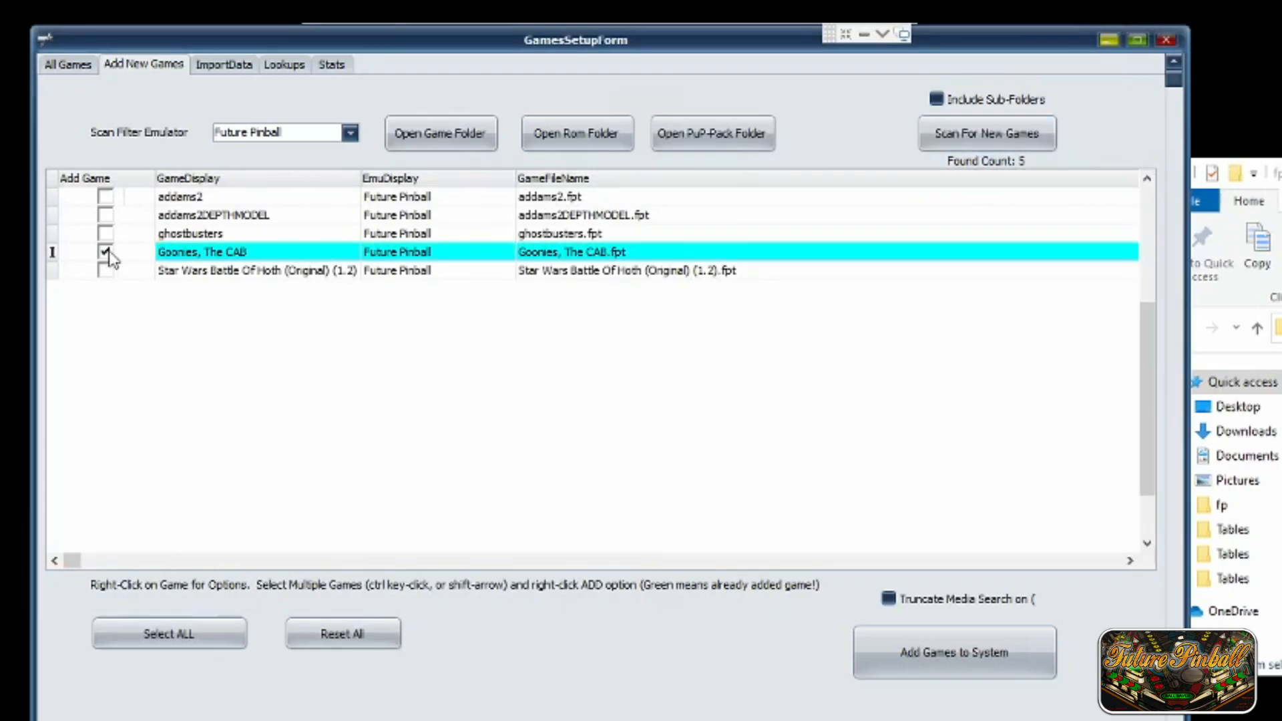
{"action": "left_click", "coordinate": [919, 651]}
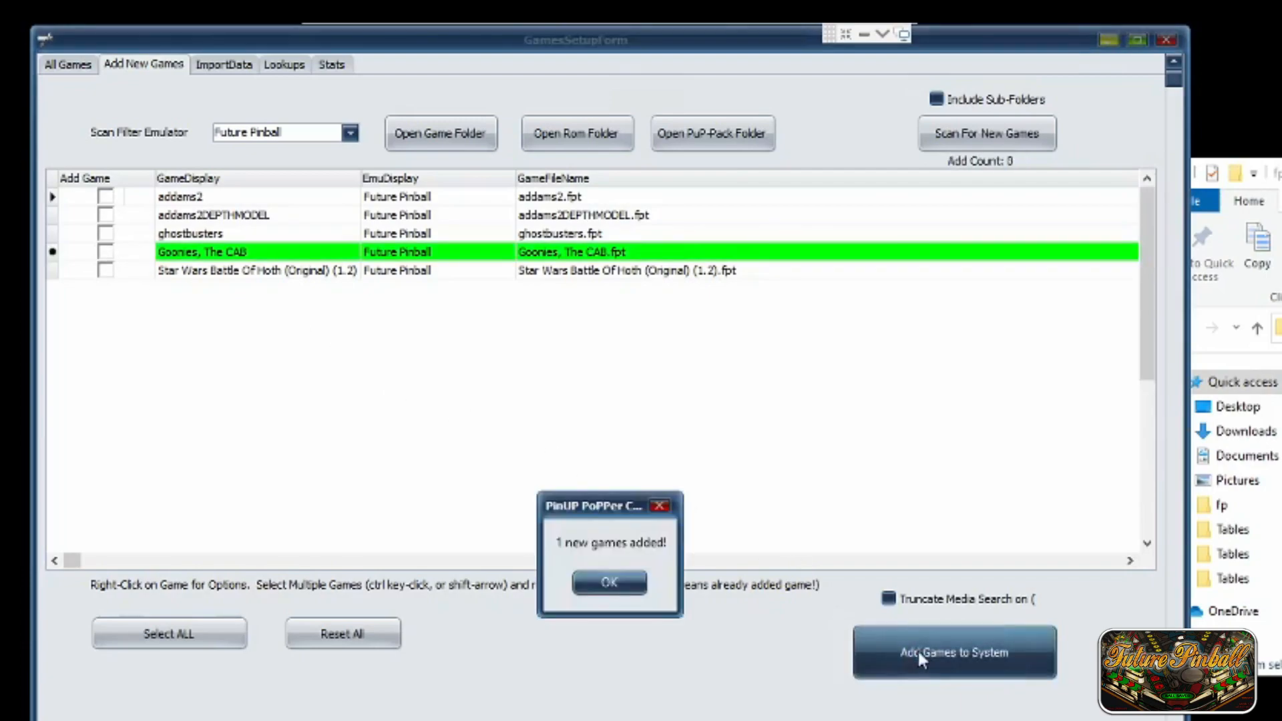
{"action": "left_click", "coordinate": [608, 586]}
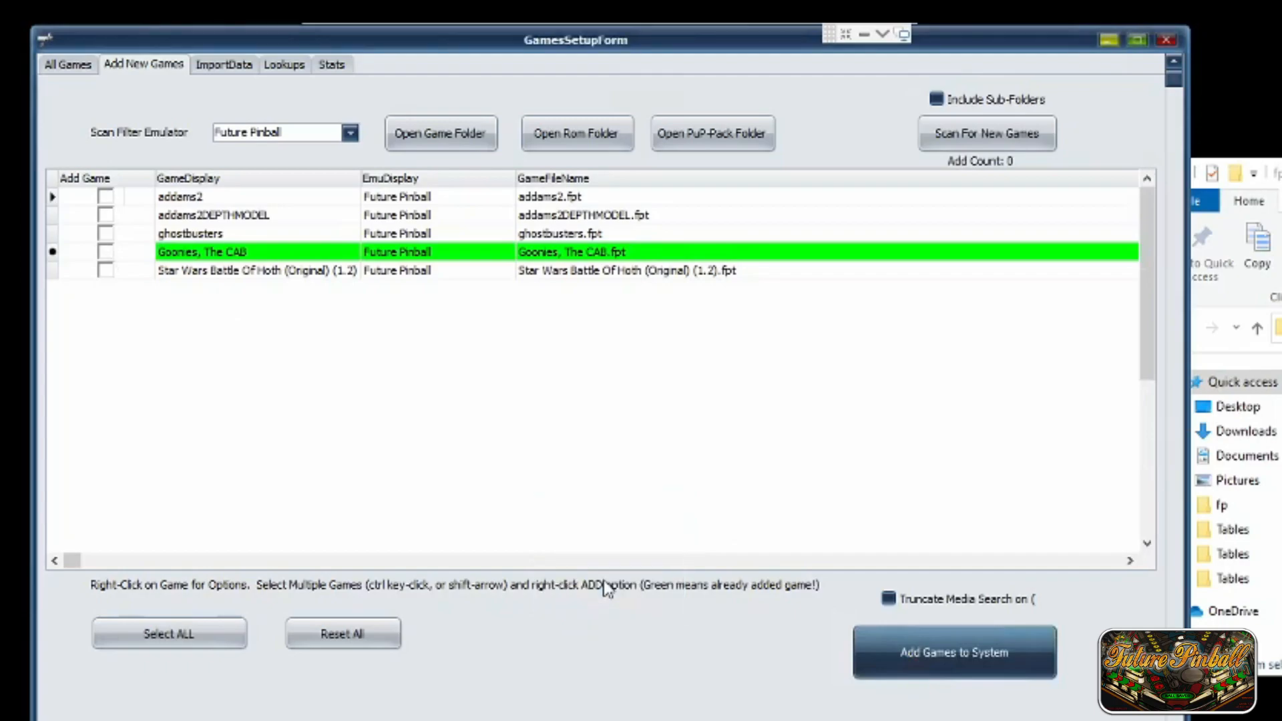
{"action": "left_click", "coordinate": [57, 67]}
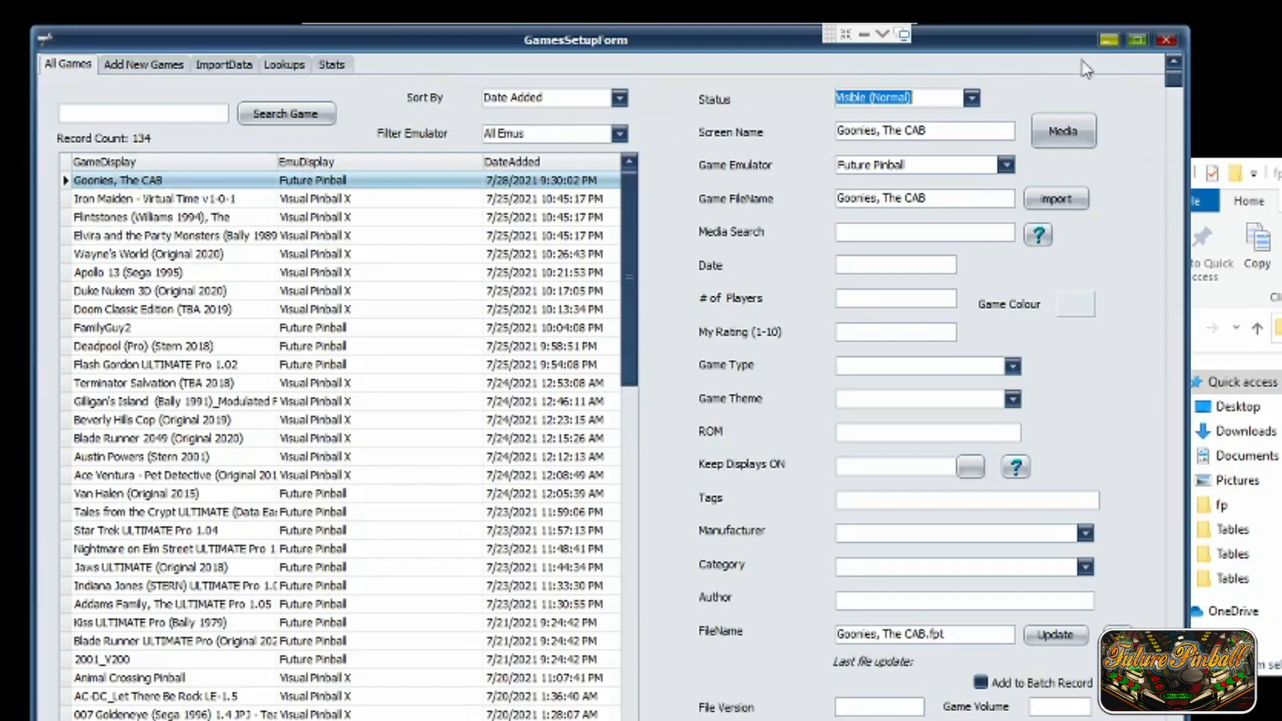
- Play-test the Goonies, The CAB.fpt table in Future Pinball, and close the unresponsive program, skipping the problem report
{"action": "left_click", "coordinate": [1109, 40]}
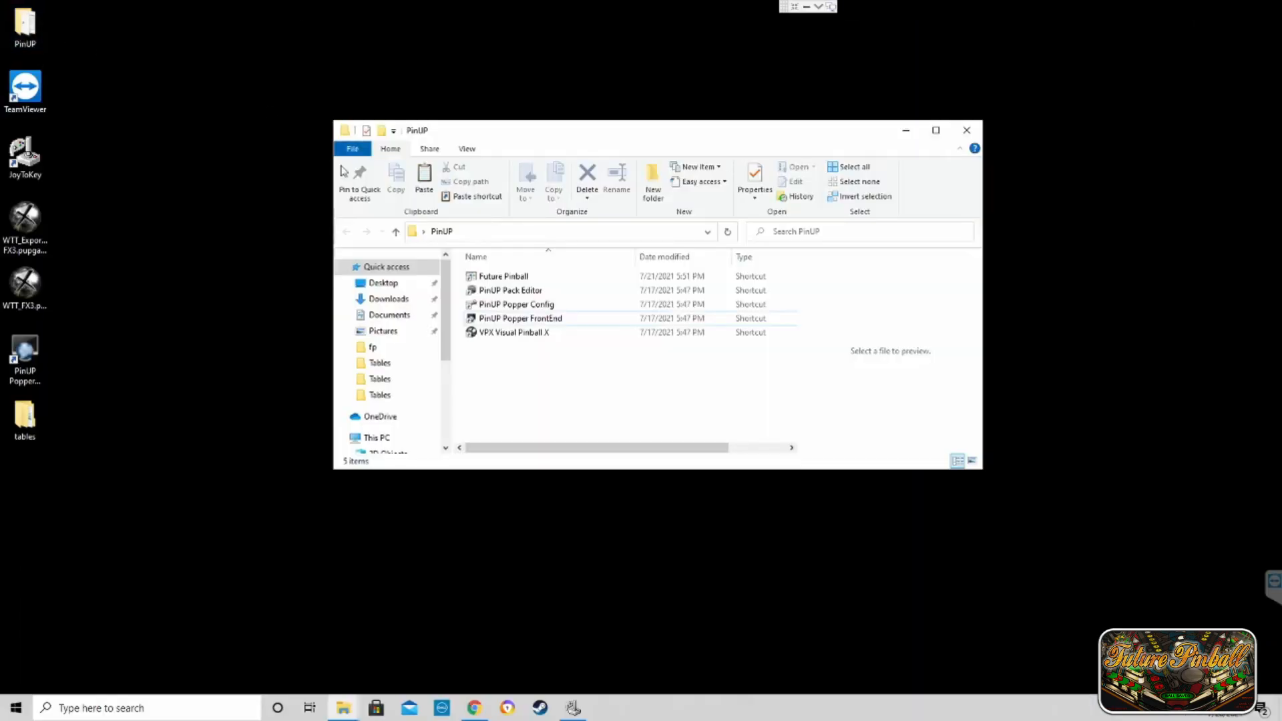
{"action": "double_click", "coordinate": [519, 277]}
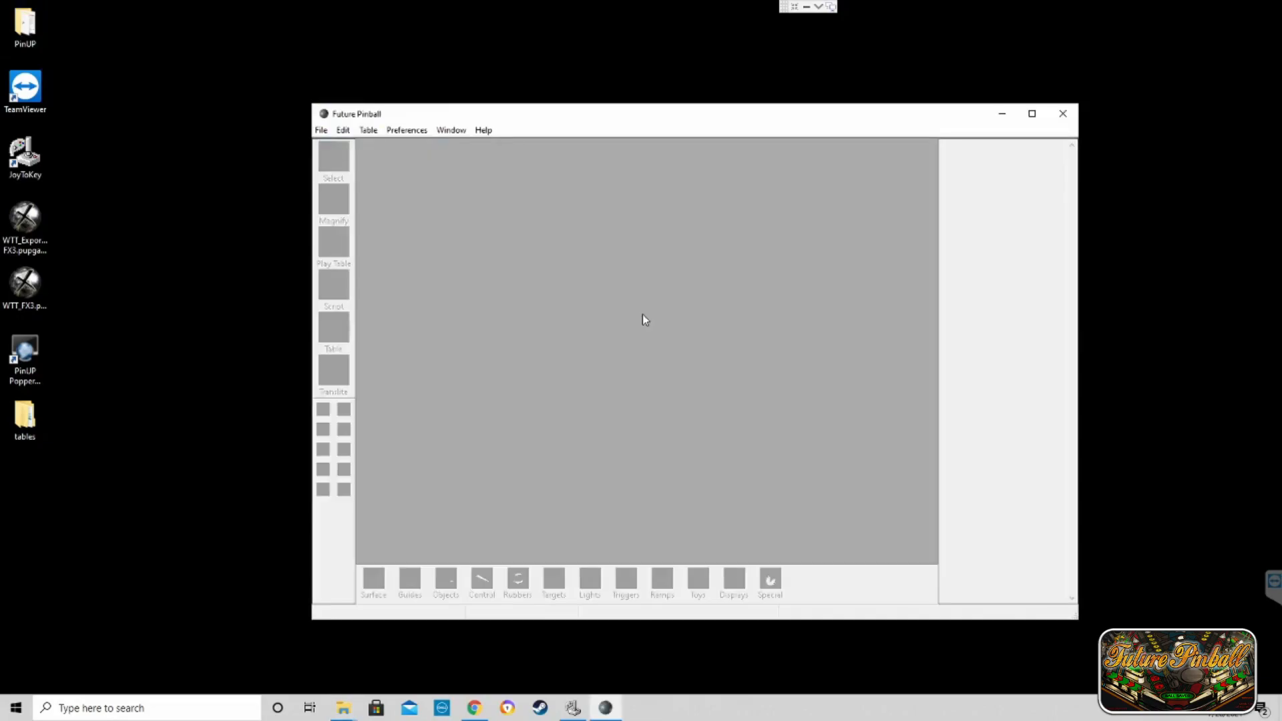
{"action": "left_click", "coordinate": [322, 130]}
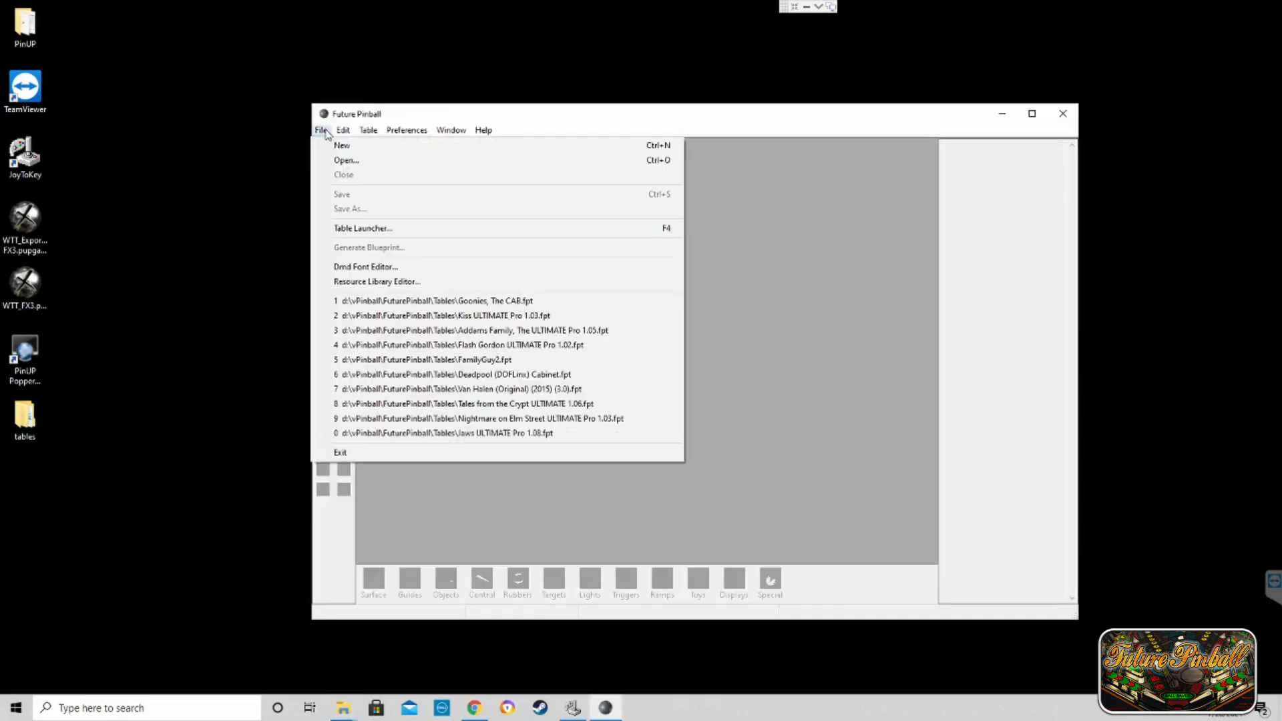
{"action": "left_click", "coordinate": [447, 302]}
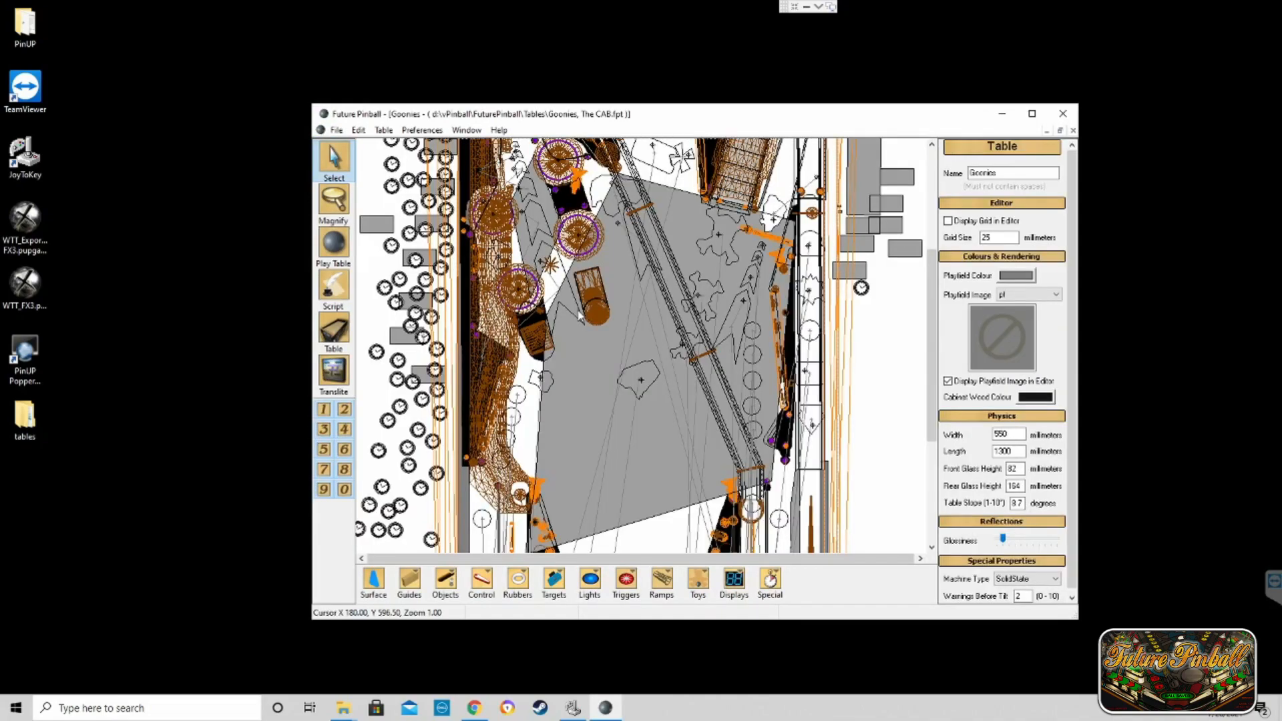
{"action": "left_click", "coordinate": [340, 248]}
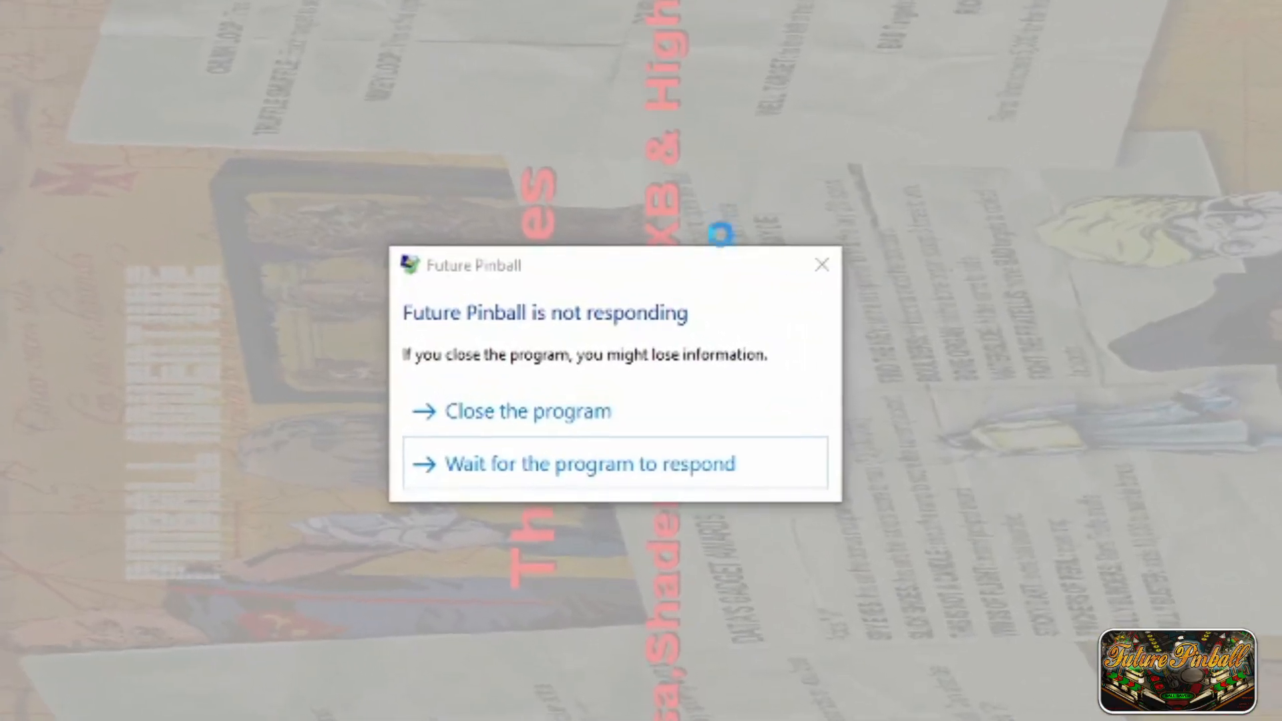
{"action": "left_click", "coordinate": [516, 421]}
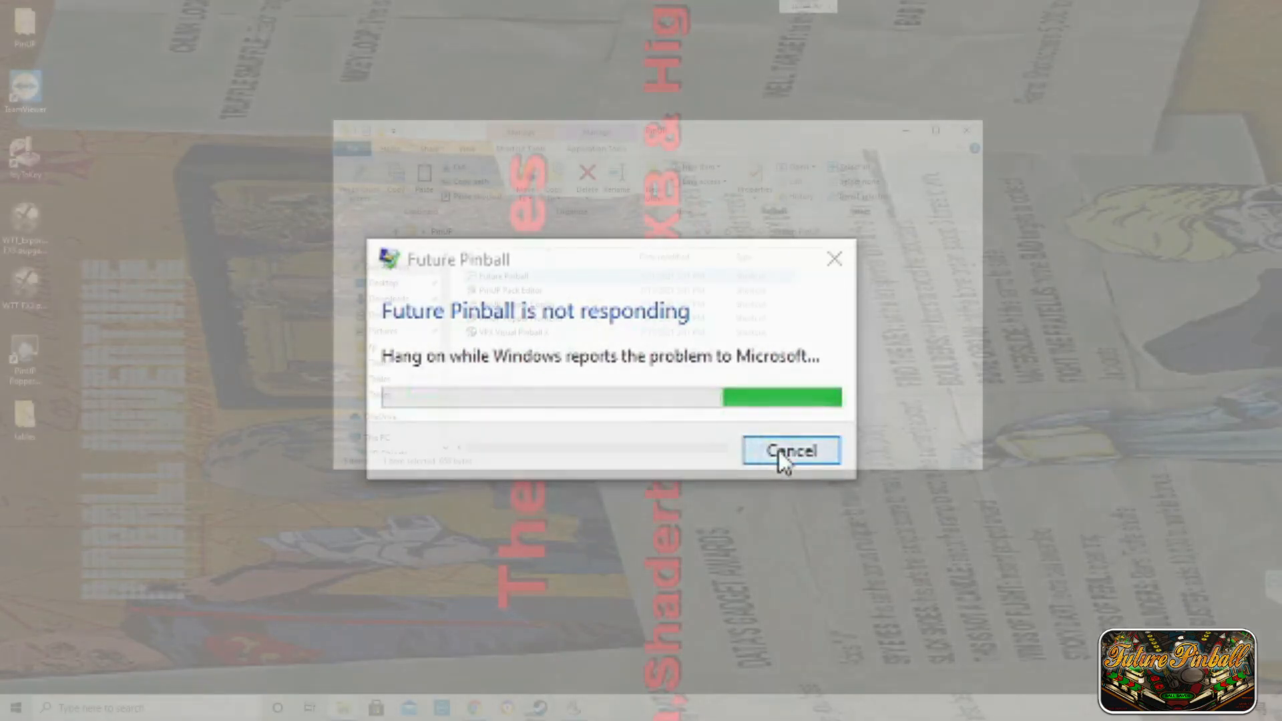
{"action": "left_click", "coordinate": [780, 453]}
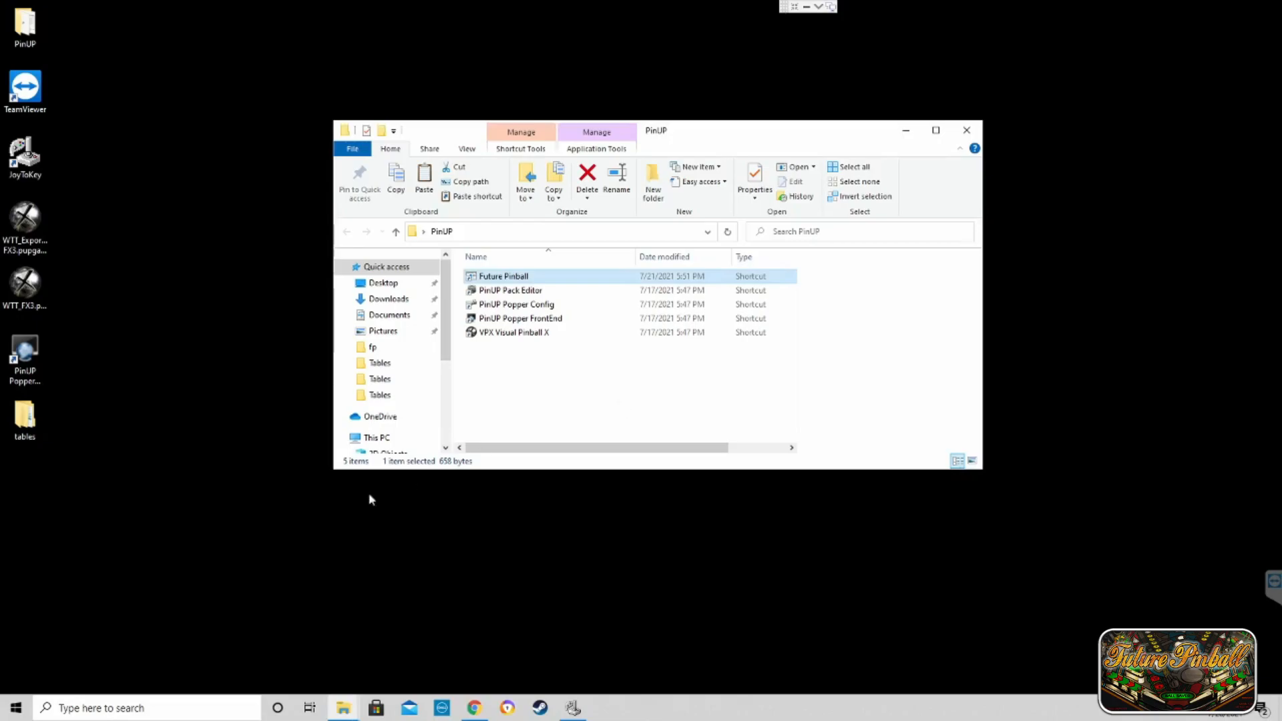
- Open the Windows Services console by running services.msc
{"action": "right_click", "coordinate": [18, 700]}
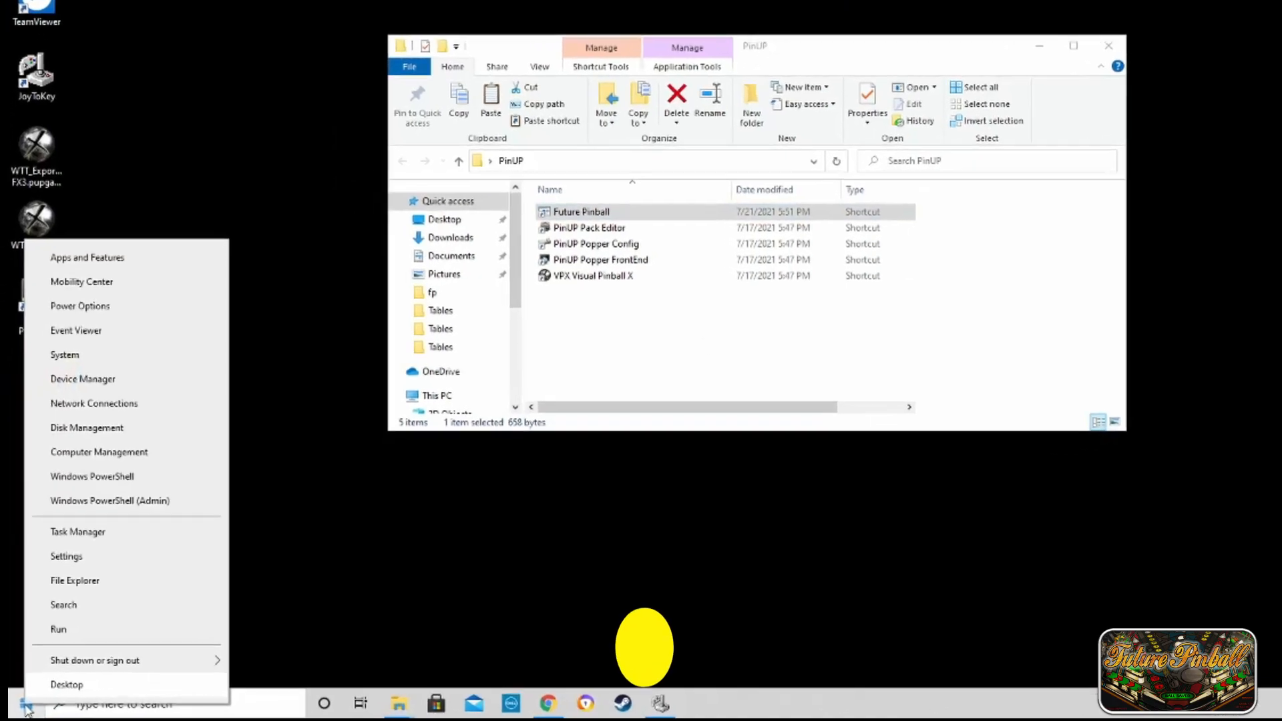
{"action": "left_click", "coordinate": [204, 524]}
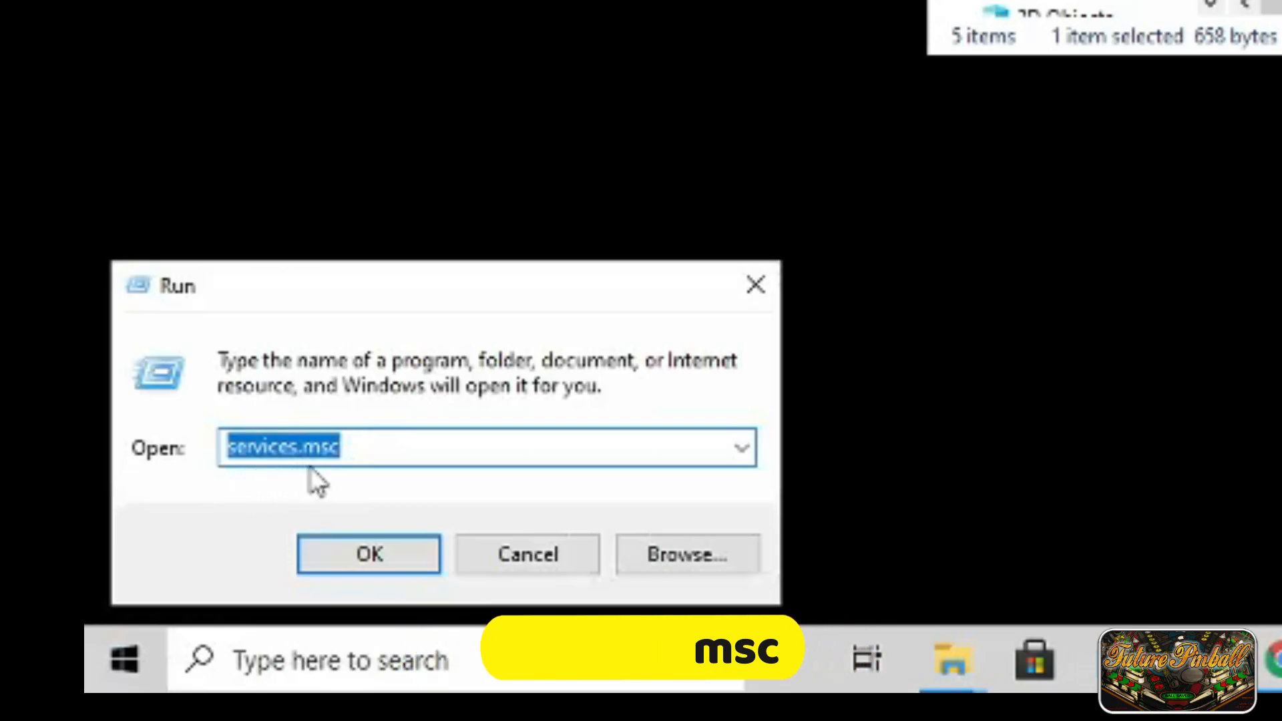
{"action": "left_click", "coordinate": [366, 556]}
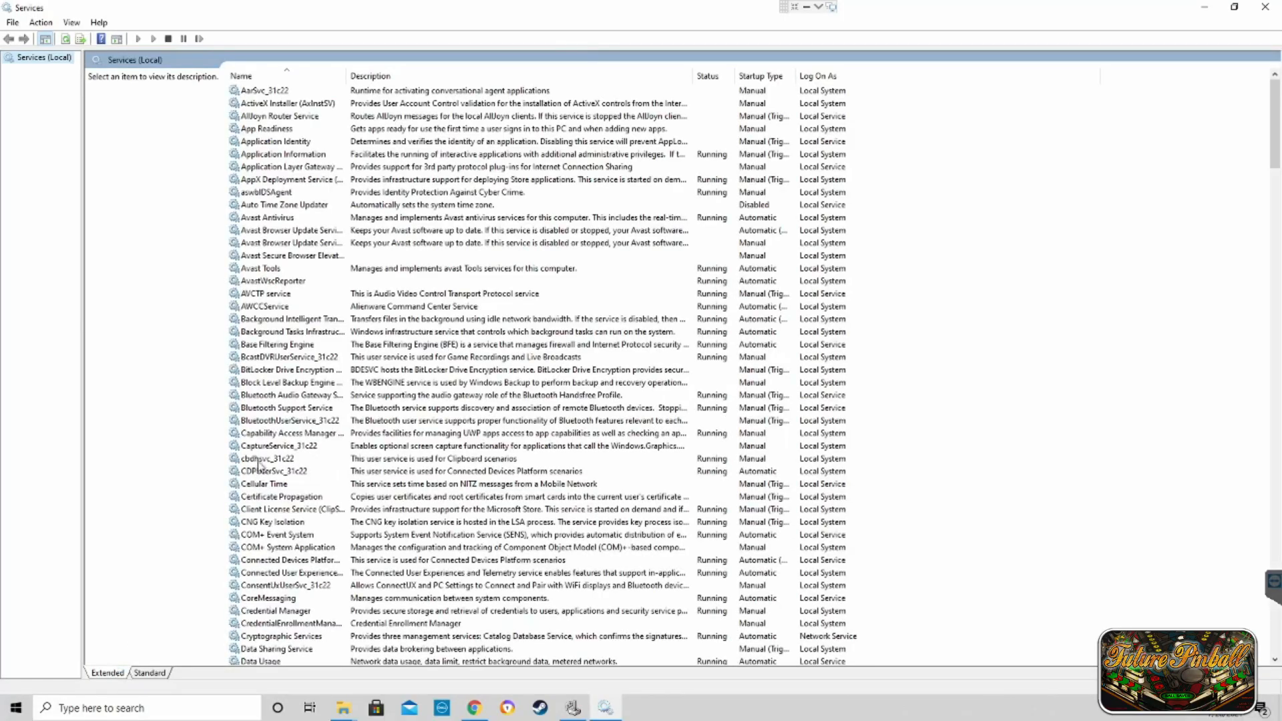
- Stop the Nahimic service, set its startup type to Disabled, and apply the change
{"action": "left_click", "coordinate": [268, 167]}
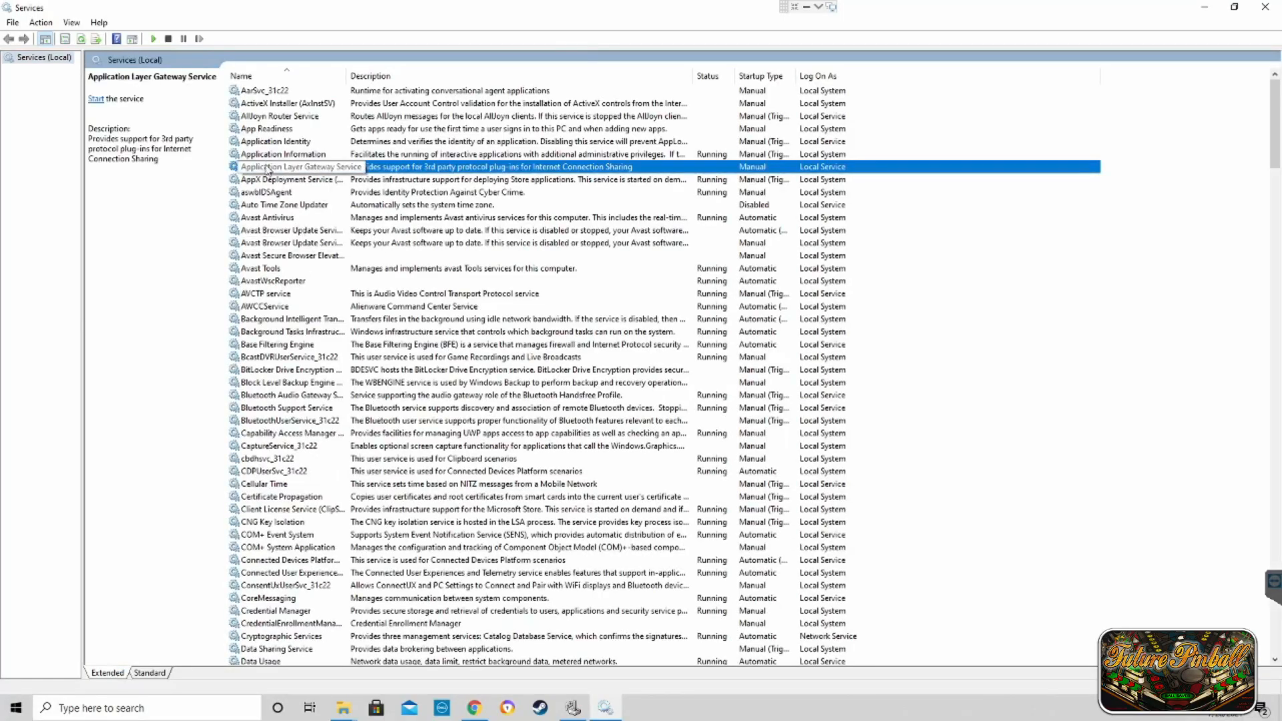
{"action": "key", "text": "n"}
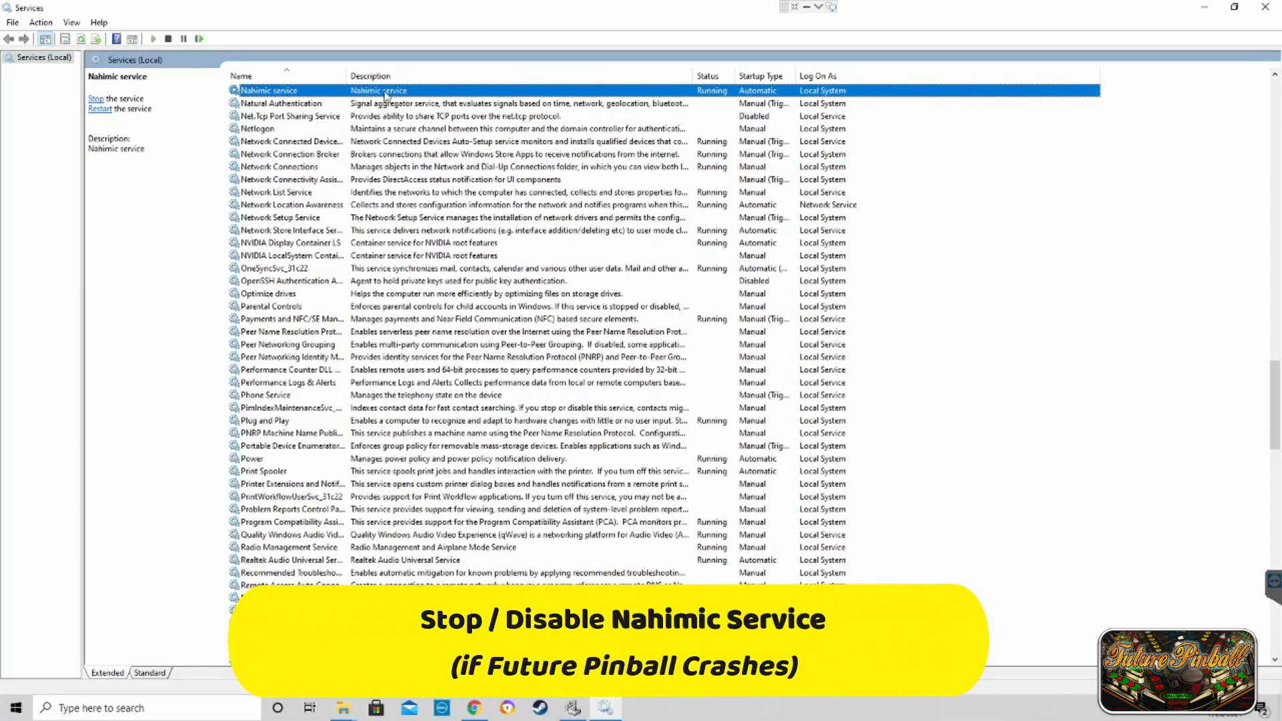
{"action": "right_click", "coordinate": [588, 95]}
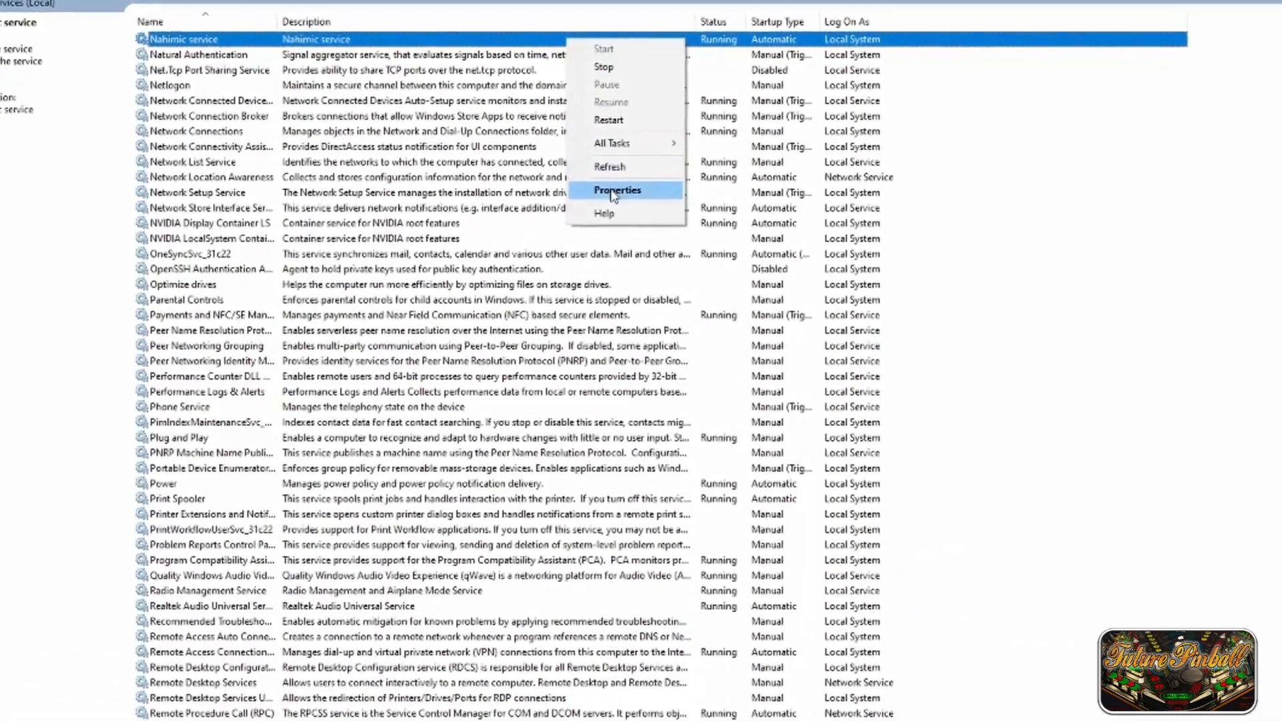
{"action": "left_click", "coordinate": [625, 215]}
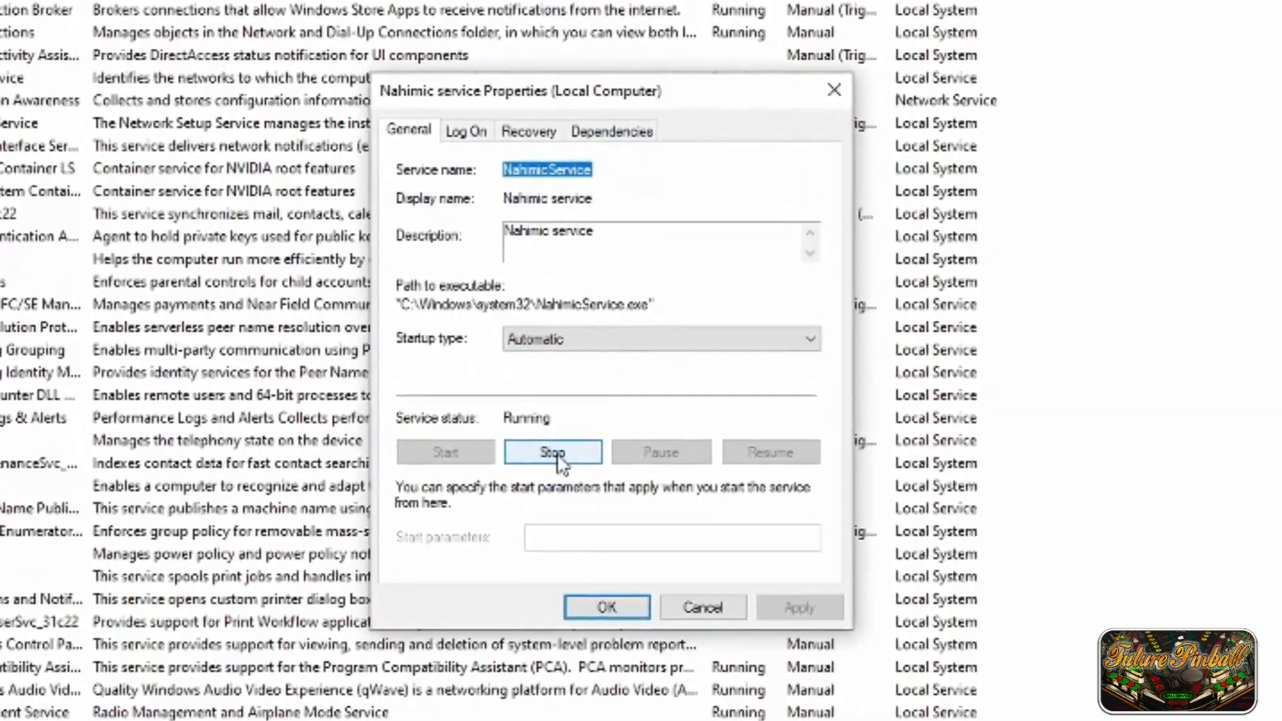
{"action": "left_click", "coordinate": [563, 457]}
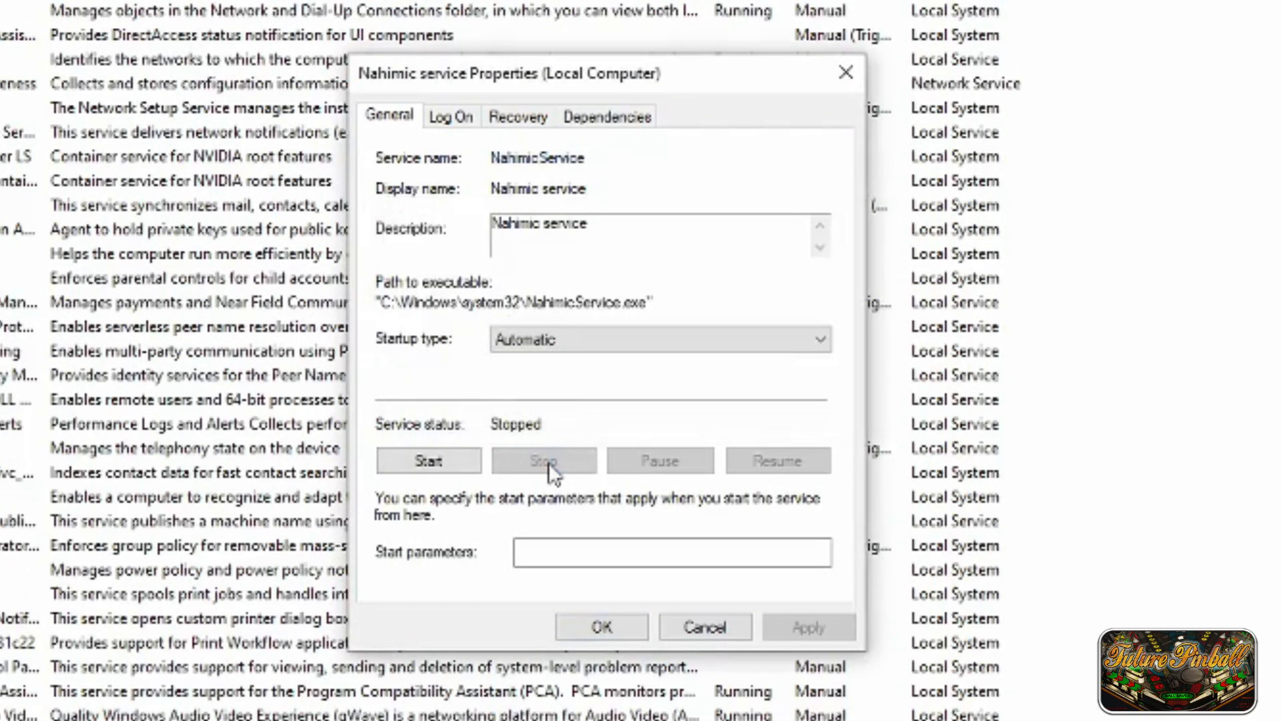
{"action": "left_click", "coordinate": [690, 343]}
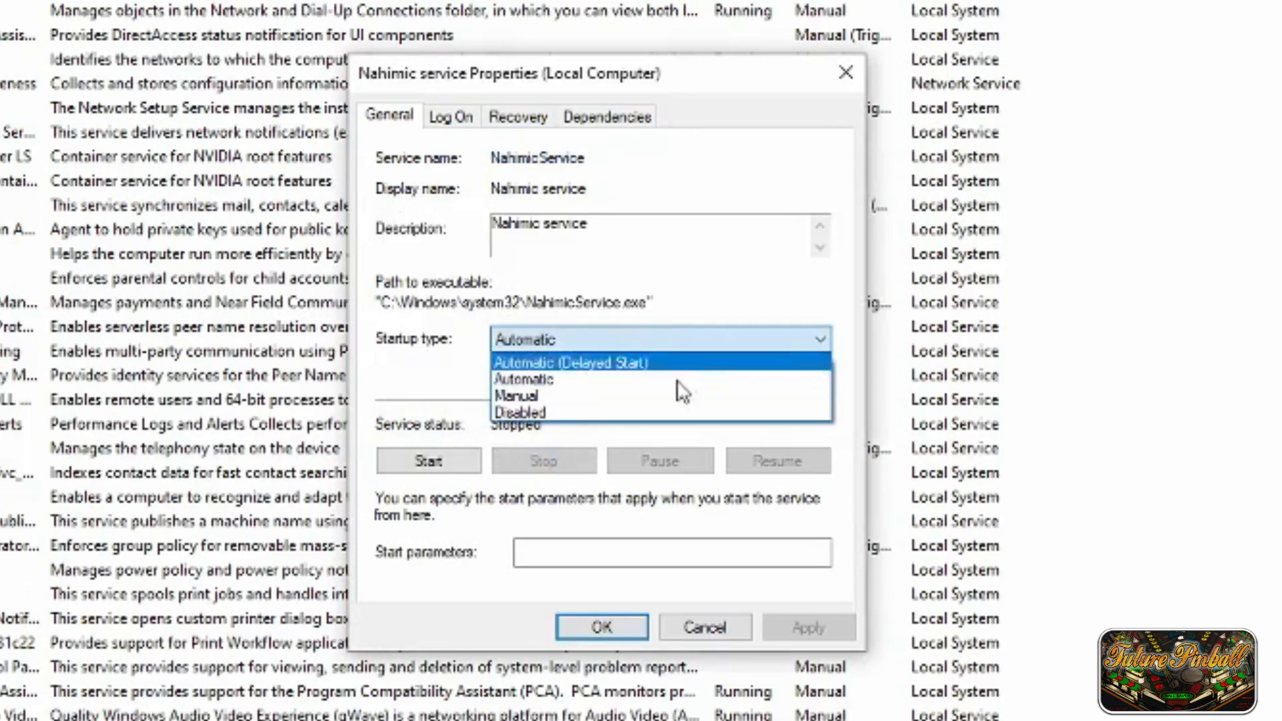
{"action": "left_click", "coordinate": [663, 414]}
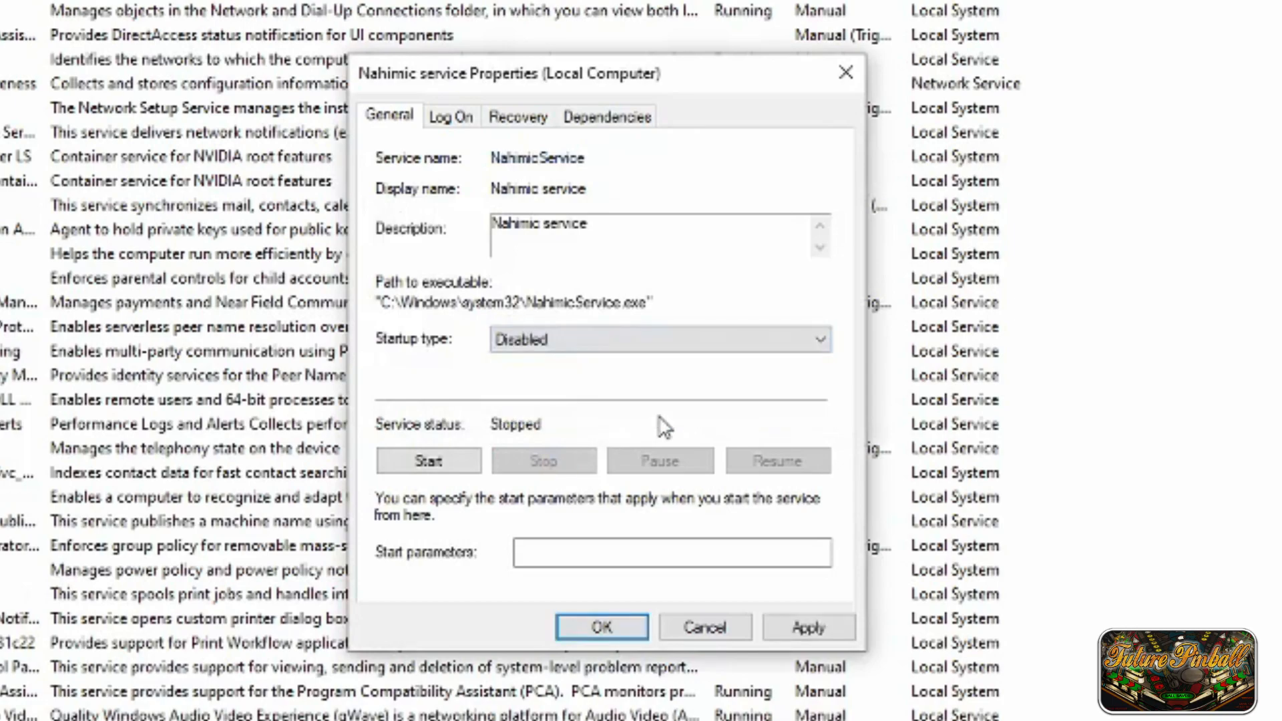
{"action": "left_click", "coordinate": [788, 629]}
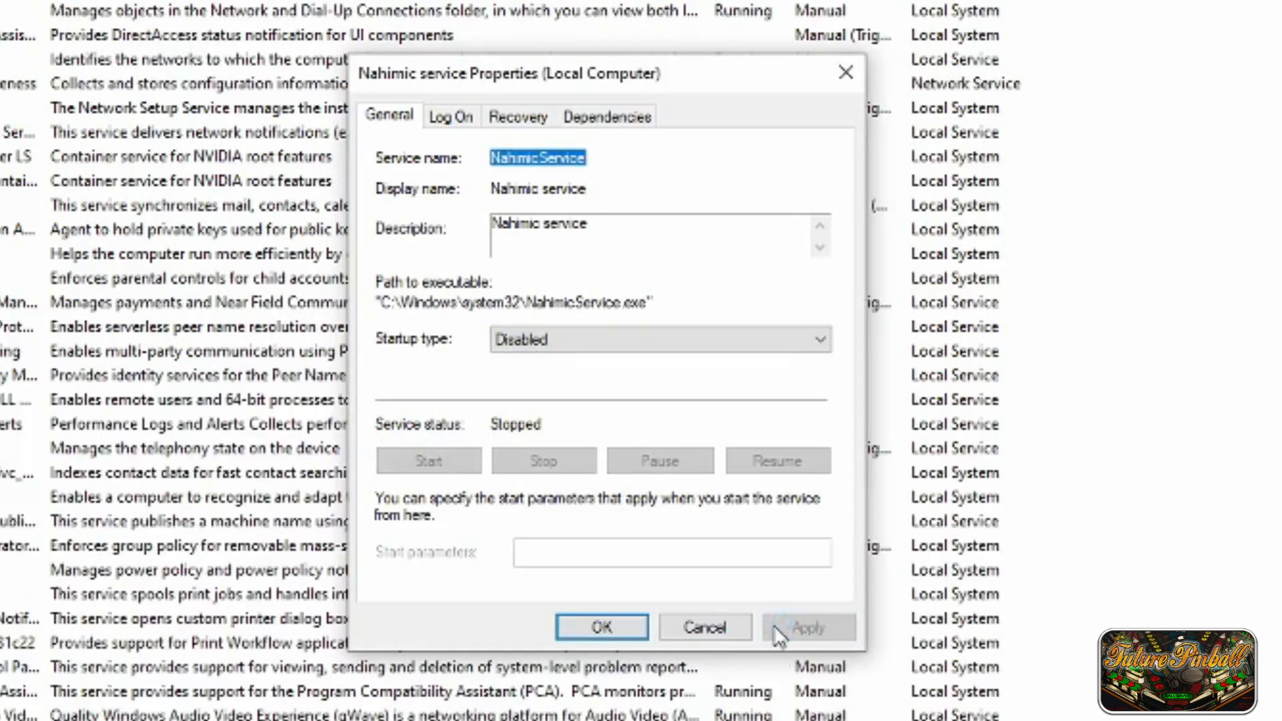
- Start Future Pinball, open the Goonies, The CAB.fpt table, and launch it for a play-test
{"action": "double_click", "coordinate": [532, 276]}
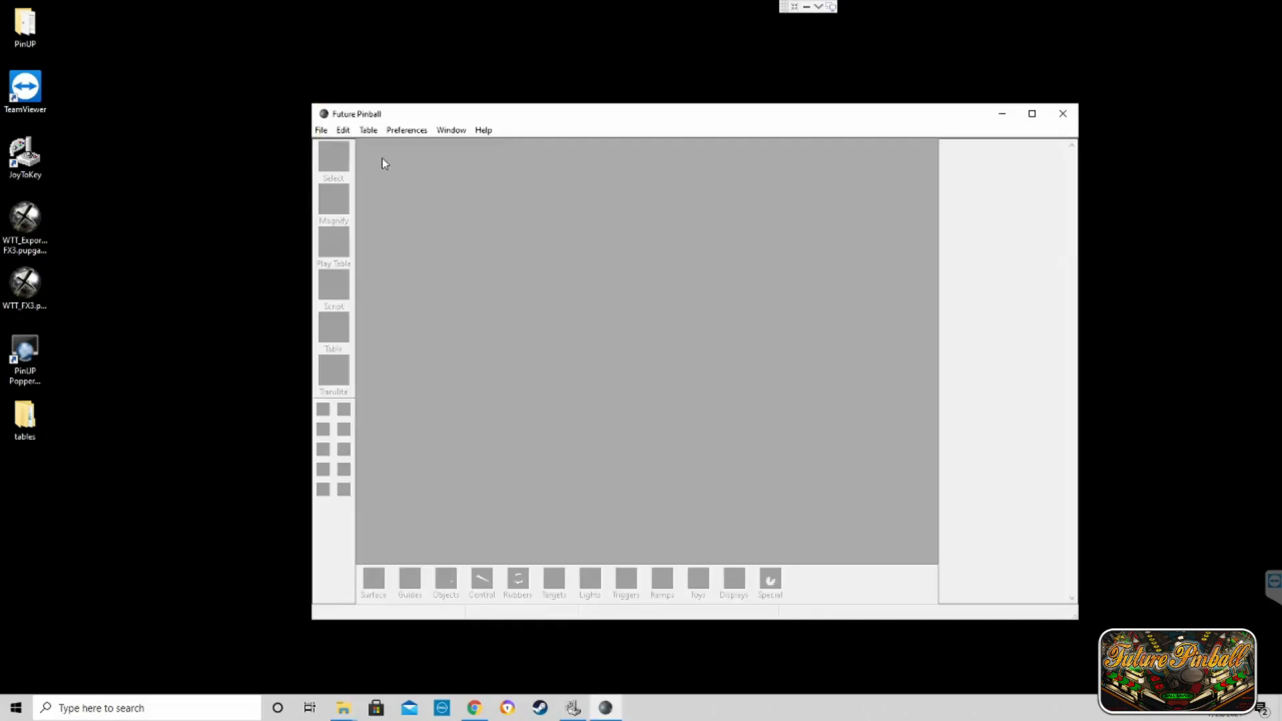
{"action": "left_click", "coordinate": [336, 129]}
{"action": "left_click", "coordinate": [401, 316]}
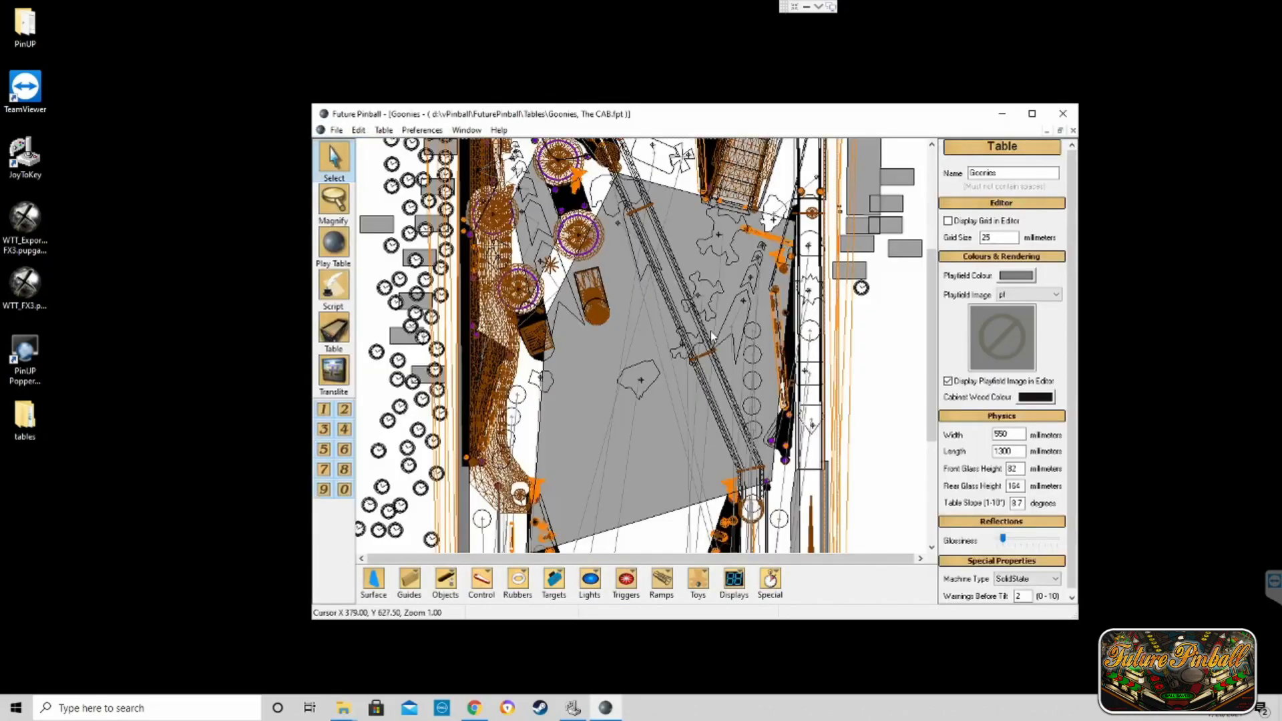
{"action": "left_click", "coordinate": [336, 245]}
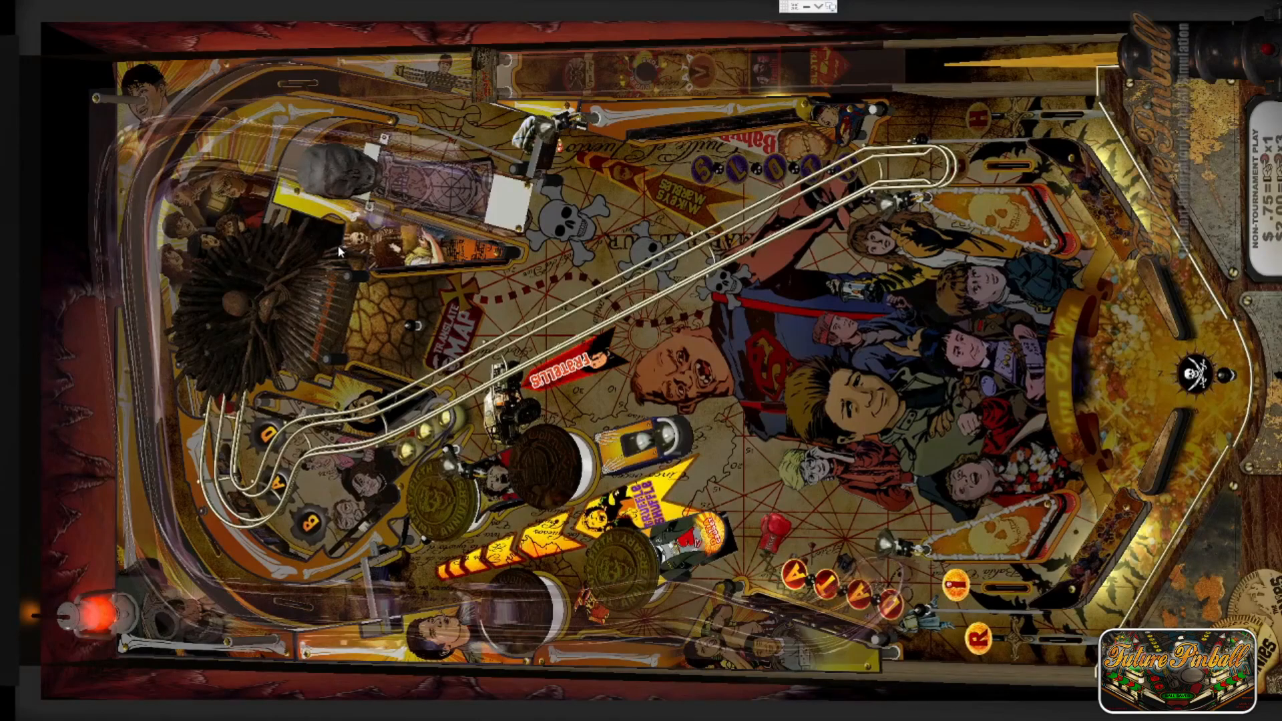
- Check the running table's backglass screen, return to the playfield, and exit the table and Future Pinball
{"action": "left_click", "coordinate": [831, 8]}
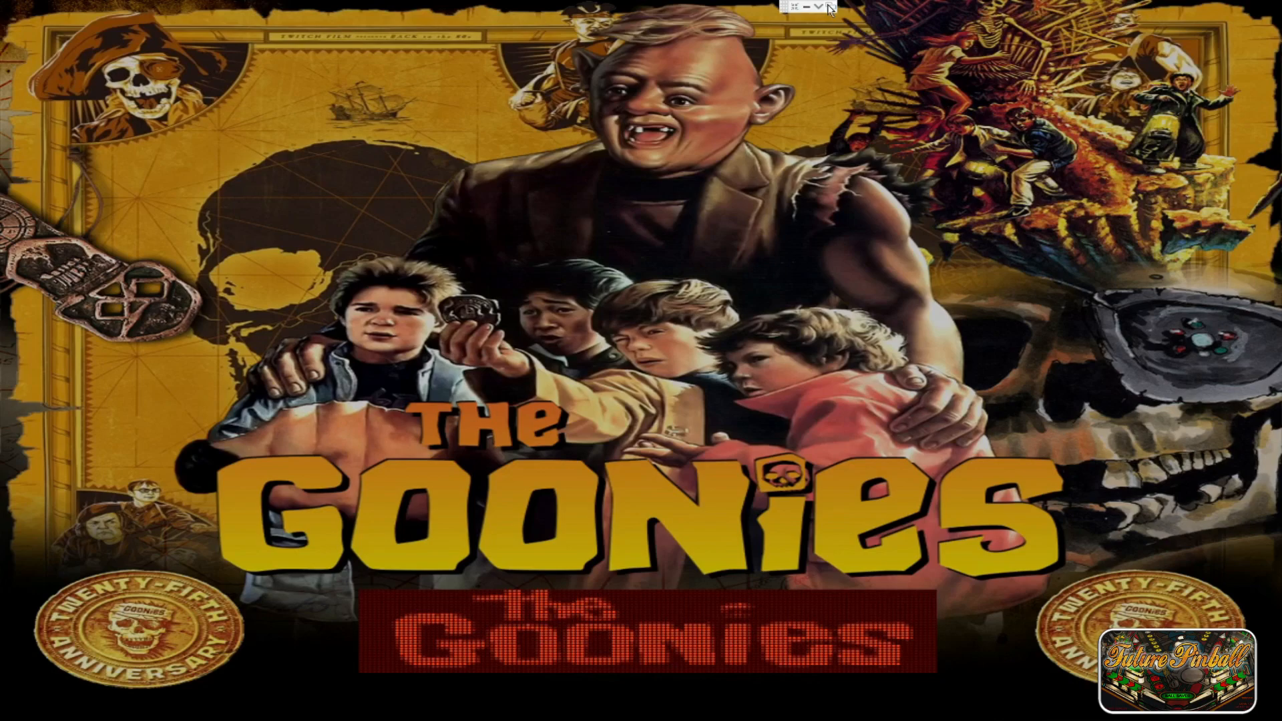
{"action": "left_click", "coordinate": [830, 8]}
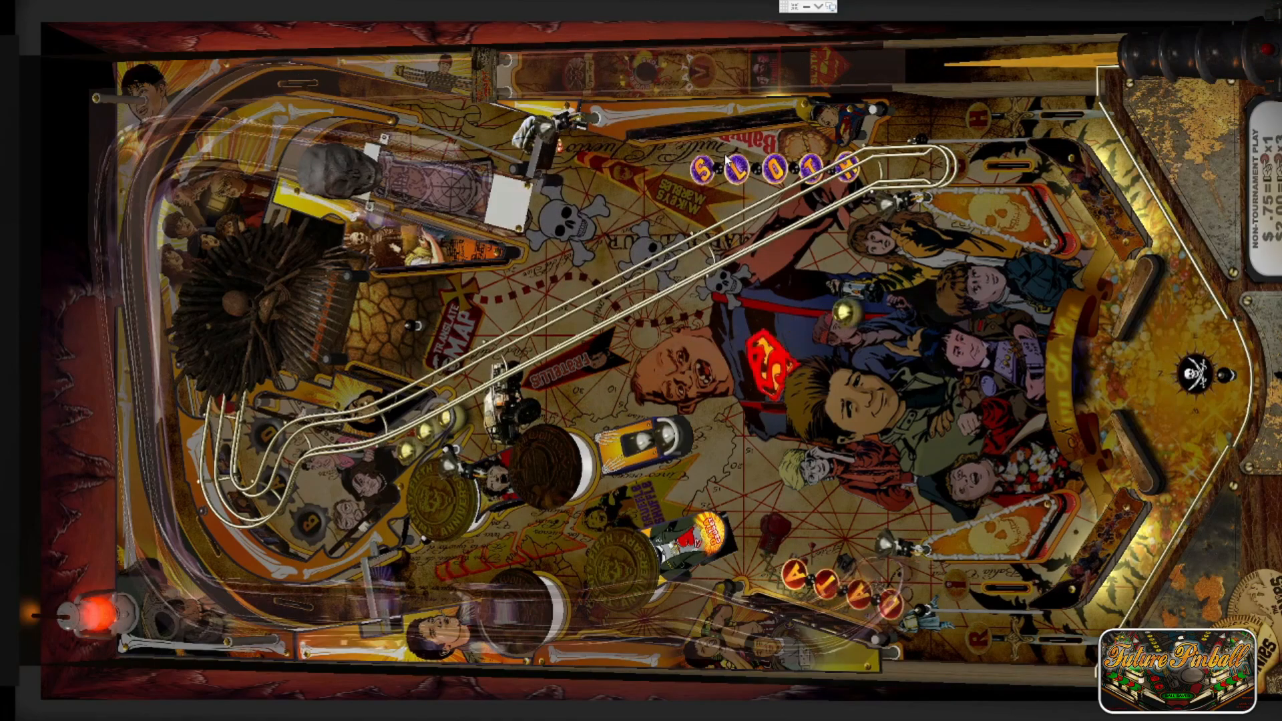
{"action": "key", "text": "Escape"}
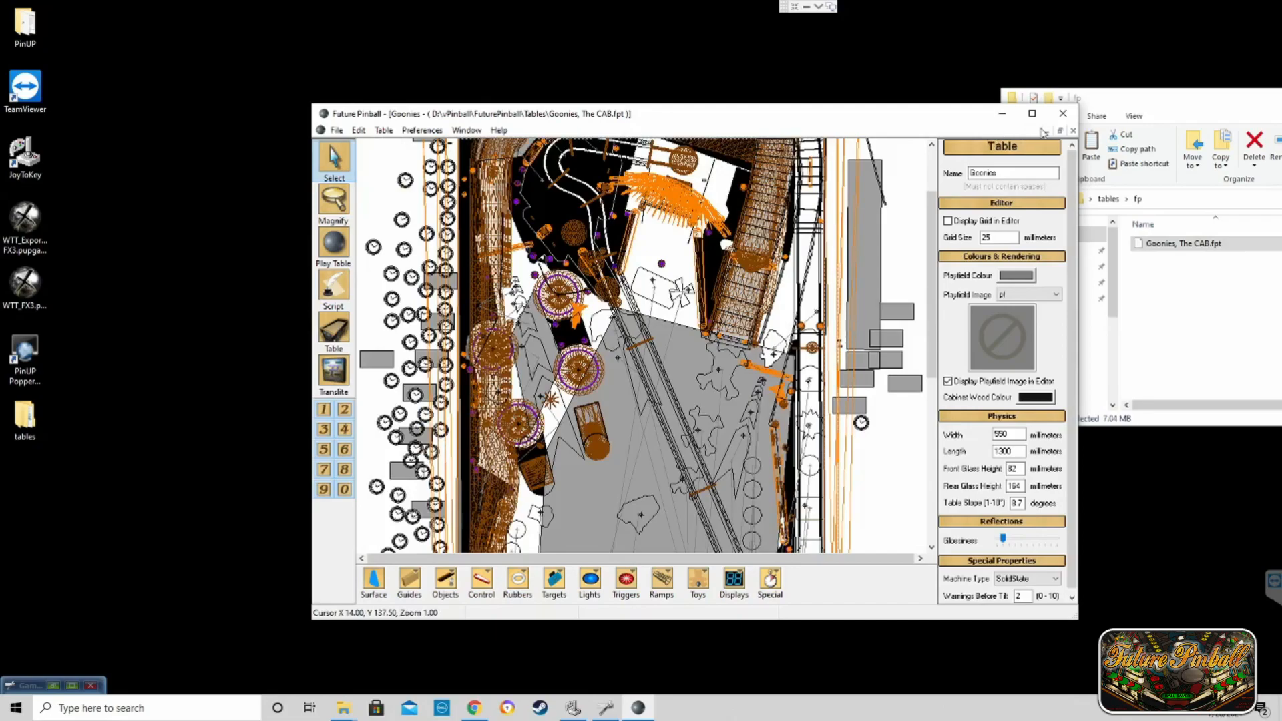
{"action": "left_click", "coordinate": [1063, 114]}
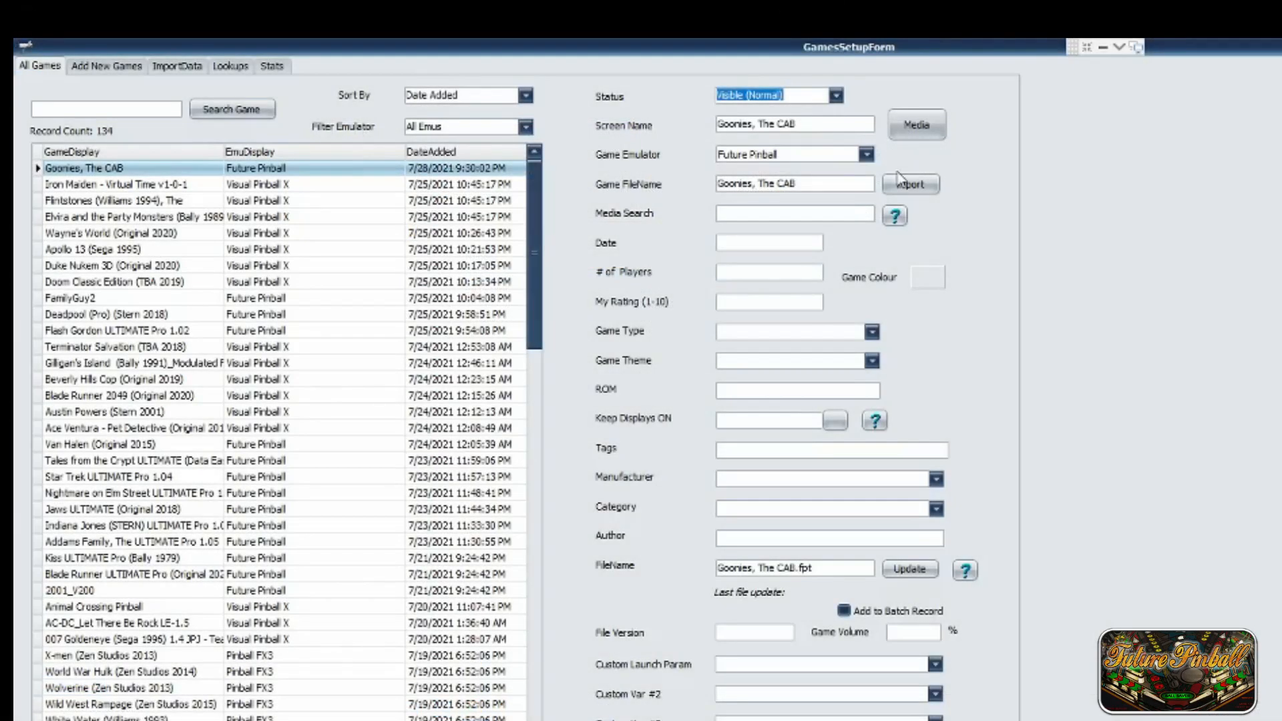
- Look up Goonies online for the Goonies, The CAB entry and import the fields from the Goonies (Original 2012), The record
{"action": "left_click", "coordinate": [903, 183]}
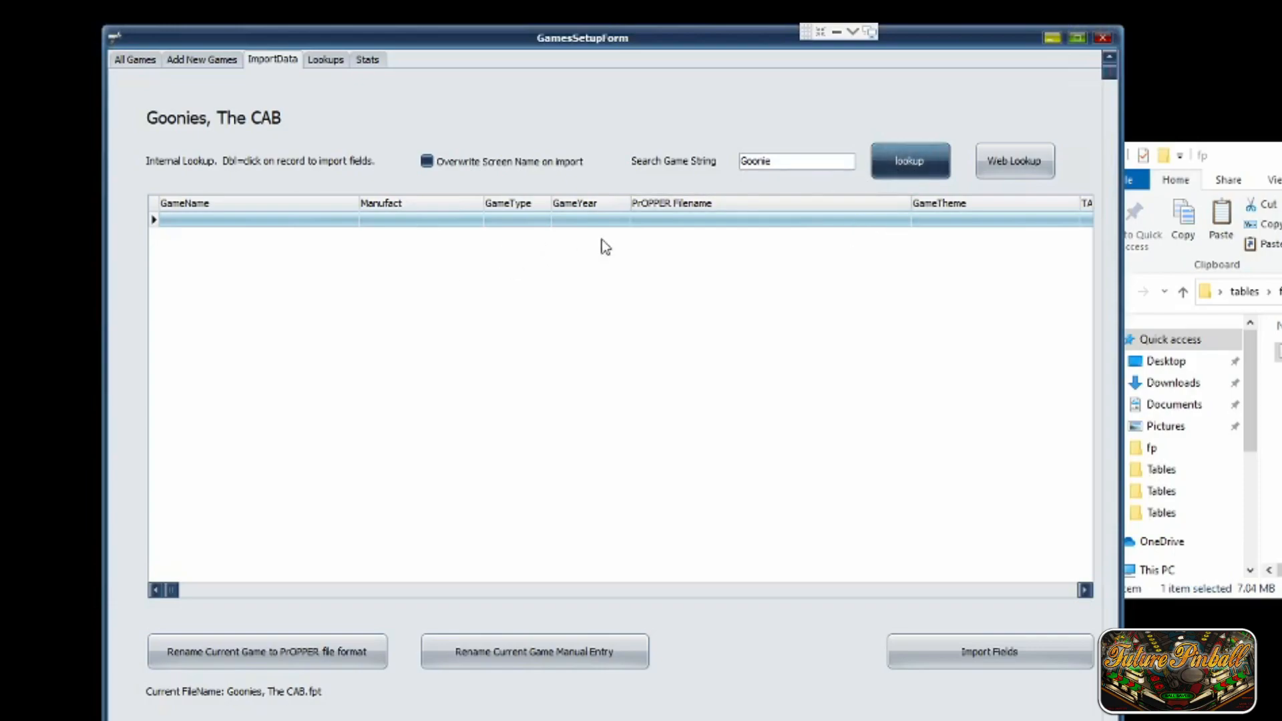
{"action": "left_click", "coordinate": [1011, 165]}
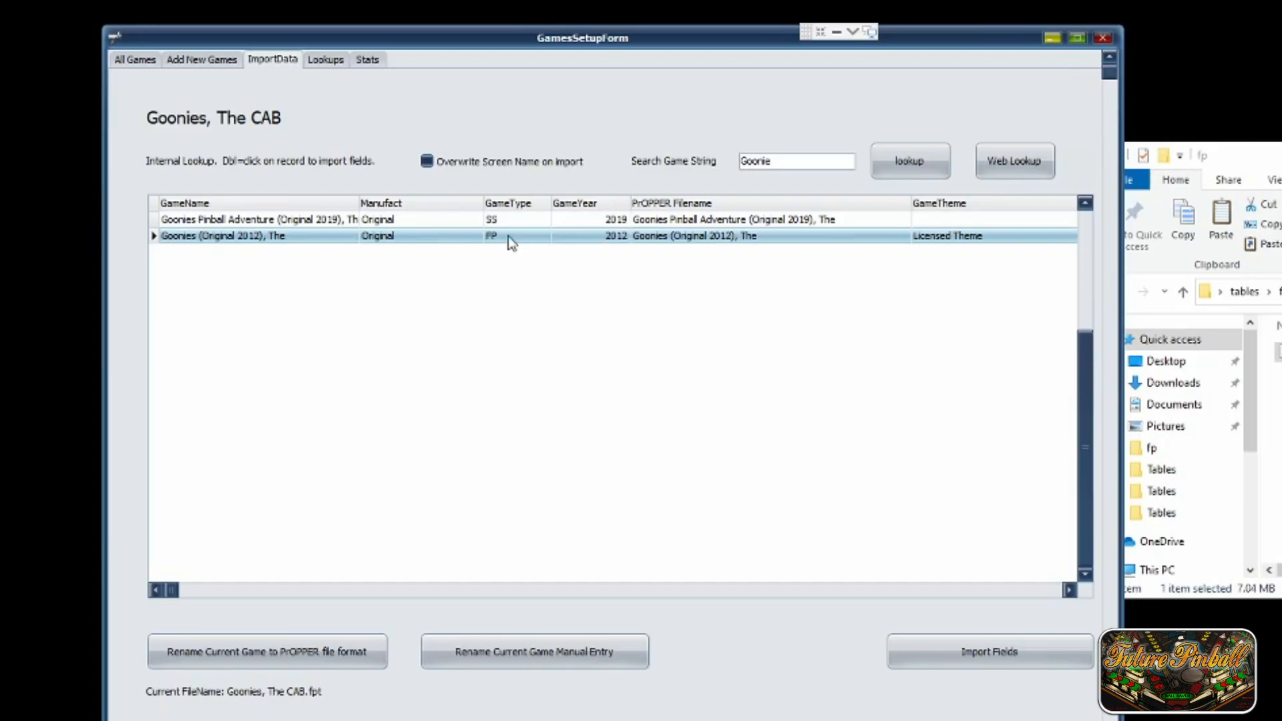
{"action": "left_click", "coordinate": [1002, 656]}
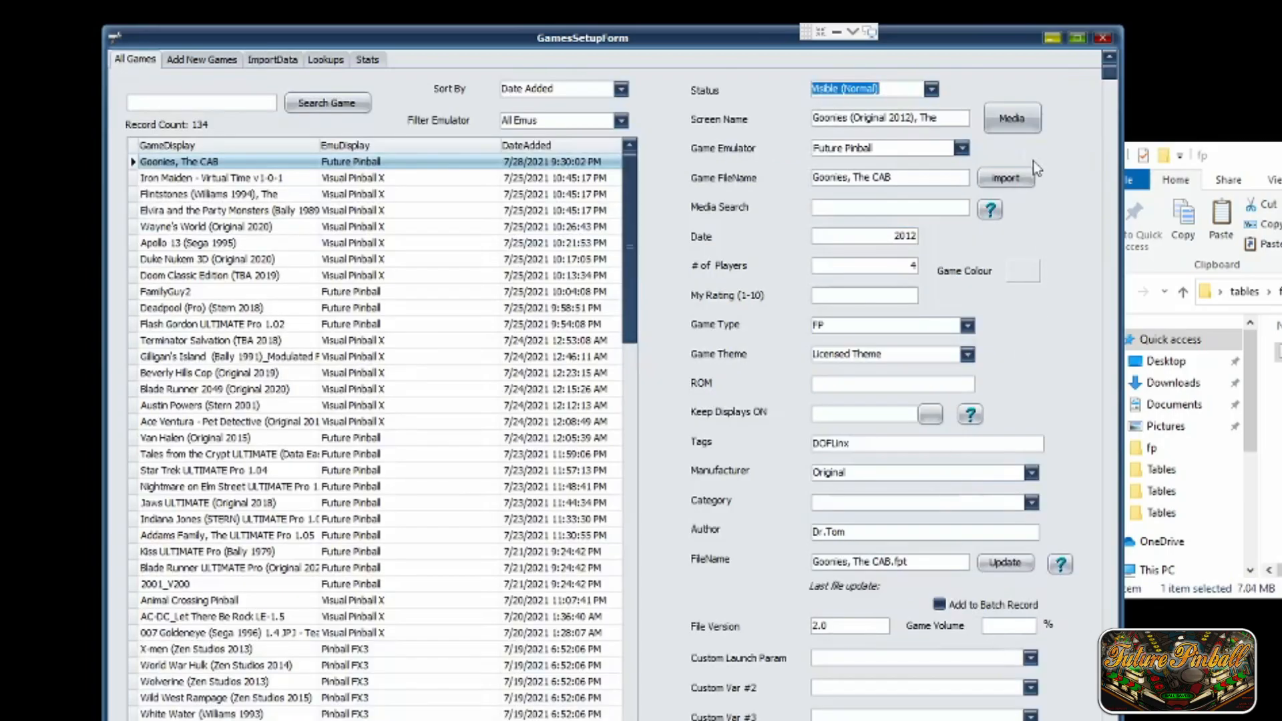
- Open the media manager for Goonies, The CAB and preview the wheel image Goonies, The - Pinball Adventure (Original 2012).png
{"action": "left_click", "coordinate": [1013, 121]}
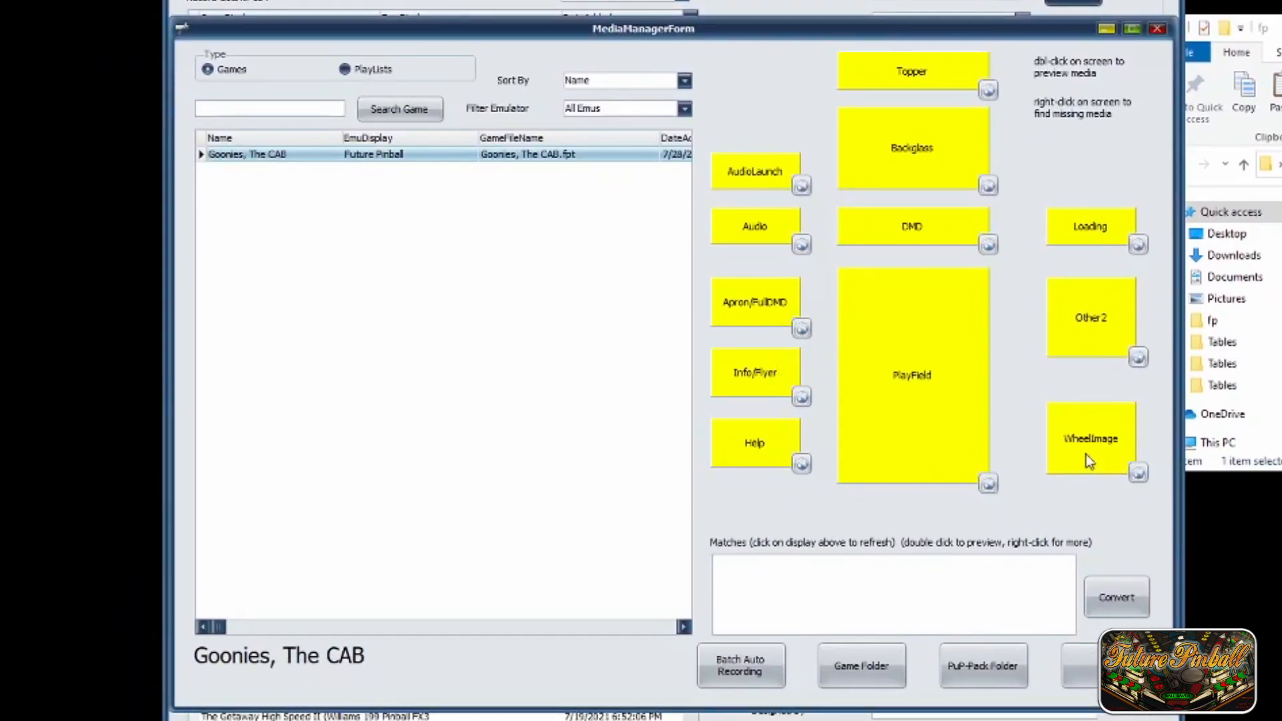
{"action": "left_click", "coordinate": [1139, 473]}
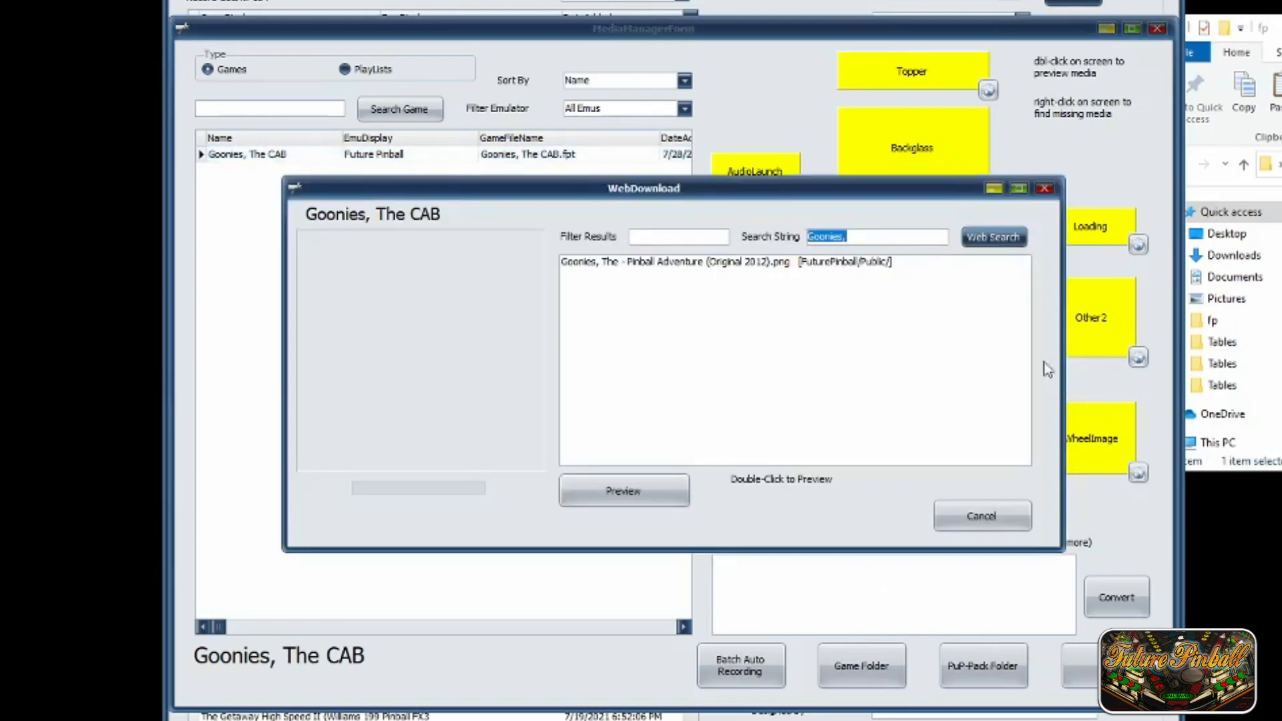
{"action": "left_click", "coordinate": [816, 264]}
{"action": "left_click", "coordinate": [651, 499]}
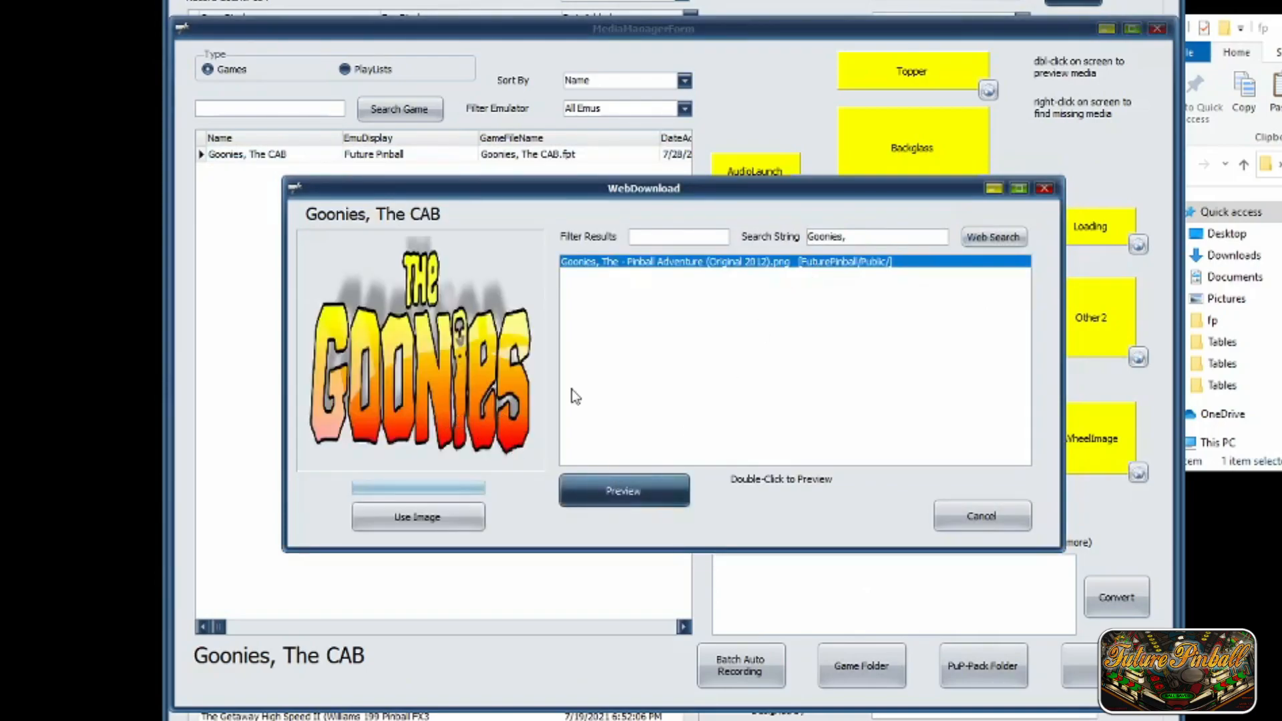
- Search wheel images for Goonies, preview TheGooniesCABlow.png, and use the first The Goonies.png result as the wheel image
{"action": "left_click", "coordinate": [873, 236]}
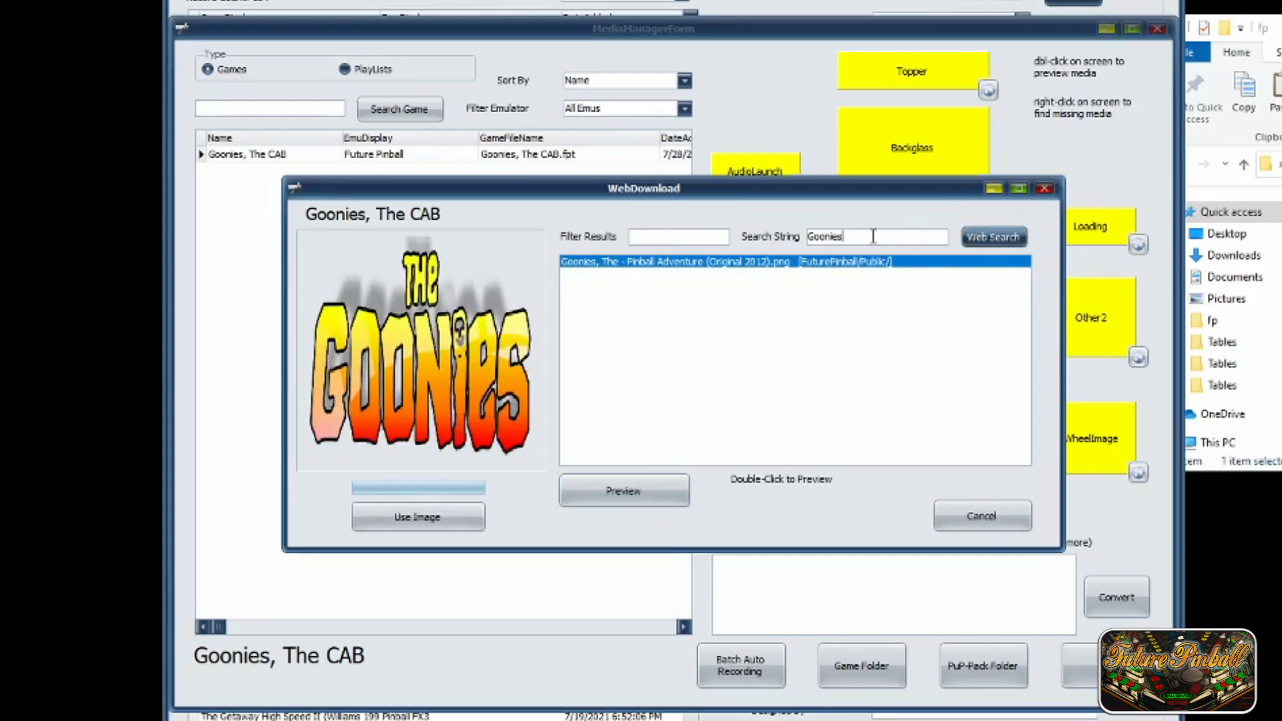
{"action": "left_click", "coordinate": [1012, 242]}
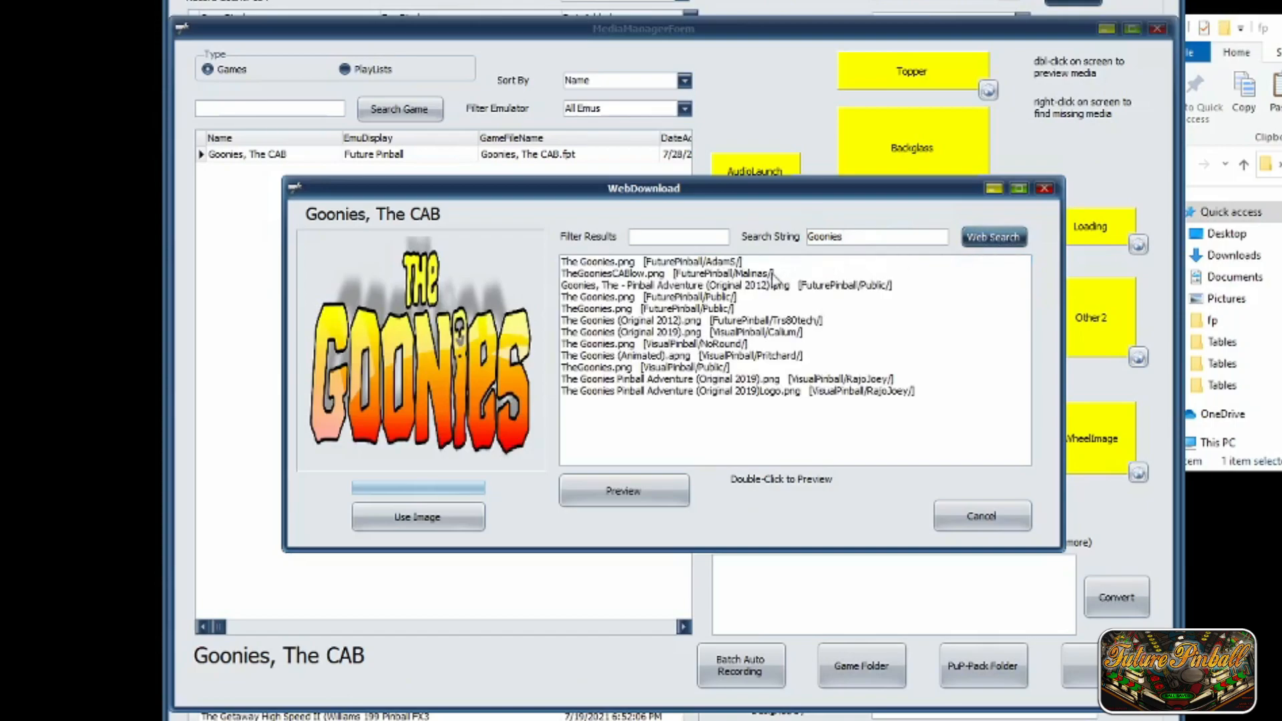
{"action": "left_click", "coordinate": [685, 276]}
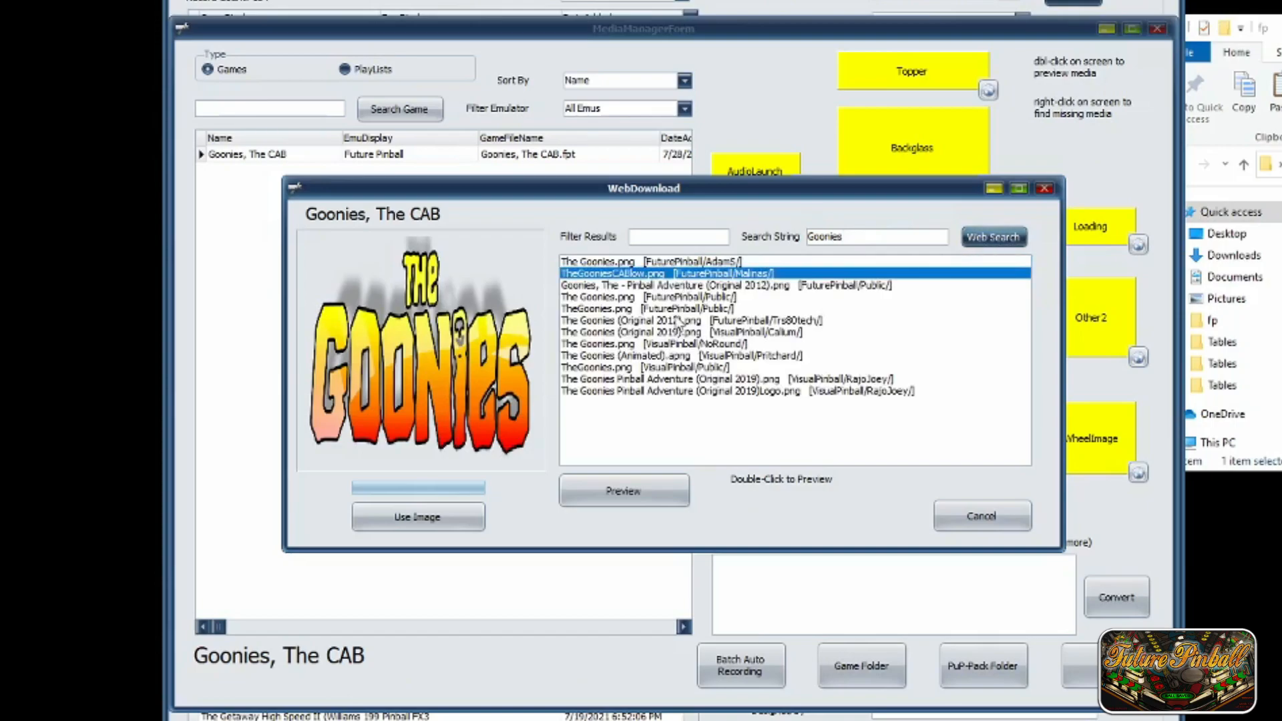
{"action": "left_click", "coordinate": [664, 498]}
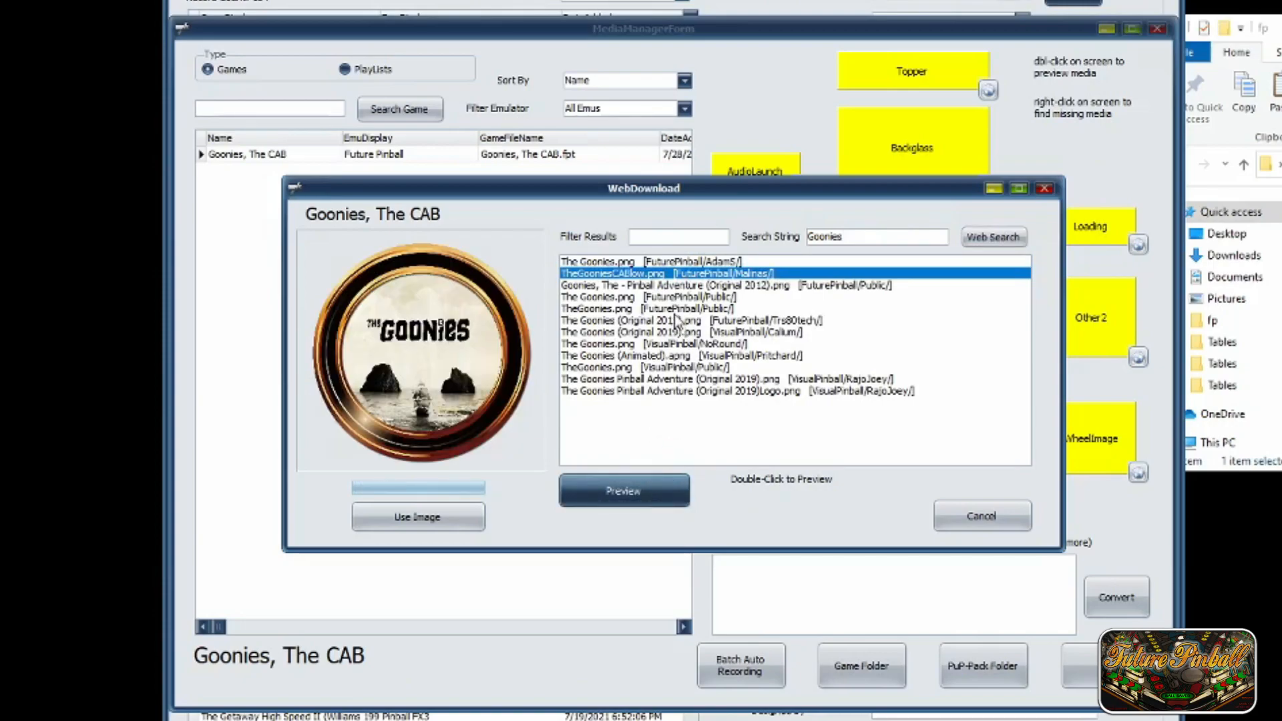
{"action": "left_click", "coordinate": [680, 274]}
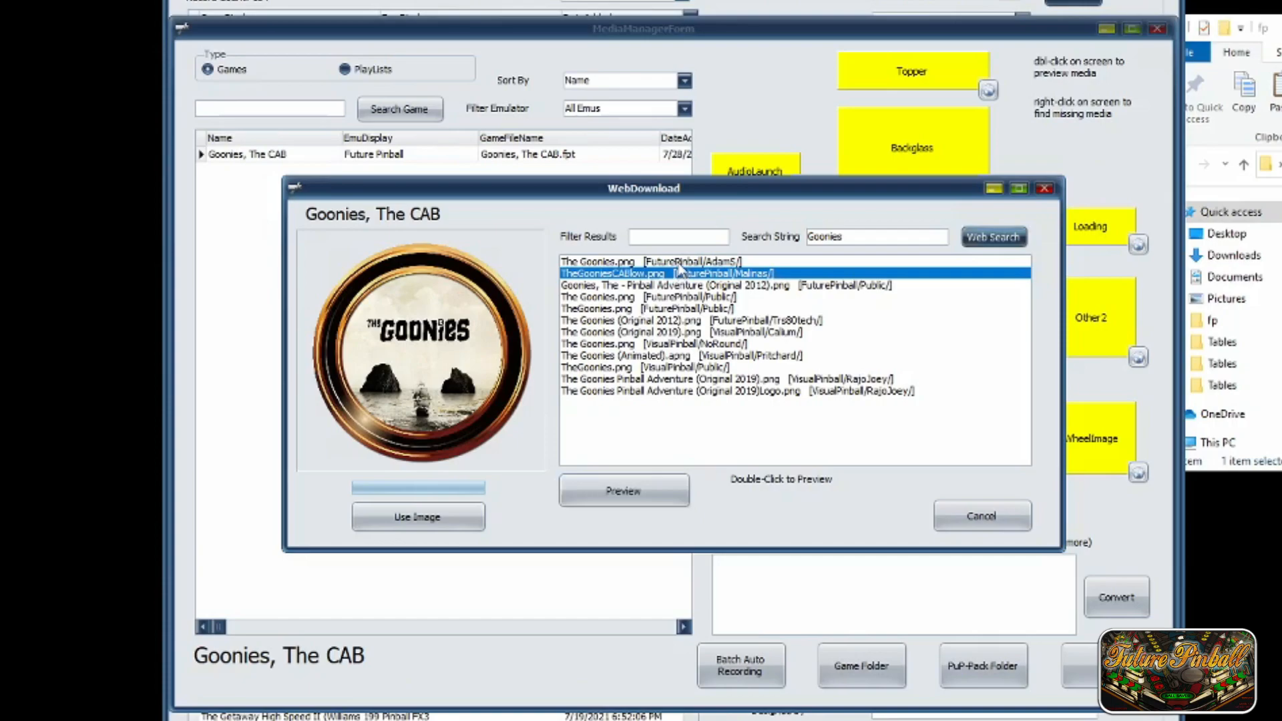
{"action": "left_click", "coordinate": [680, 263]}
{"action": "left_click", "coordinate": [651, 494]}
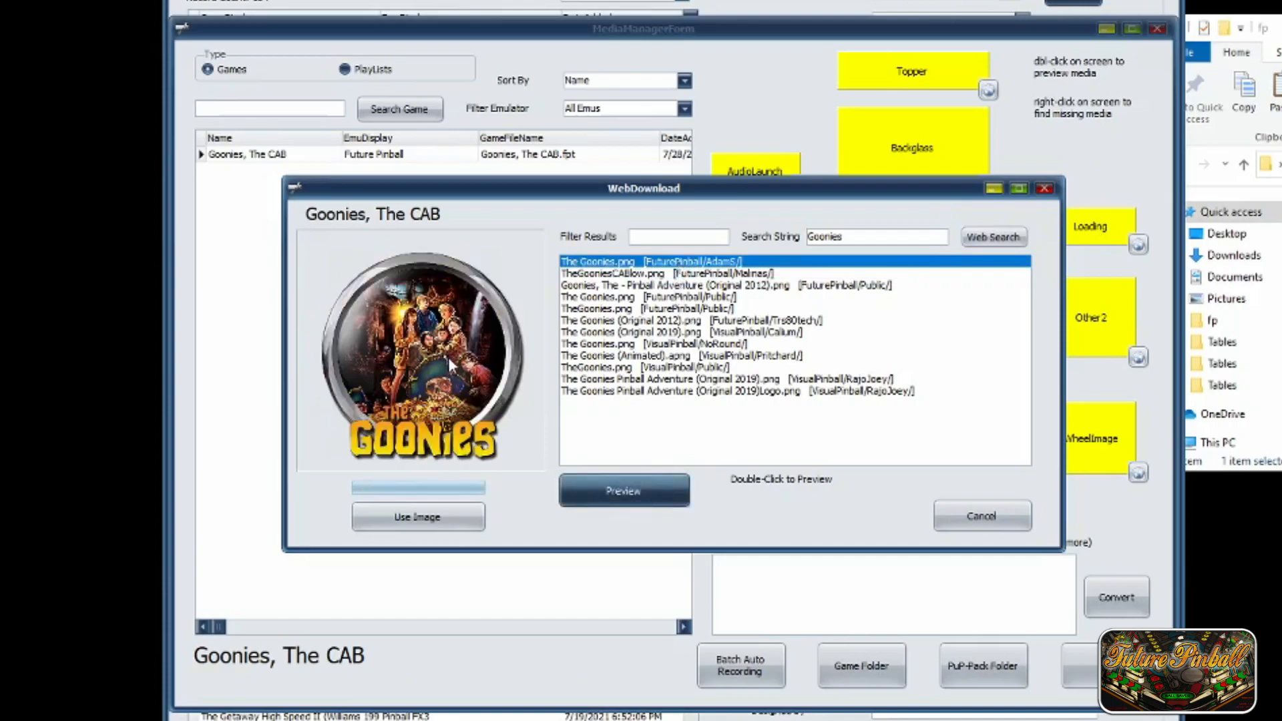
{"action": "left_click", "coordinate": [437, 514]}
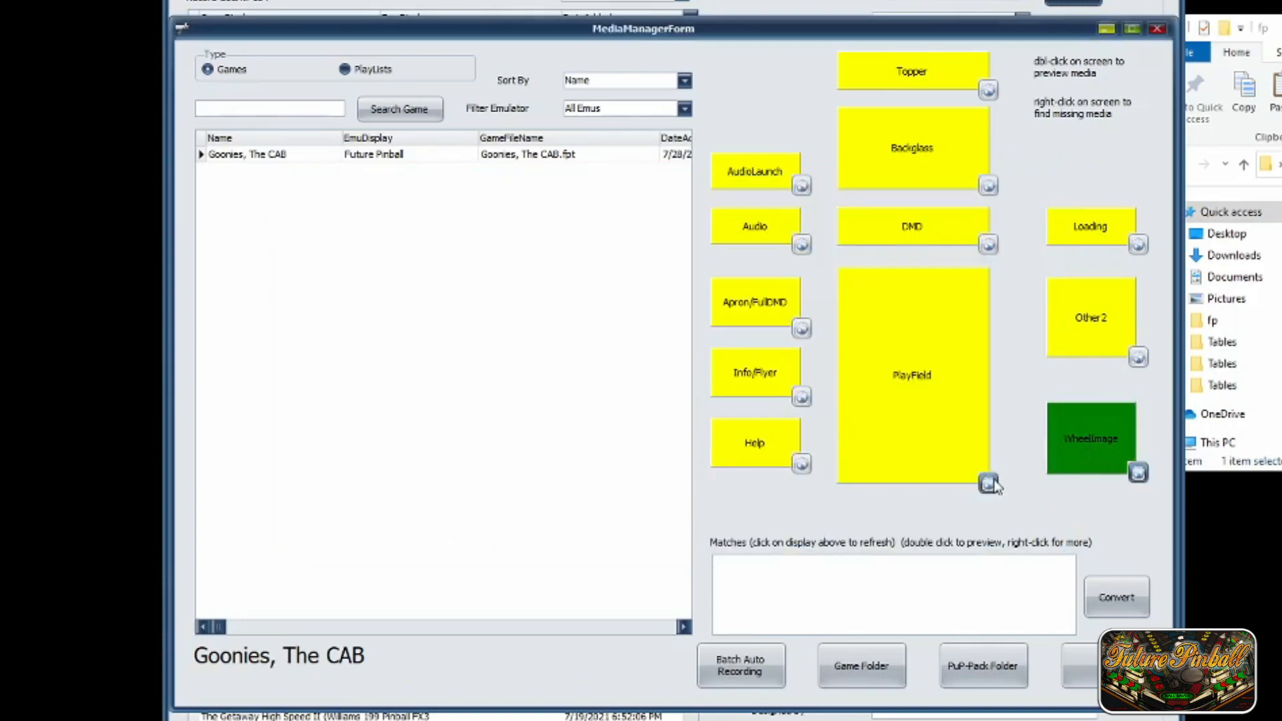
- Search playfield media for Goonies, preview The Goonies (Original 2012).mp4 from FuturePinball, and download it as the playfield video
{"action": "left_click", "coordinate": [988, 483]}
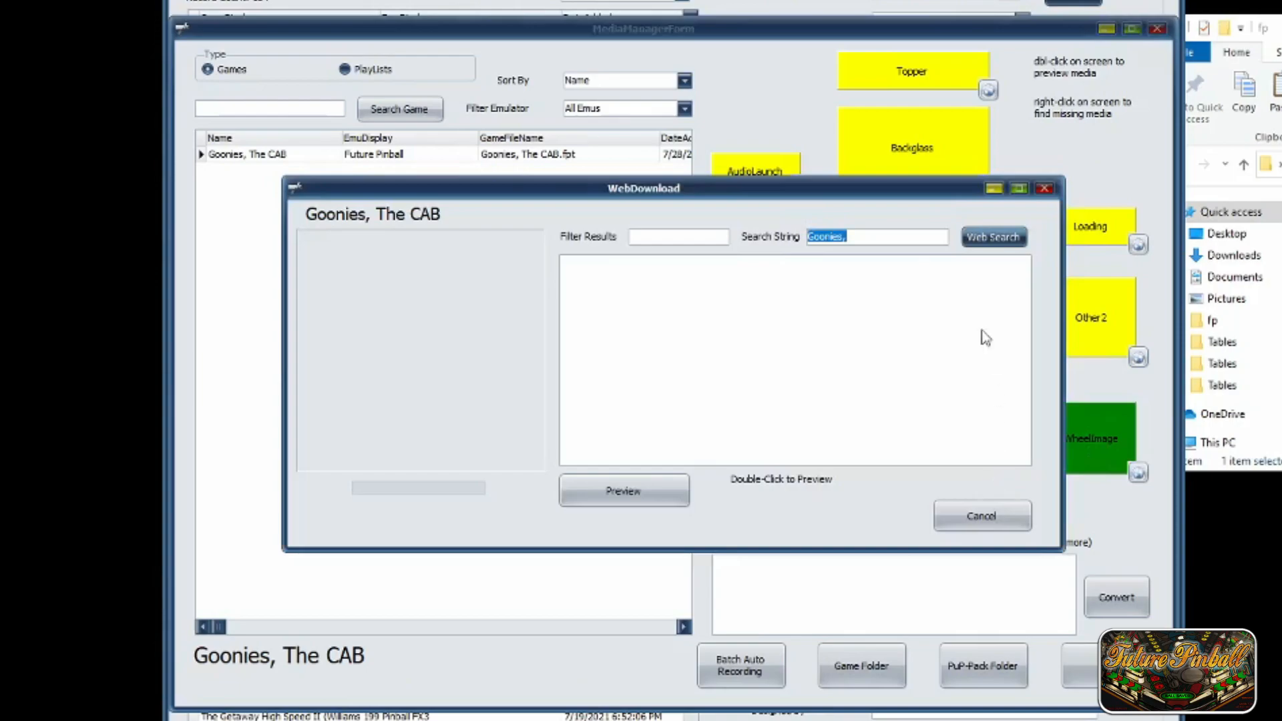
{"action": "left_click", "coordinate": [891, 234]}
{"action": "key", "text": "Return"}
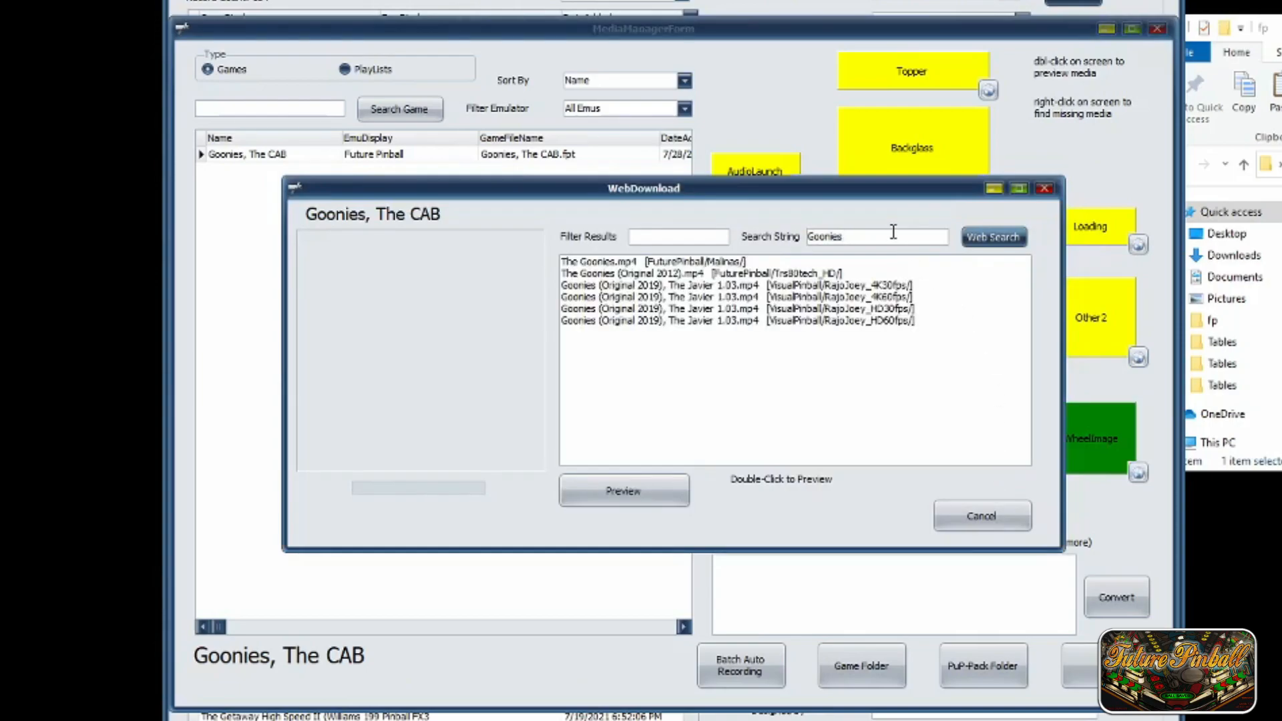
{"action": "left_click", "coordinate": [802, 287]}
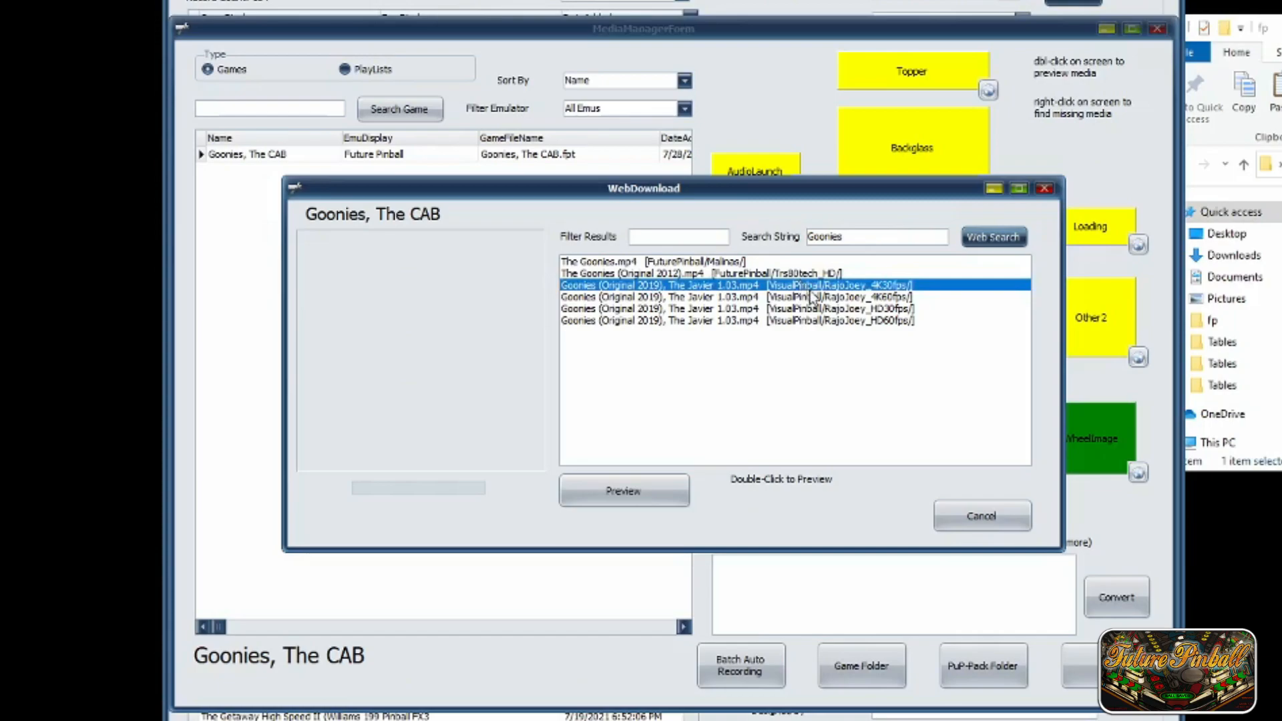
{"action": "left_click", "coordinate": [769, 275]}
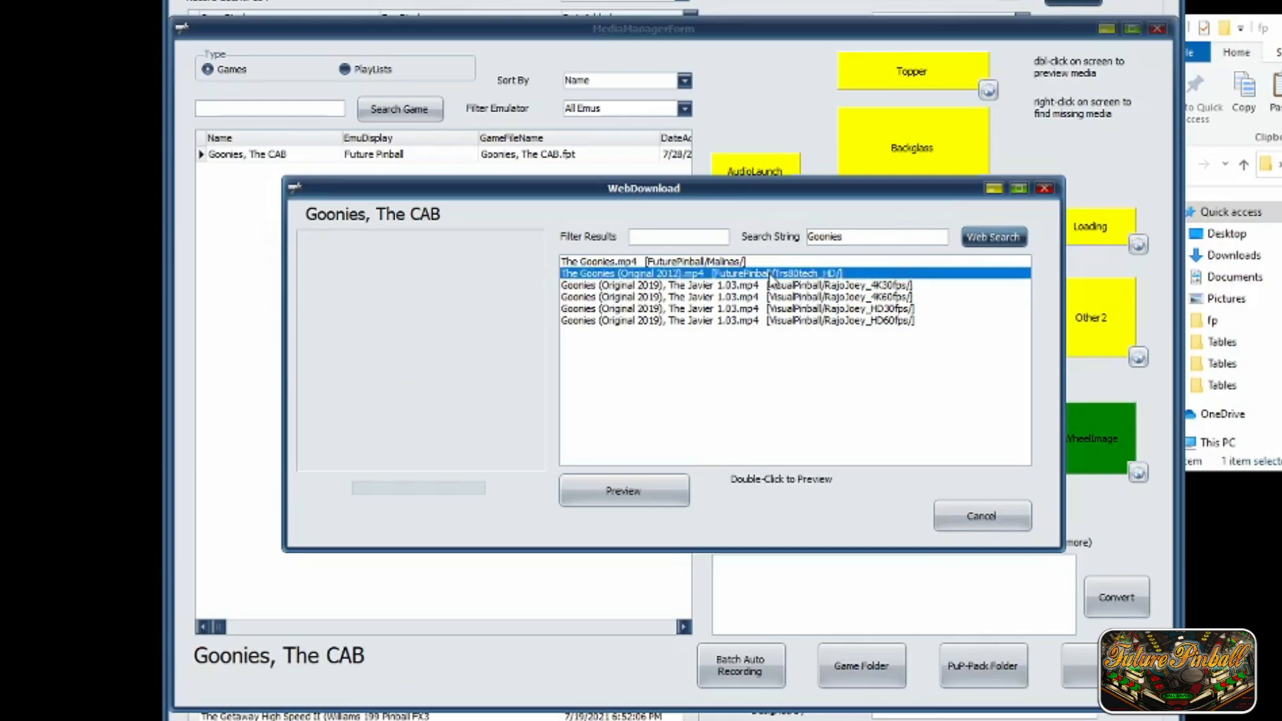
{"action": "left_click", "coordinate": [638, 491]}
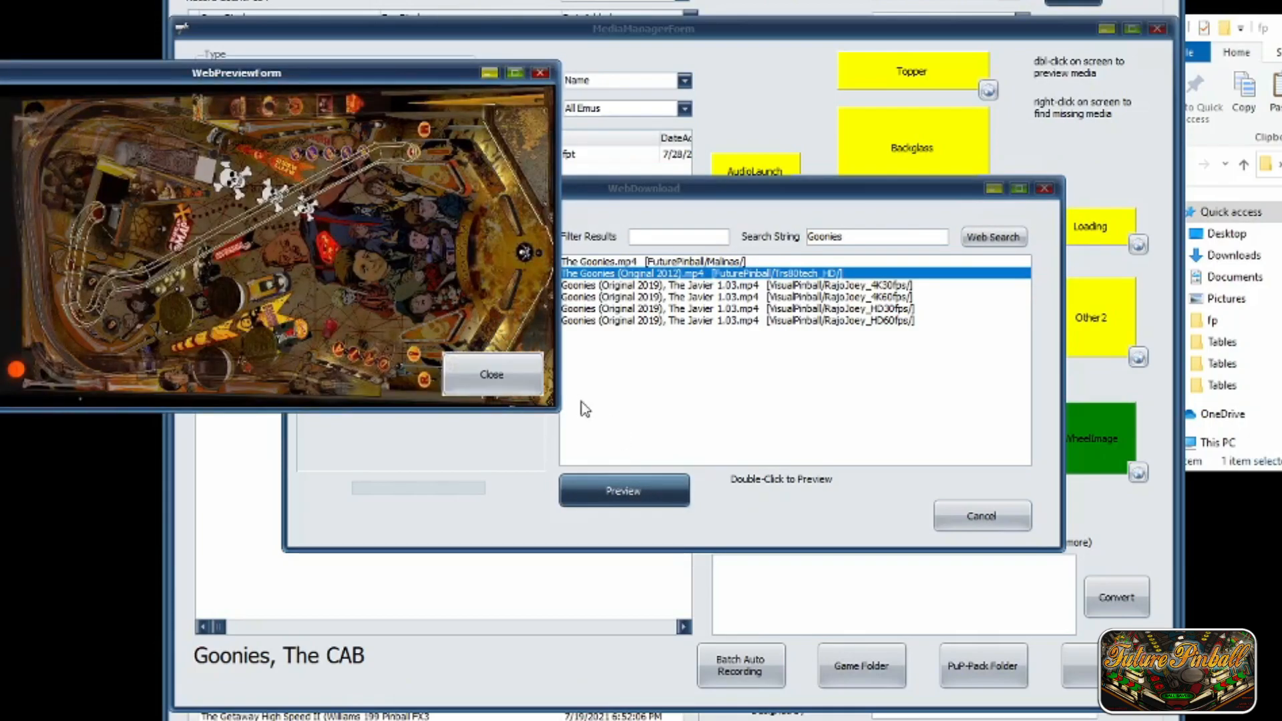
{"action": "left_click", "coordinate": [523, 378]}
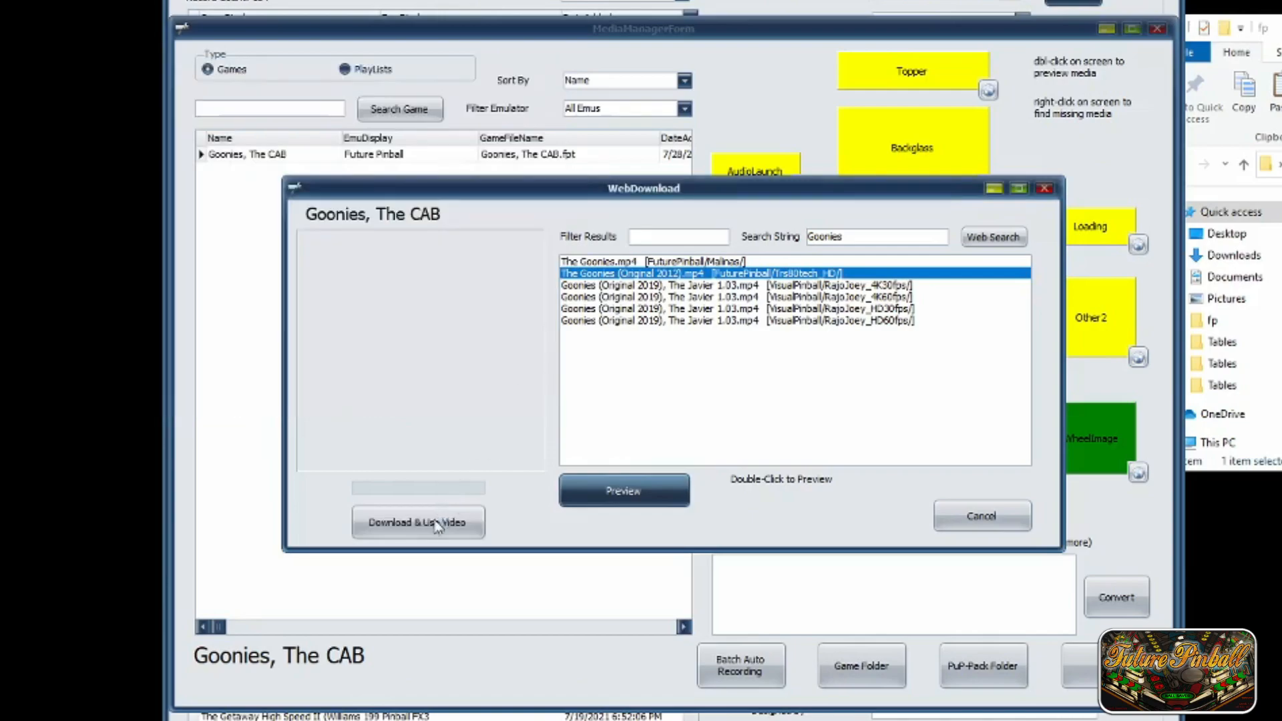
{"action": "left_click", "coordinate": [434, 524]}
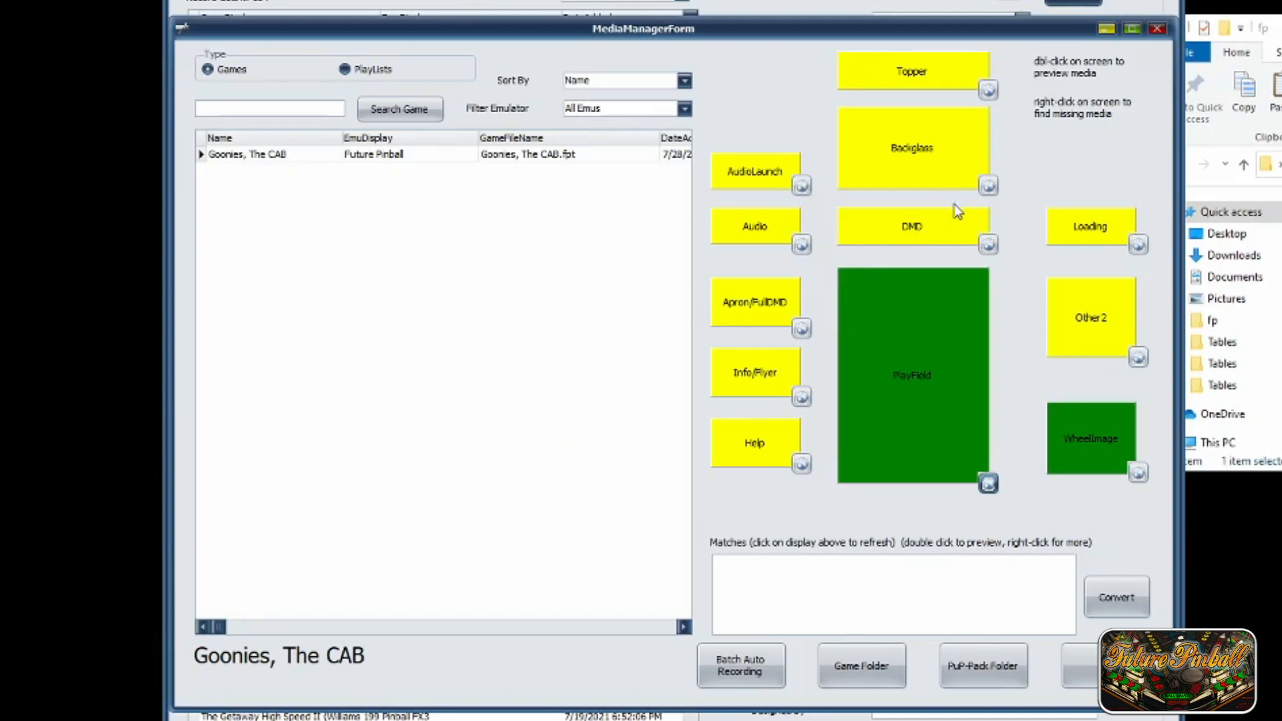
- Search backglass media for Goonies, preview The Goonies (Original 2012).mp4 from FuturePinball, and download it as the backglass video
{"action": "left_click", "coordinate": [989, 186]}
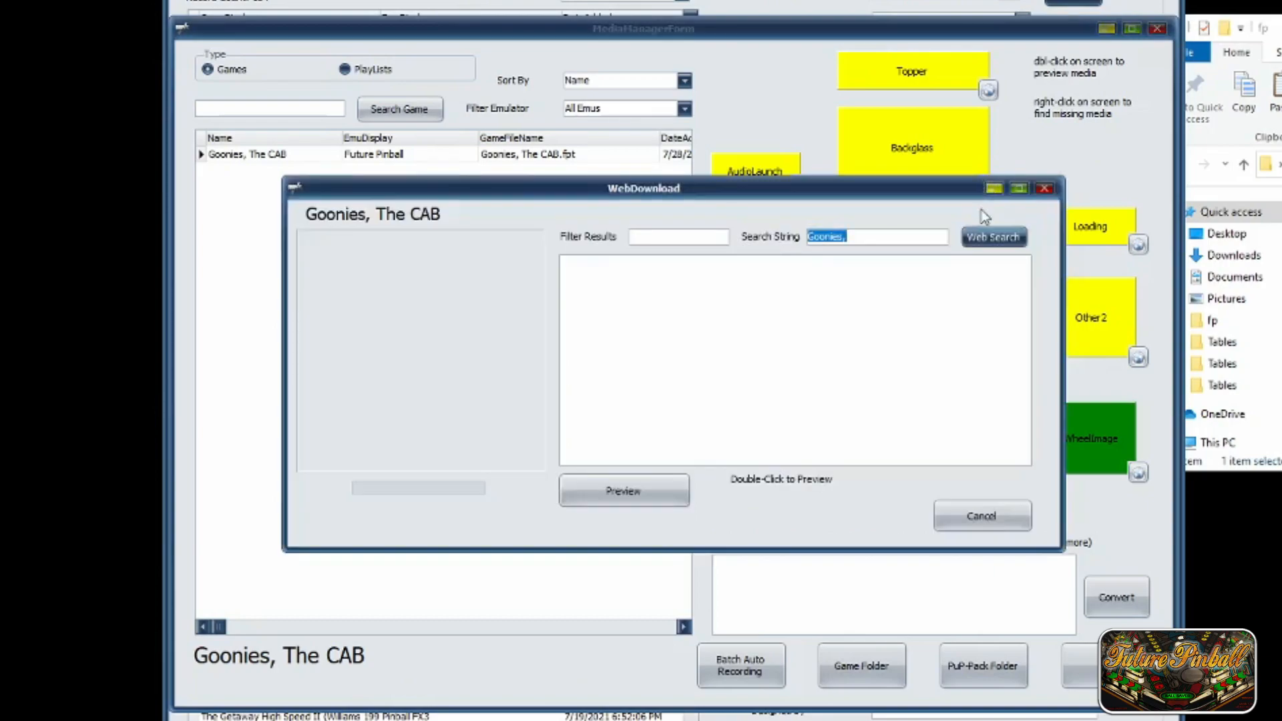
{"action": "left_click", "coordinate": [926, 234]}
{"action": "left_click", "coordinate": [1020, 235]}
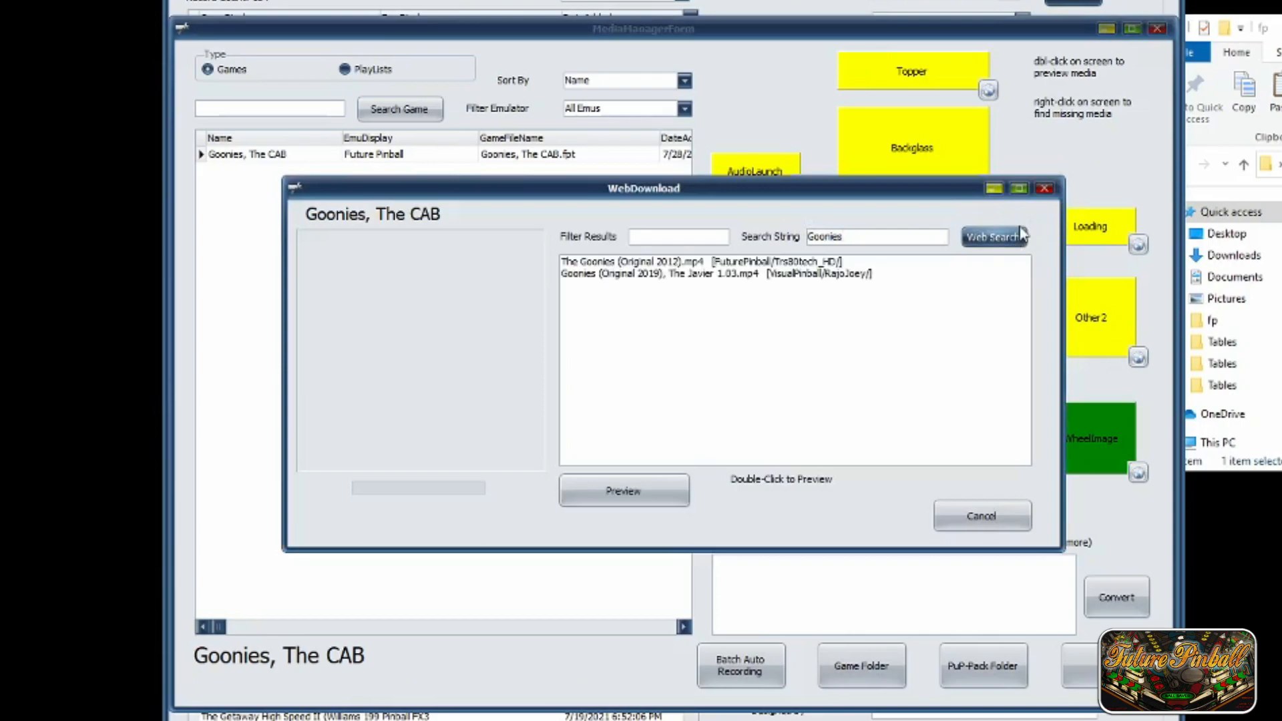
{"action": "left_click", "coordinate": [744, 264]}
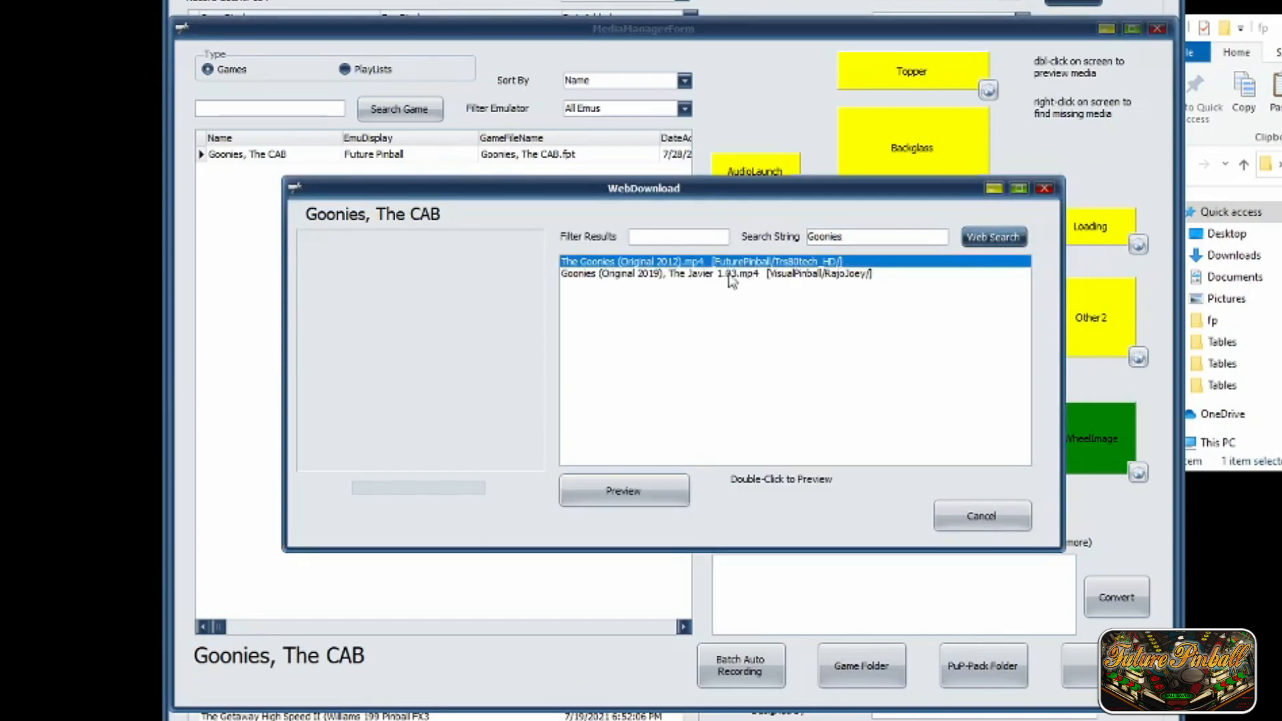
{"action": "left_click", "coordinate": [649, 500]}
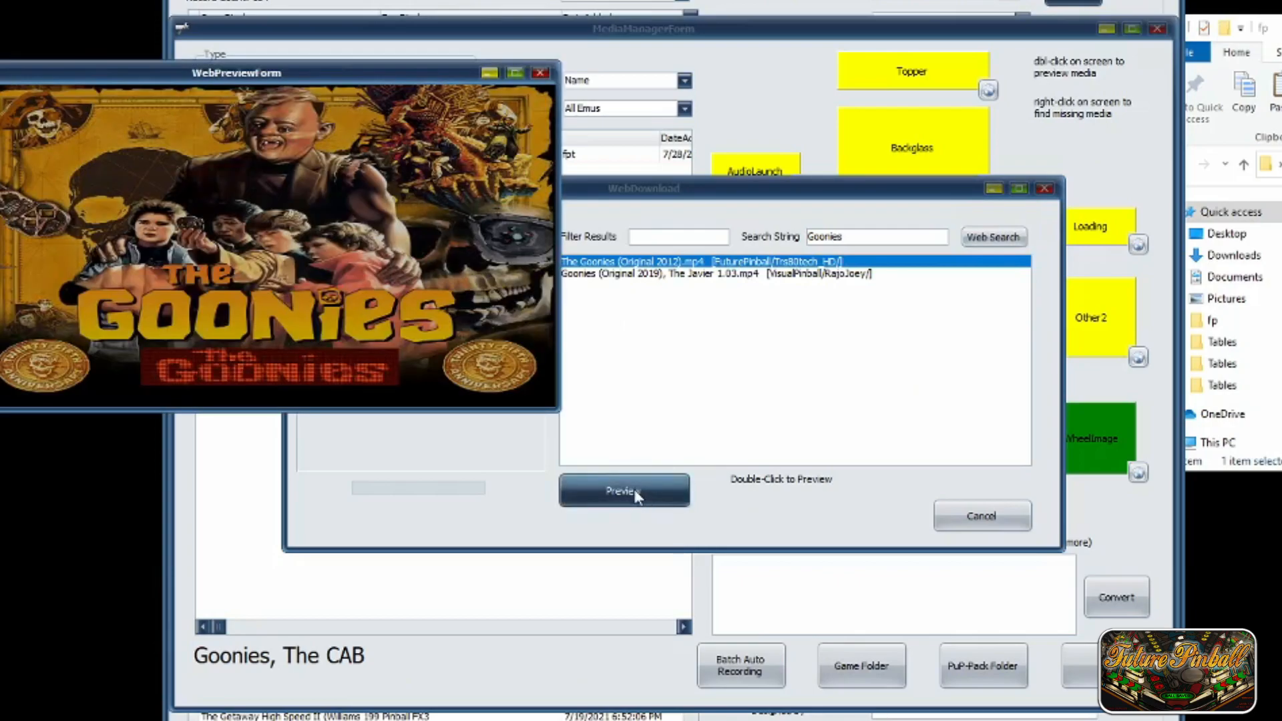
{"action": "left_click", "coordinate": [514, 388]}
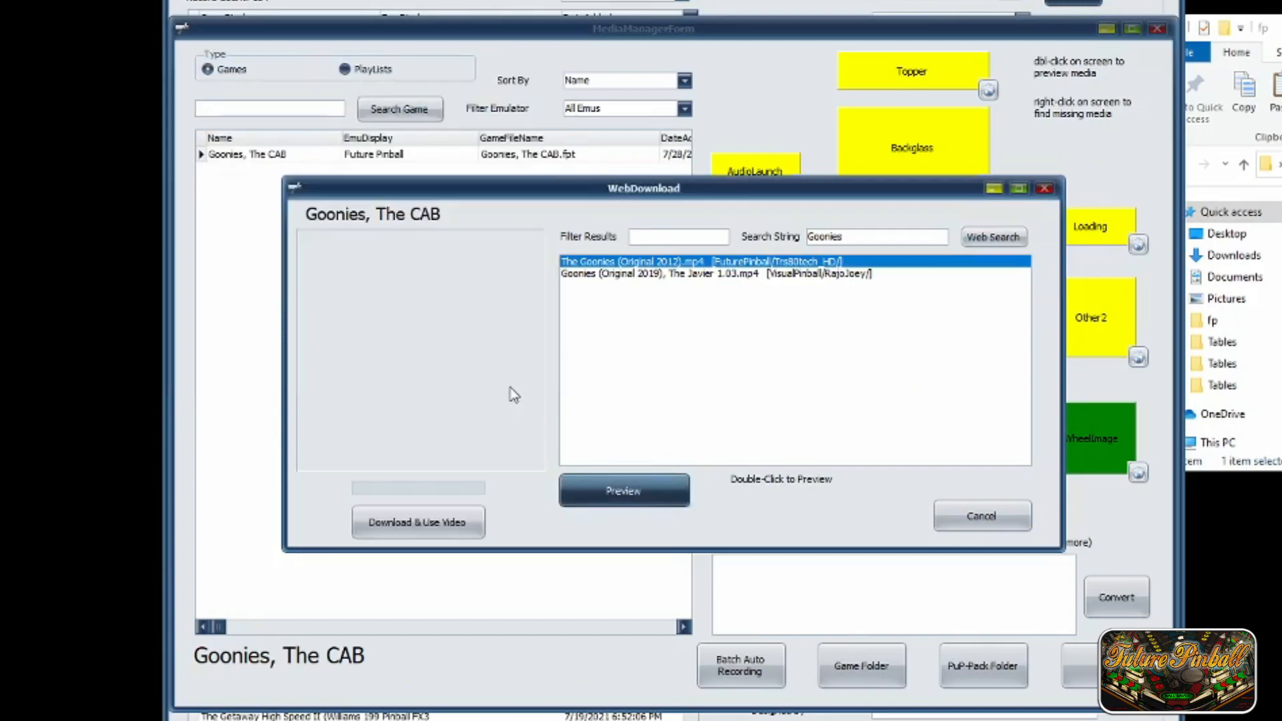
{"action": "left_click", "coordinate": [439, 526]}
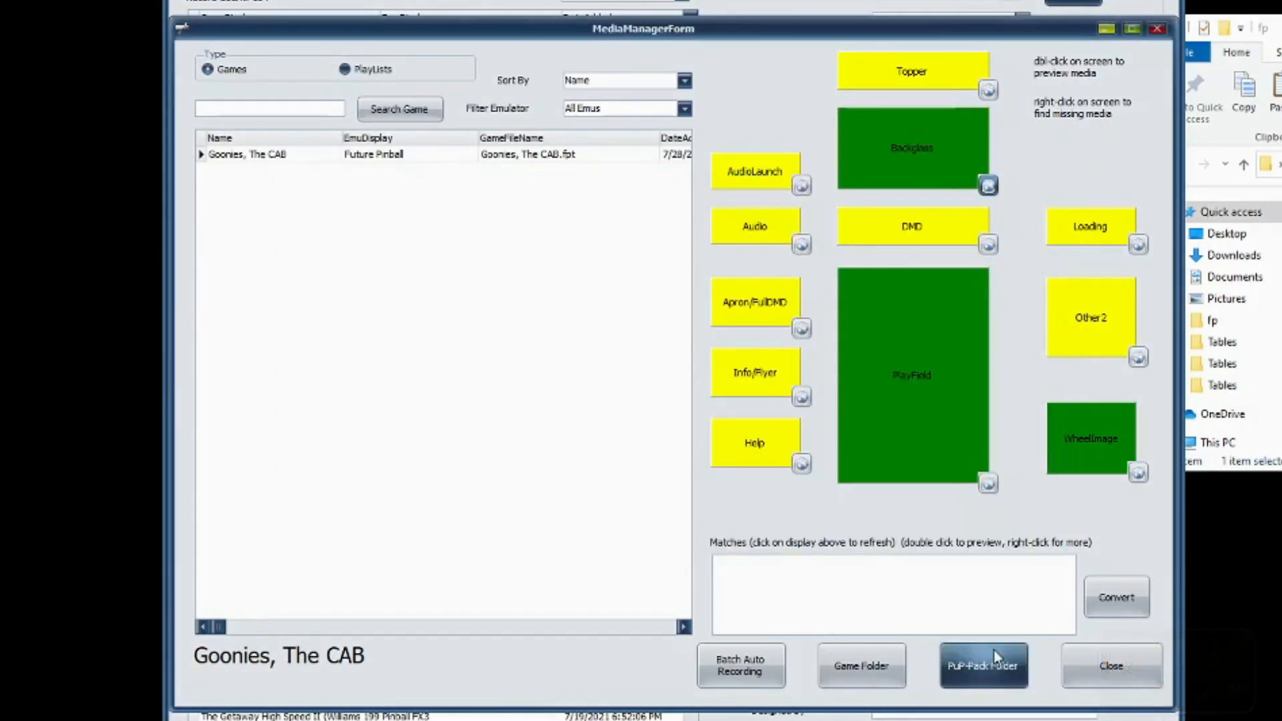
- Close the media and games managers, exit PinUP Popper Setup, and launch PinUP Popper FrontEnd from the PinUP folder
{"action": "left_click", "coordinate": [1080, 660]}
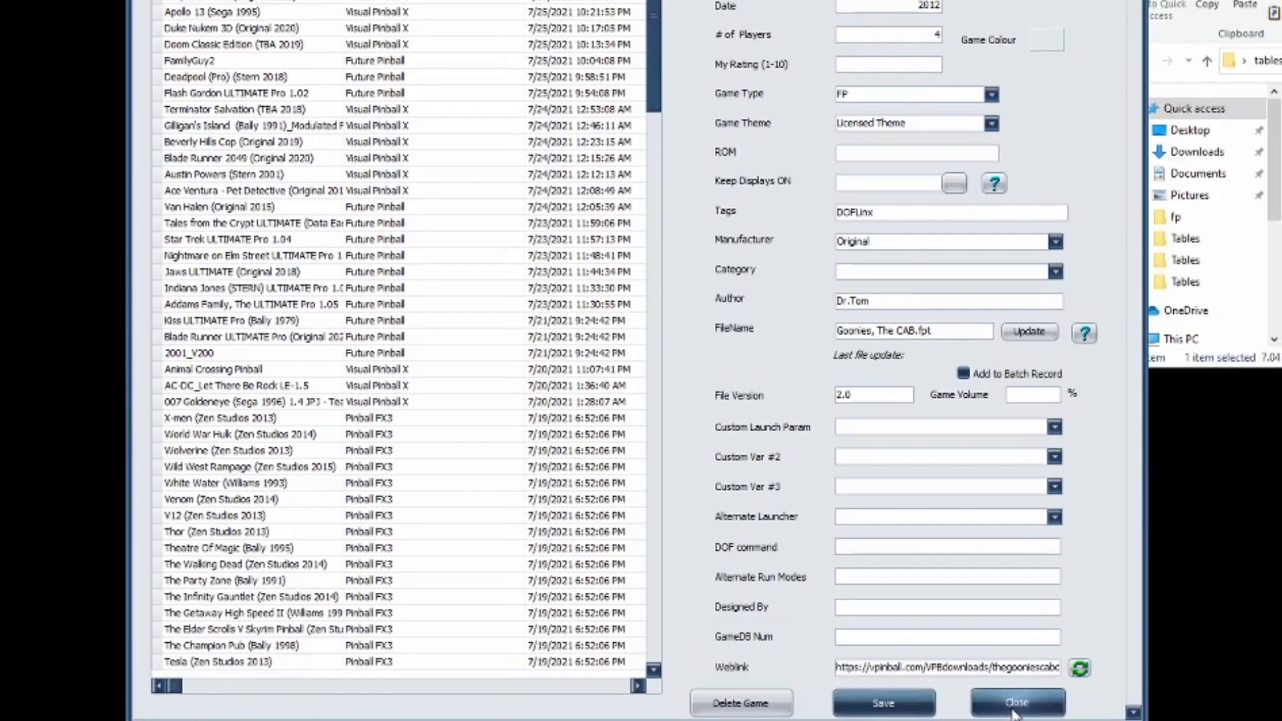
{"action": "left_click", "coordinate": [1022, 657]}
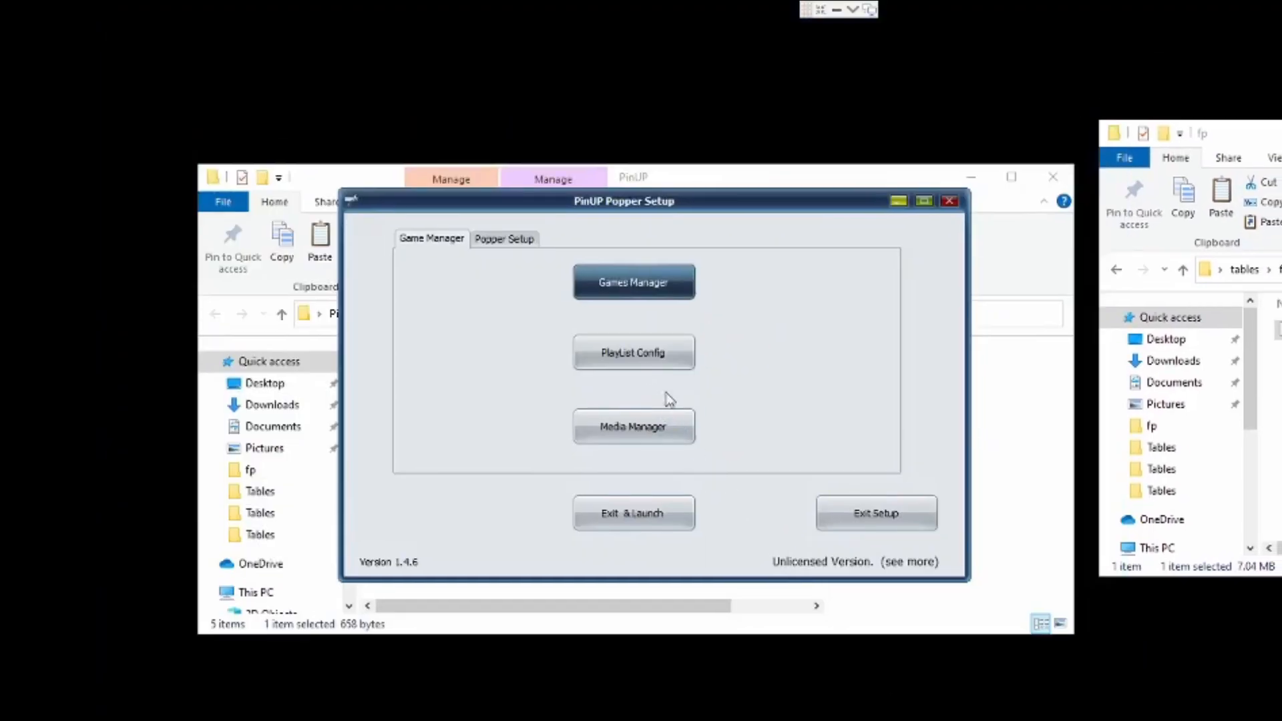
{"action": "left_click", "coordinate": [856, 528]}
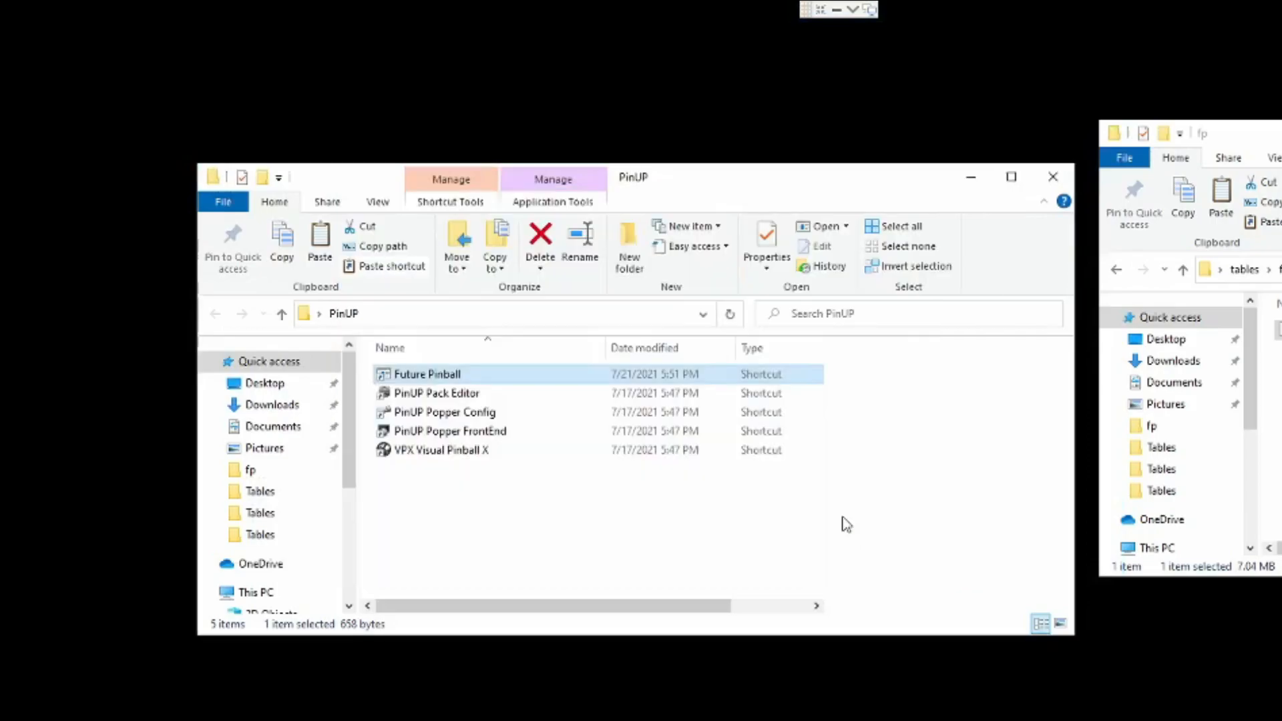
{"action": "double_click", "coordinate": [503, 437]}
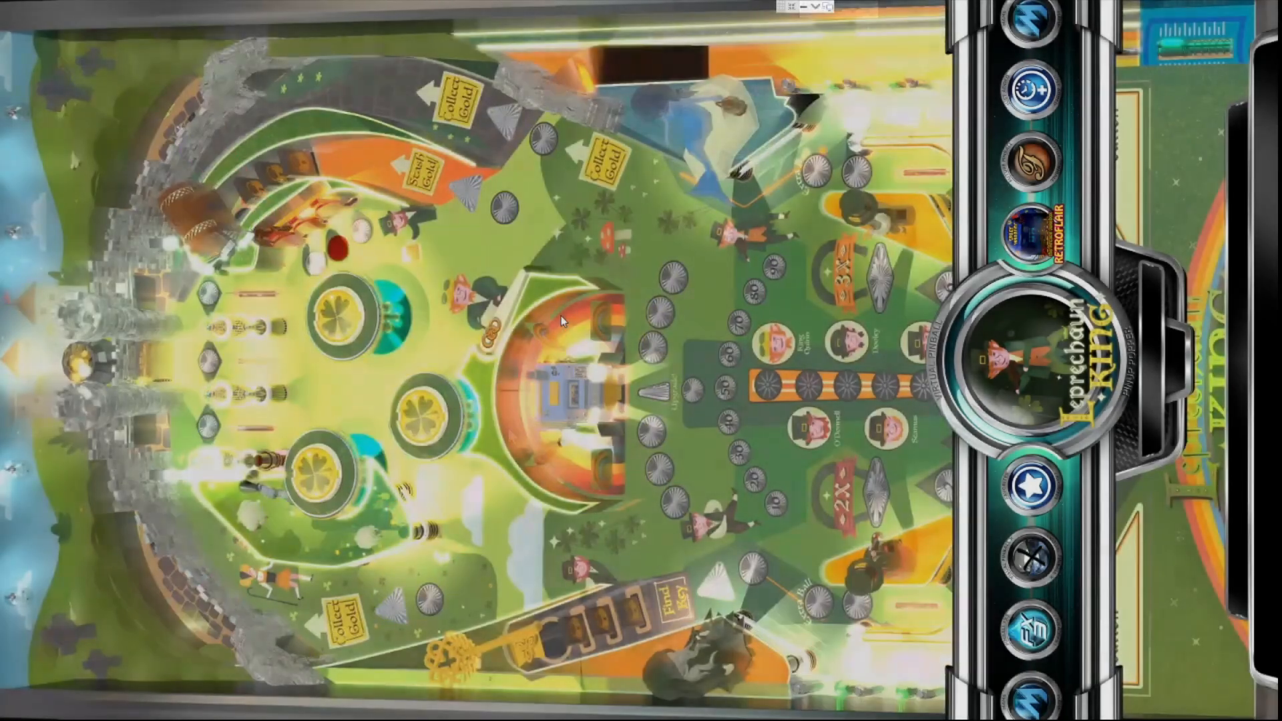
- Open the Future Pinball playlist in the front end, browse to Goonies (Original 2012), The, and launch the table
{"action": "key", "text": "Right"}
{"action": "key", "text": "Right"}
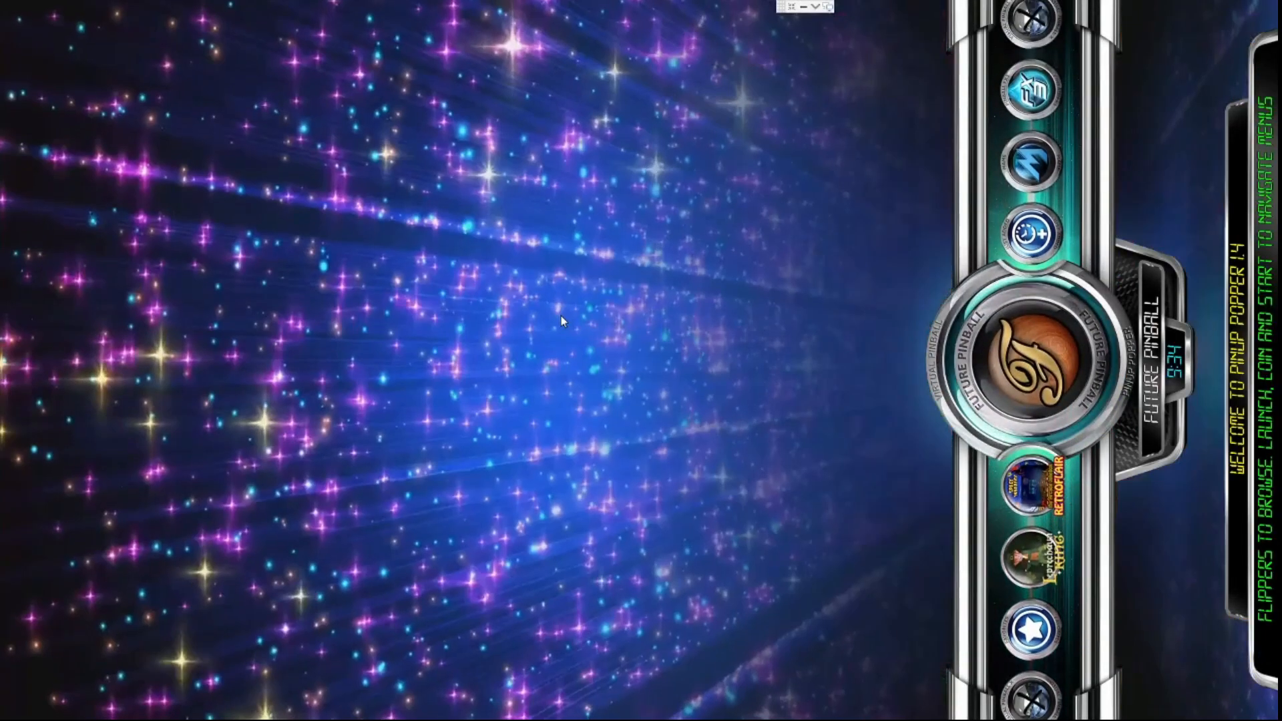
{"action": "key", "text": "Return"}
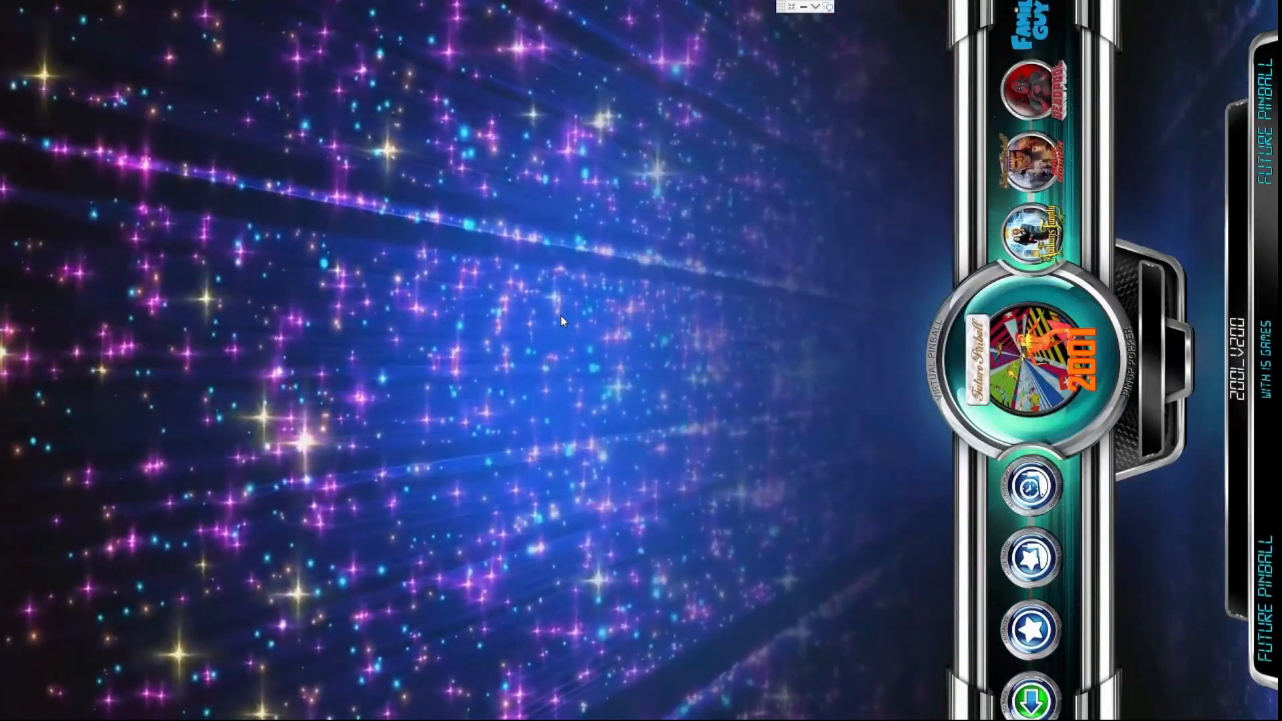
{"action": "key", "text": "Left"}
{"action": "key", "text": "Left"}
{"action": "key", "text": "Left"}
{"action": "key", "text": "Left"}
{"action": "key", "text": "Left"}
{"action": "key", "text": "Left"}
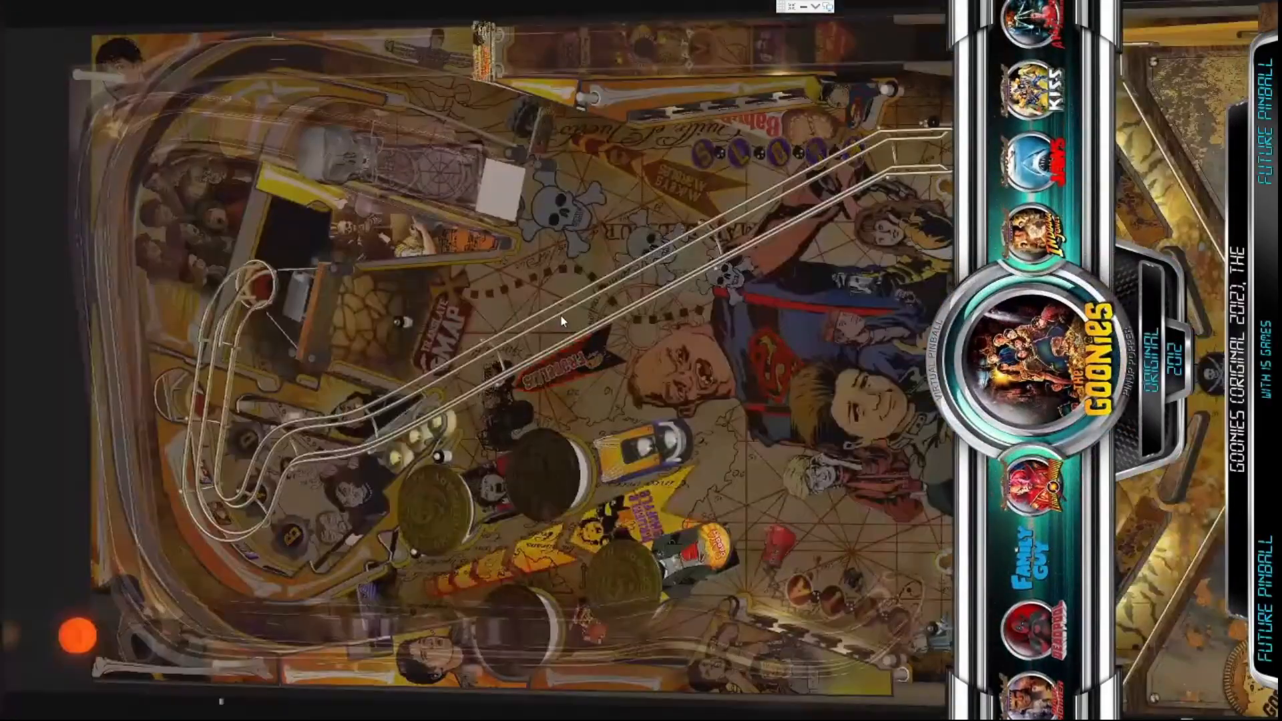
{"action": "key", "text": "Return"}
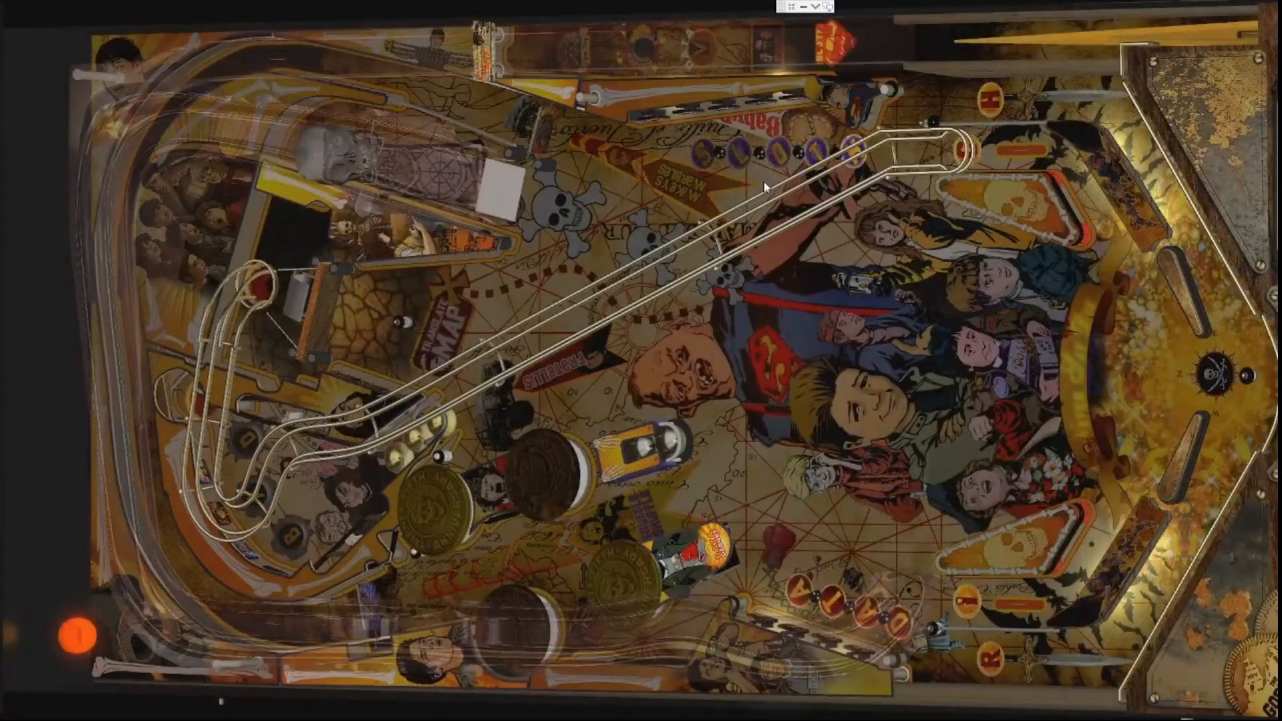
- Leave the game wheel and quit PinUP Popper with its System Exit option
{"action": "key", "text": "Escape"}
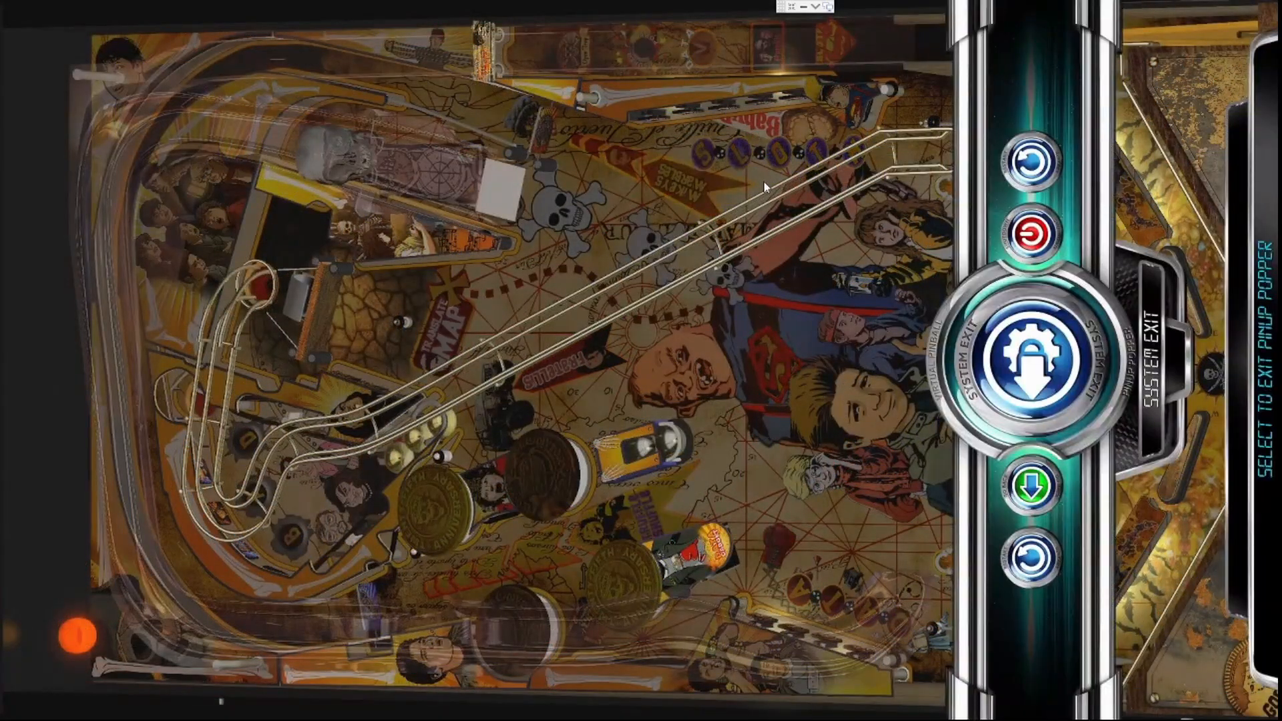
{"action": "key", "text": "Return"}
{"action": "key", "text": "Return"}
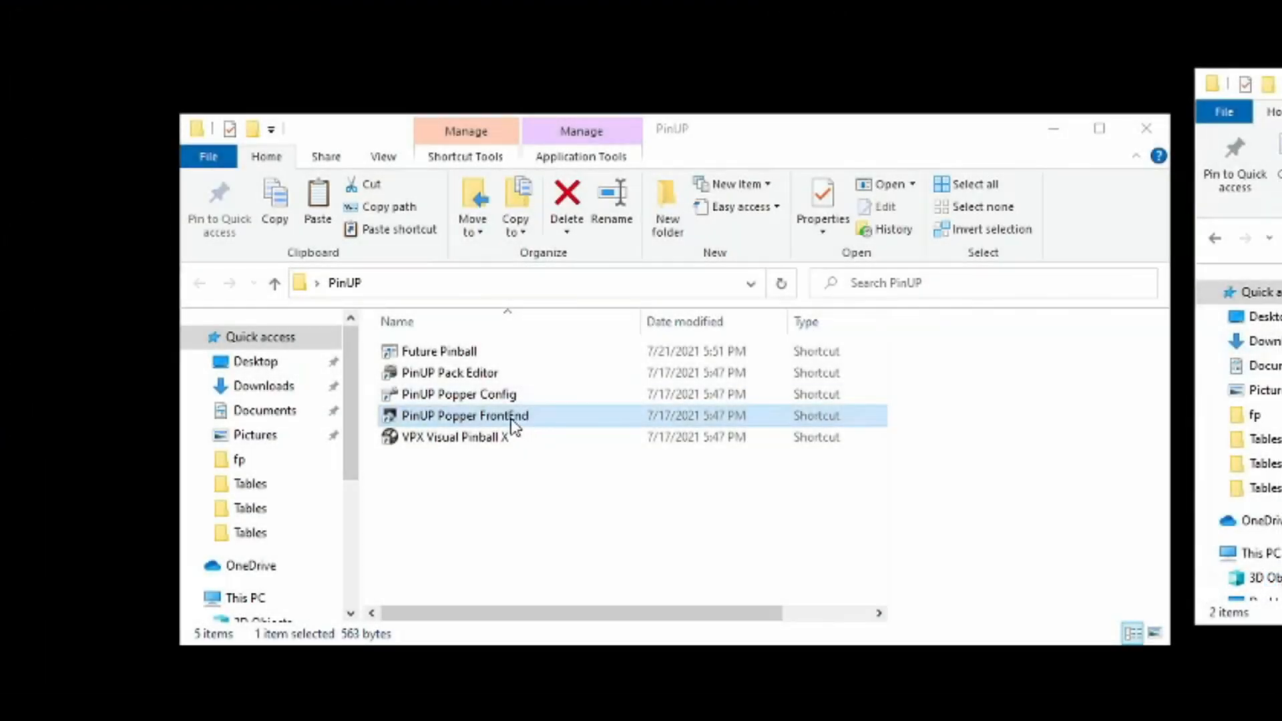
- Open the Games Manager in PinUP Popper Config and scan for new games with the emulator filter set to Visual Pinball X
{"action": "double_click", "coordinate": [505, 399]}
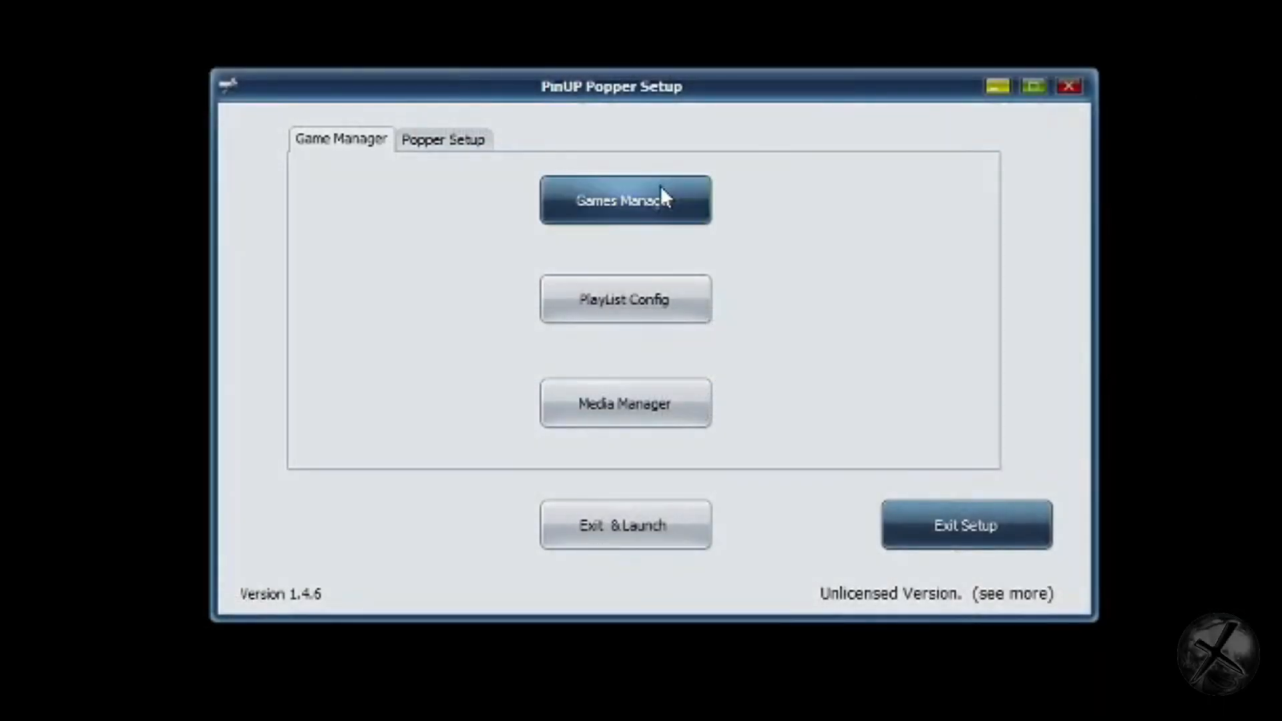
{"action": "left_click", "coordinate": [653, 199]}
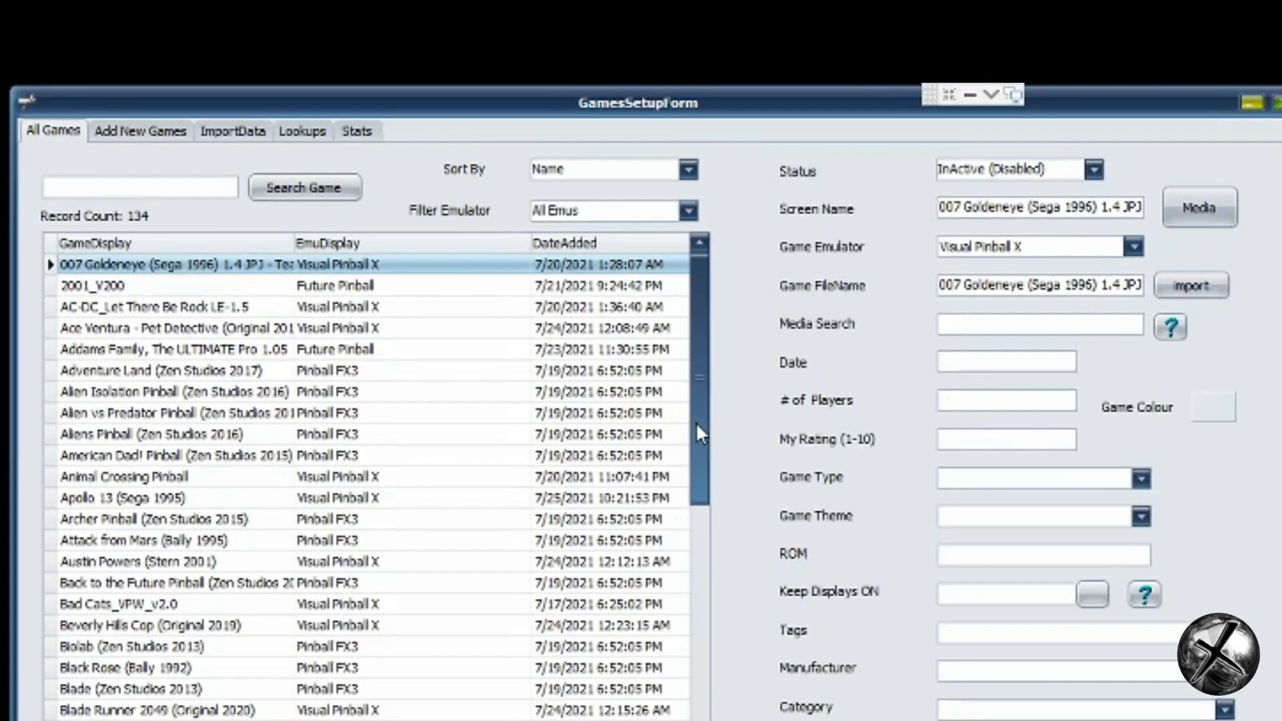
{"action": "left_click", "coordinate": [150, 137]}
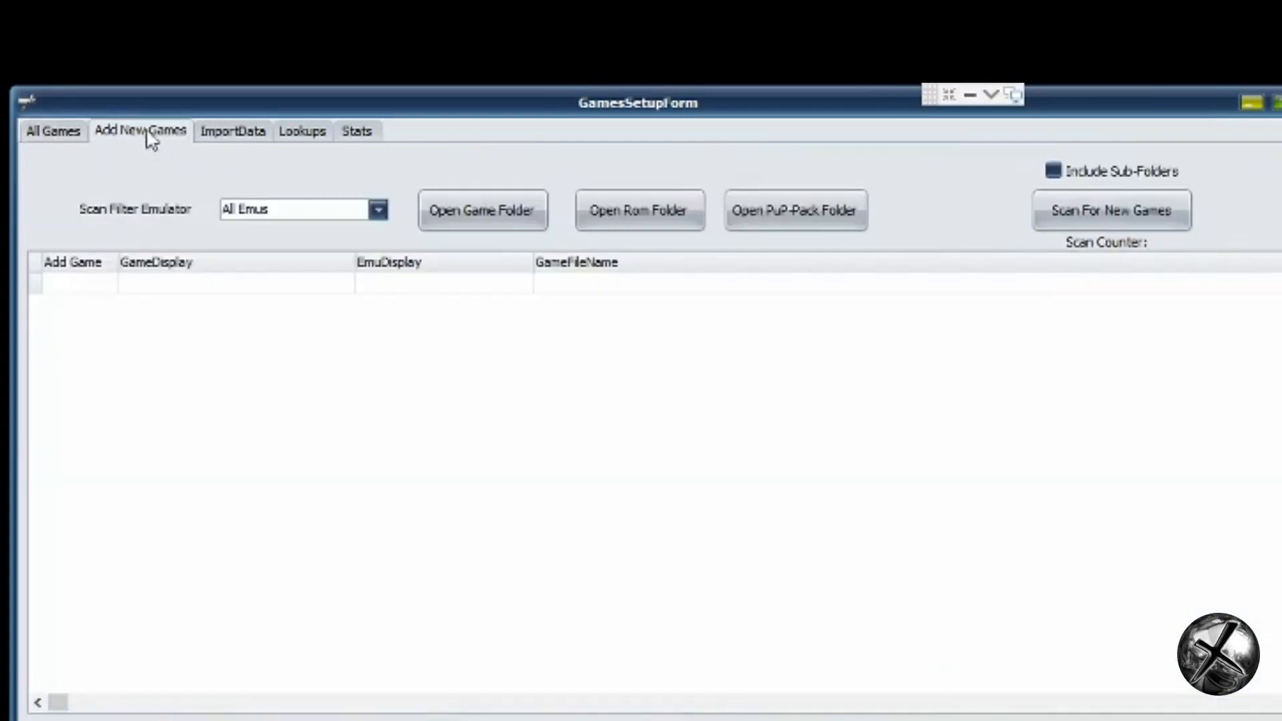
{"action": "left_click", "coordinate": [379, 211]}
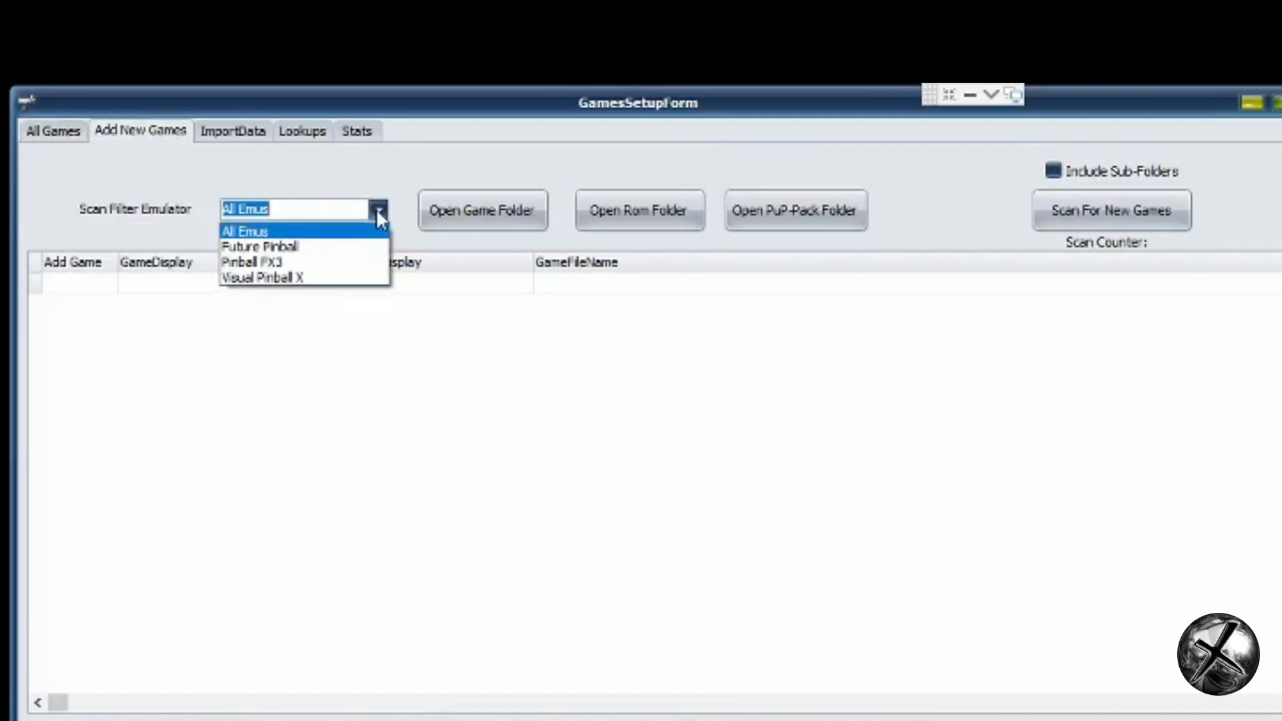
{"action": "left_click", "coordinate": [354, 287]}
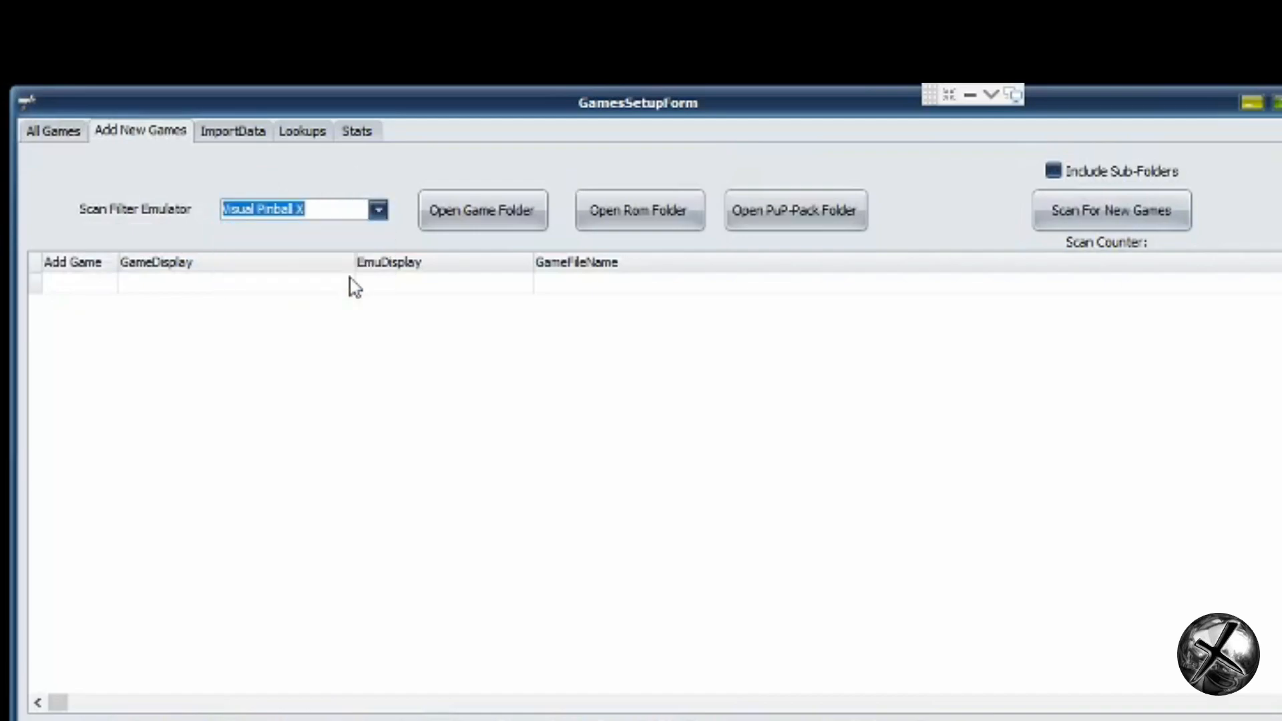
{"action": "left_click", "coordinate": [1066, 211]}
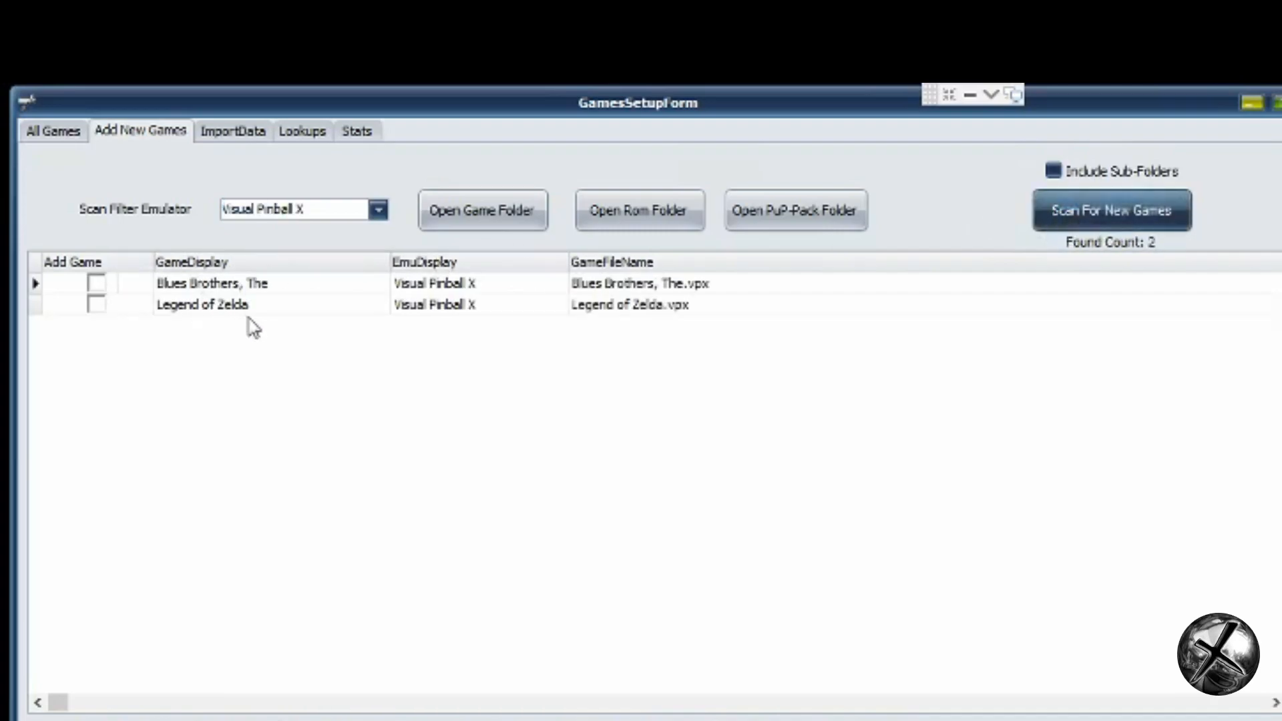
- Open the Visual Pinball X game folder and copy Funhouse (Williams 1990).directb2s and Funhouse (Williams 1990).vpx from the vpx folder into it
{"action": "left_click", "coordinate": [493, 223]}
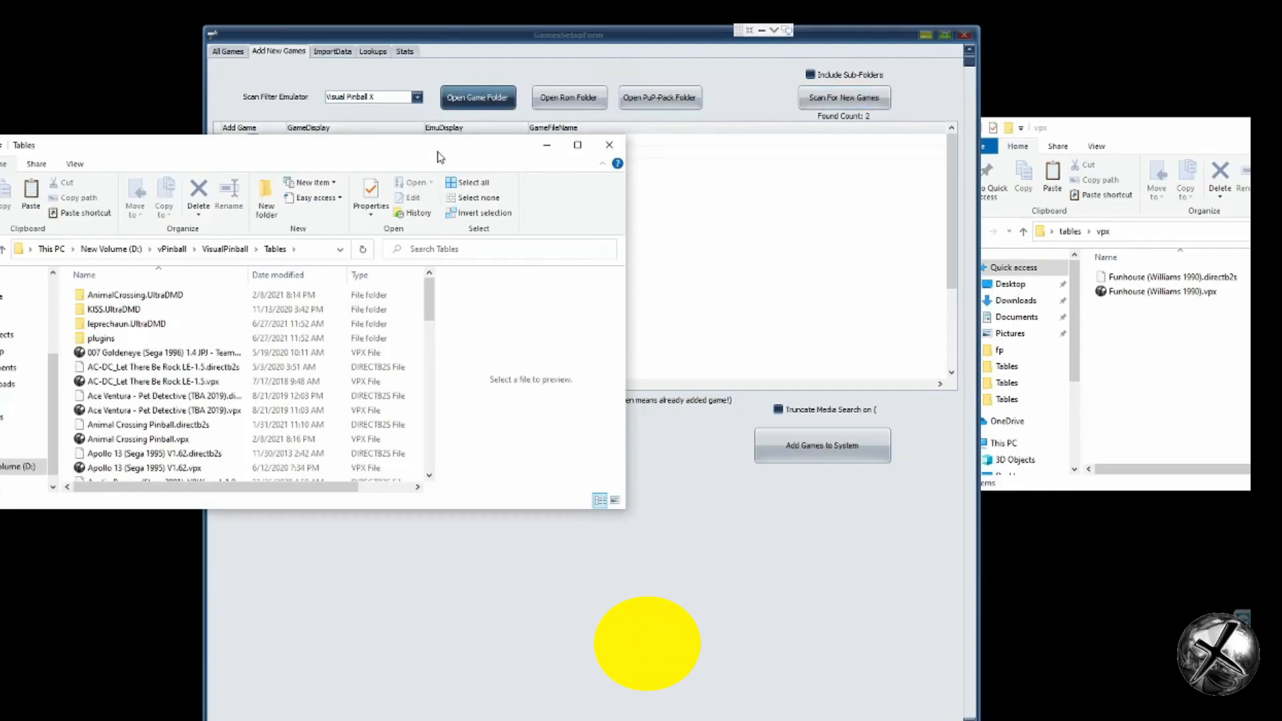
{"action": "left_click_drag", "start_coordinate": [438, 157], "coordinate": [714, 197]}
{"action": "scroll", "coordinate": [481, 478], "scroll_direction": "down", "scroll_amount": 4}
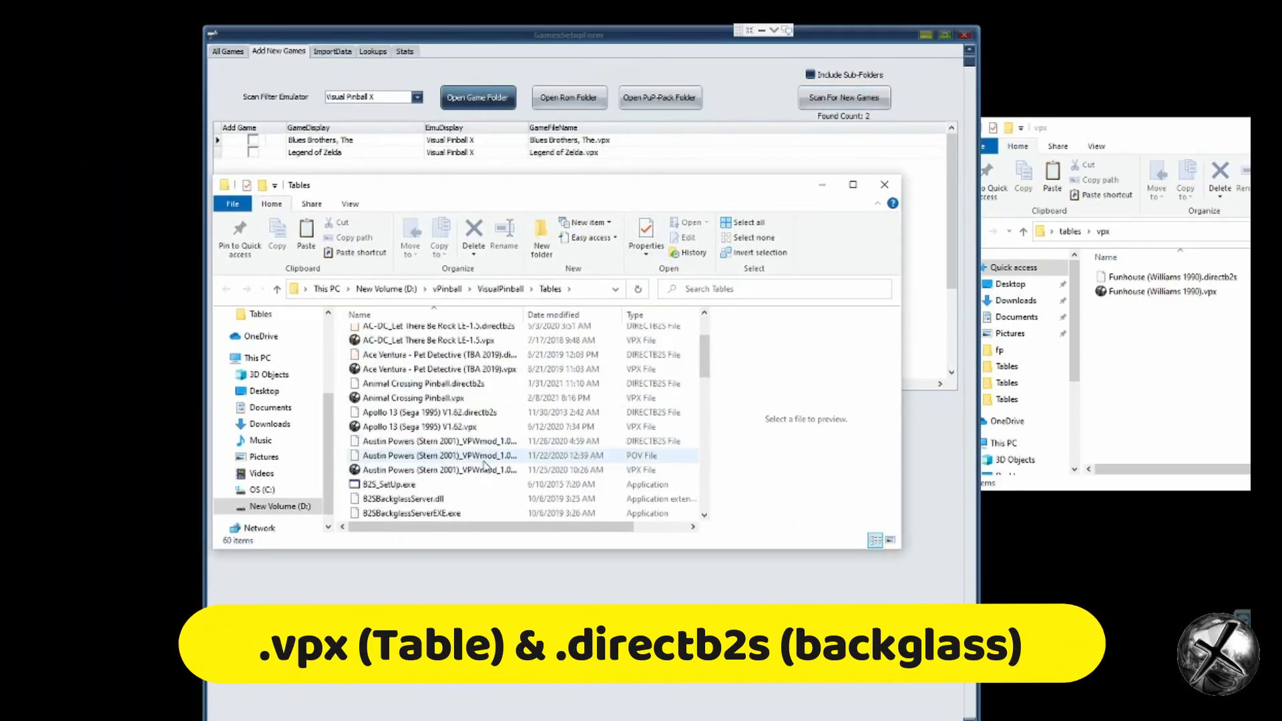
{"action": "scroll", "coordinate": [504, 458], "scroll_direction": "up", "scroll_amount": 4}
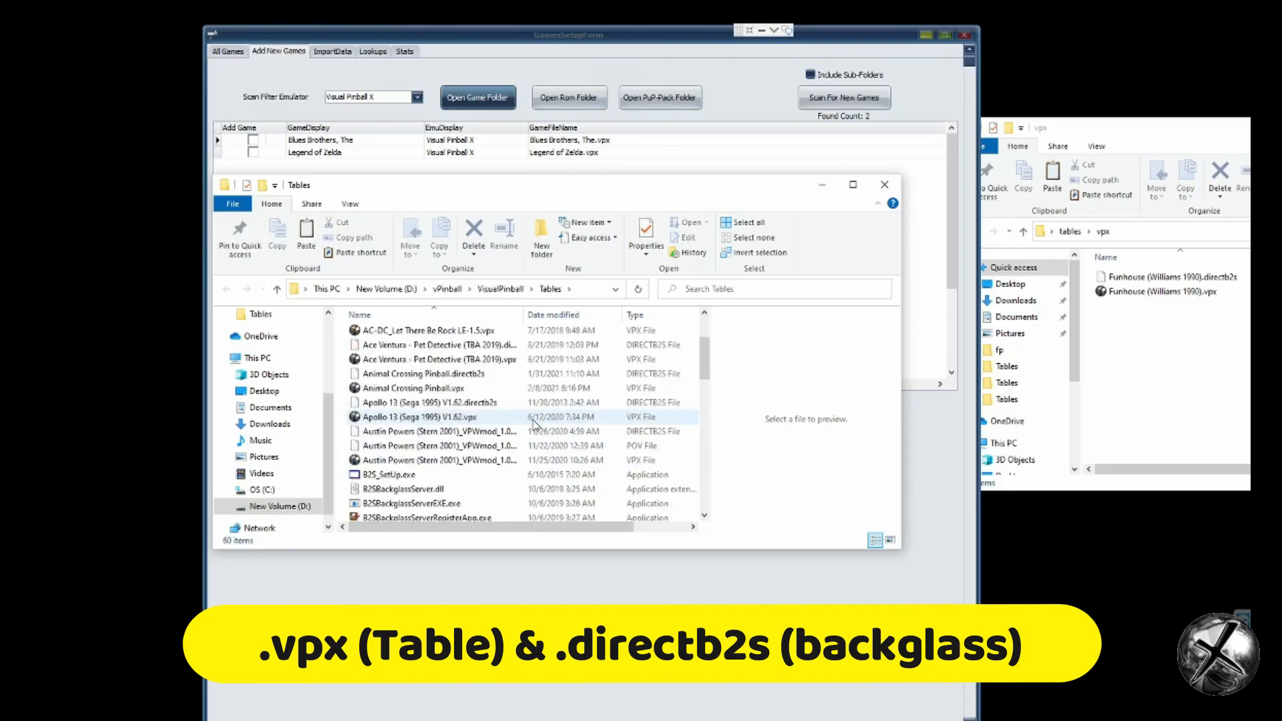
{"action": "left_click", "coordinate": [1135, 277]}
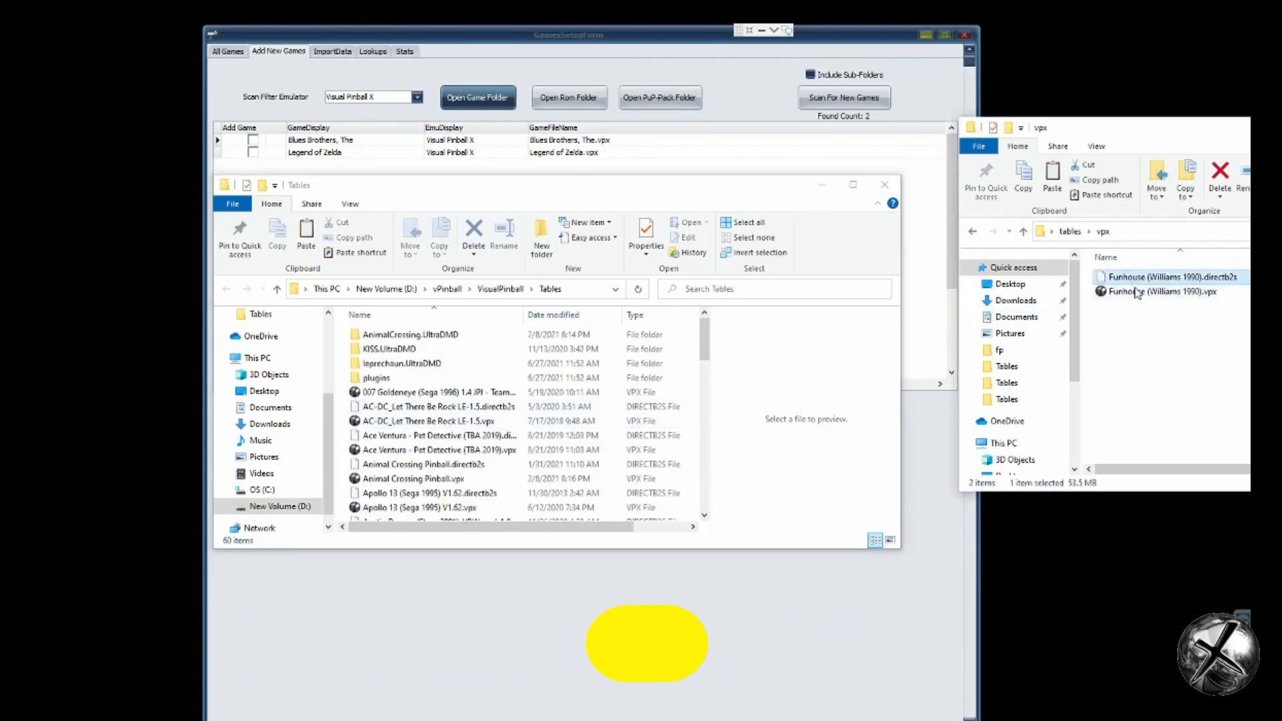
{"action": "left_click_drag", "start_coordinate": [1144, 286], "coordinate": [786, 387]}
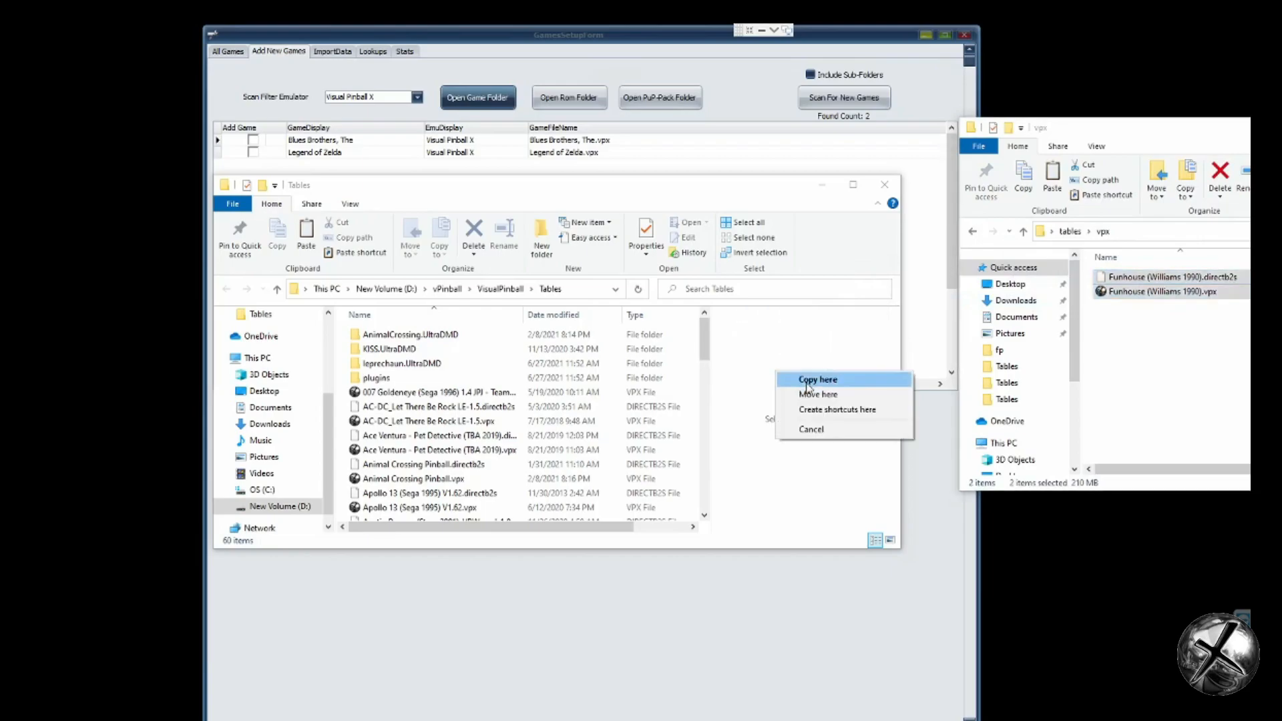
{"action": "left_click", "coordinate": [809, 380]}
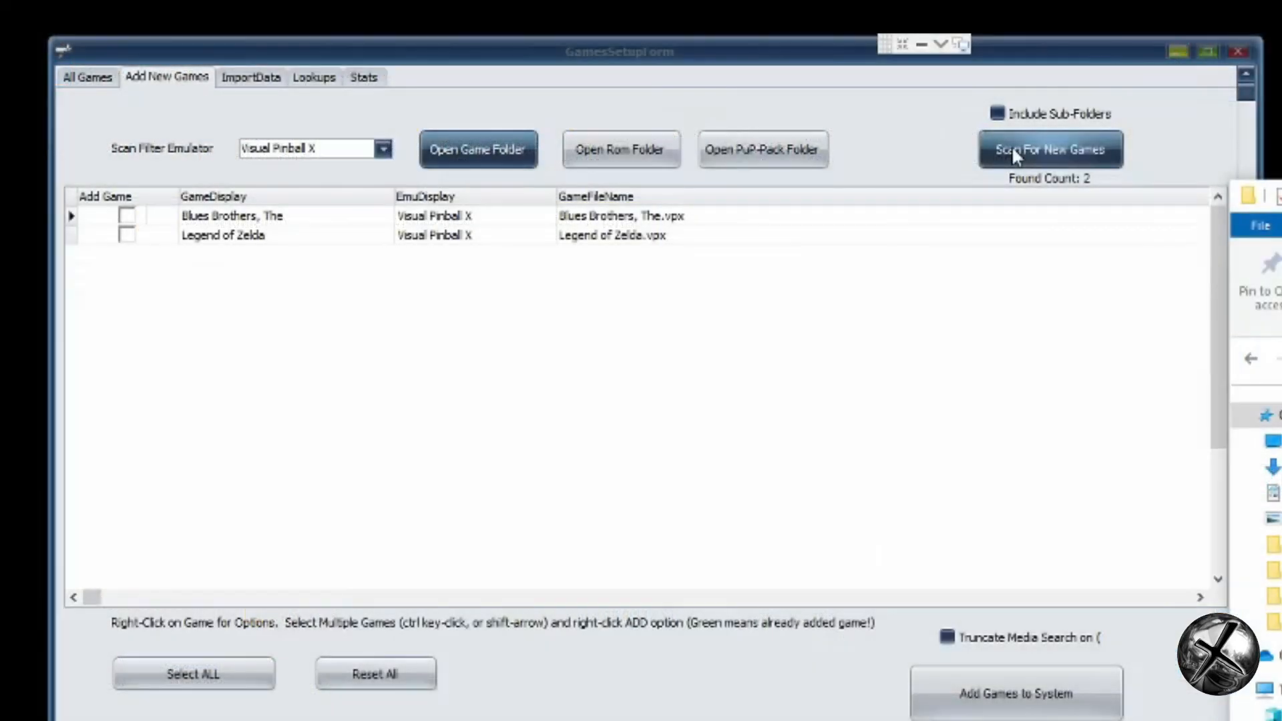
- Rescan for new Visual Pinball X games, add Funhouse (Williams 1990) to the system, and return to the full games list
{"action": "left_click", "coordinate": [1015, 154]}
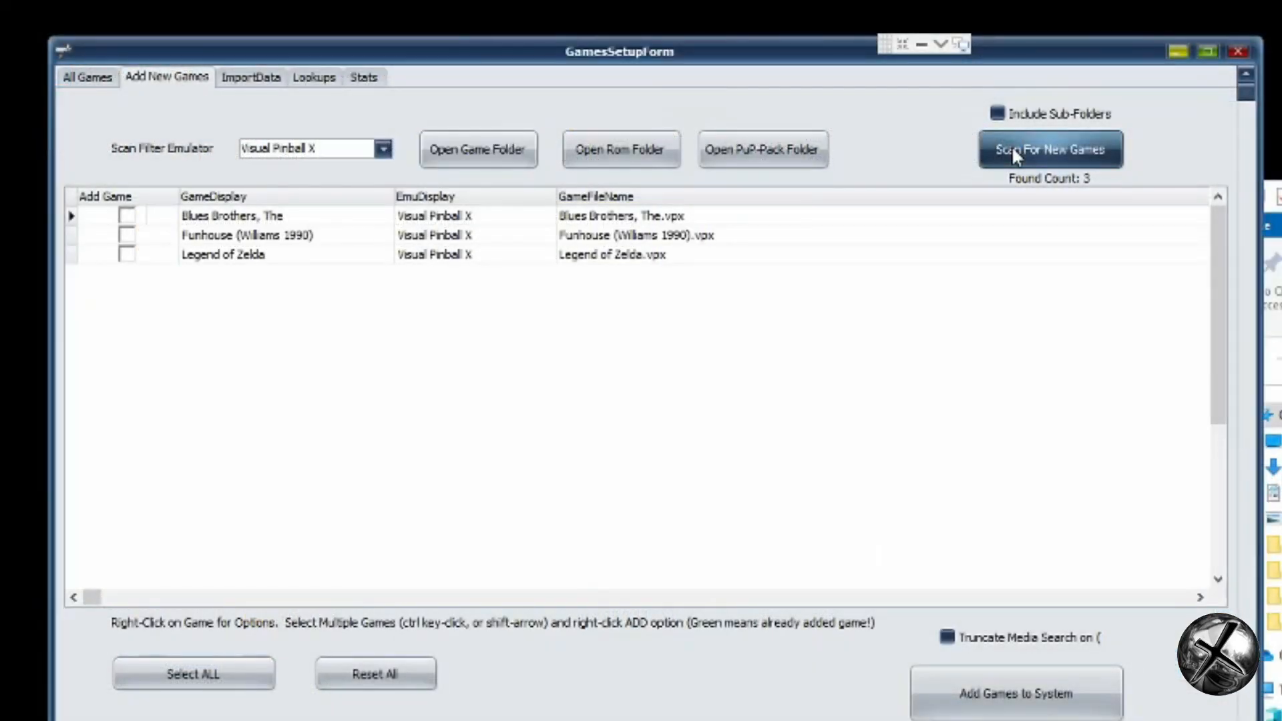
{"action": "left_click", "coordinate": [127, 235]}
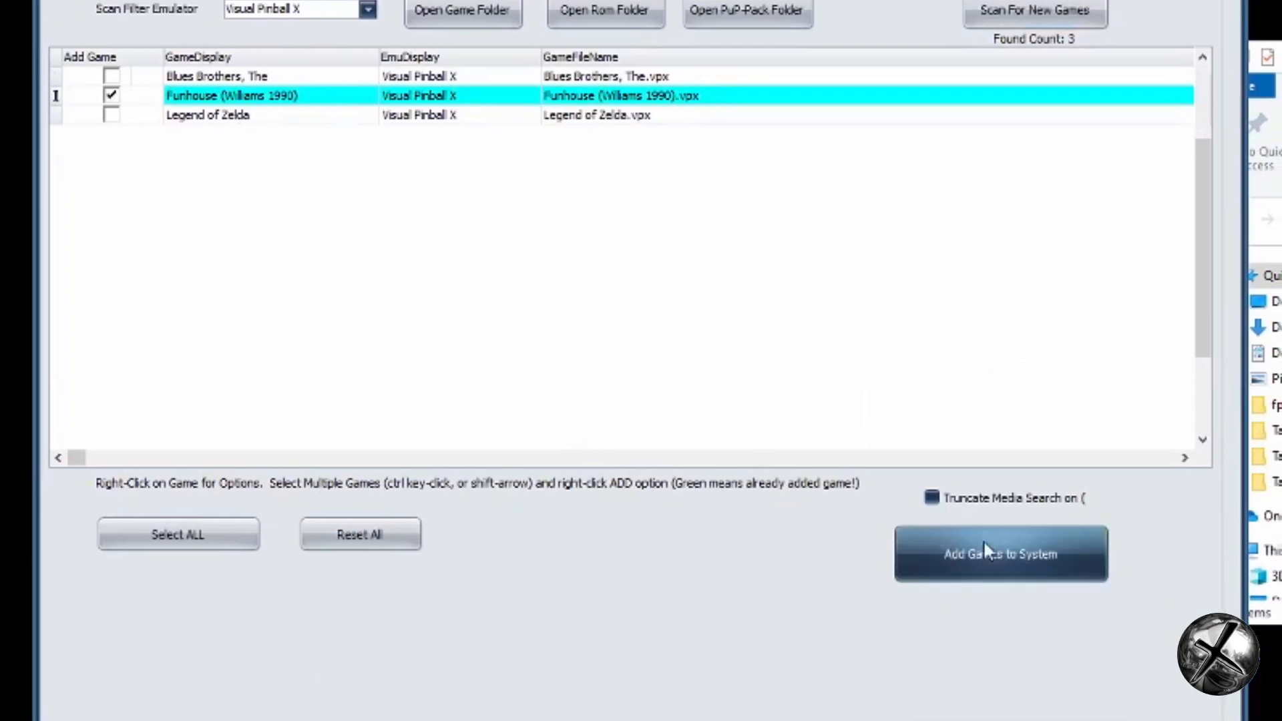
{"action": "left_click", "coordinate": [992, 598]}
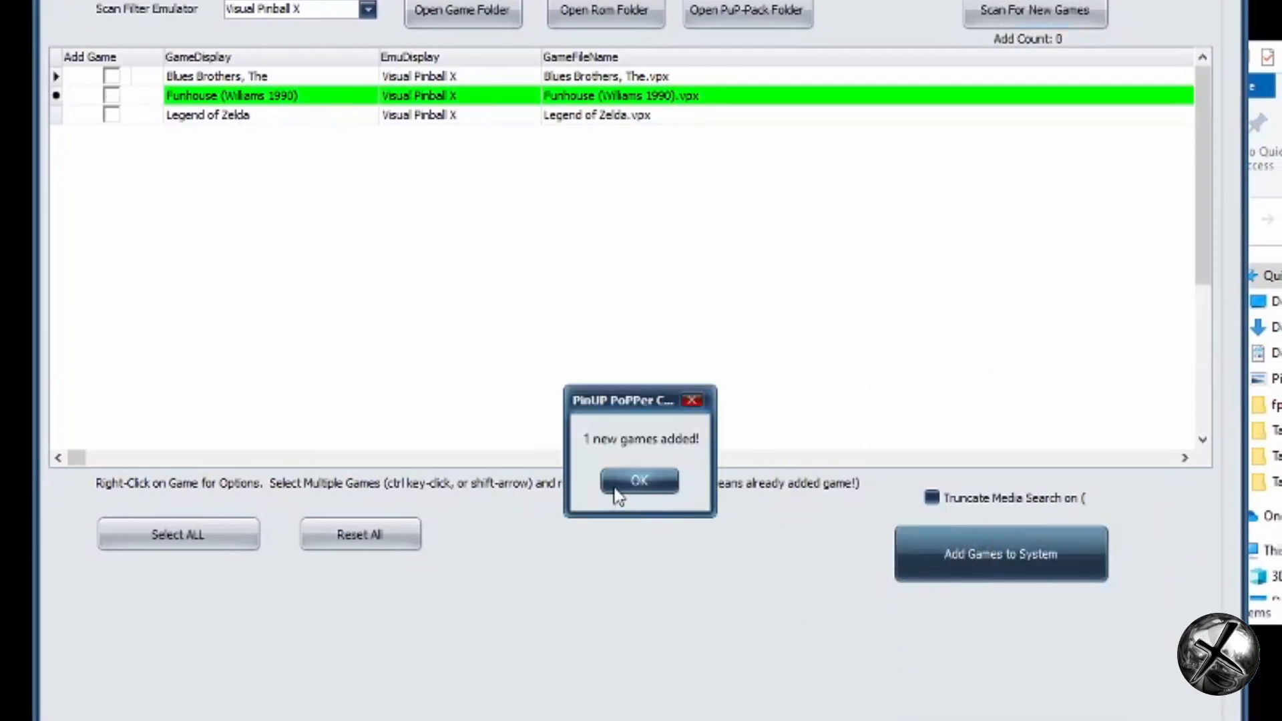
{"action": "left_click", "coordinate": [640, 480]}
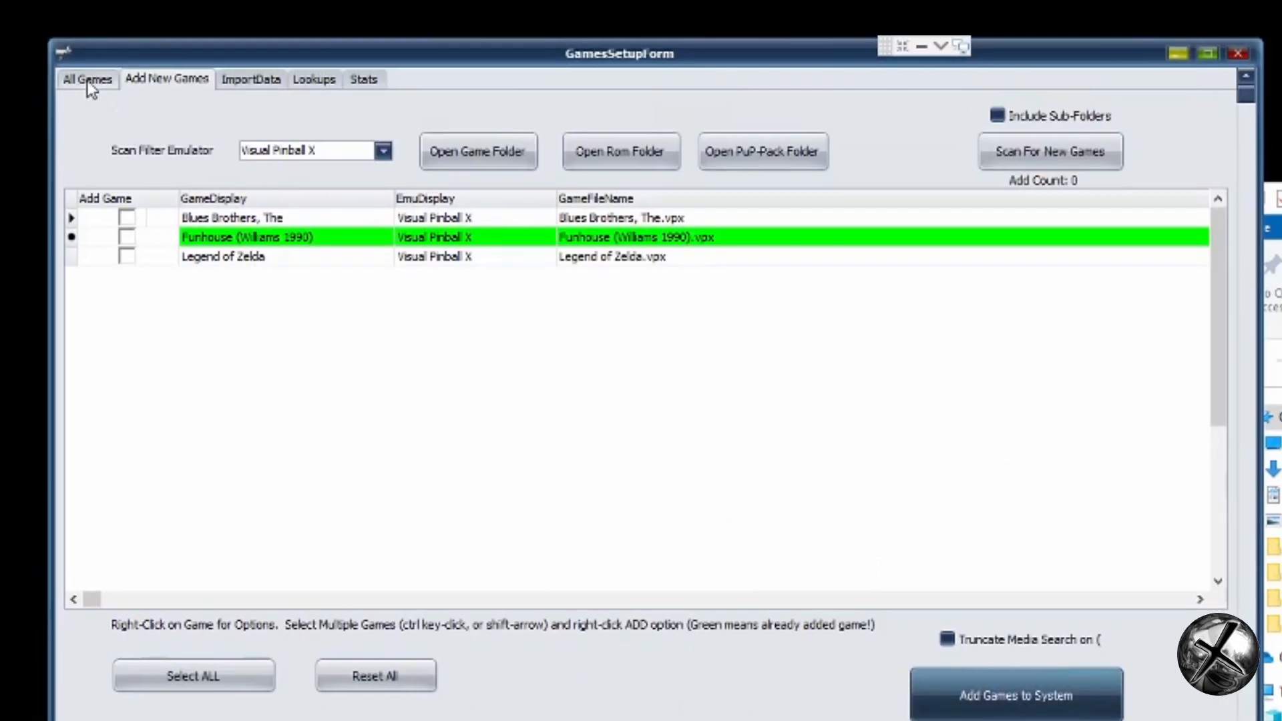
{"action": "left_click", "coordinate": [87, 80]}
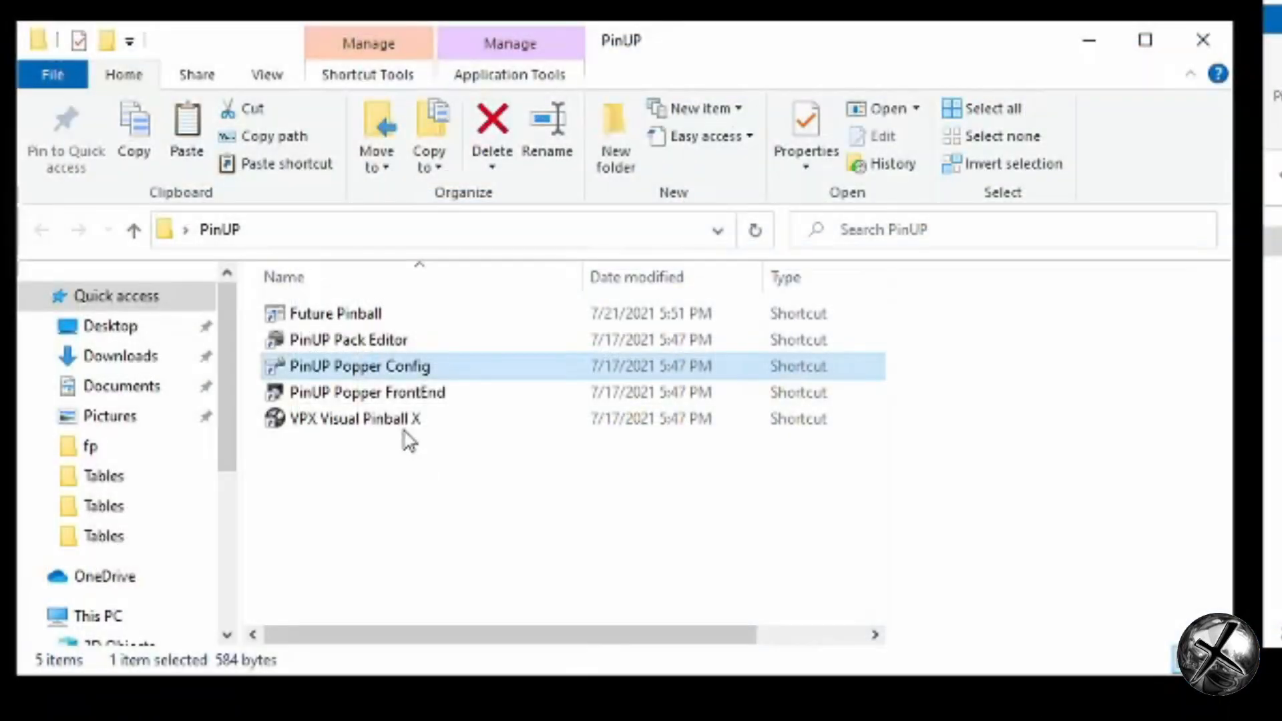
- Start Visual Pinball X from the PinUP folder and open the Funhouse (Williams 1990).vpx table
{"action": "left_click", "coordinate": [405, 427]}
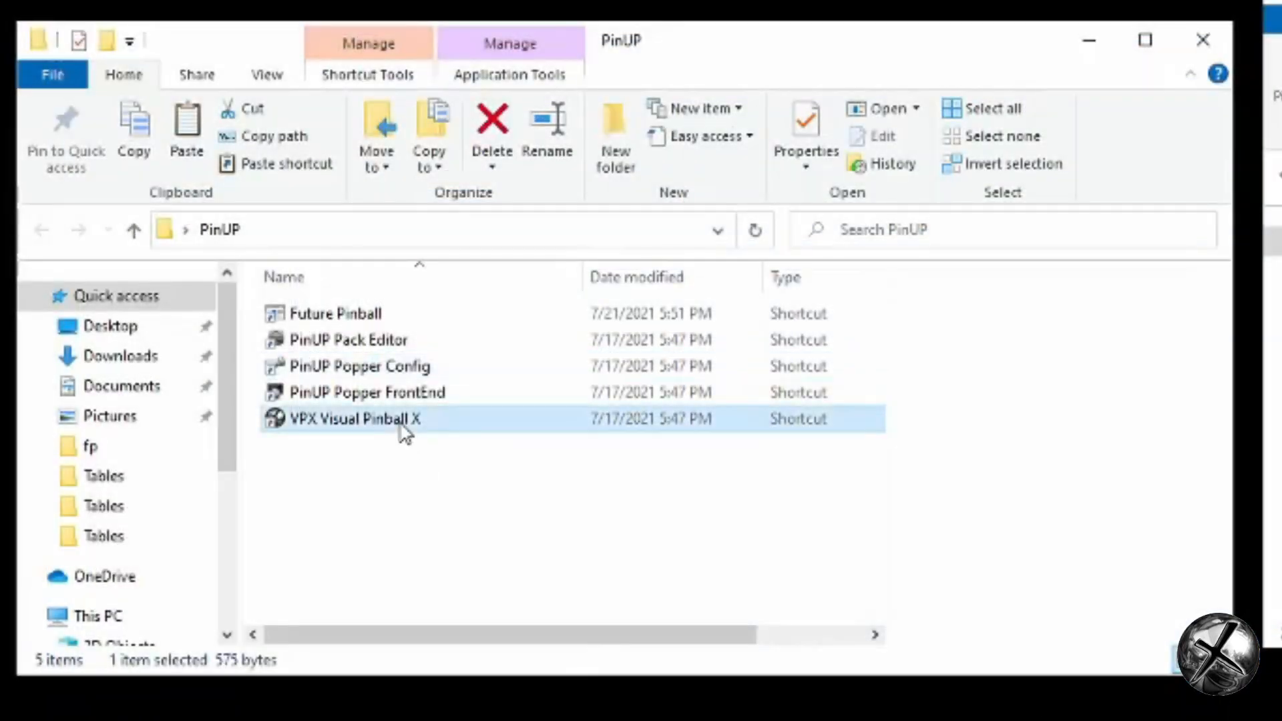
{"action": "double_click", "coordinate": [405, 427]}
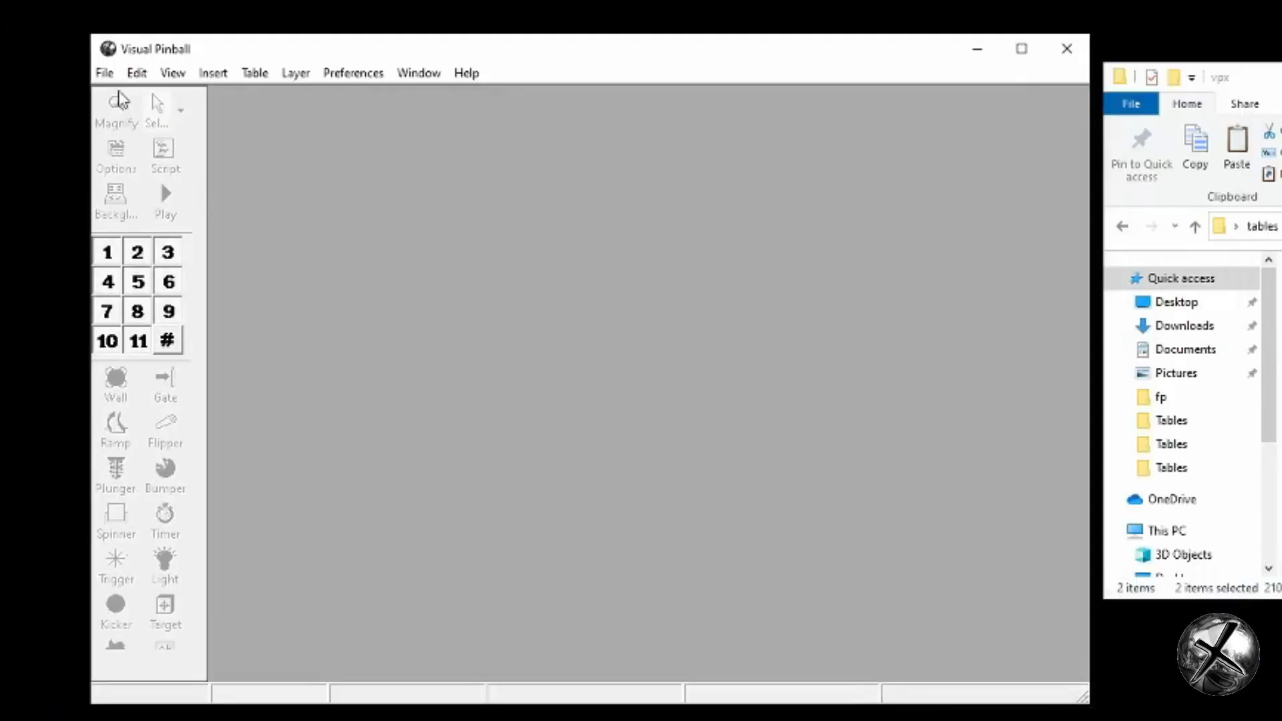
{"action": "left_click", "coordinate": [104, 73]}
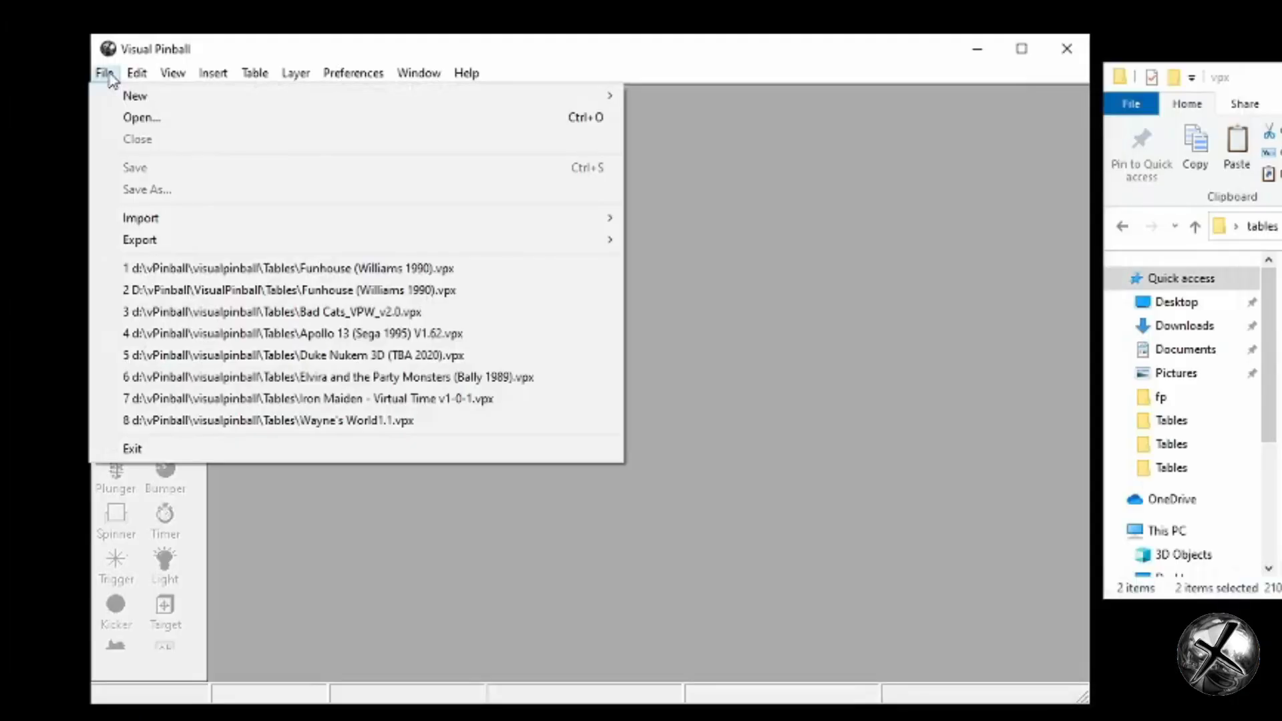
{"action": "left_click", "coordinate": [138, 120]}
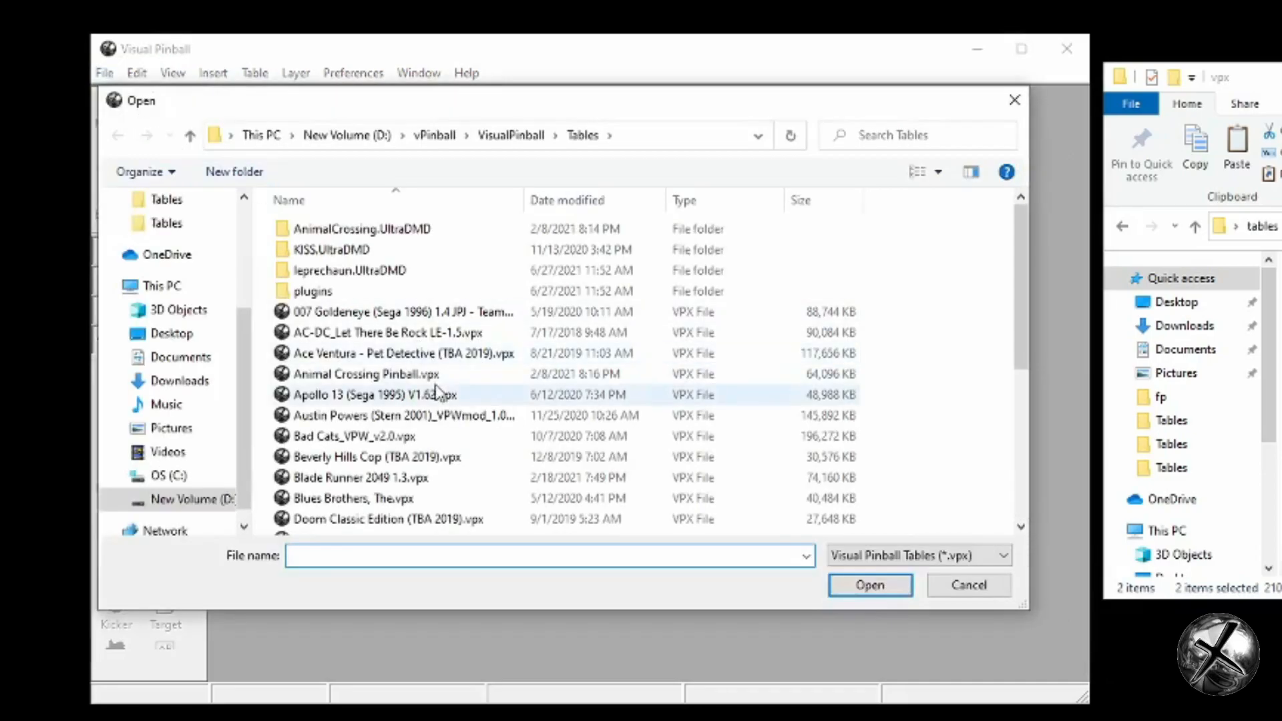
{"action": "scroll", "coordinate": [437, 391], "scroll_direction": "down", "scroll_amount": 4}
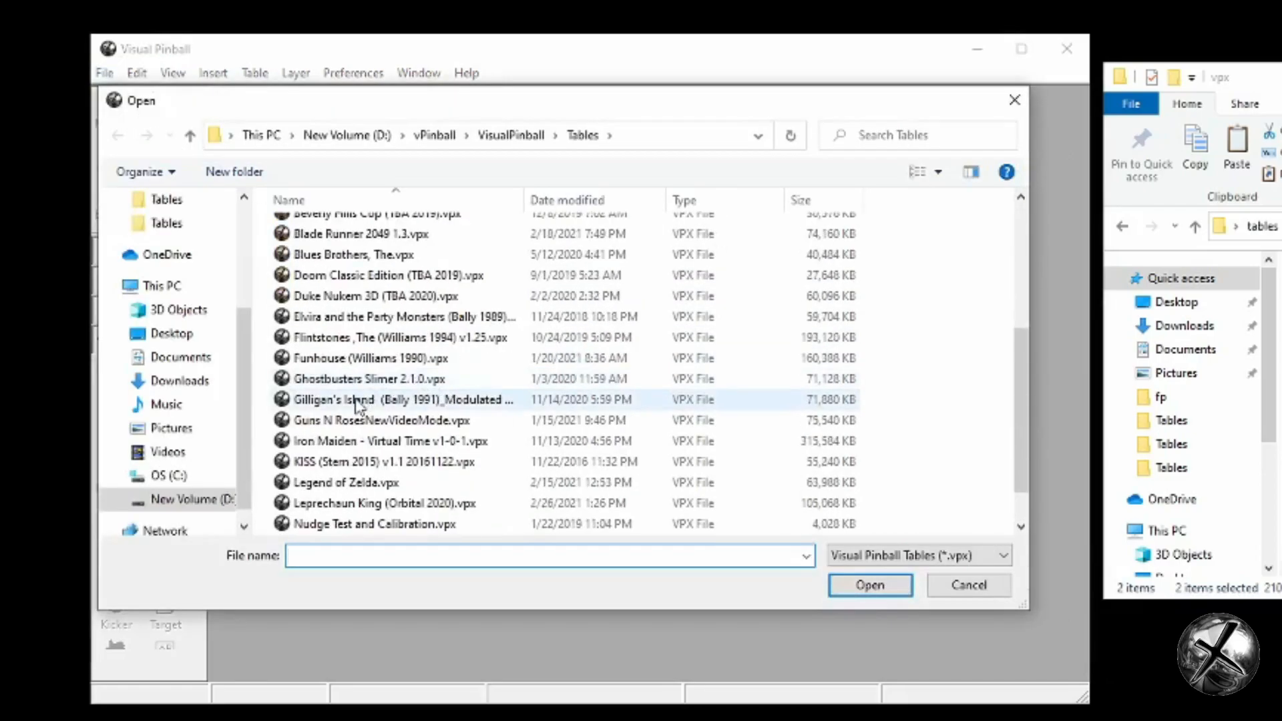
{"action": "double_click", "coordinate": [358, 358]}
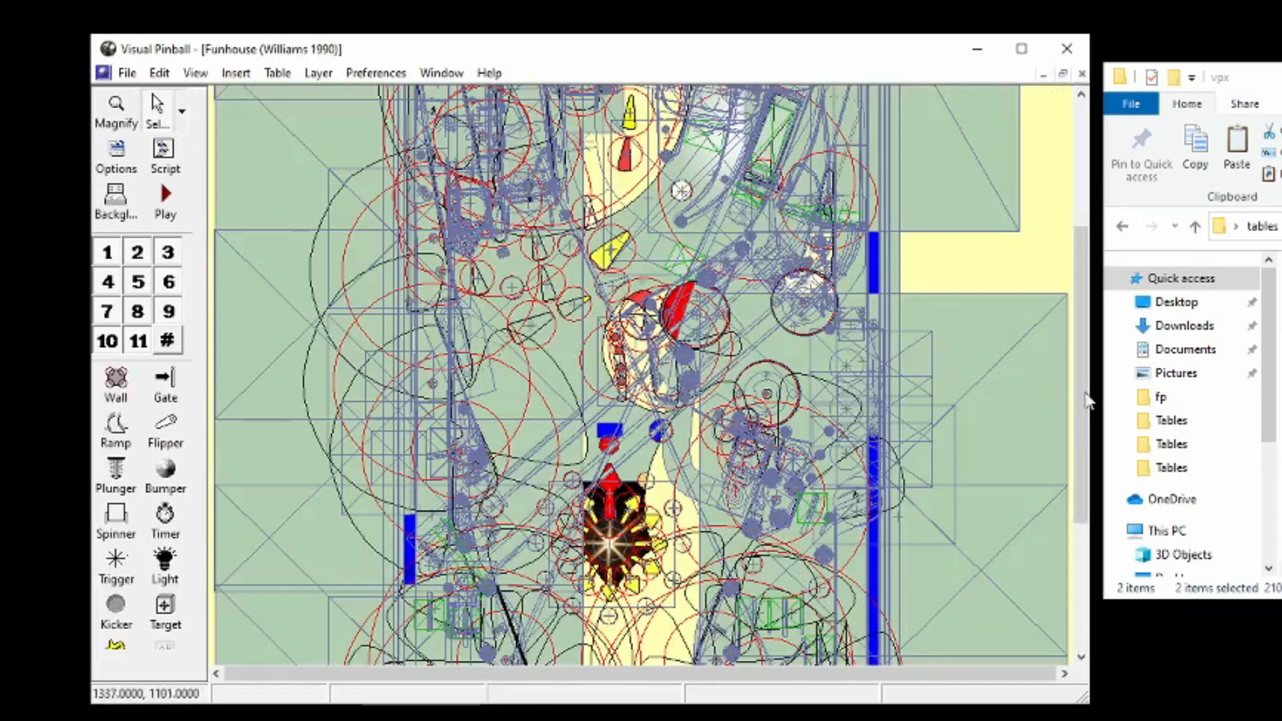
- Play-test the Funhouse table using both flippers, and quit the game back to the editor
{"action": "left_click_drag", "start_coordinate": [1088, 401], "coordinate": [1084, 293]}
{"action": "left_click", "coordinate": [163, 200]}
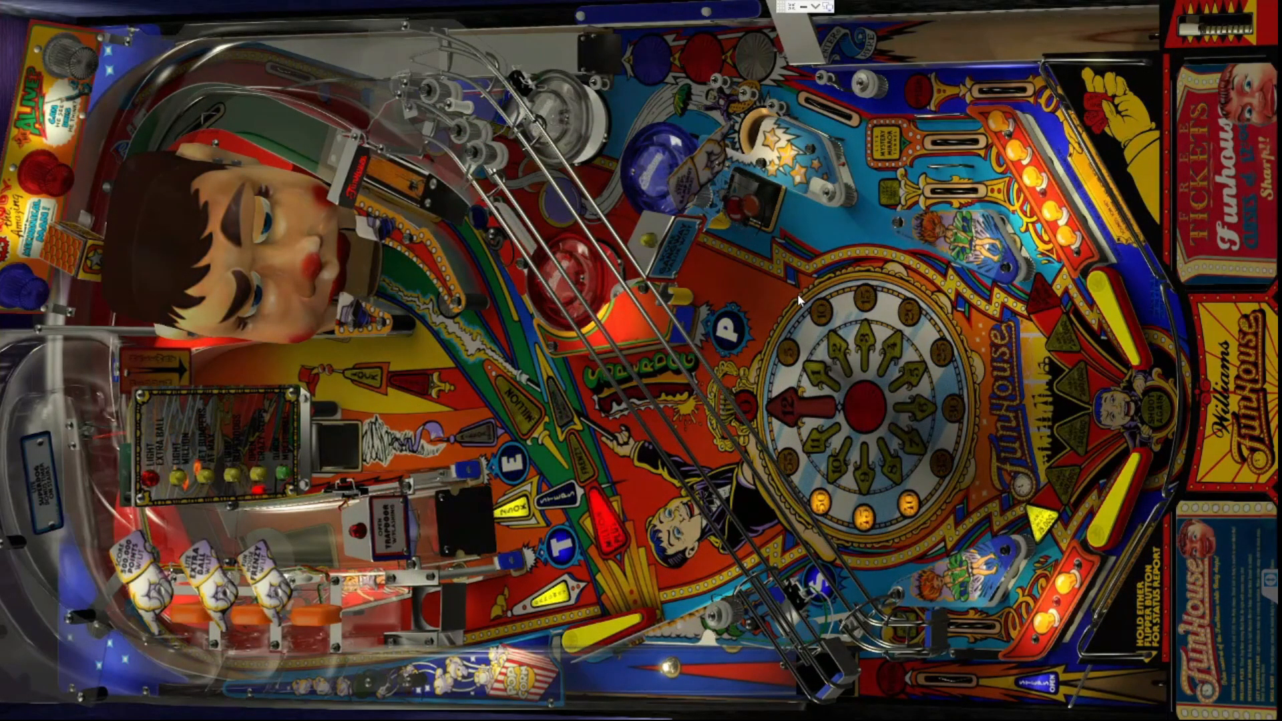
{"action": "left_click", "coordinate": [826, 7]}
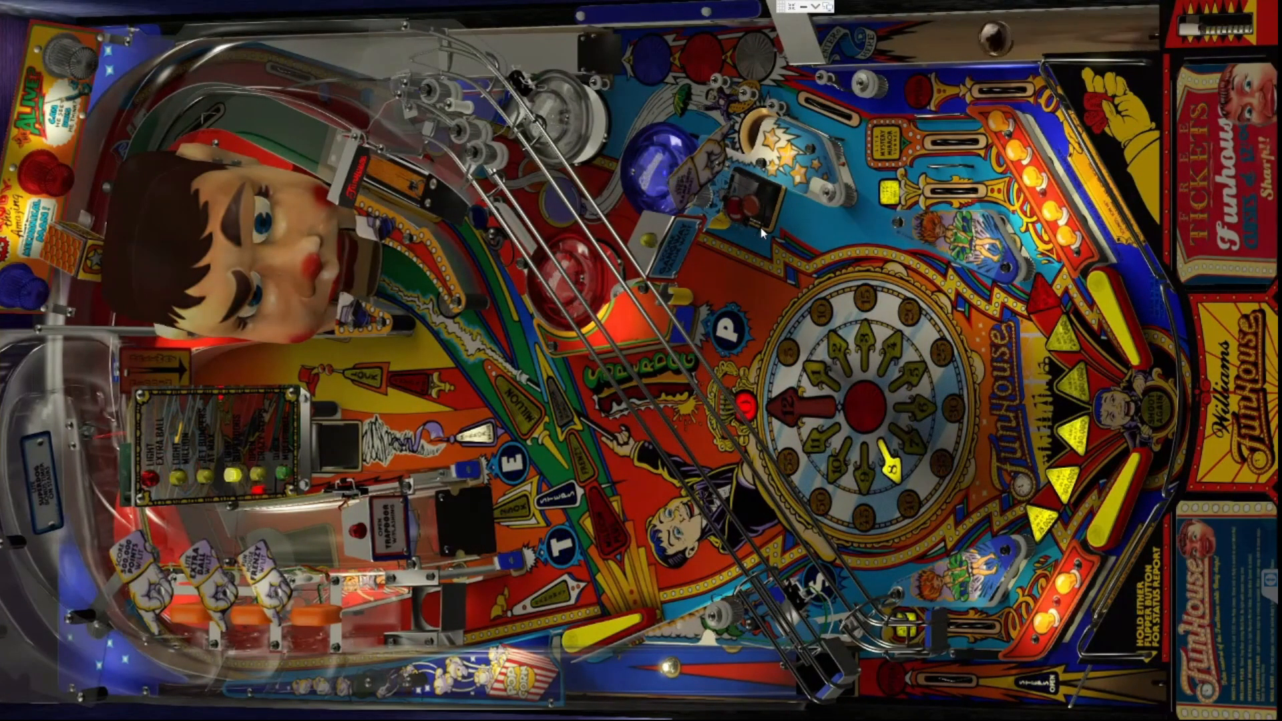
{"action": "key", "text": "Shift_L"}
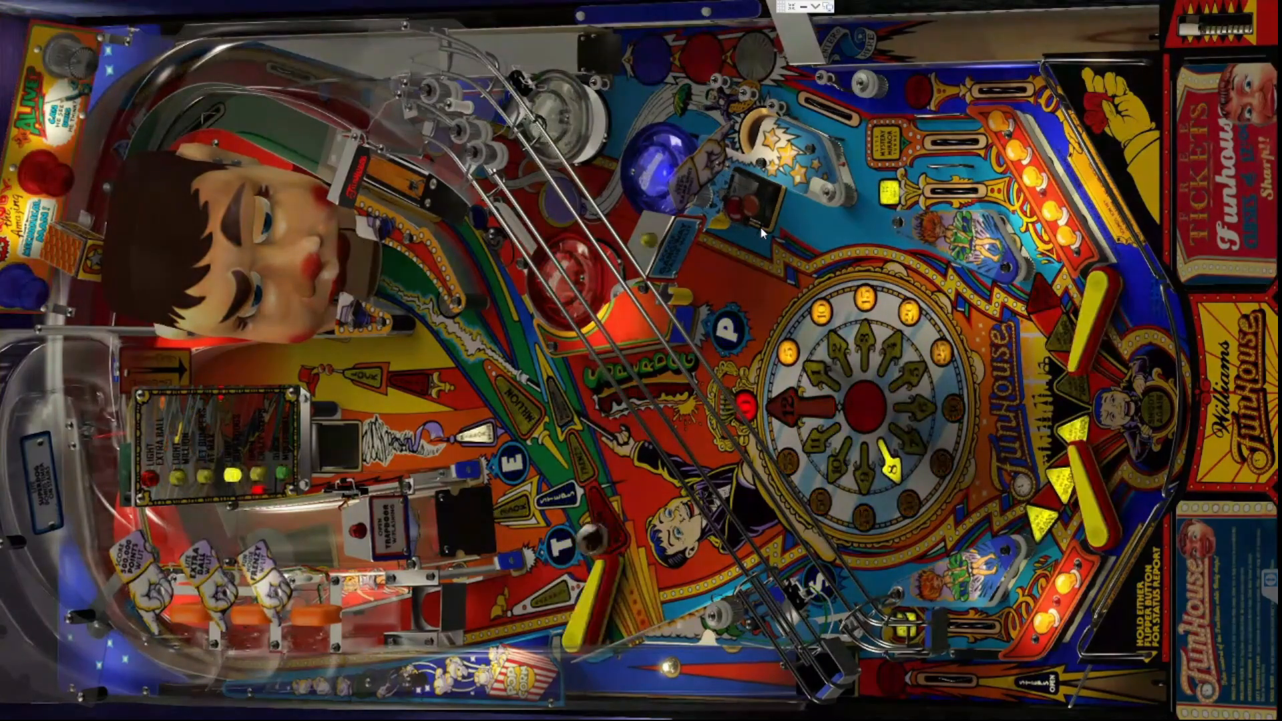
{"action": "key", "text": "Shift_R"}
{"action": "key", "text": "Shift_L"}
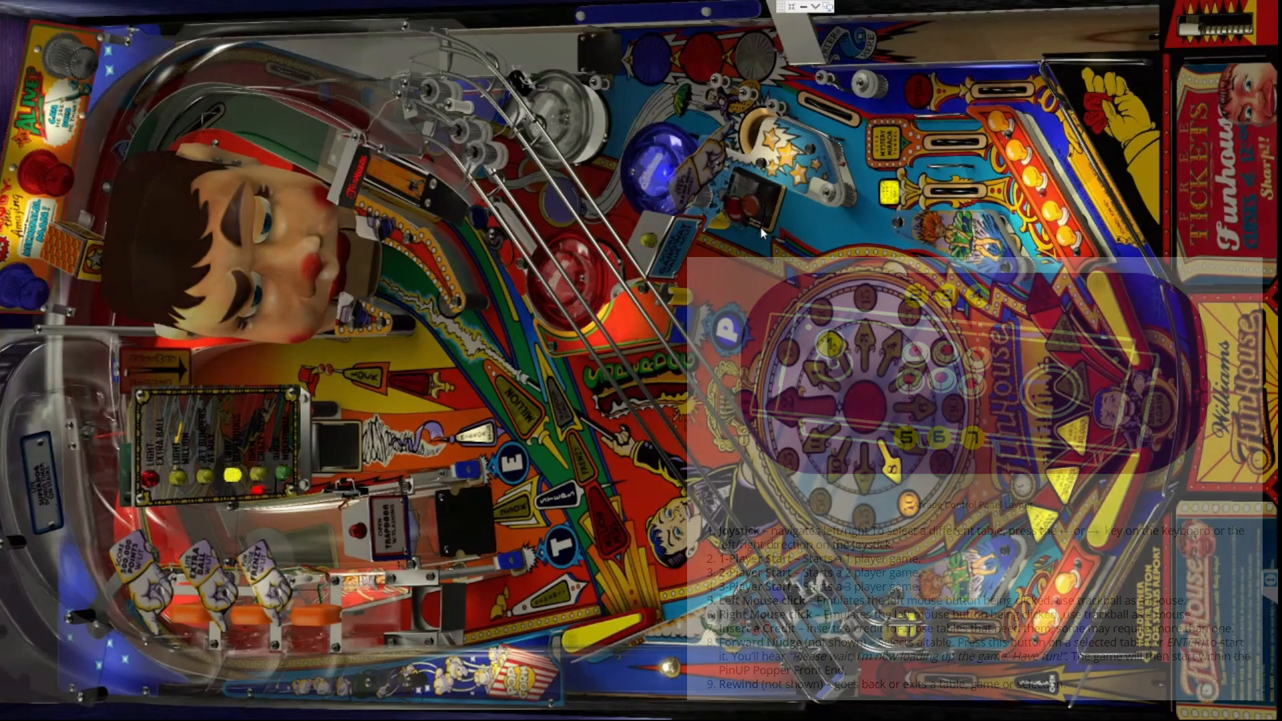
{"action": "key", "text": "Escape"}
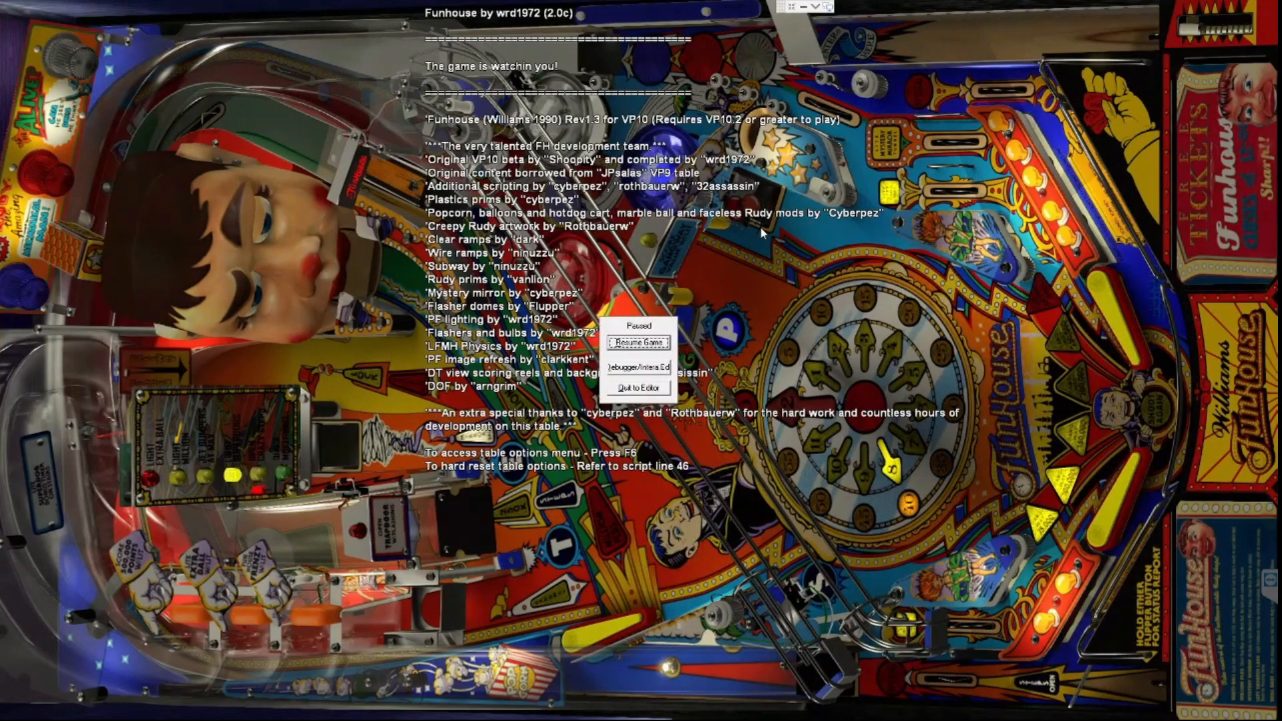
{"action": "left_click", "coordinate": [639, 389]}
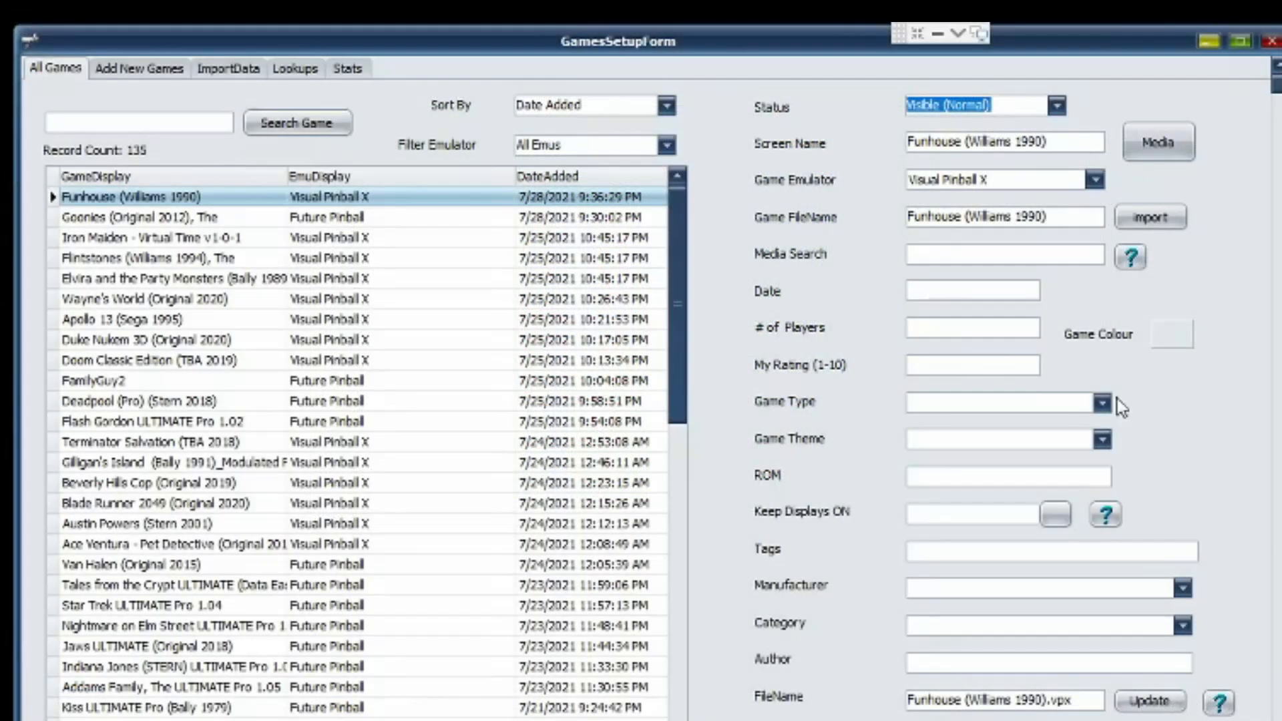
- Import the Funhouse (Williams 1990) metadata in the Games Manager and download its wheel image from the VisualPinball/Hurst set
{"action": "left_click", "coordinate": [1153, 225]}
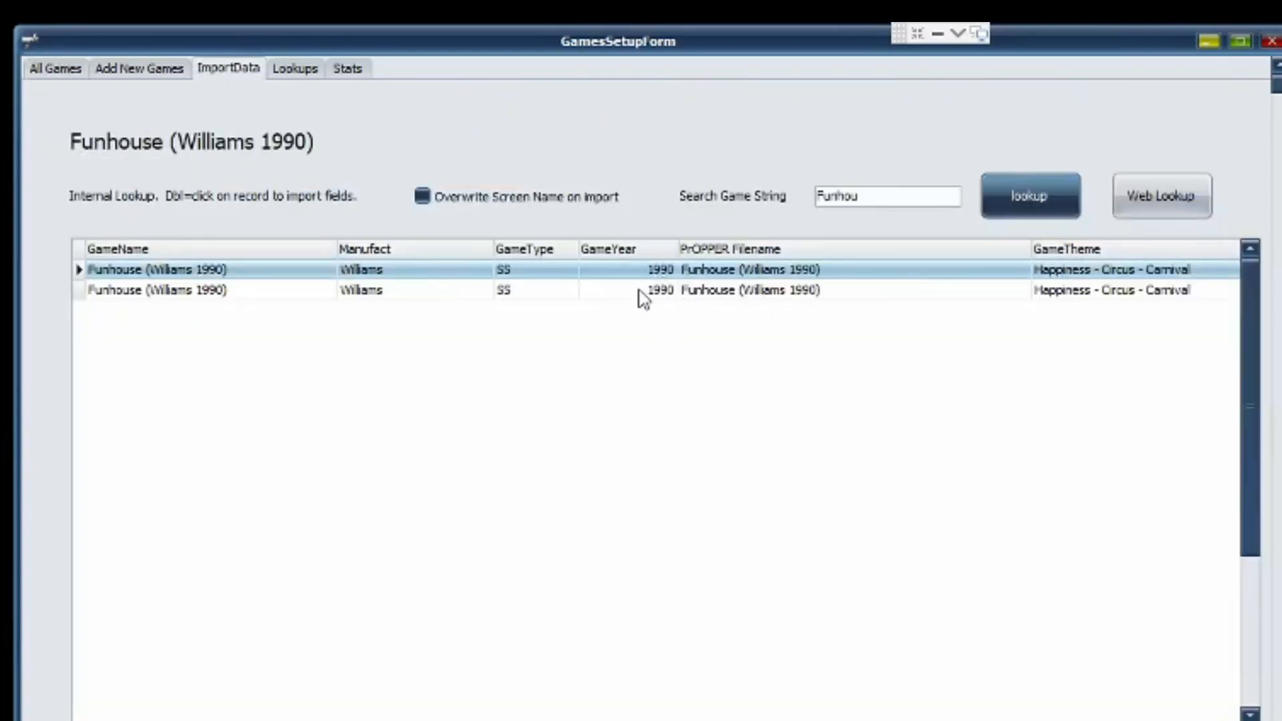
{"action": "double_click", "coordinate": [627, 275]}
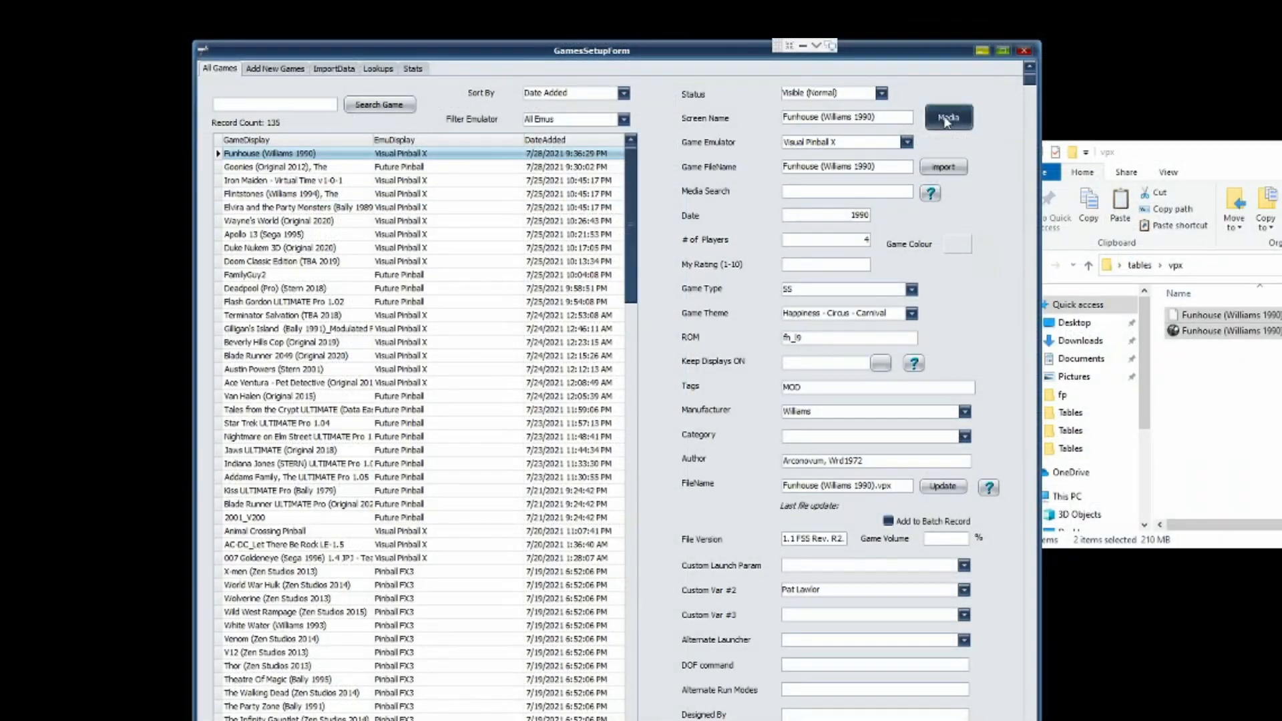
{"action": "left_click", "coordinate": [947, 120]}
{"action": "left_click", "coordinate": [1004, 516]}
{"action": "left_click", "coordinate": [578, 353]}
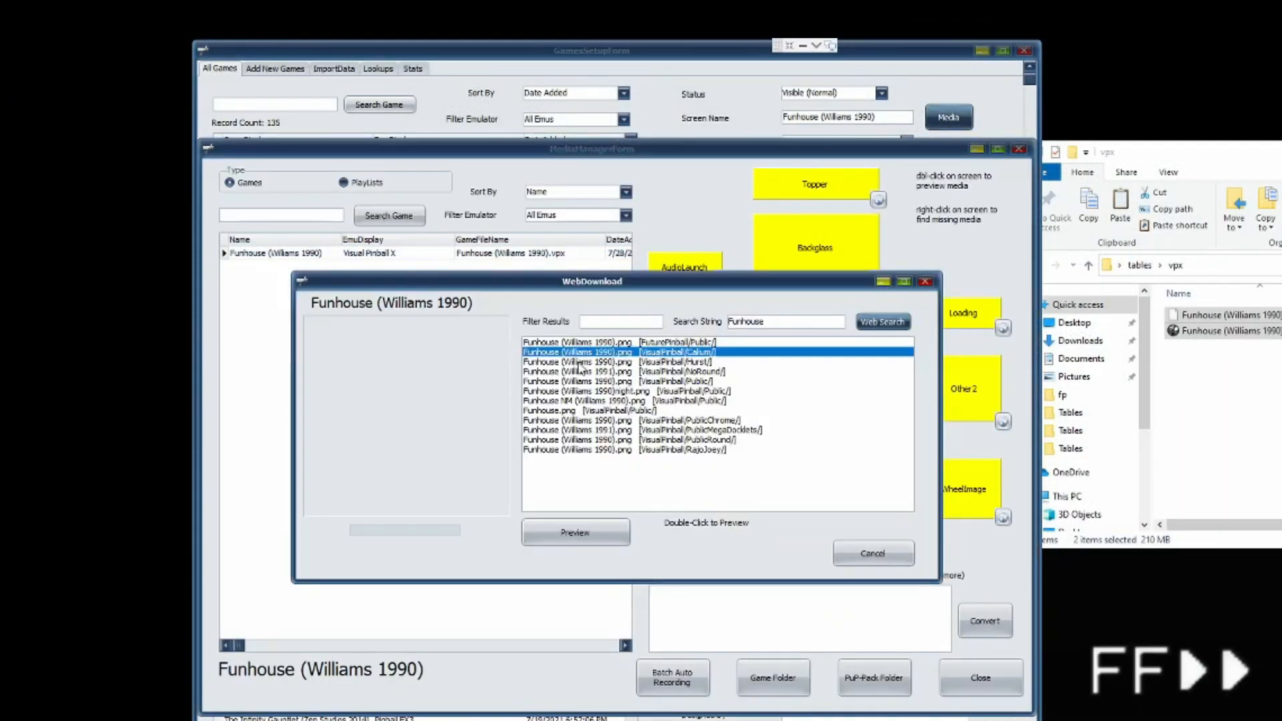
{"action": "left_click", "coordinate": [576, 532]}
{"action": "left_click", "coordinate": [580, 362]}
{"action": "left_click", "coordinate": [597, 536]}
{"action": "left_click", "coordinate": [404, 555]}
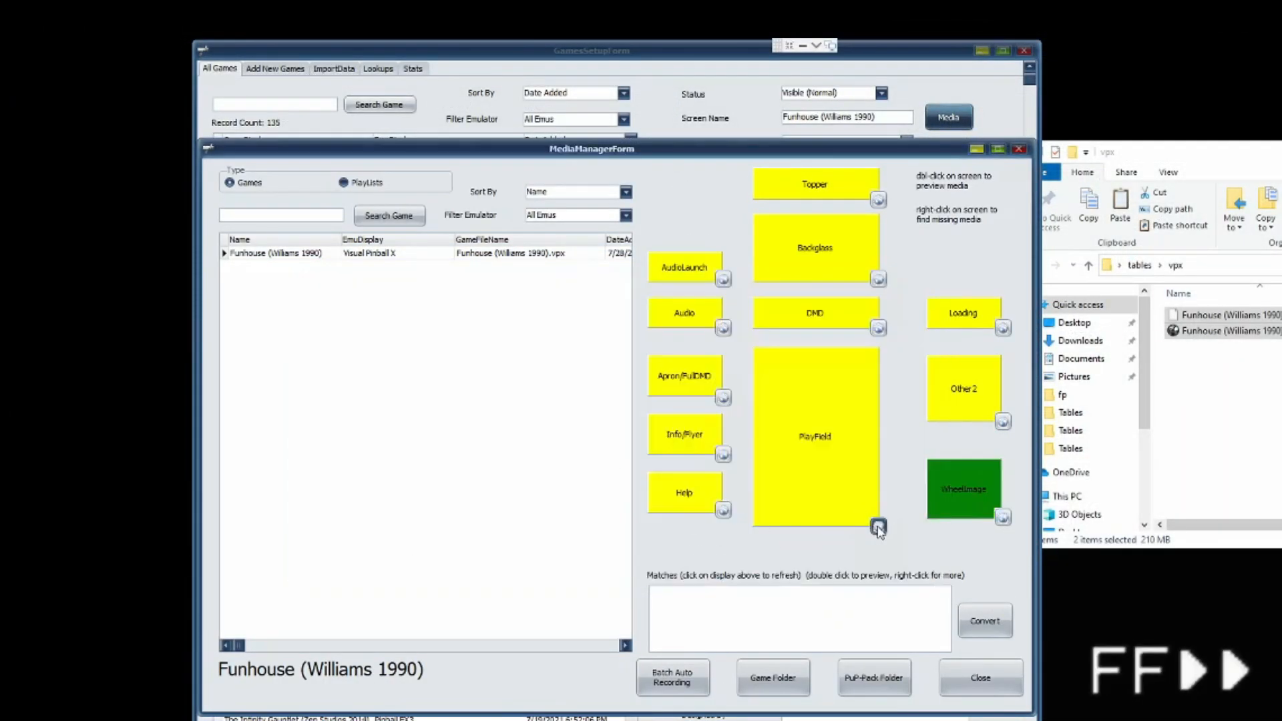
- Download the Wrd1972 2.0c 4K30fps playfield video and the backglass video Funhouse (Williams 1990) 2.0.mp4 for the table
{"action": "left_click", "coordinate": [878, 527]}
{"action": "left_click", "coordinate": [601, 532]}
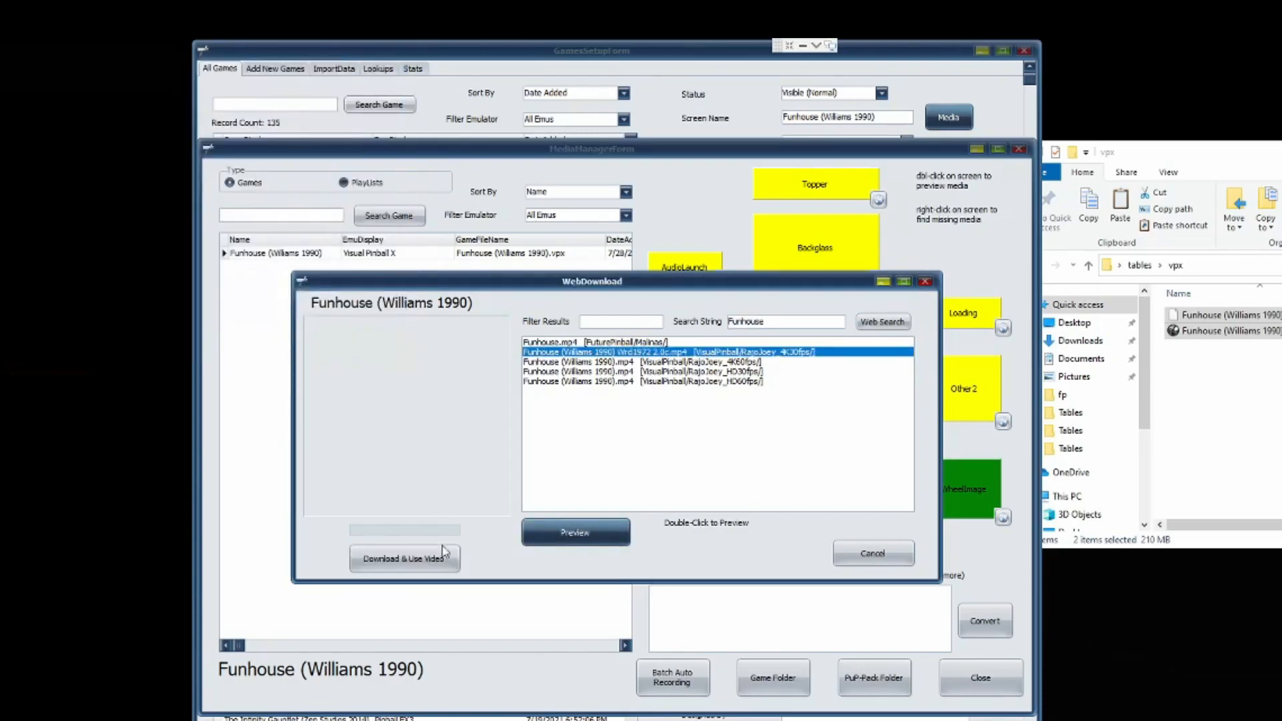
{"action": "left_click", "coordinate": [405, 558]}
{"action": "left_click", "coordinate": [574, 534]}
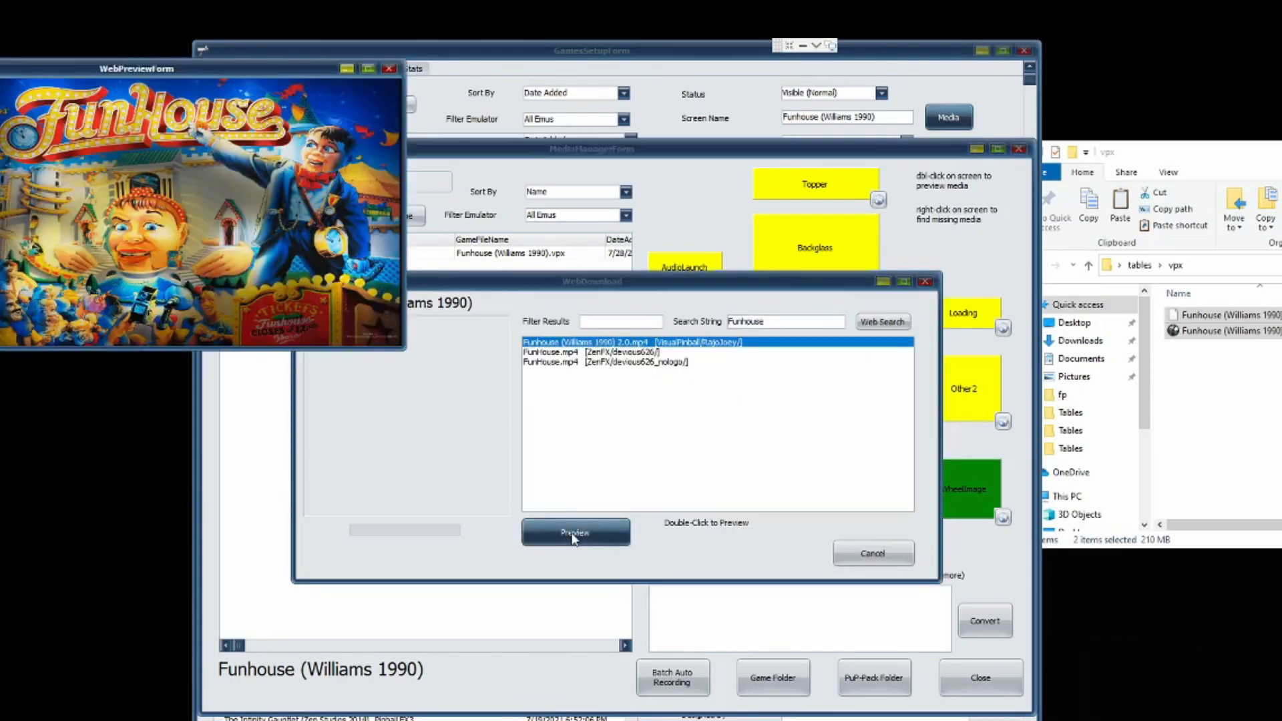
{"action": "left_click", "coordinate": [334, 310]}
{"action": "left_click", "coordinate": [444, 551]}
- Close the media manager, save the Funhouse game record, and exit PinUP Popper Setup
{"action": "left_click", "coordinate": [981, 677]}
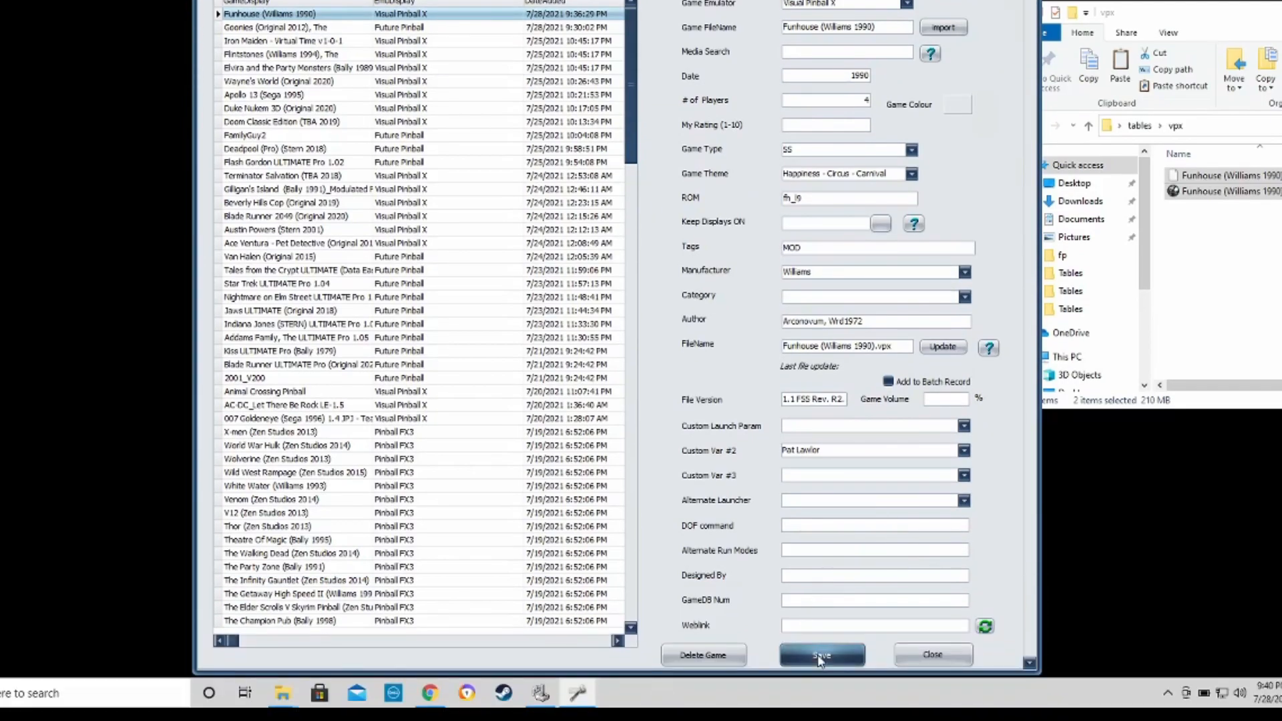
{"action": "left_click", "coordinate": [932, 657]}
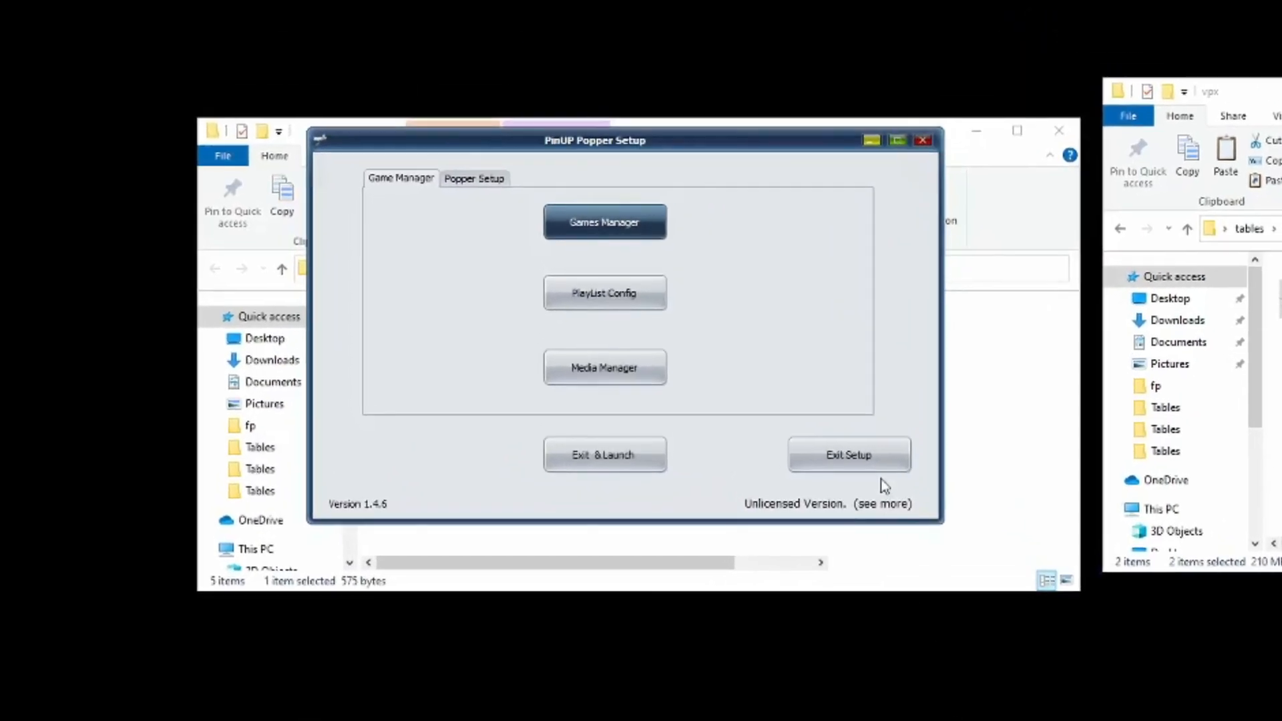
{"action": "left_click", "coordinate": [871, 460]}
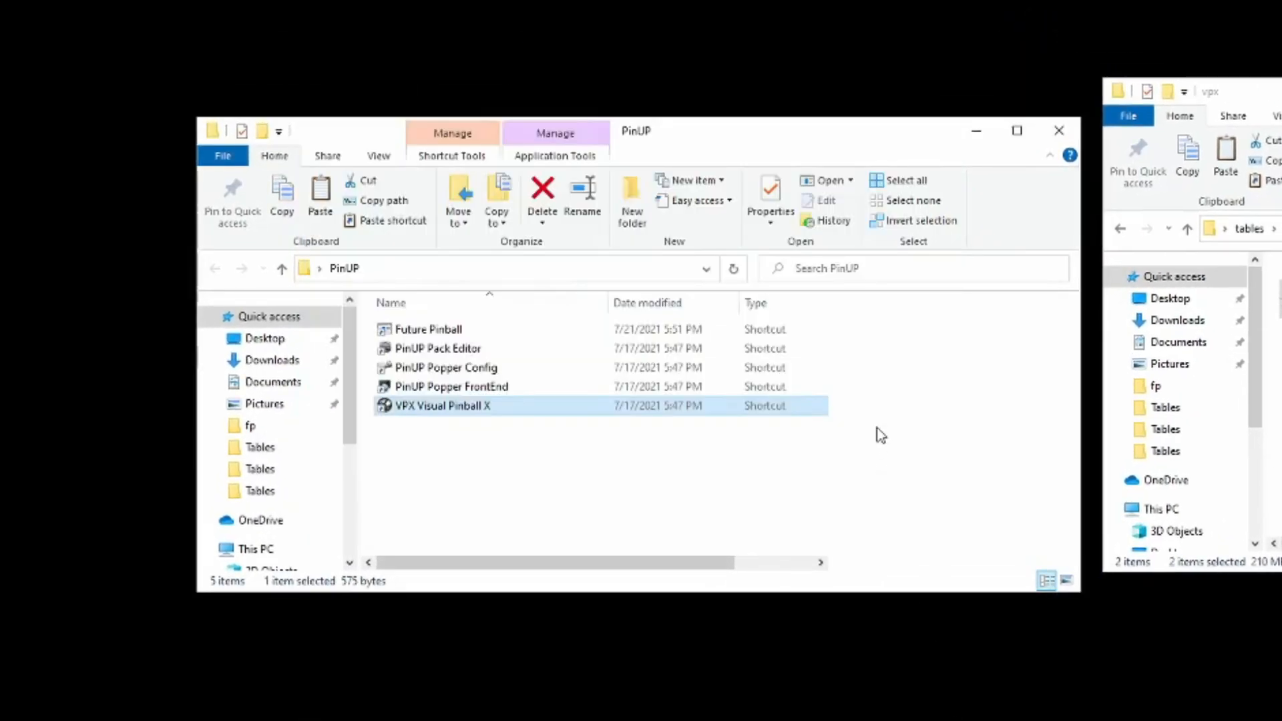
- Launch the PinUP Popper FrontEnd and open the Visual Pinball X playlist on the wheel
{"action": "left_click", "coordinate": [466, 391]}
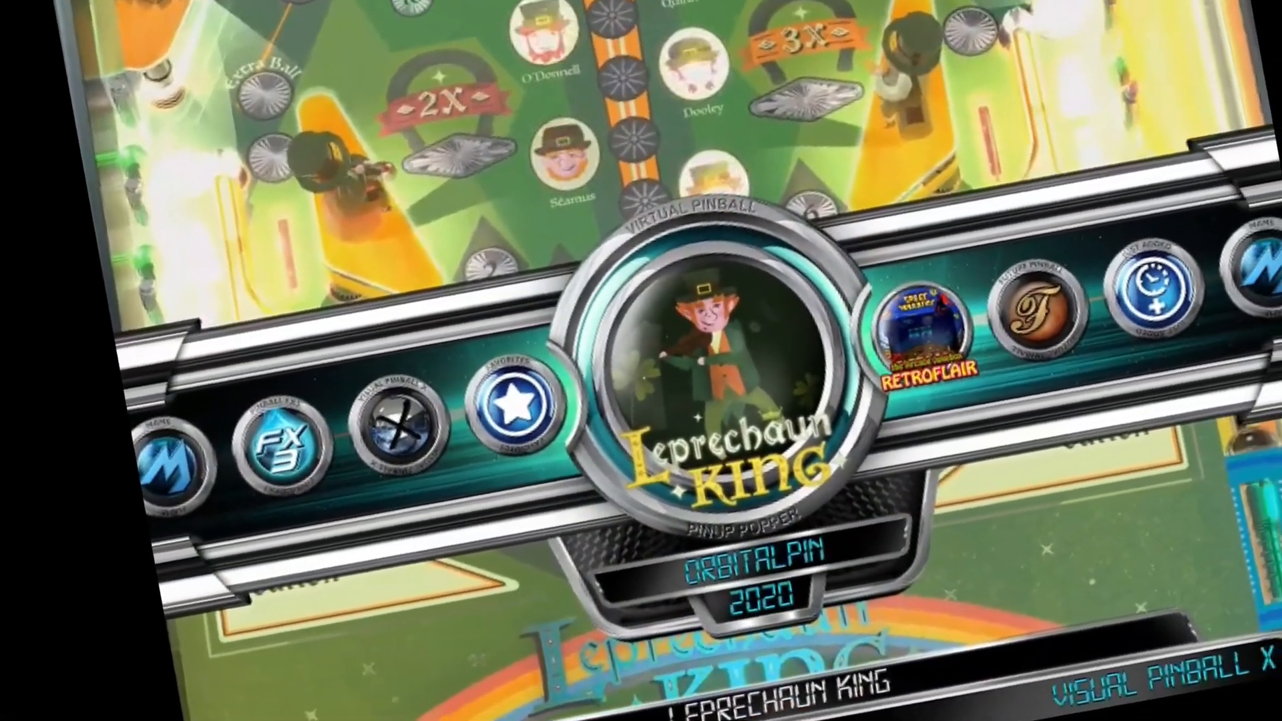
{"action": "key", "text": "Left"}
{"action": "key", "text": "Left"}
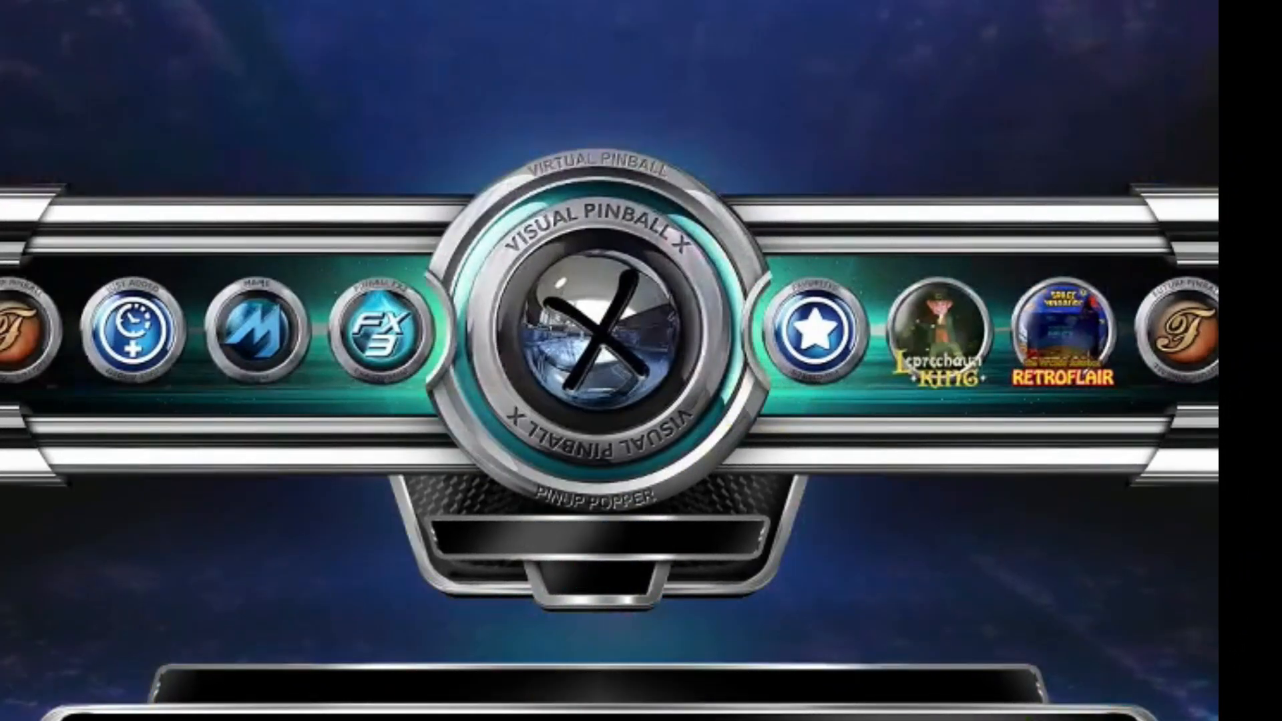
{"action": "key", "text": "Return"}
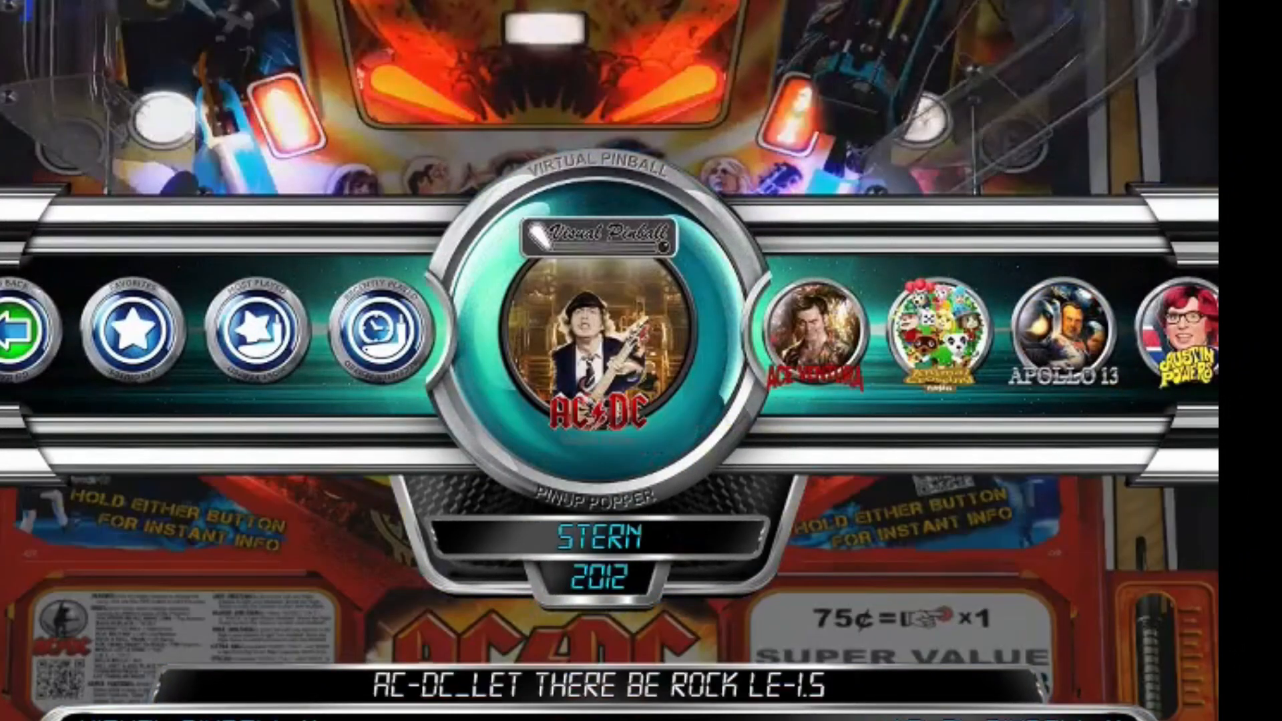
- Browse the Visual Pinball X wheel to Funhouse (Williams 1990) and launch the table
{"action": "key", "text": "Right"}
{"action": "key", "text": "Right"}
{"action": "key", "text": "Right"}
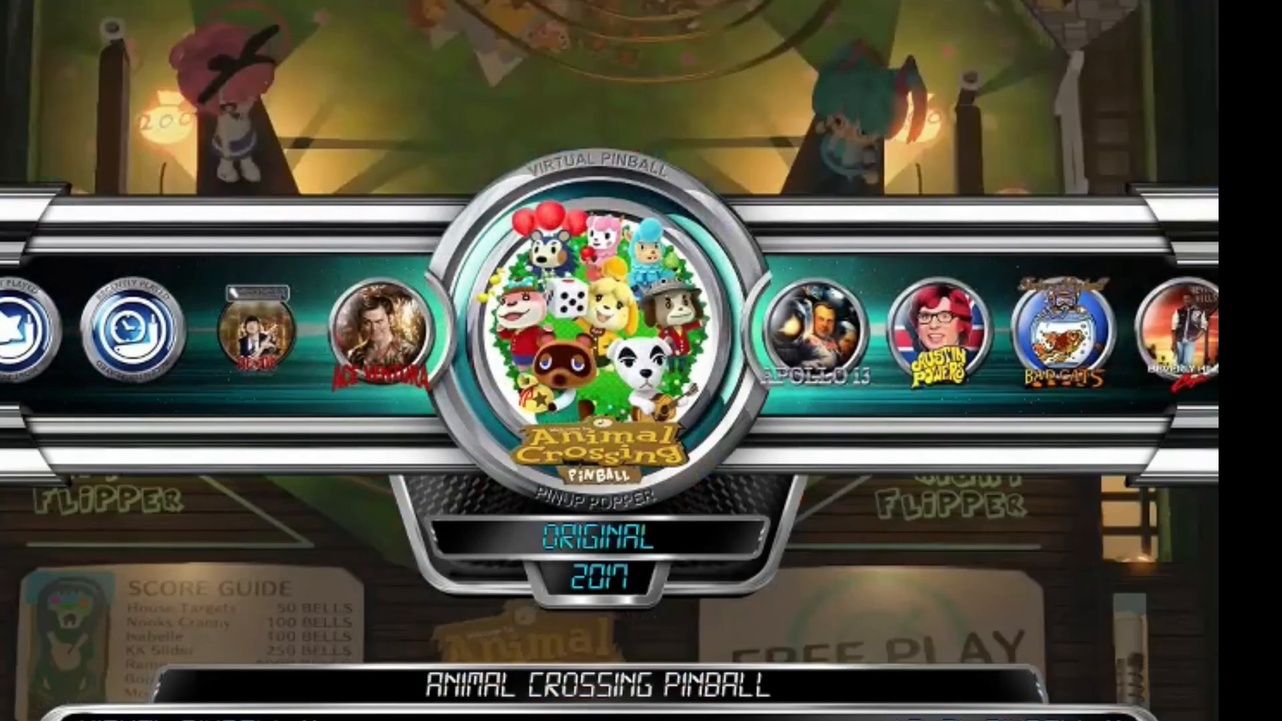
{"action": "key", "text": "Right"}
{"action": "key", "text": "Right"}
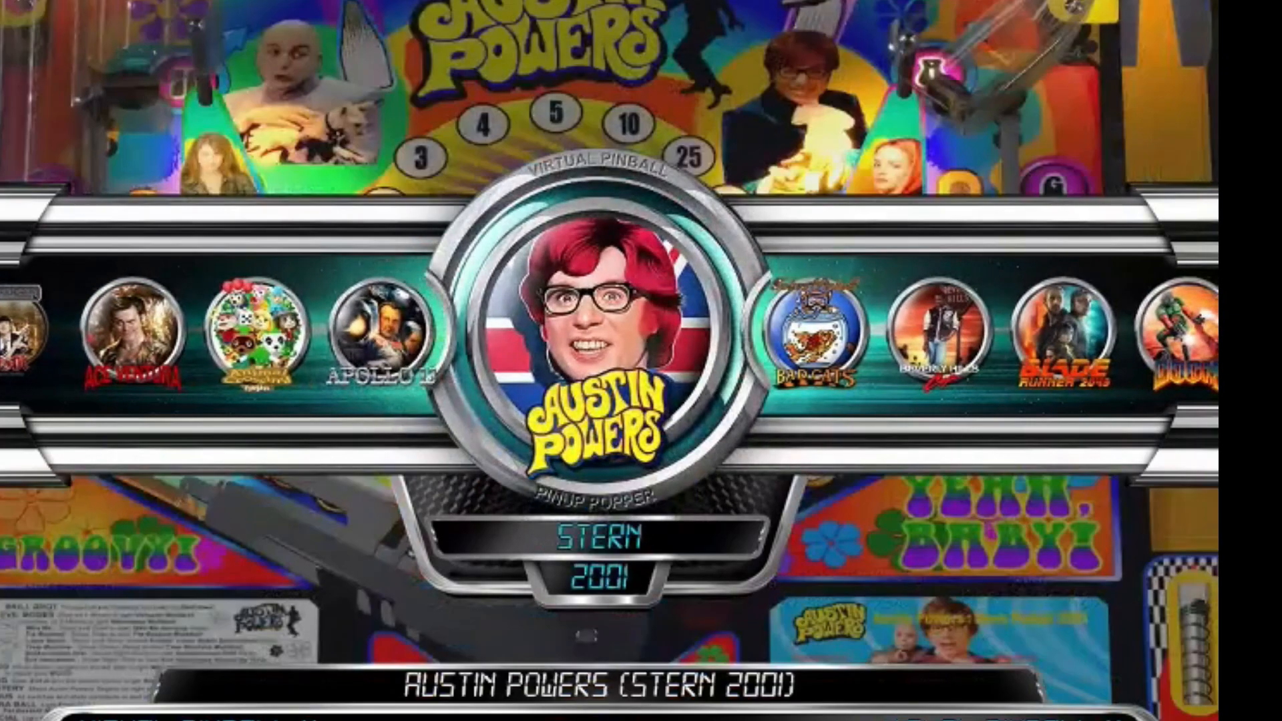
{"action": "key", "text": "Right"}
{"action": "key", "text": "Right"}
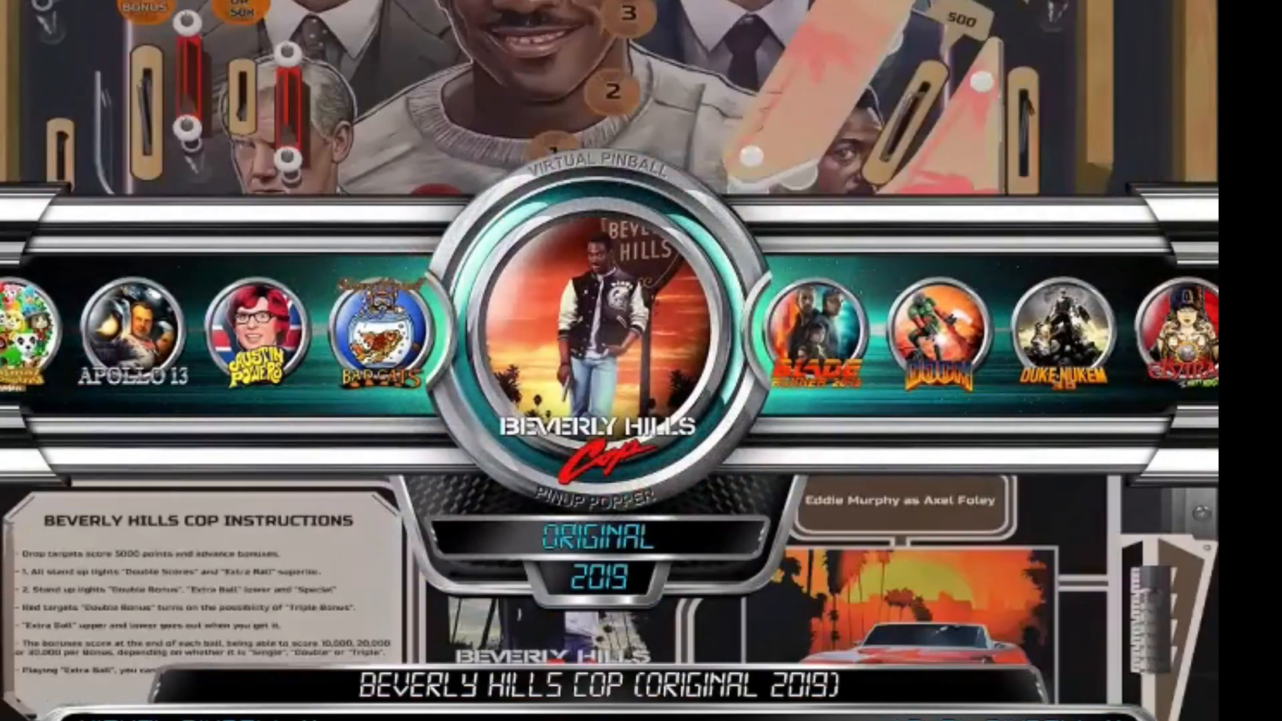
{"action": "key", "text": "Right"}
{"action": "key", "text": "Right"}
{"action": "key", "text": "Right"}
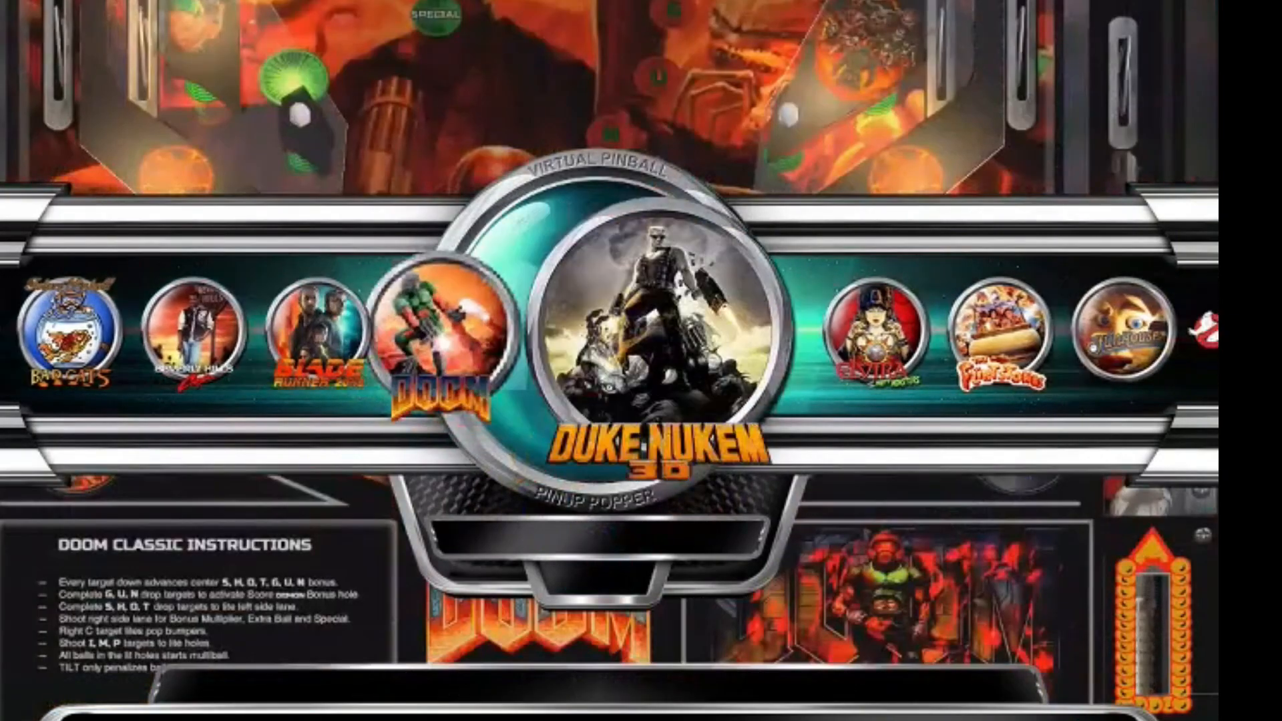
{"action": "key", "text": "Right"}
{"action": "key", "text": "Right"}
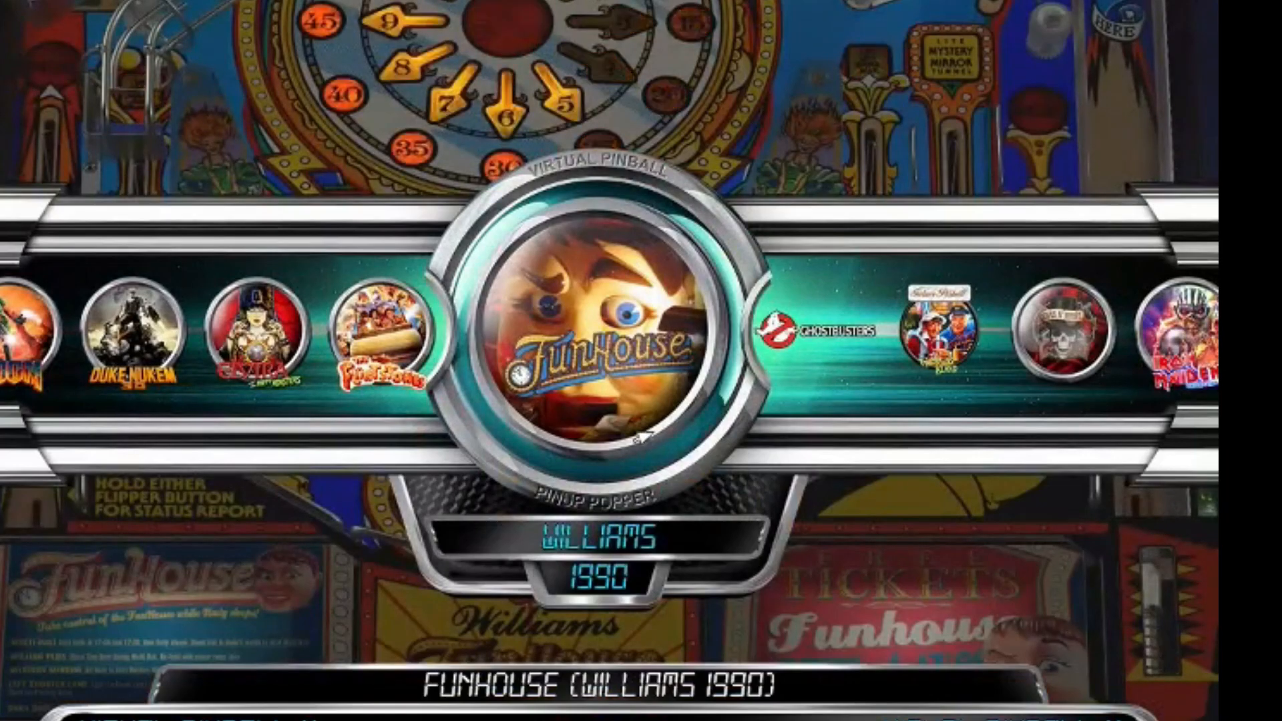
{"action": "key", "text": "Return"}
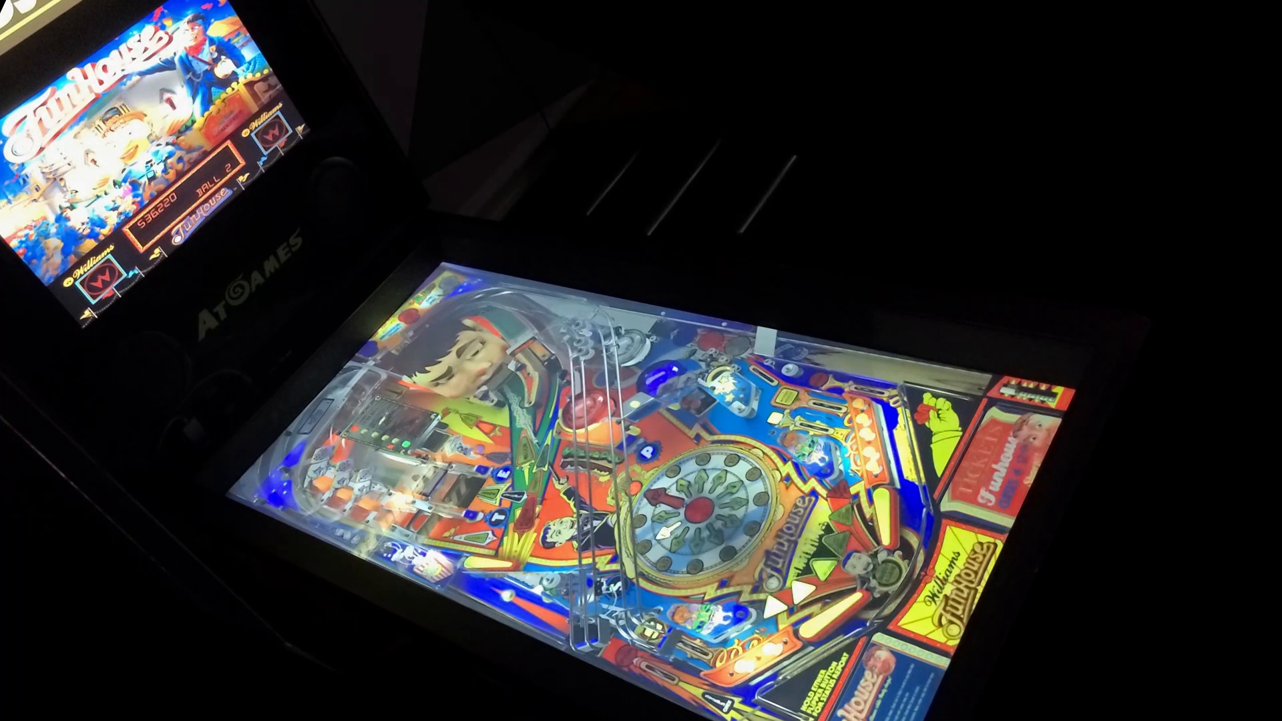
- Move along the home wheel from Retroflair to Future Pinball and open that playlist
{"action": "key", "text": "Shift_R"}
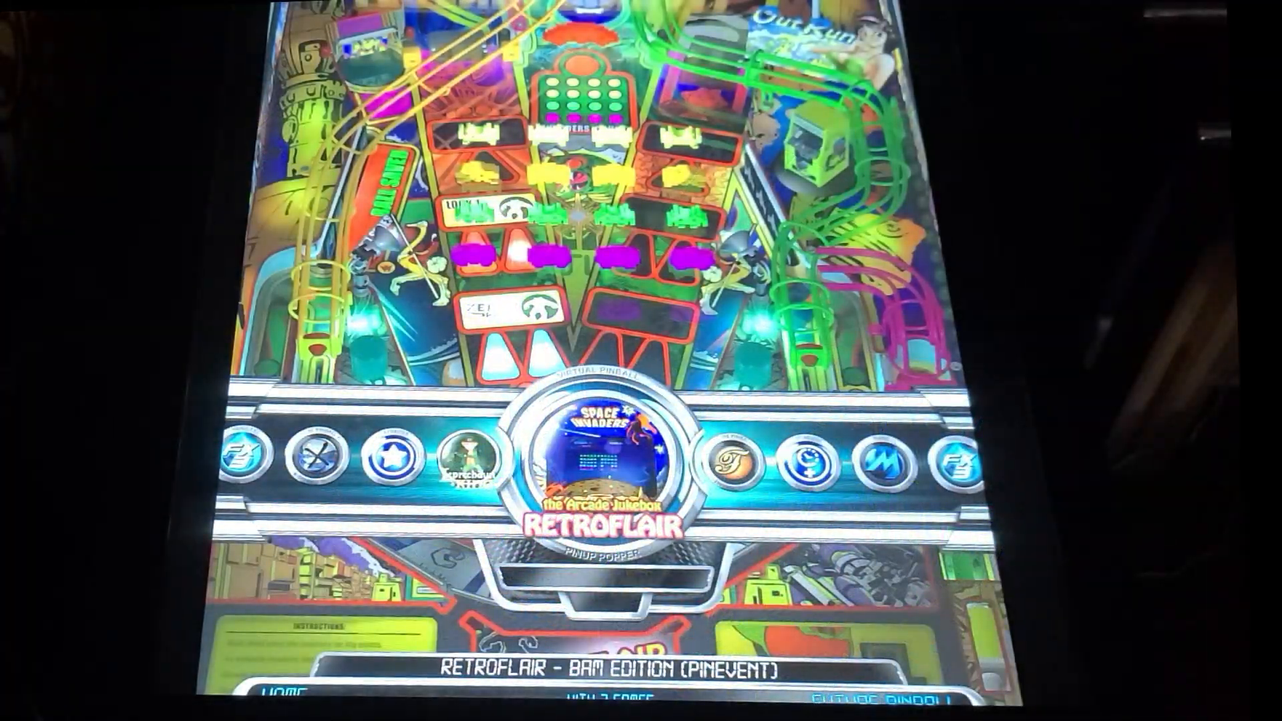
{"action": "key", "text": "Shift_R"}
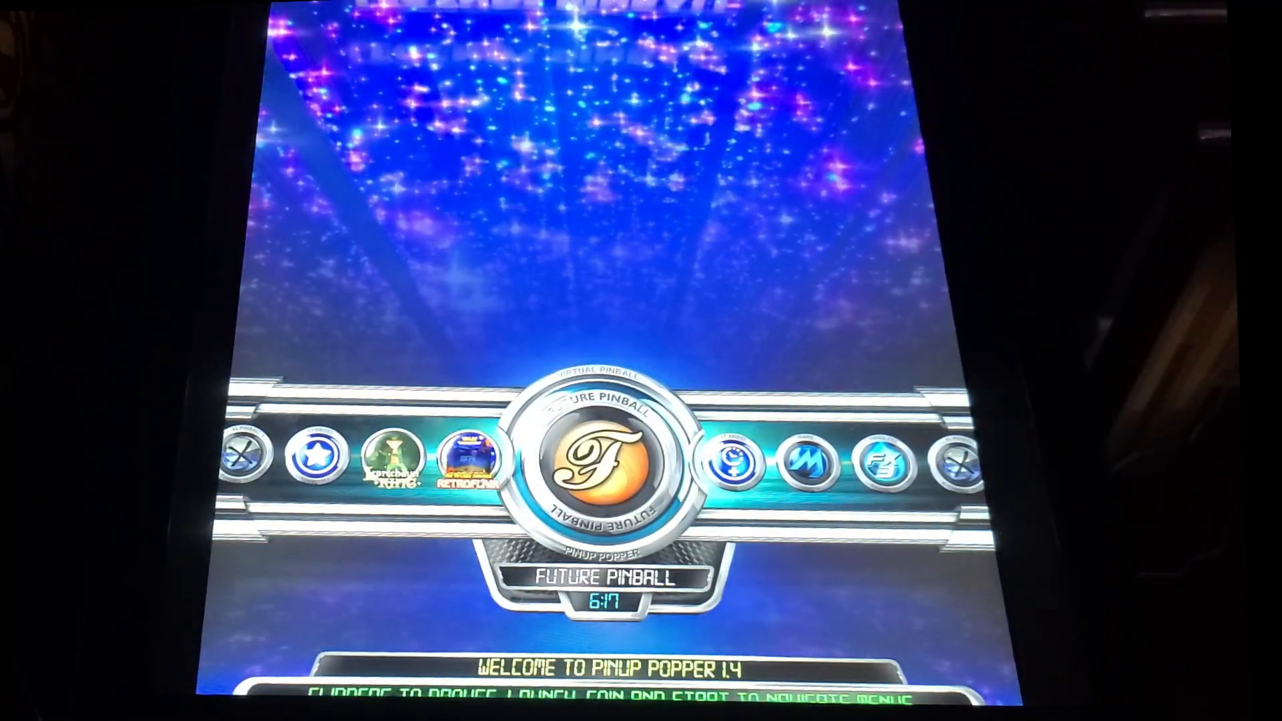
{"action": "key", "text": "Return"}
- Browse the Future Pinball wheel past Deadpool, The Goonies, Jaws and A Nightmare on Elm Street to Star Trek and beyond
{"action": "key", "text": "Shift_R"}
{"action": "key", "text": "Shift_R"}
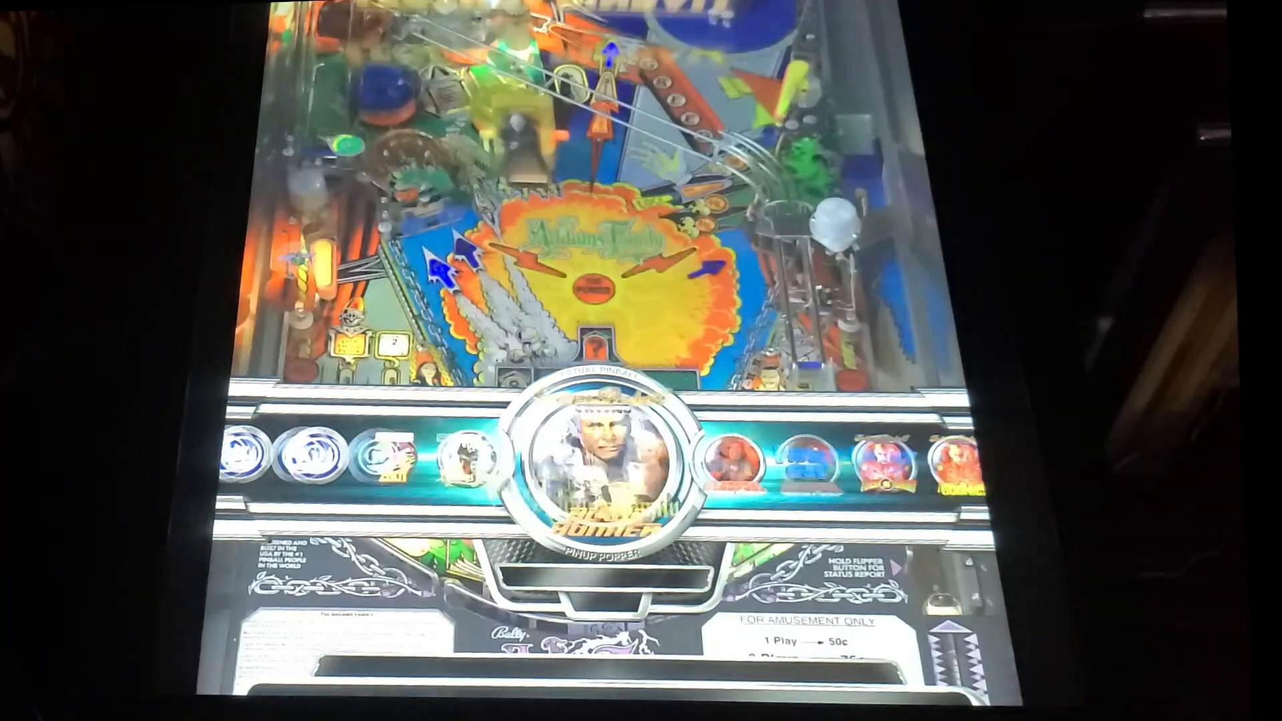
{"action": "key", "text": "Shift_R"}
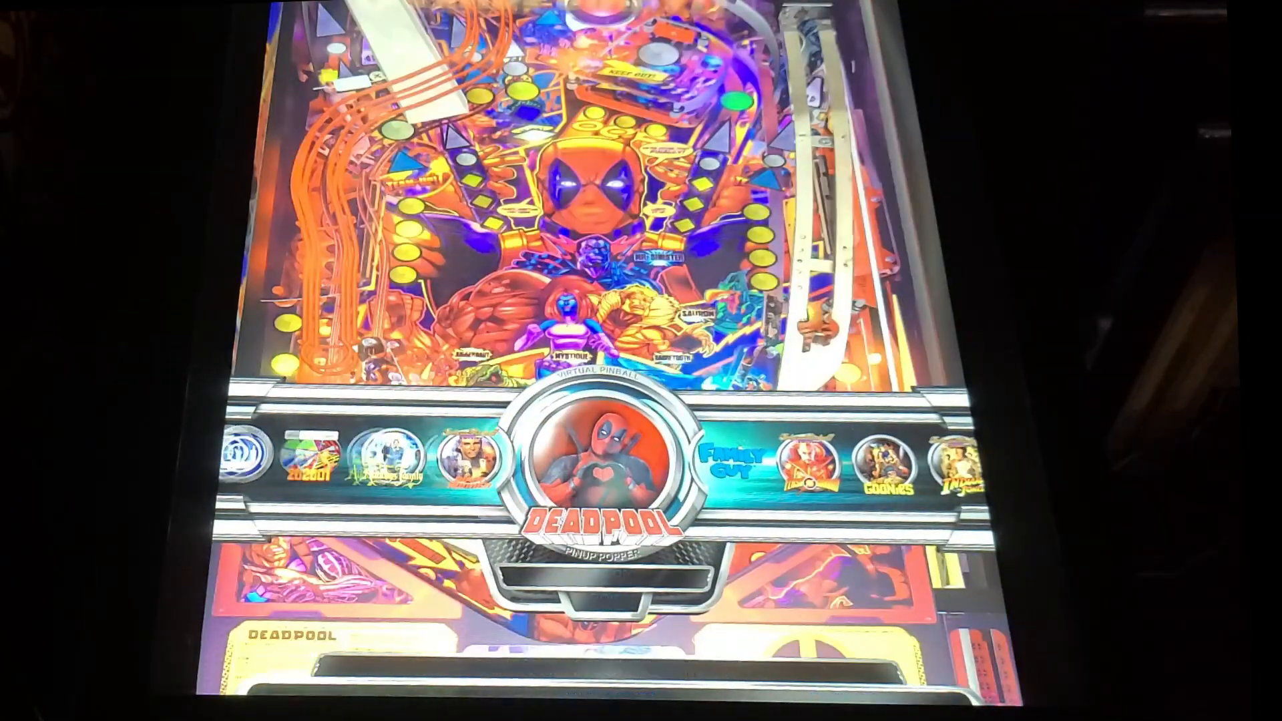
{"action": "key", "text": "Shift_R"}
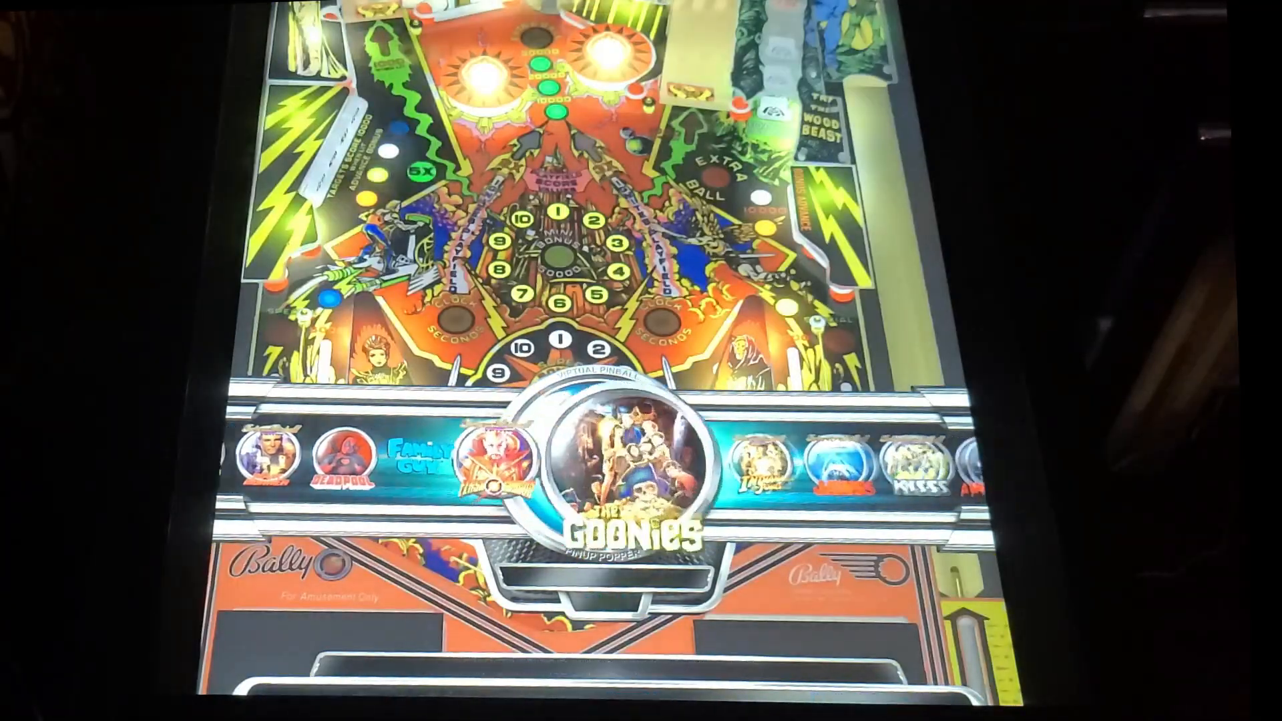
{"action": "key", "text": "Shift_R"}
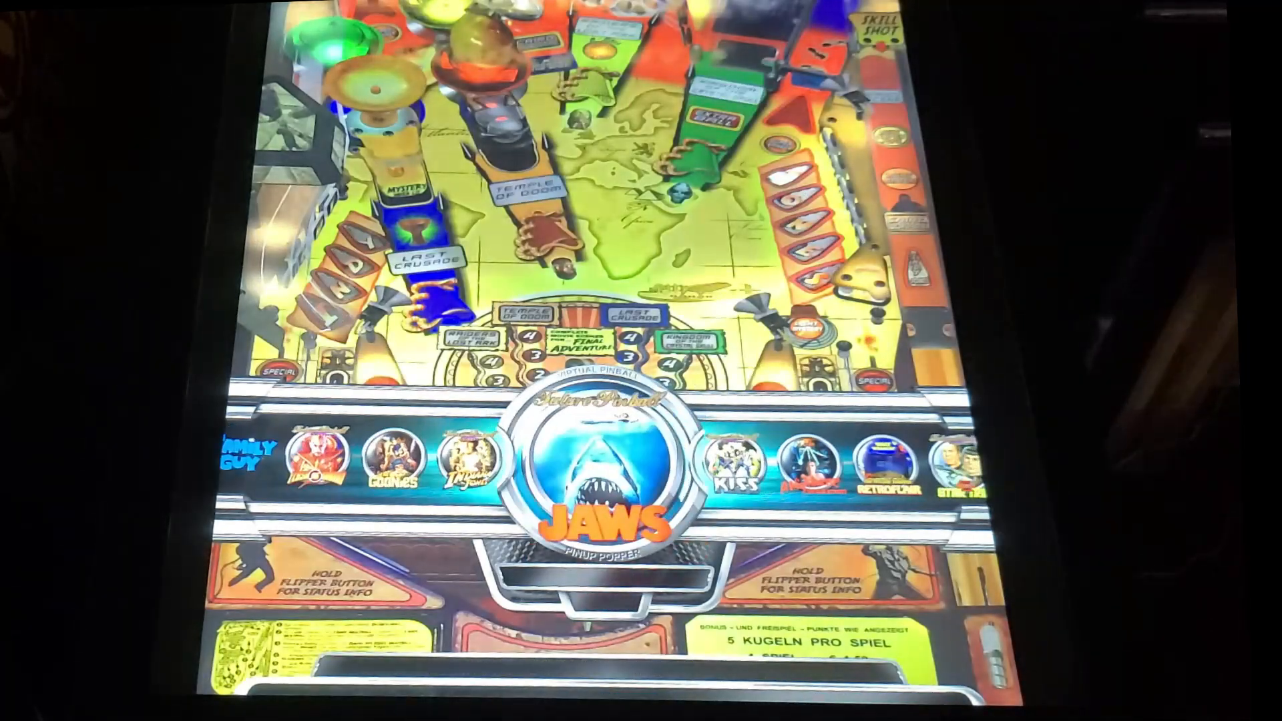
{"action": "key", "text": "Shift_R"}
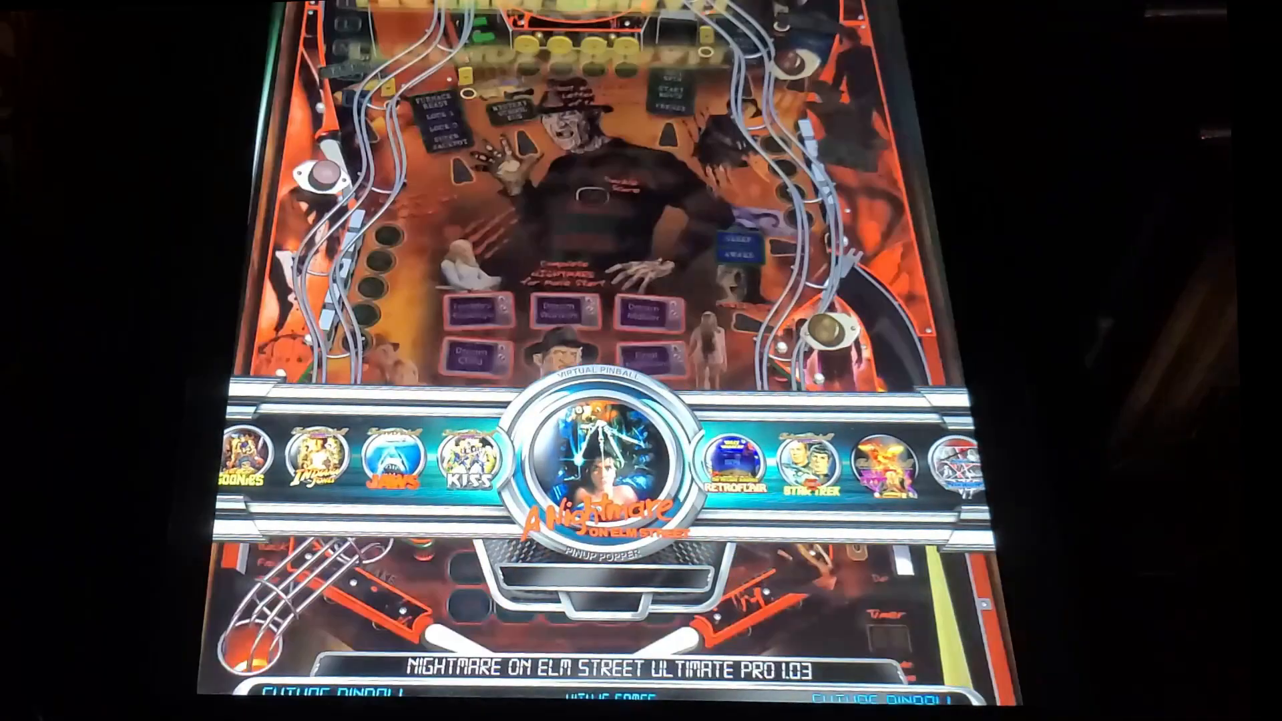
{"action": "key", "text": "Shift_R"}
{"action": "key", "text": "Shift_R"}
{"action": "key", "text": "Shift_R"}
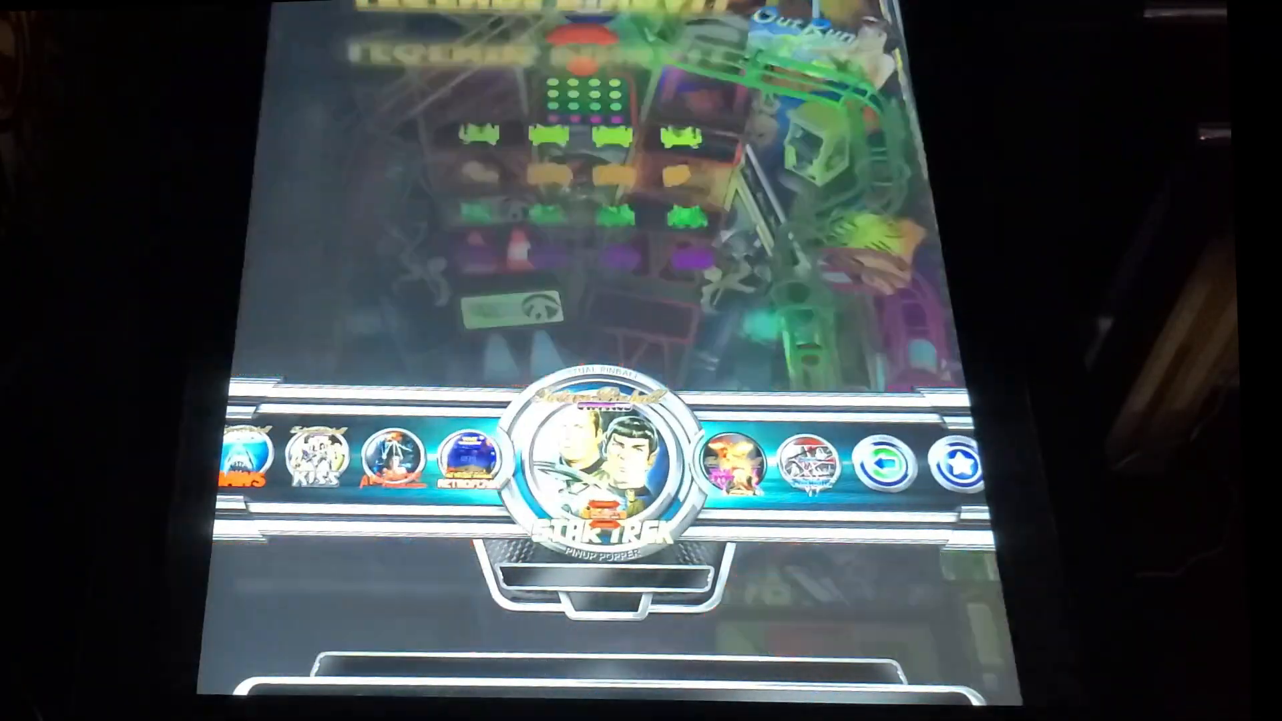
{"action": "key", "text": "Shift_R"}
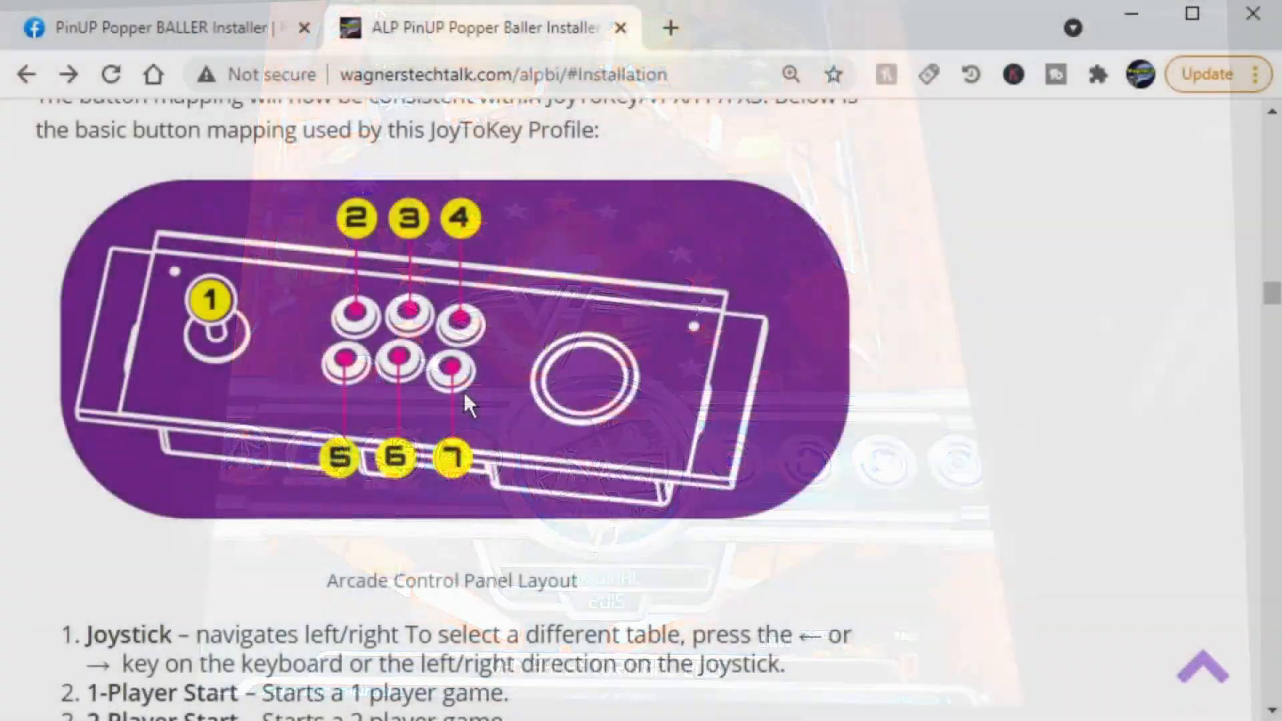
- In Chrome, review the wagnerstechtalk.com/alpbi guide from the arcade control panel layout through updating the configuration to the FX3 setup
{"action": "scroll", "coordinate": [464, 392], "scroll_direction": "down", "scroll_amount": 2}
{"action": "scroll", "coordinate": [464, 391], "scroll_direction": "down", "scroll_amount": 4}
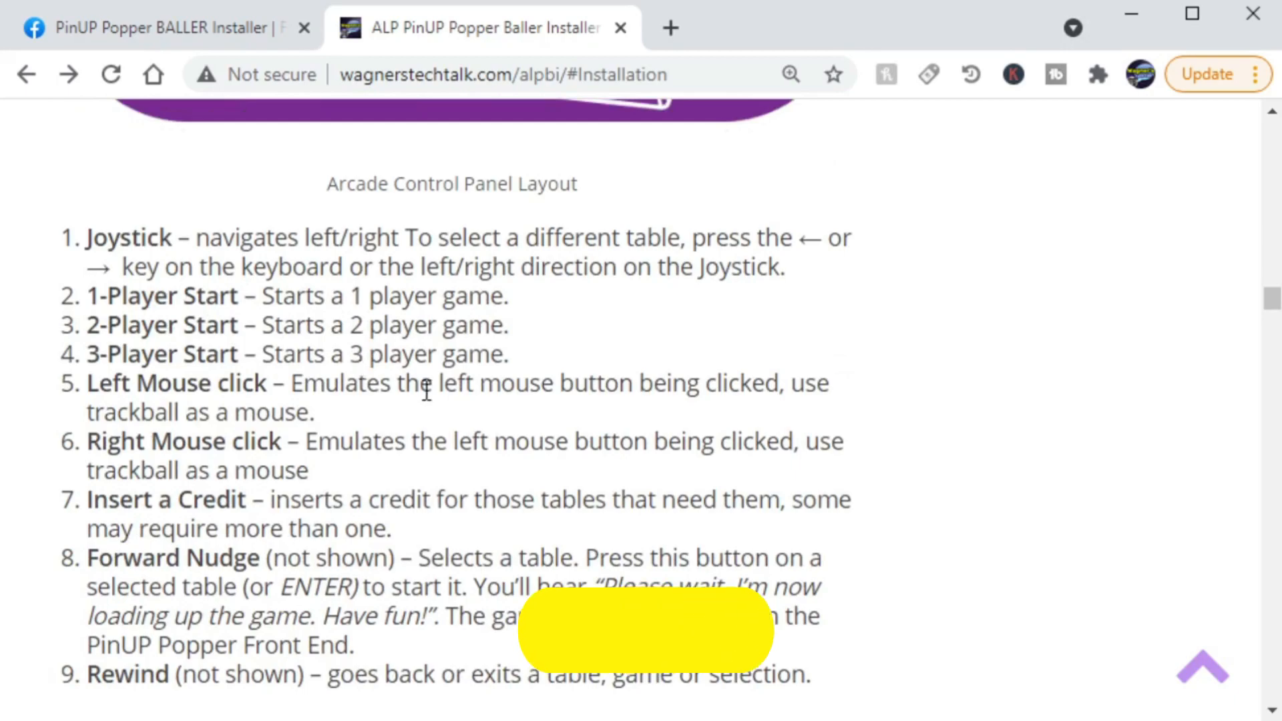
{"action": "scroll", "coordinate": [424, 390], "scroll_direction": "down", "scroll_amount": 5}
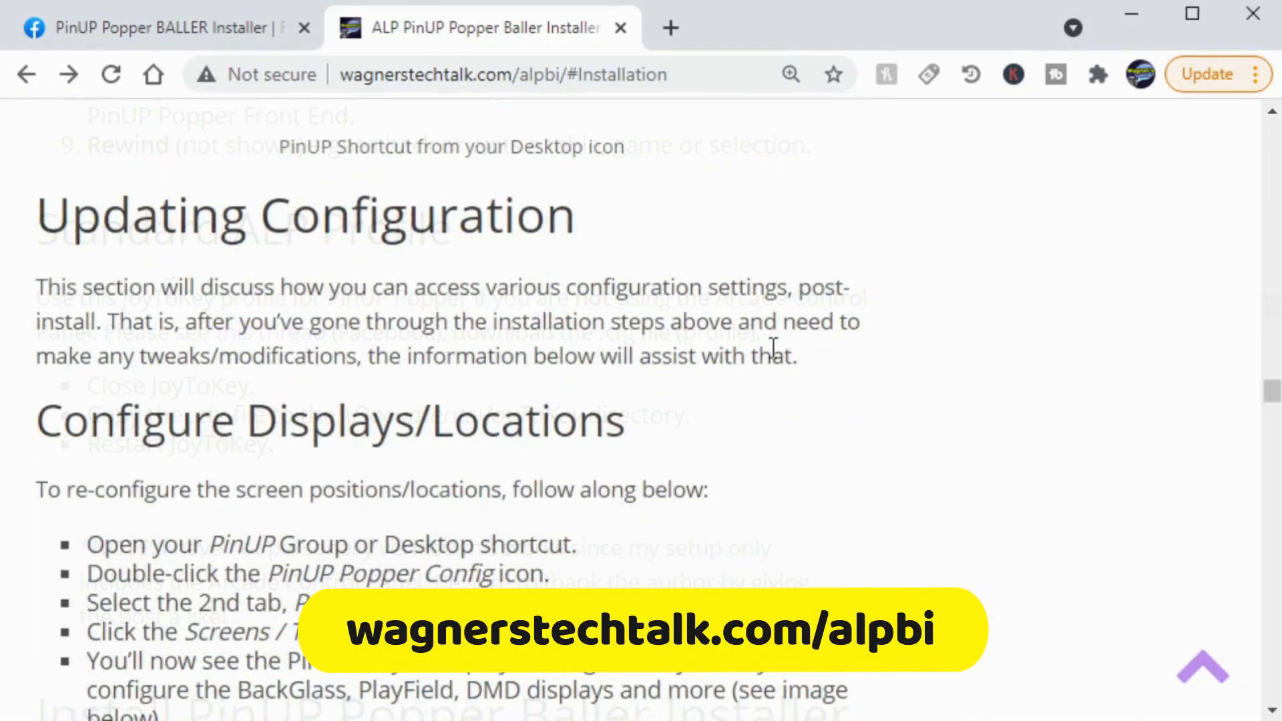
{"action": "scroll", "coordinate": [823, 351], "scroll_direction": "down", "scroll_amount": 6}
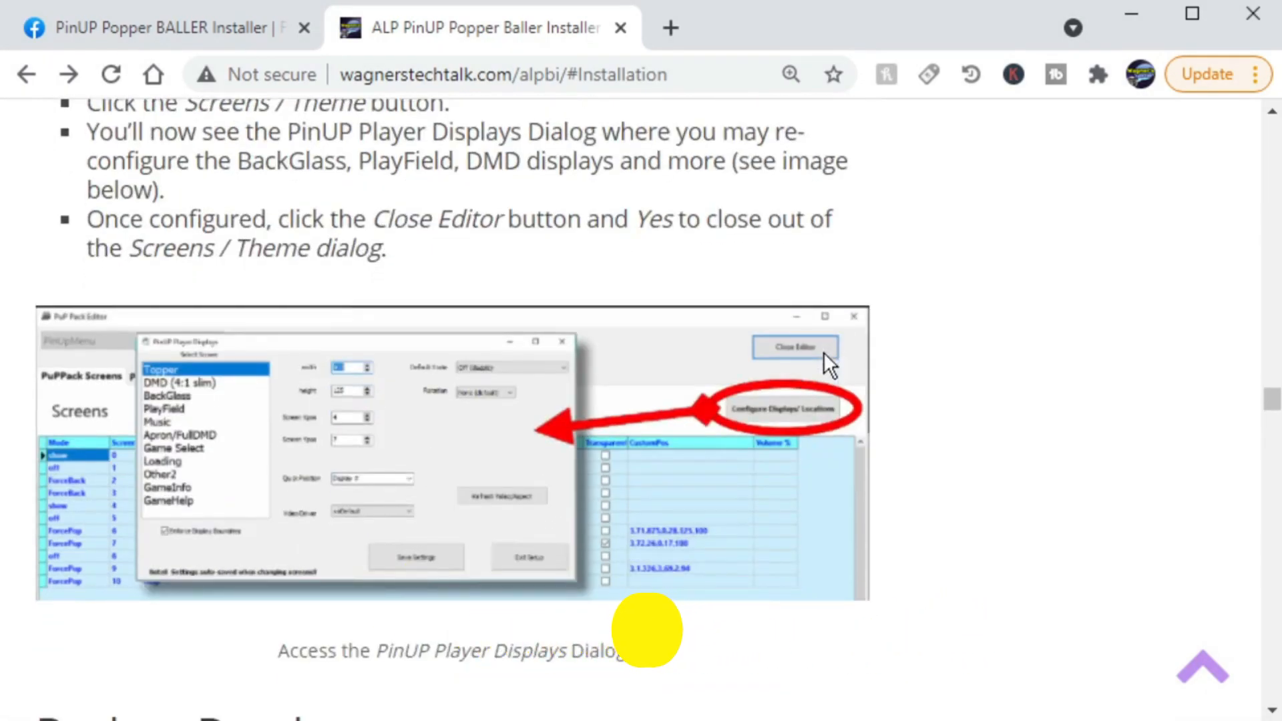
{"action": "scroll", "coordinate": [824, 352], "scroll_direction": "down", "scroll_amount": 10}
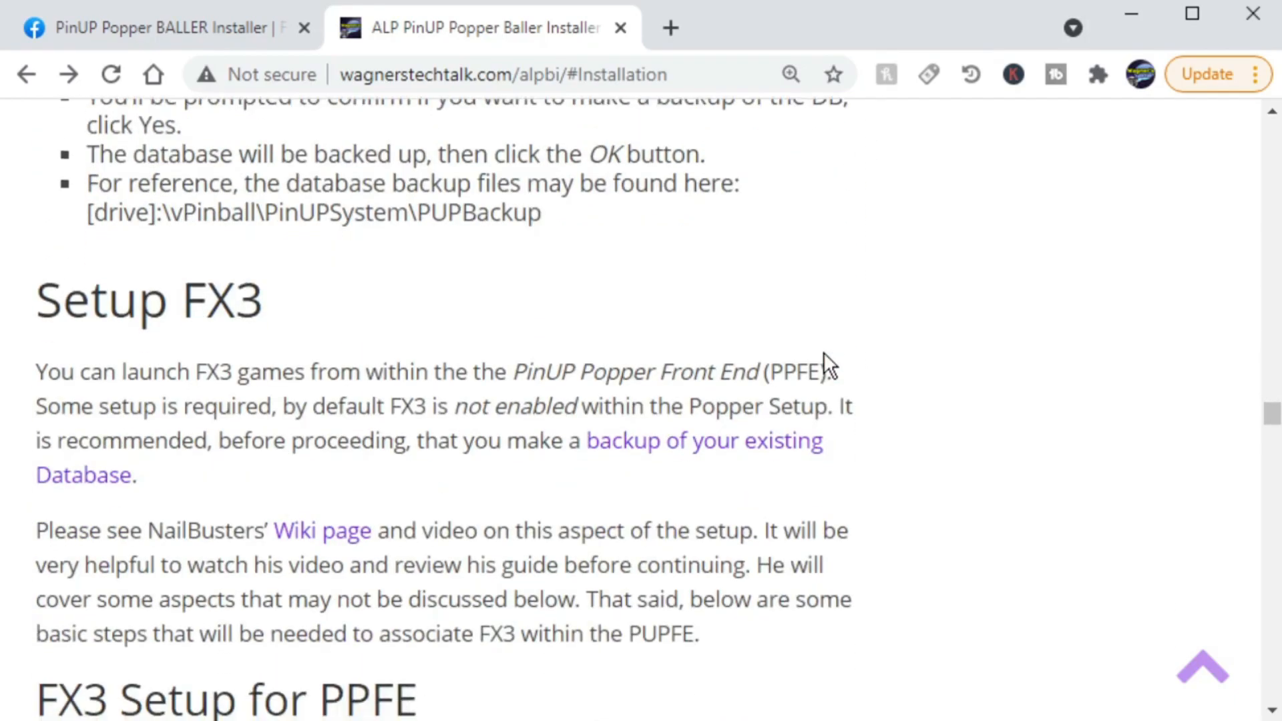
{"action": "scroll", "coordinate": [824, 352], "scroll_direction": "down", "scroll_amount": 2}
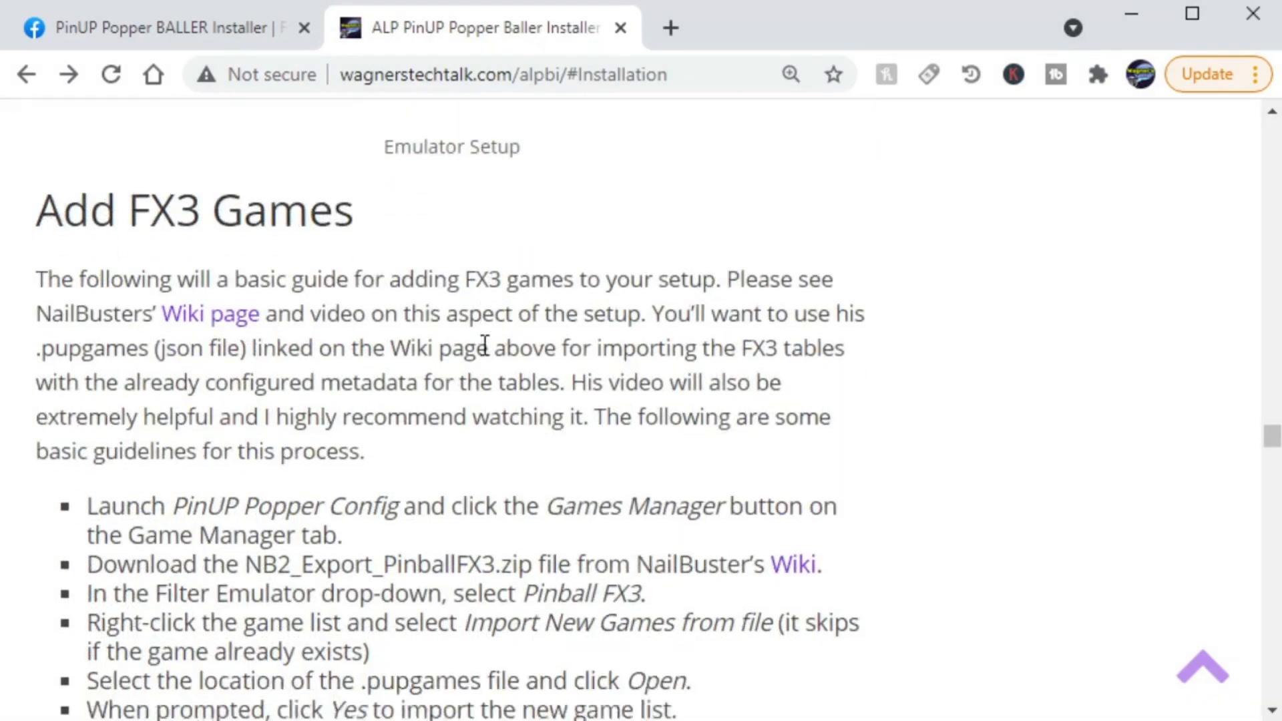
- Read the guide's instructions for adding VPX and Future Pinball tables and its Troubleshooting section on button latency and Sticky Keys
{"action": "scroll", "coordinate": [482, 343], "scroll_direction": "down", "scroll_amount": 6}
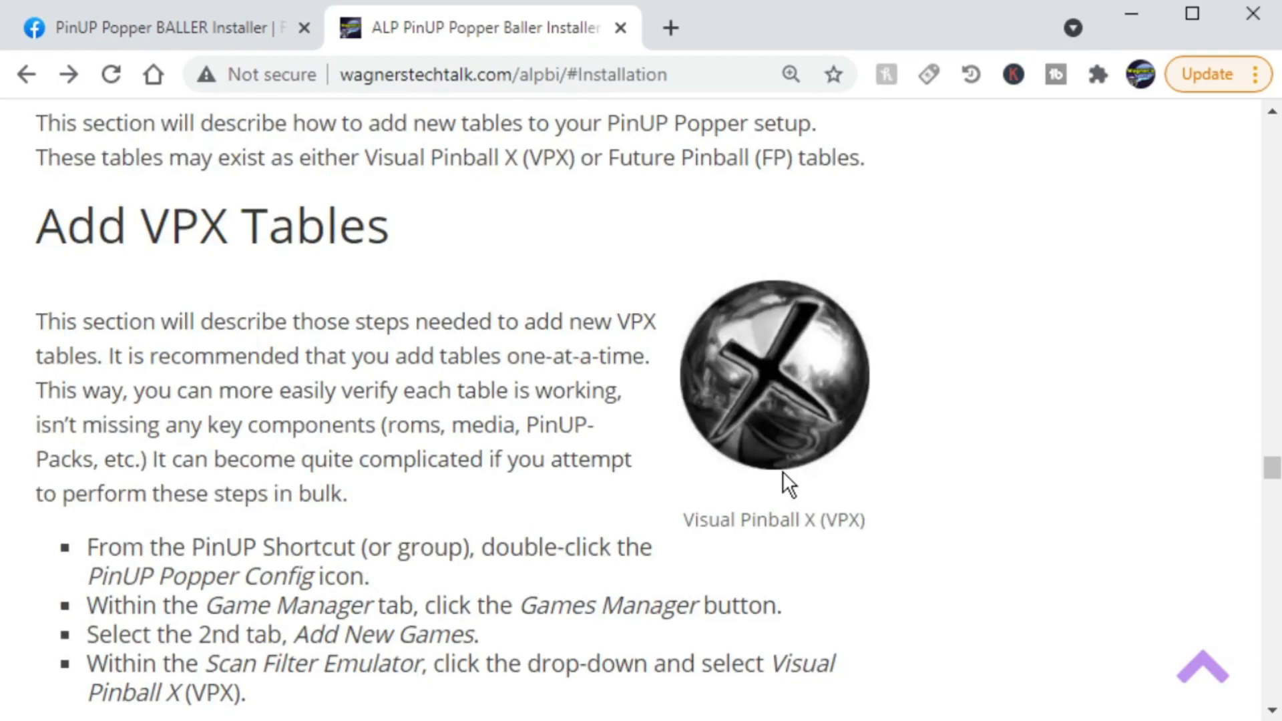
{"action": "scroll", "coordinate": [784, 473], "scroll_direction": "down", "scroll_amount": 2}
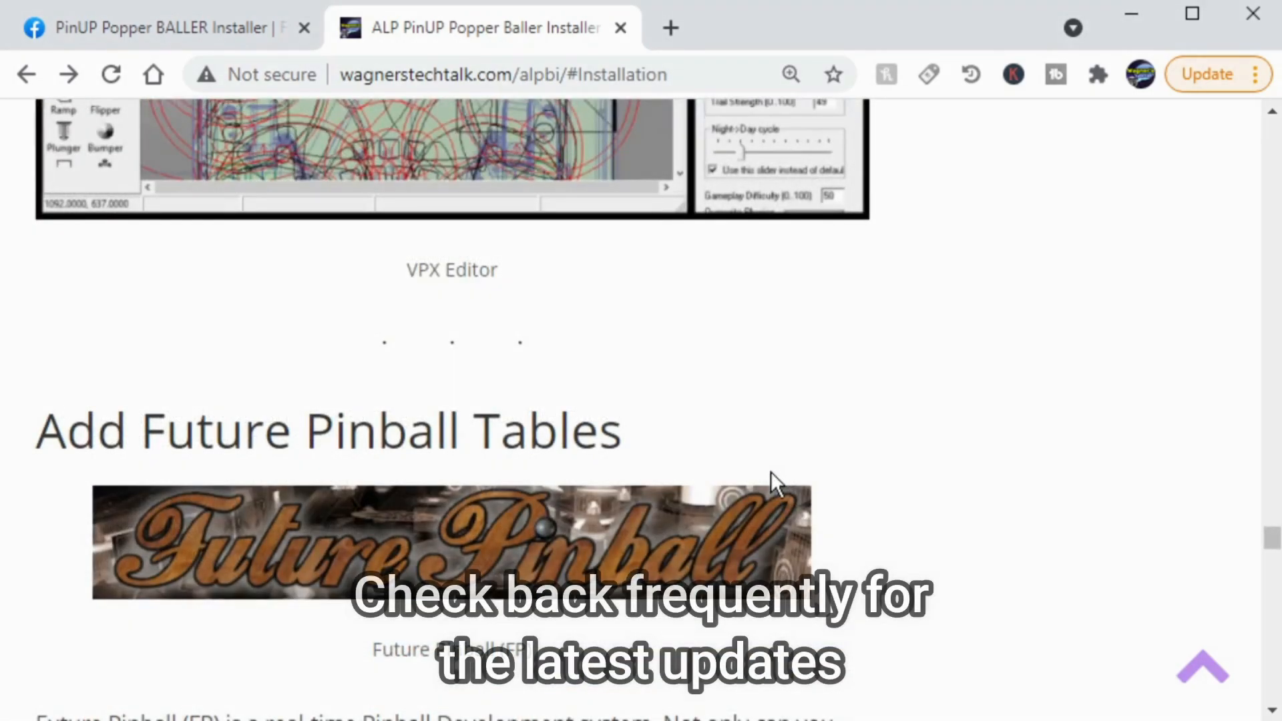
{"action": "scroll", "coordinate": [771, 471], "scroll_direction": "down", "scroll_amount": 2}
{"action": "scroll", "coordinate": [473, 364], "scroll_direction": "down", "scroll_amount": 2}
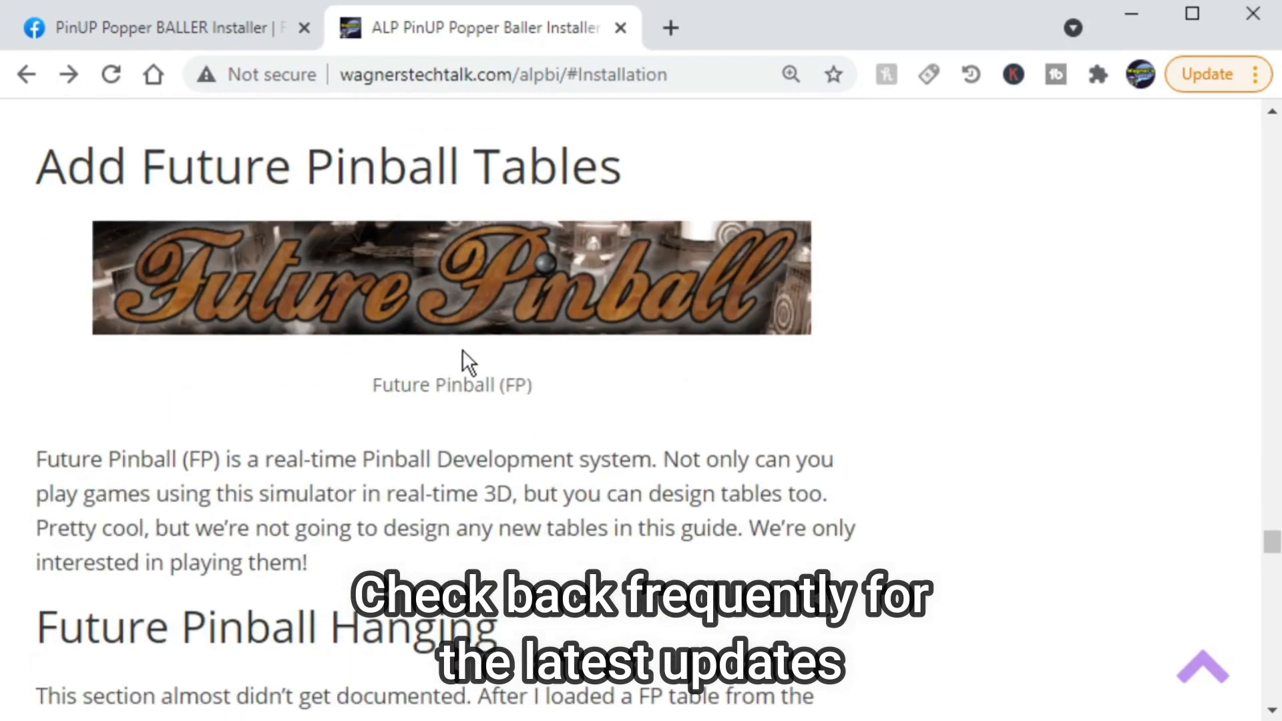
{"action": "scroll", "coordinate": [543, 386], "scroll_direction": "down", "scroll_amount": 2}
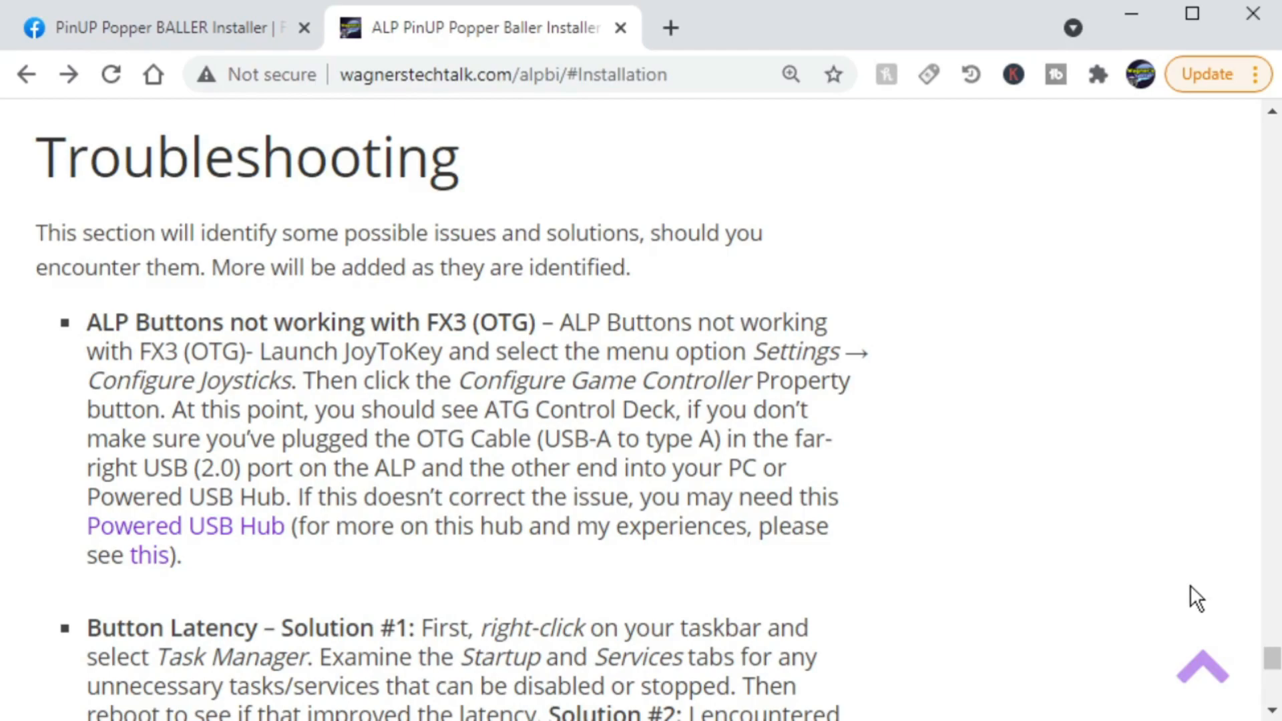
{"action": "left_click_drag", "start_coordinate": [1273, 711], "coordinate": [1273, 712]}
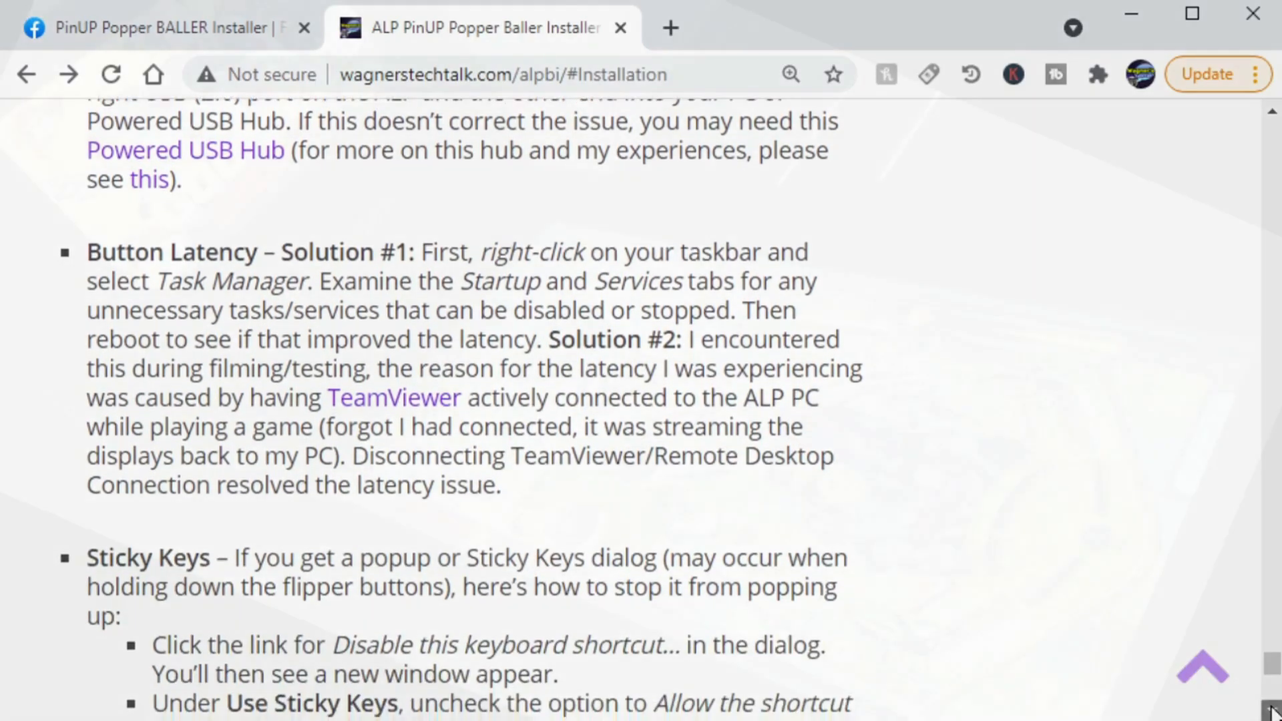